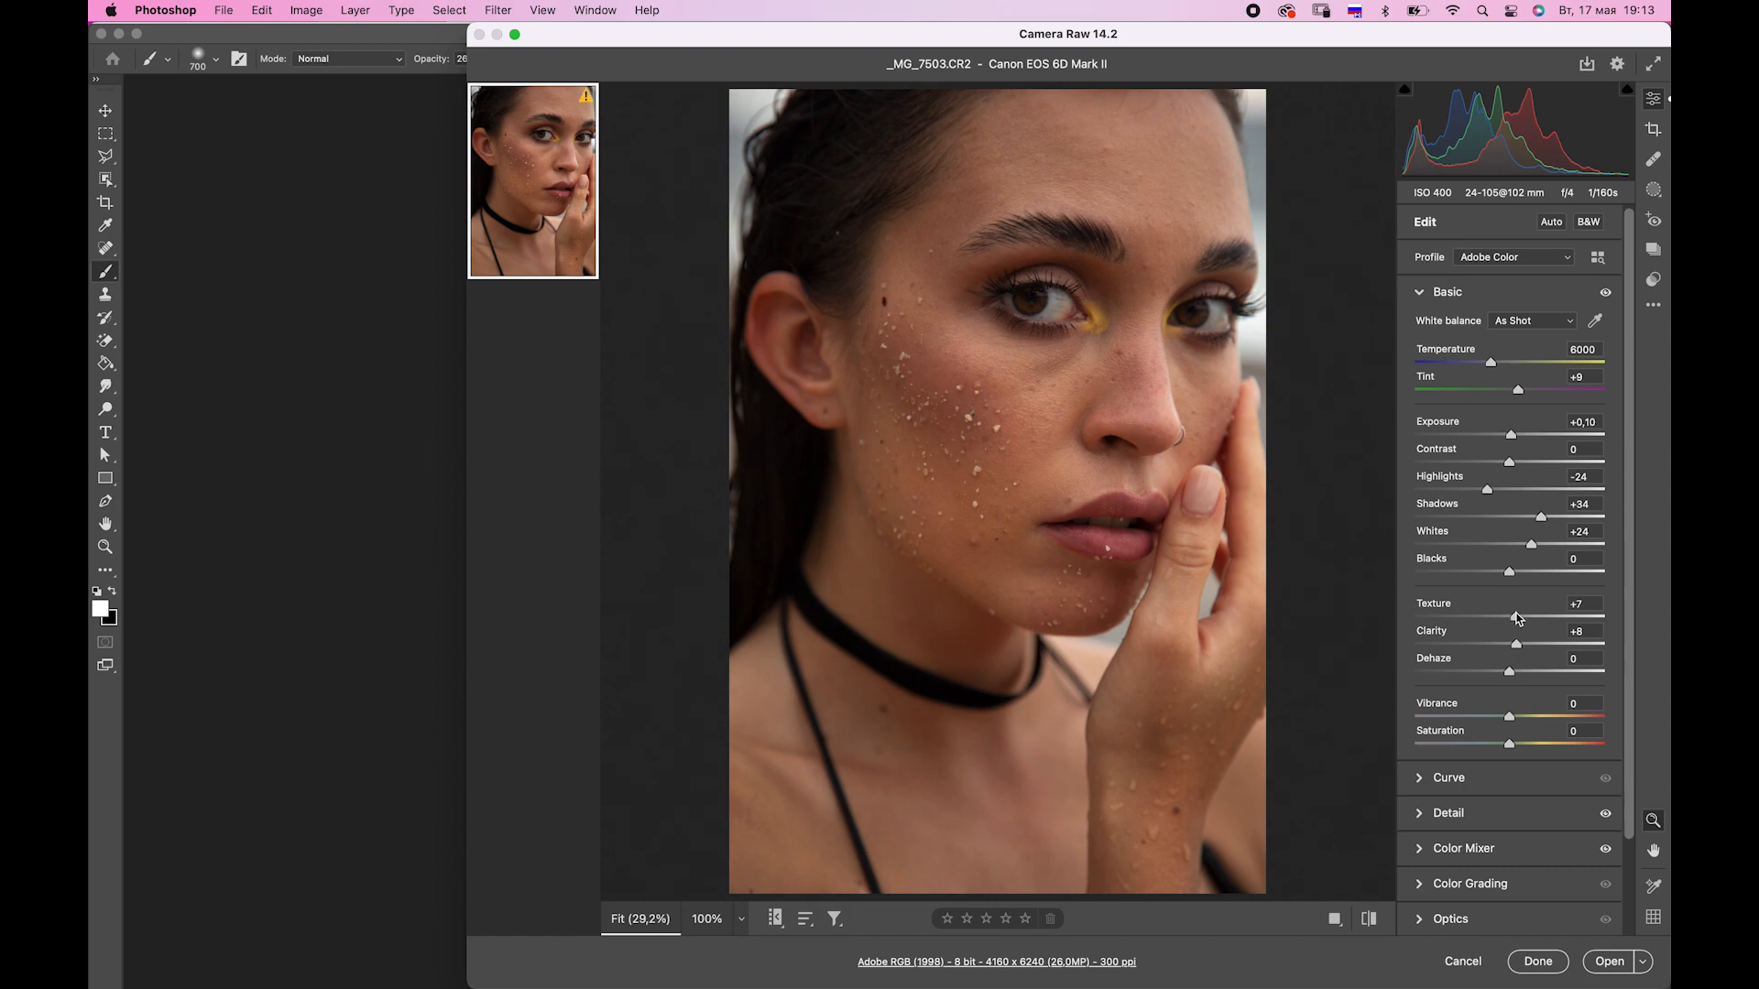
Save the processed raw portrait as a TIFF in the same location and finish the raw edit.
click(1434, 822)
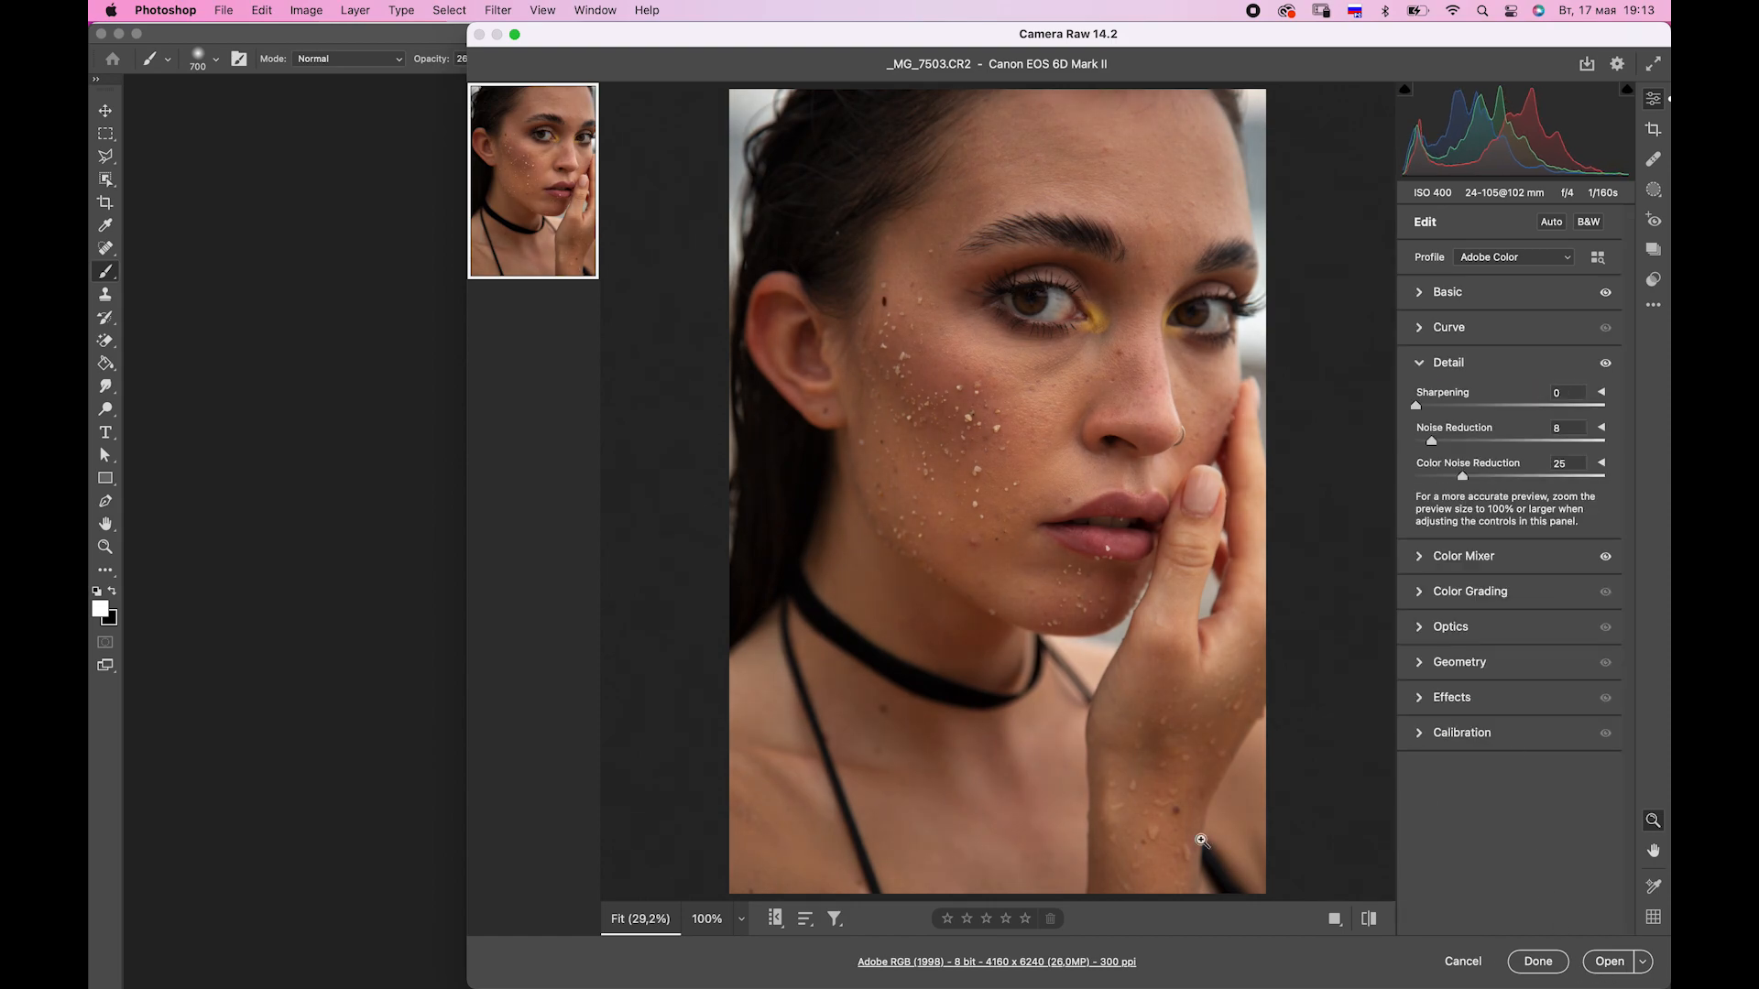
right_click(562, 203)
mouse_move(805, 455)
click(902, 456)
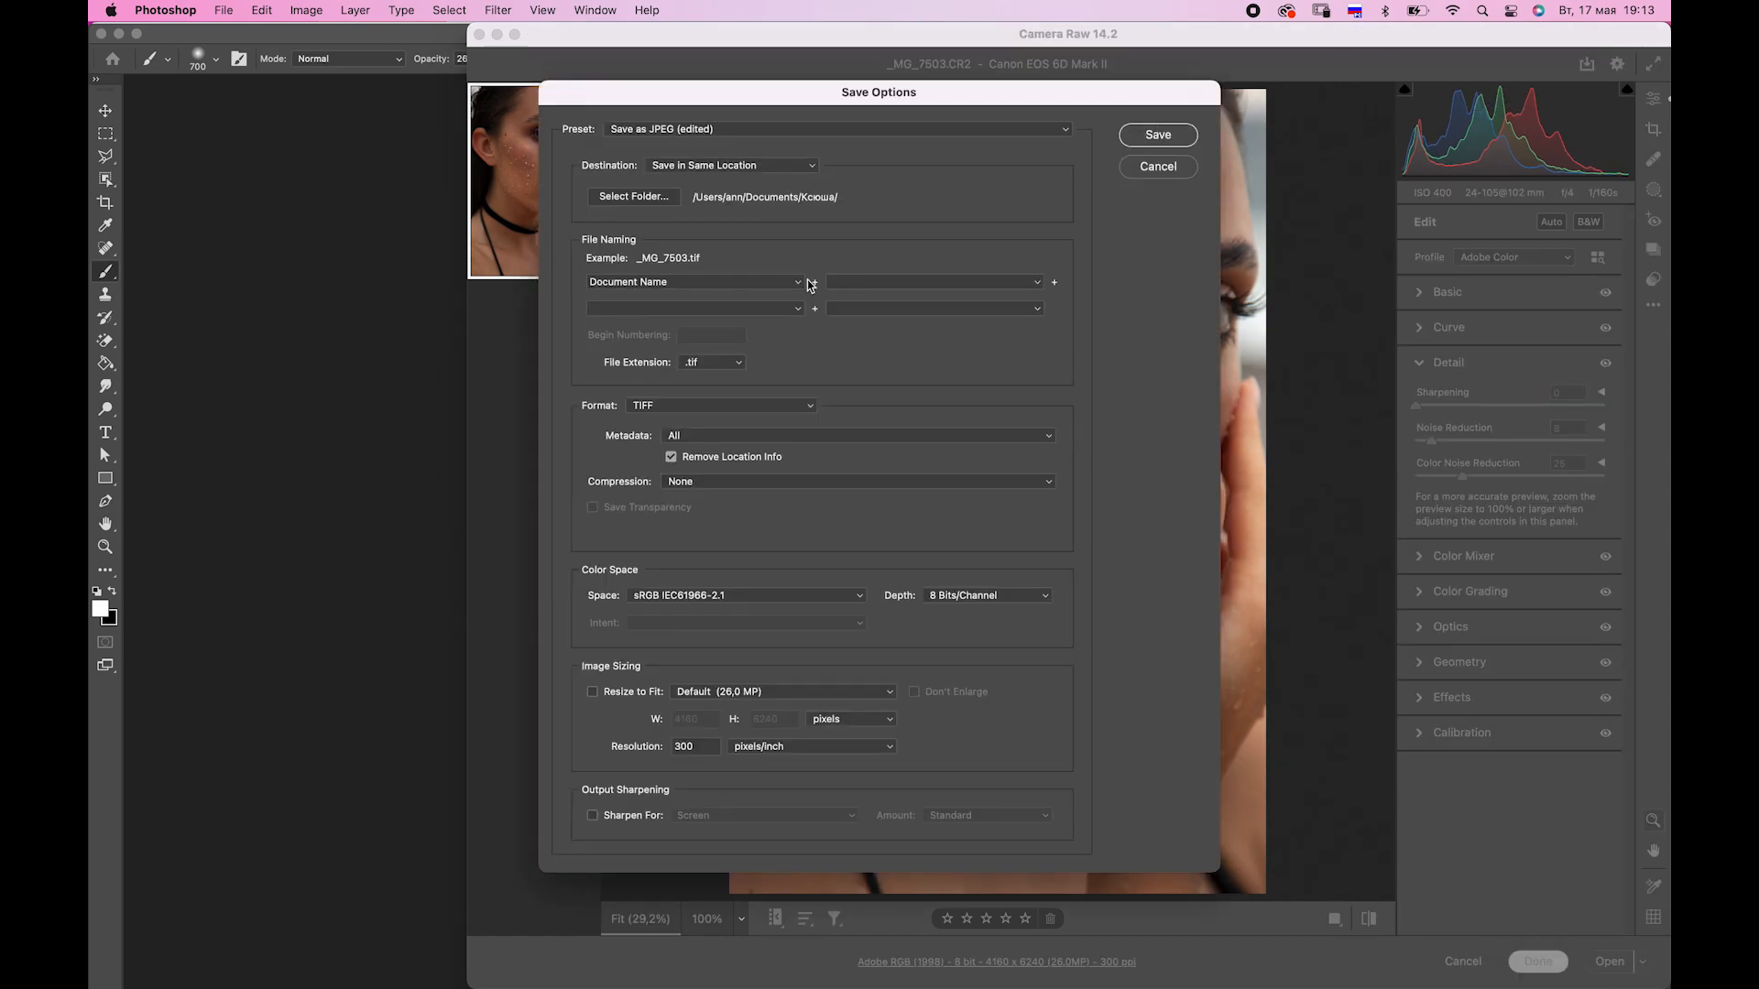
click(1189, 140)
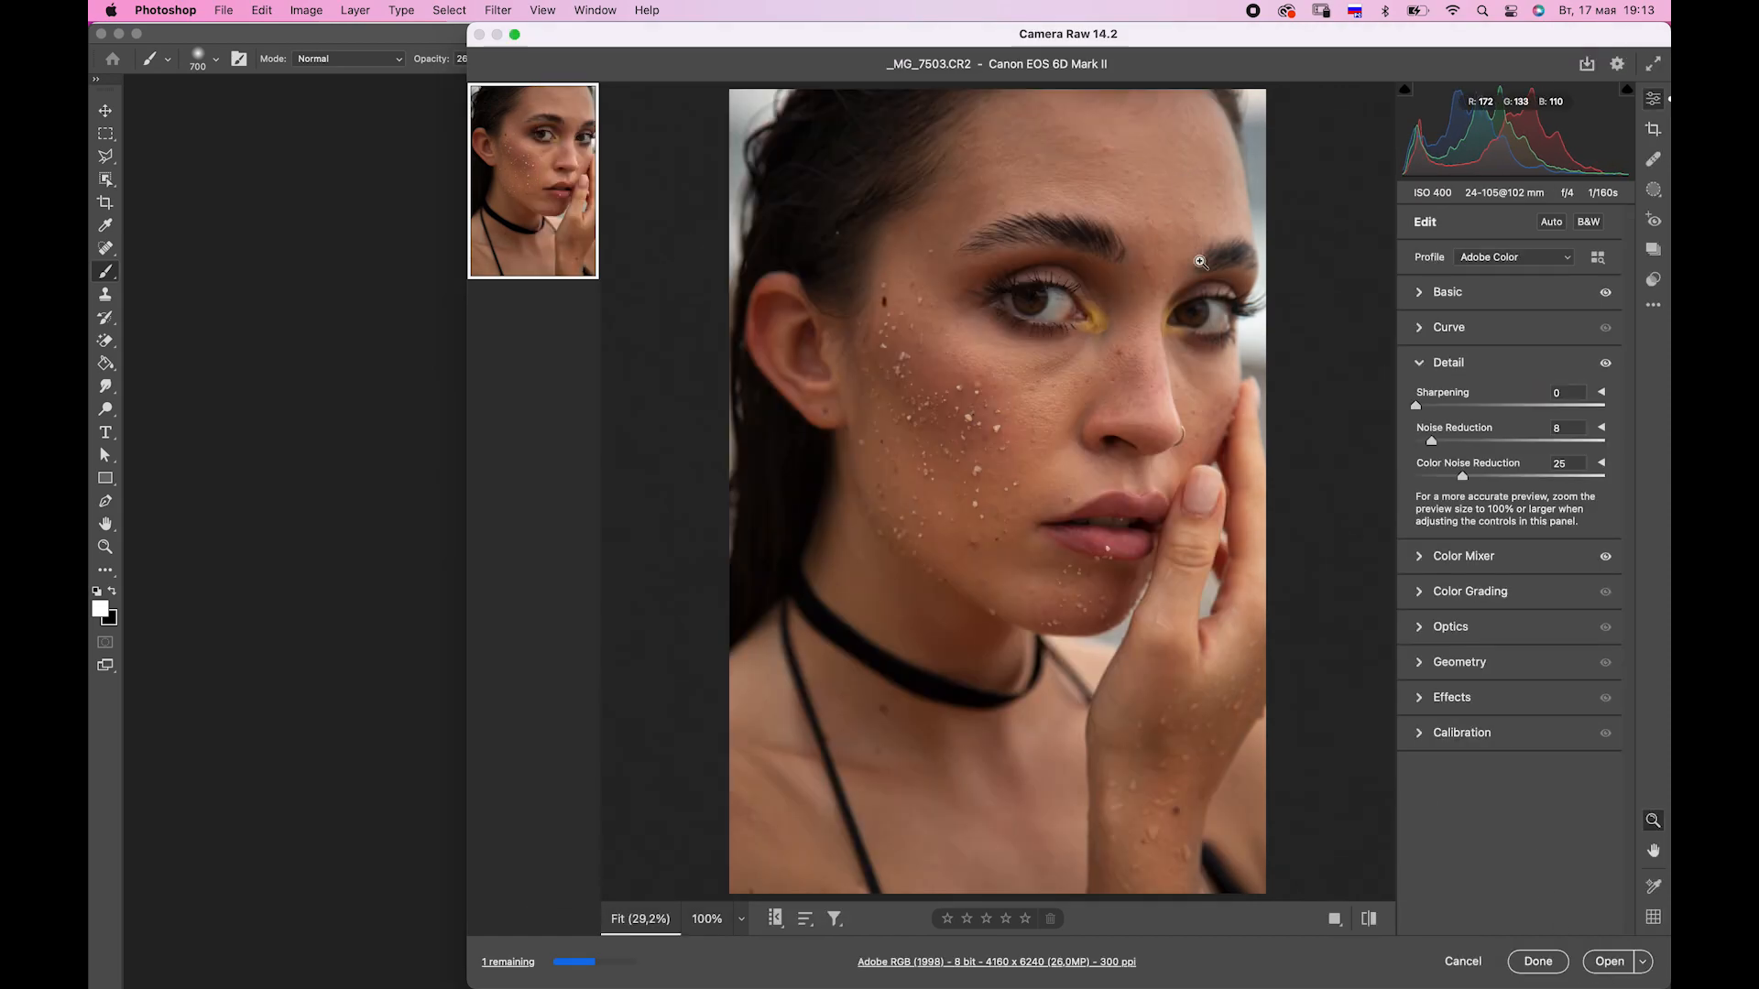
click(1545, 968)
Open the saved _MG_7503.tif in Photoshop and duplicate the background layer.
key(ctrl+Up)
click(1459, 606)
drag(1334, 687, 461, 579)
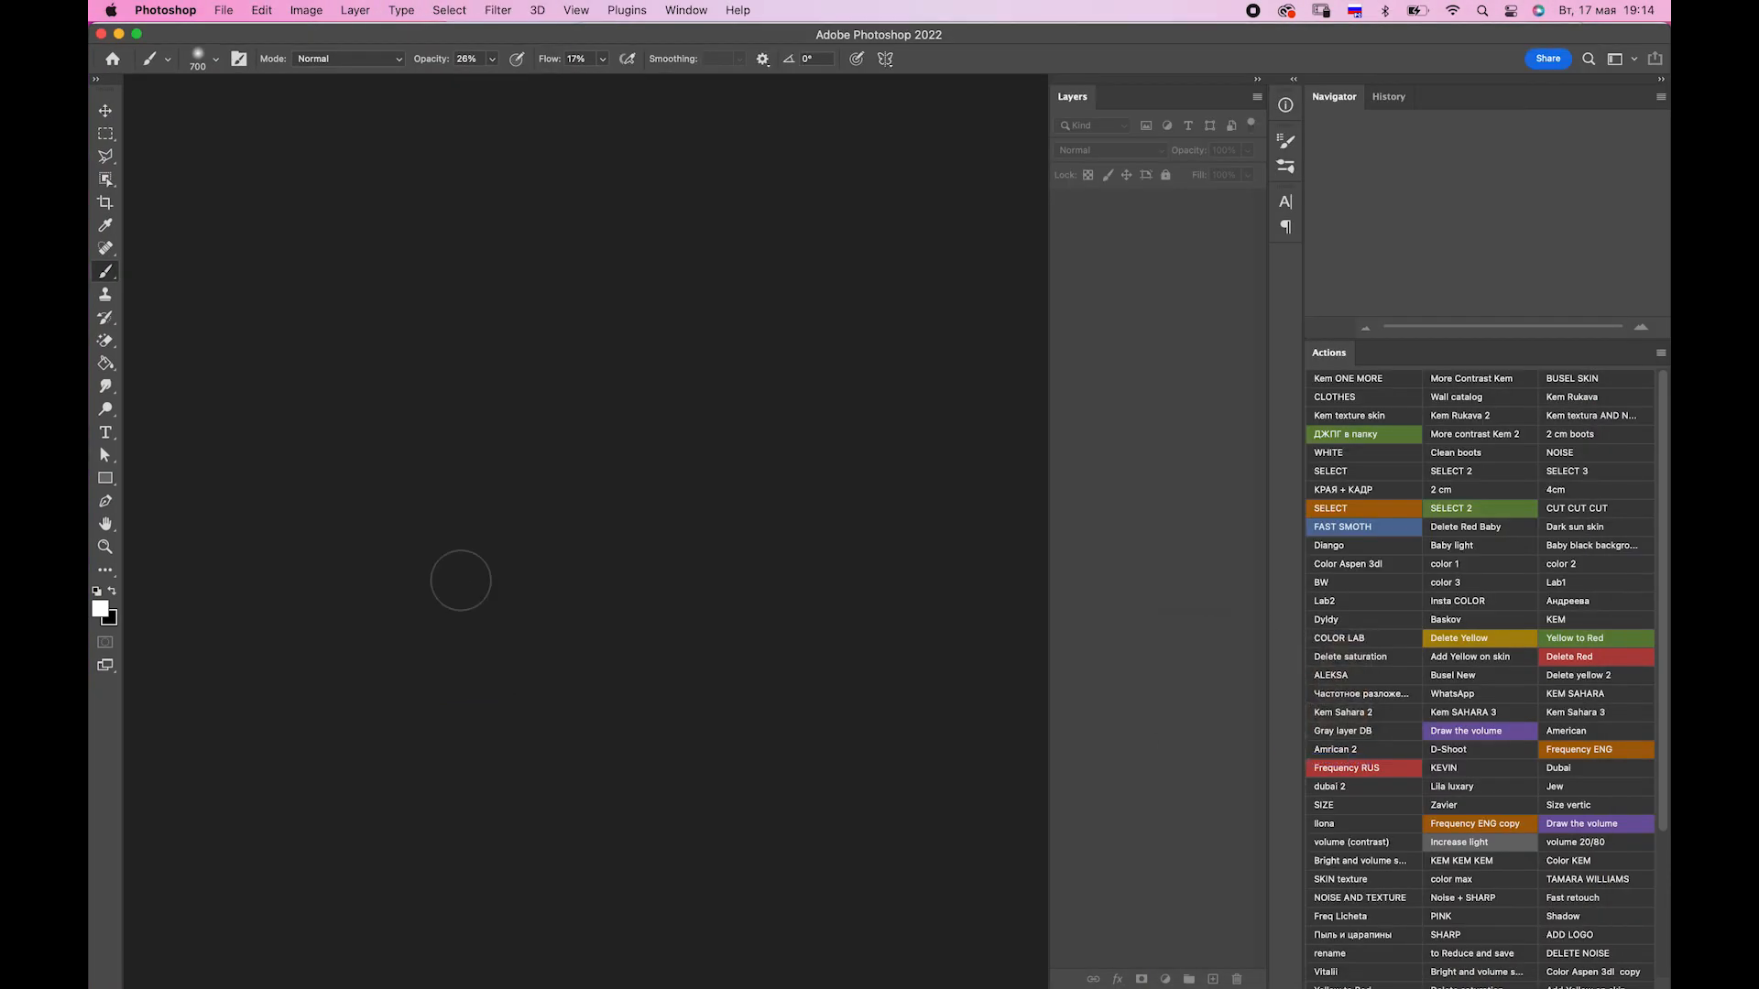
key(super+j)
Remove the blemishes on the side and tip of the nose with the Patch tool.
drag(1482, 330, 1499, 329)
drag(1488, 214, 1494, 198)
key(j)
drag(829, 388, 819, 413)
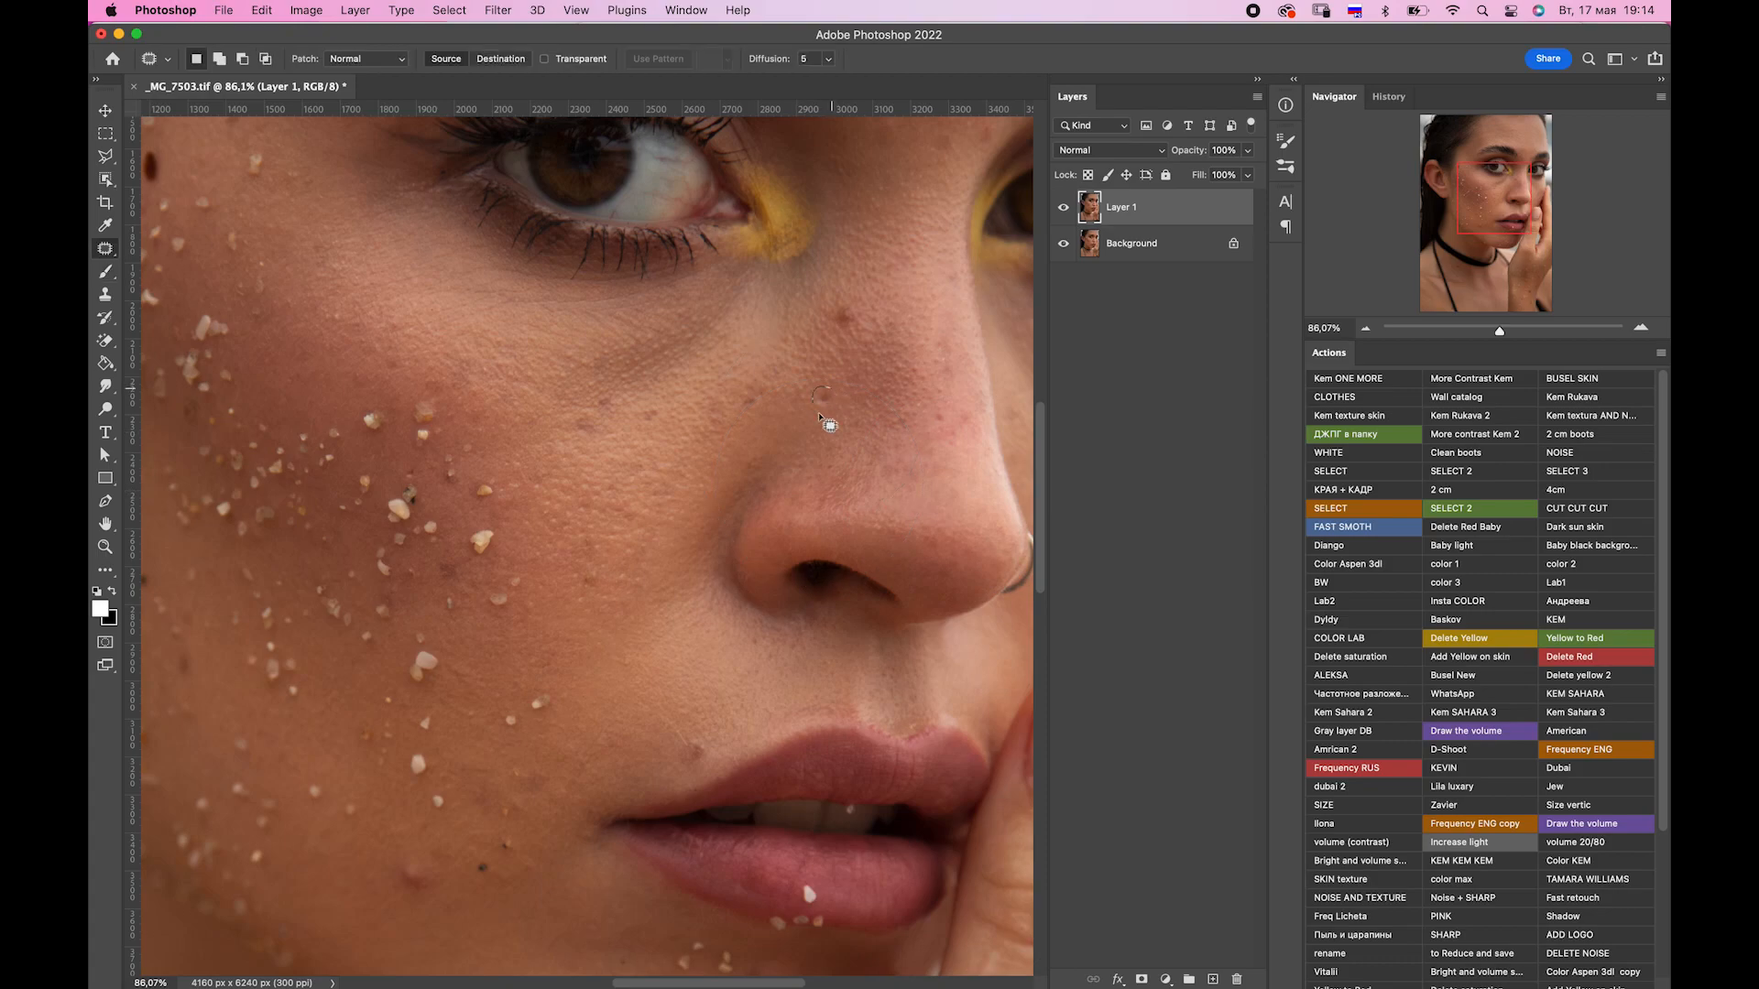
mouse_move(918, 530)
mouse_down()
mouse_move(946, 557)
mouse_move(898, 538)
mouse_up()
key(super+d)
key(j)
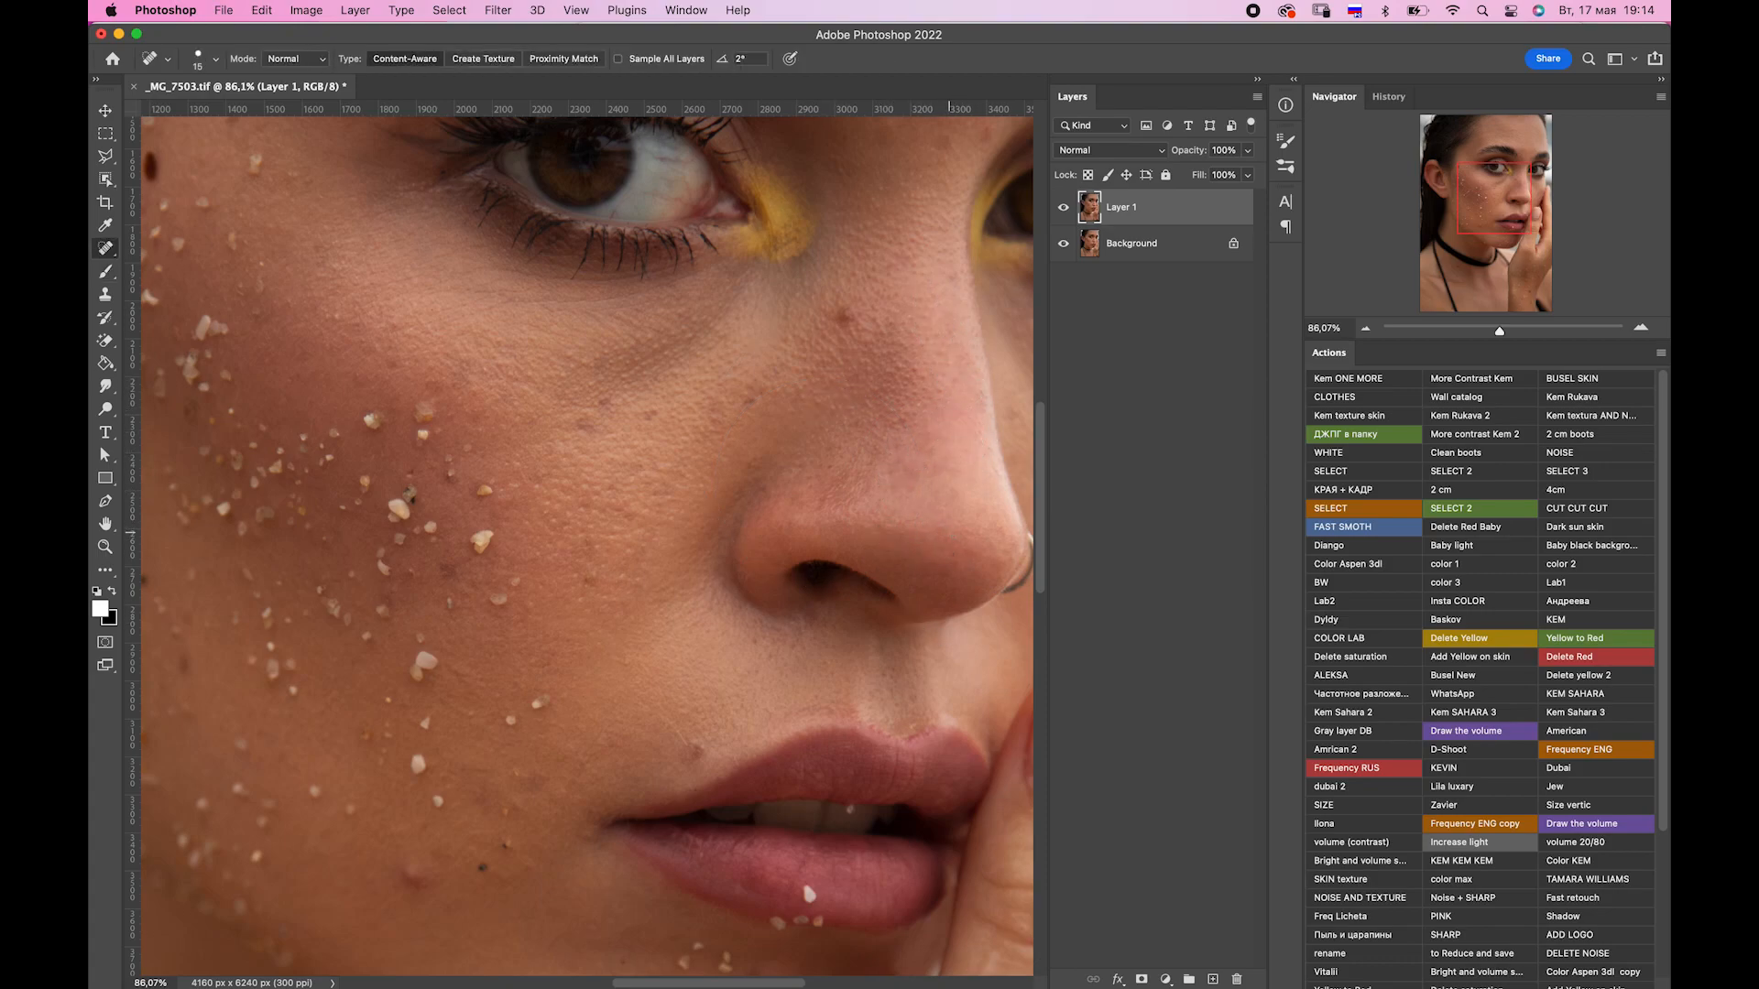
Remove the blemishes above the corner of the mouth with the Patch tool and Spot Healing Brush.
key(bracketright)
key(j)
mouse_move(746, 720)
mouse_down()
mouse_move(863, 663)
mouse_move(808, 696)
mouse_up()
key(super+space)
key(super+space)
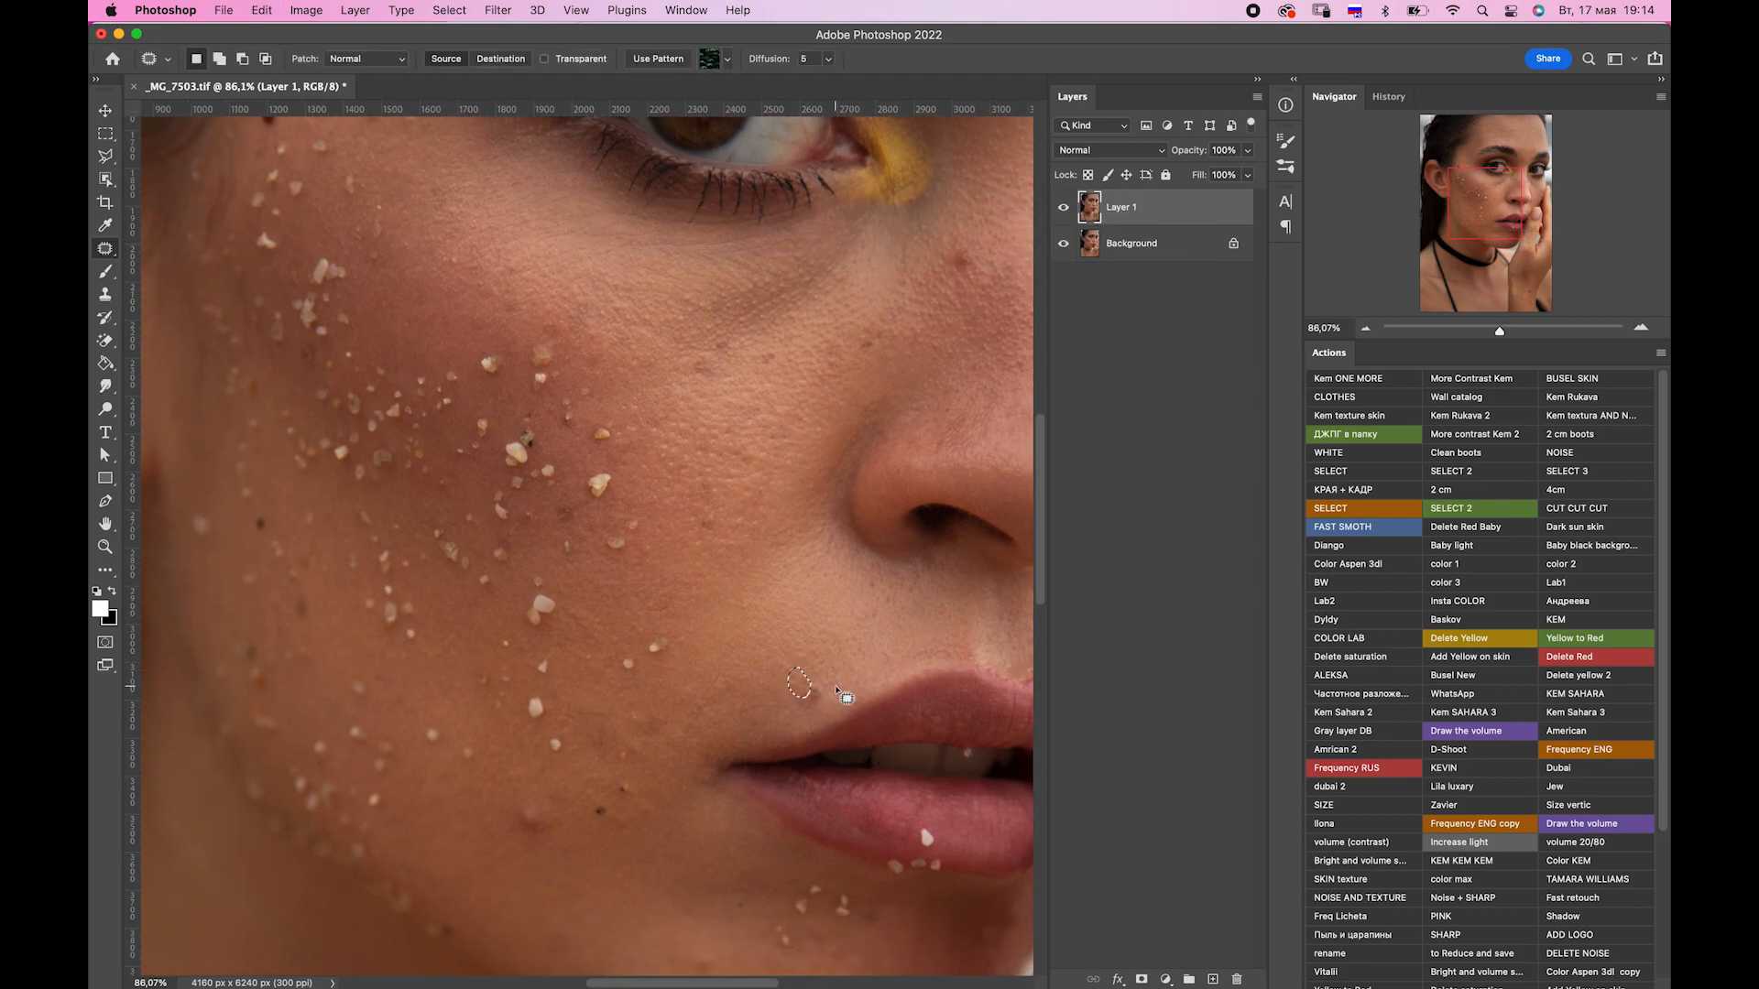
key(super+d)
drag(834, 616, 893, 651)
key(j)
key(bracketright)
click(844, 712)
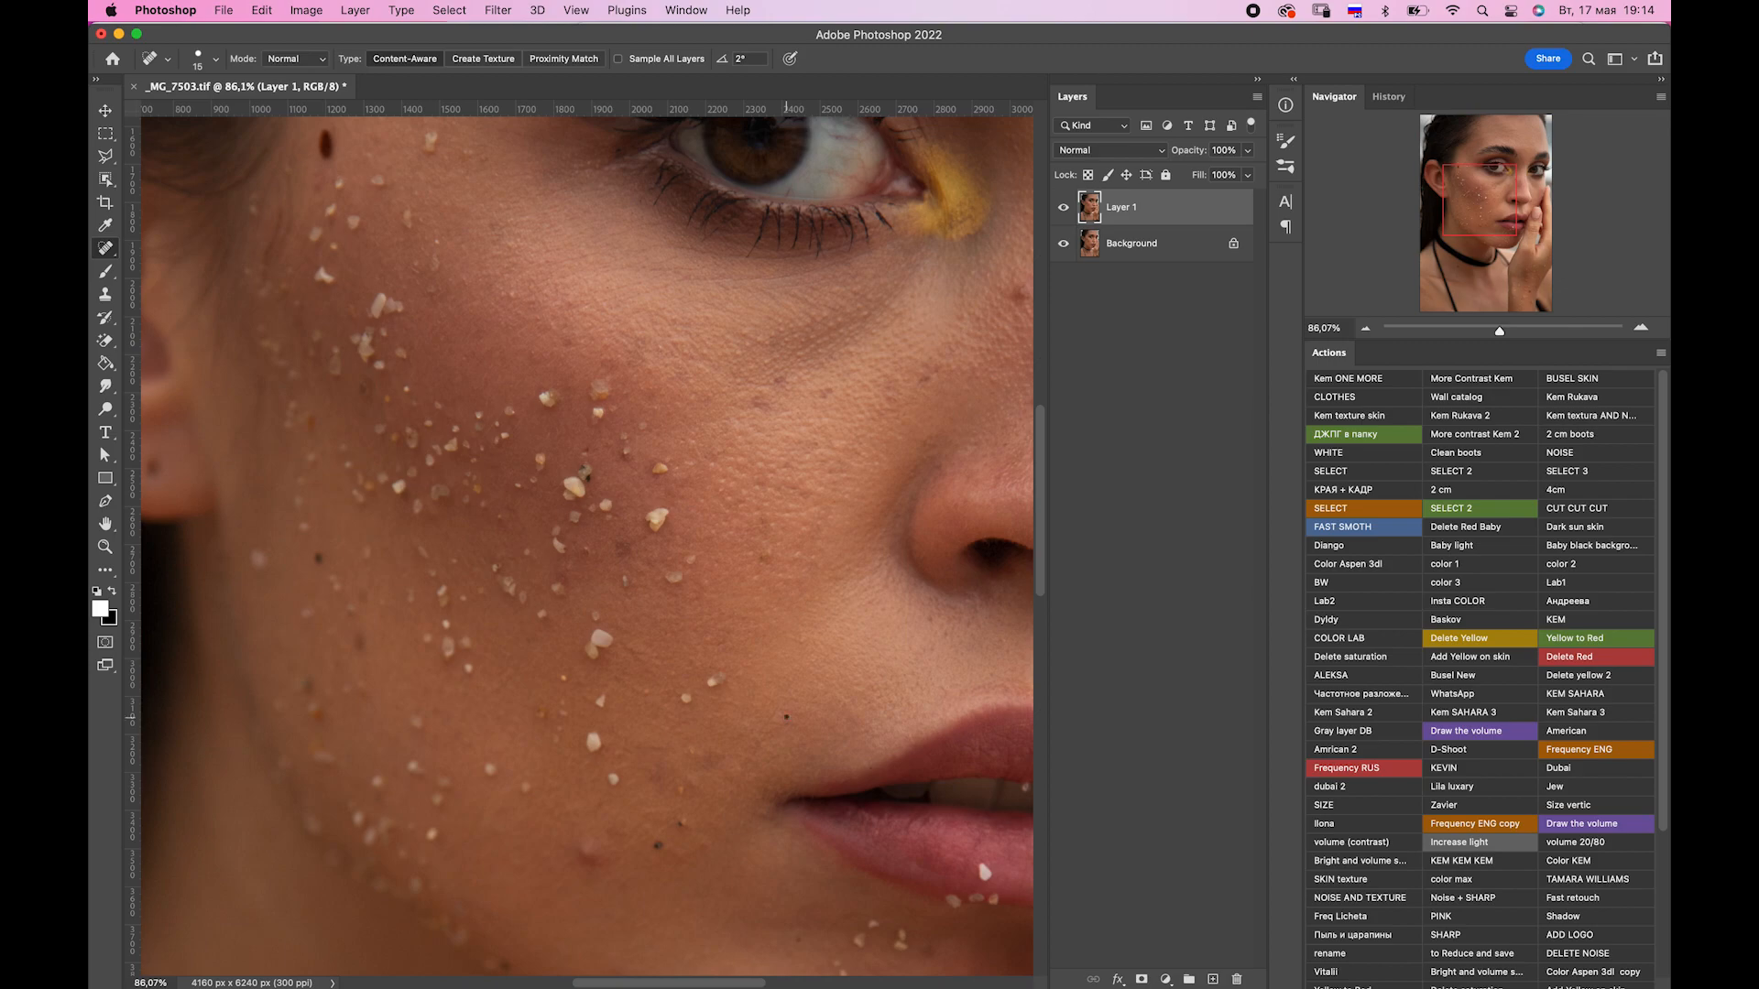
Spot-heal the small veins in the white of the left eye.
scroll(746, 374, up, 5)
scroll(747, 375, left, 2)
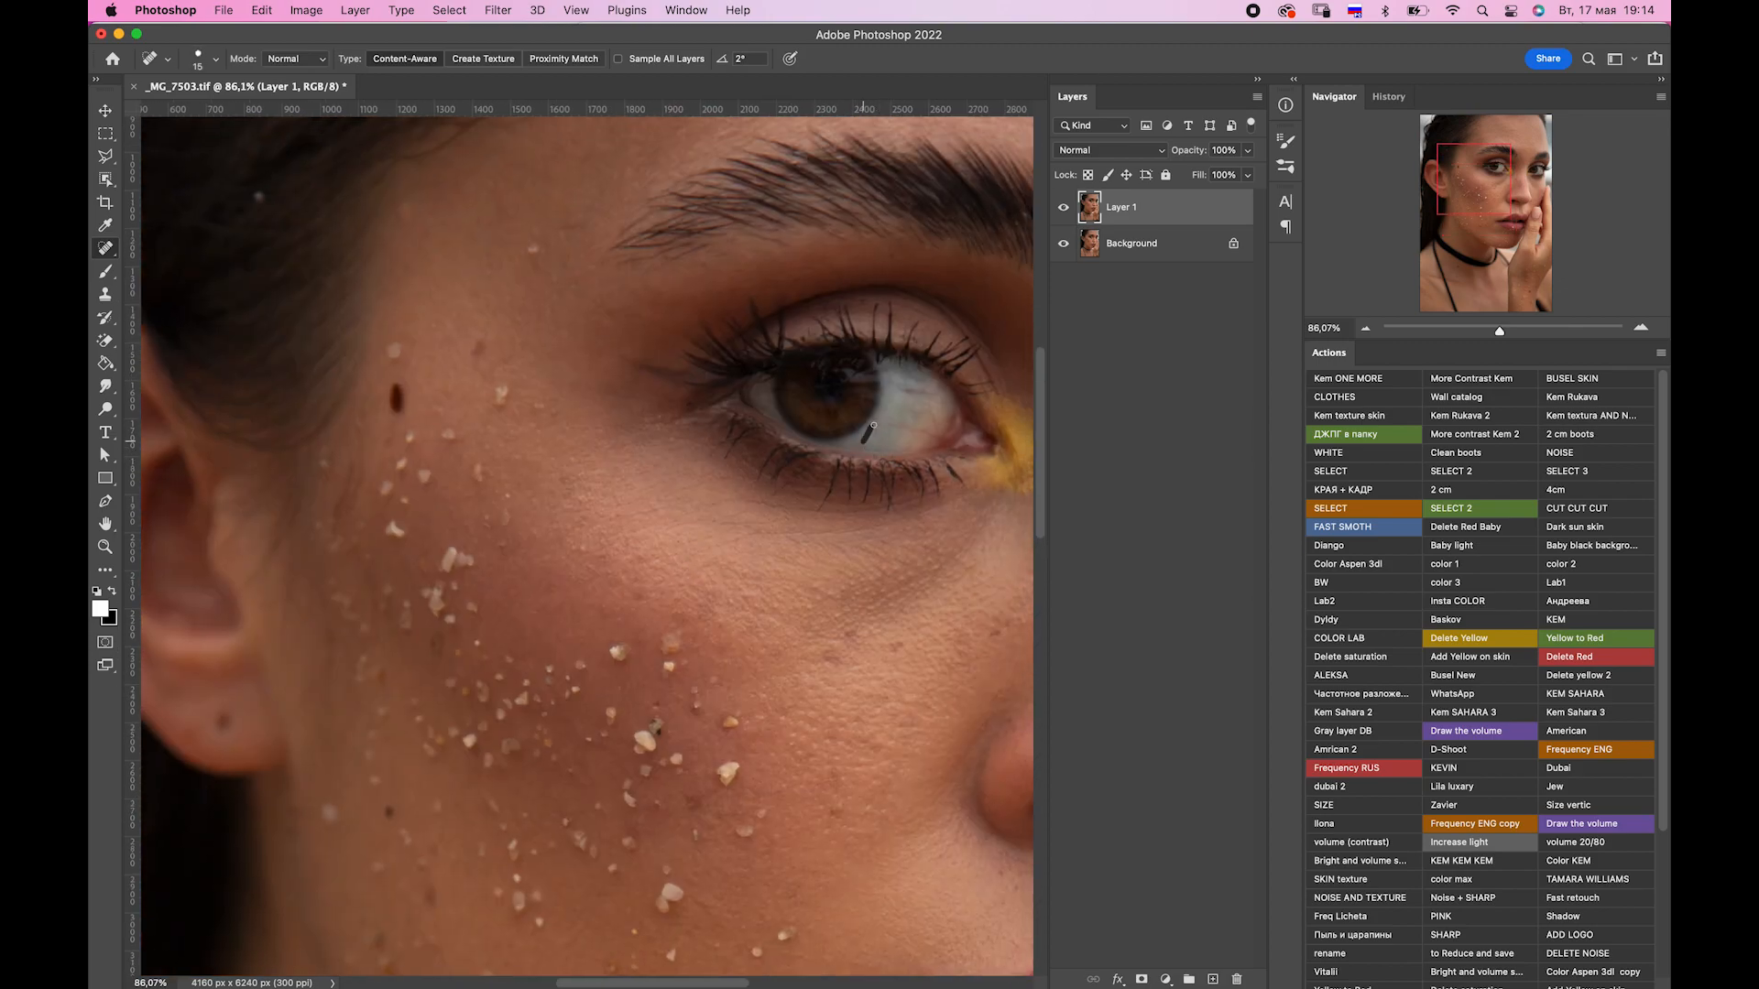
drag(873, 425, 873, 425)
key(bracketright)
mouse_move(909, 426)
mouse_down()
mouse_move(925, 432)
mouse_move(913, 412)
mouse_up()
key(shift+j)
key(shift+b)
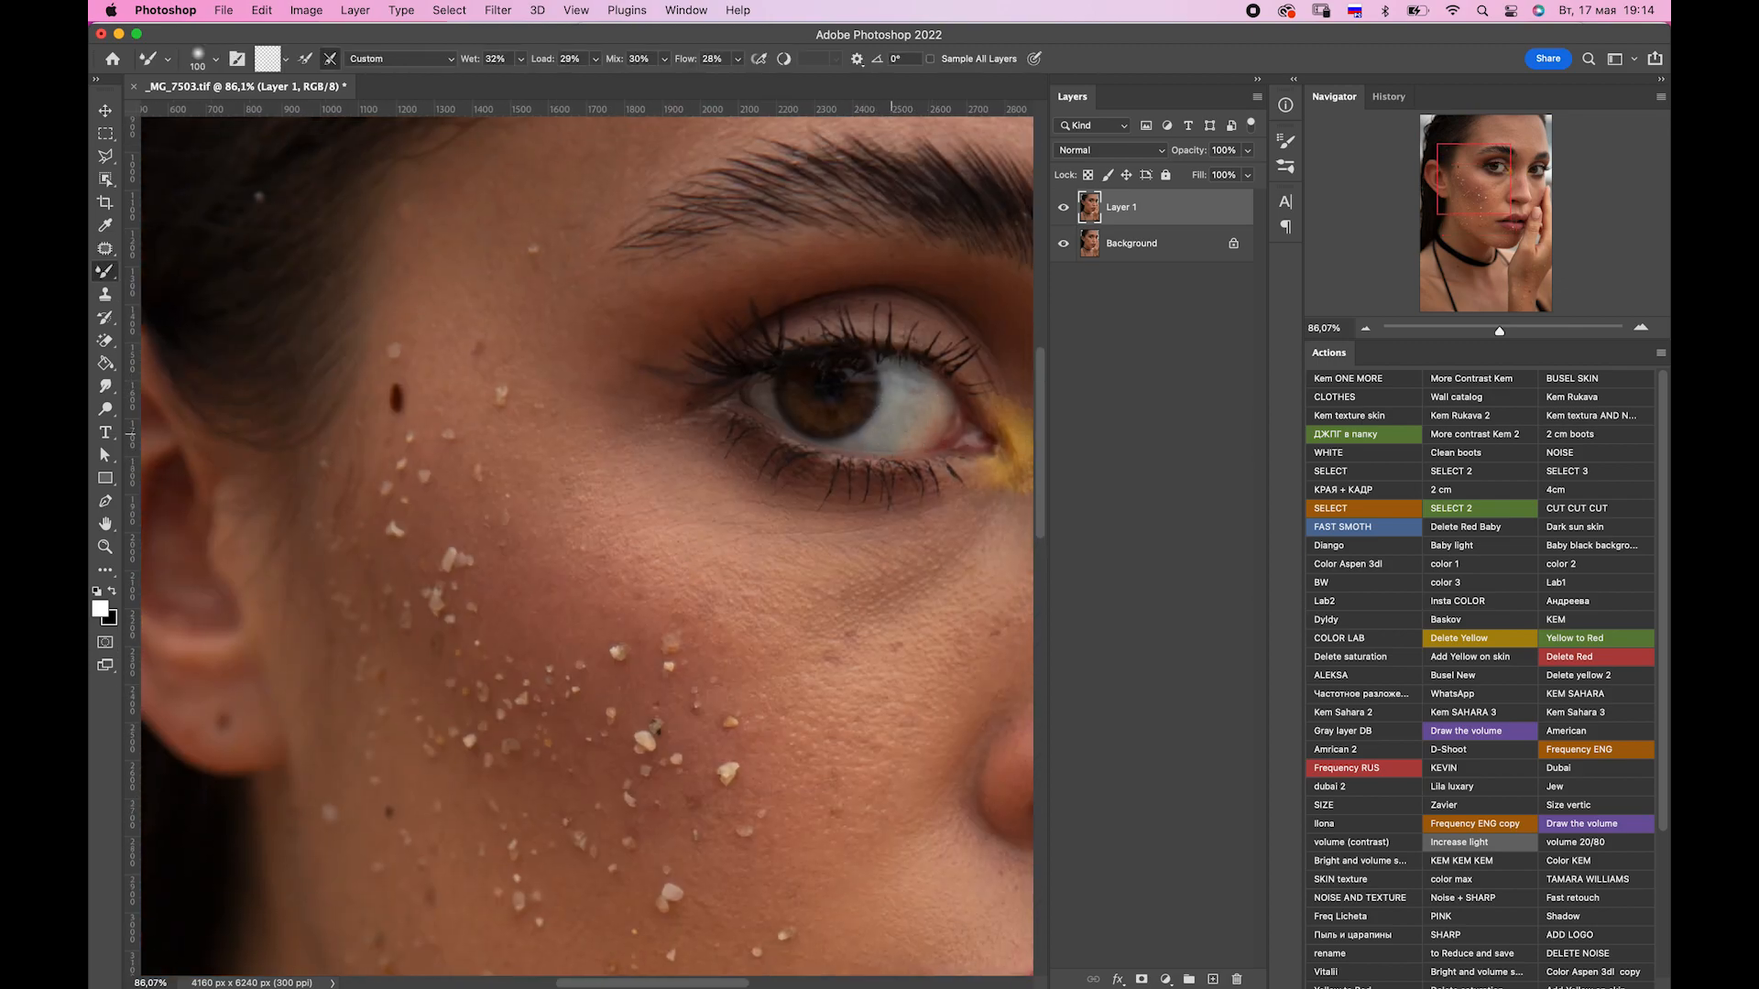
Remove the dark mole on the temple with the Spot Healing Brush at size 40.
scroll(863, 443, up, 3)
scroll(862, 444, left, 2)
key(j)
drag(467, 517, 467, 541)
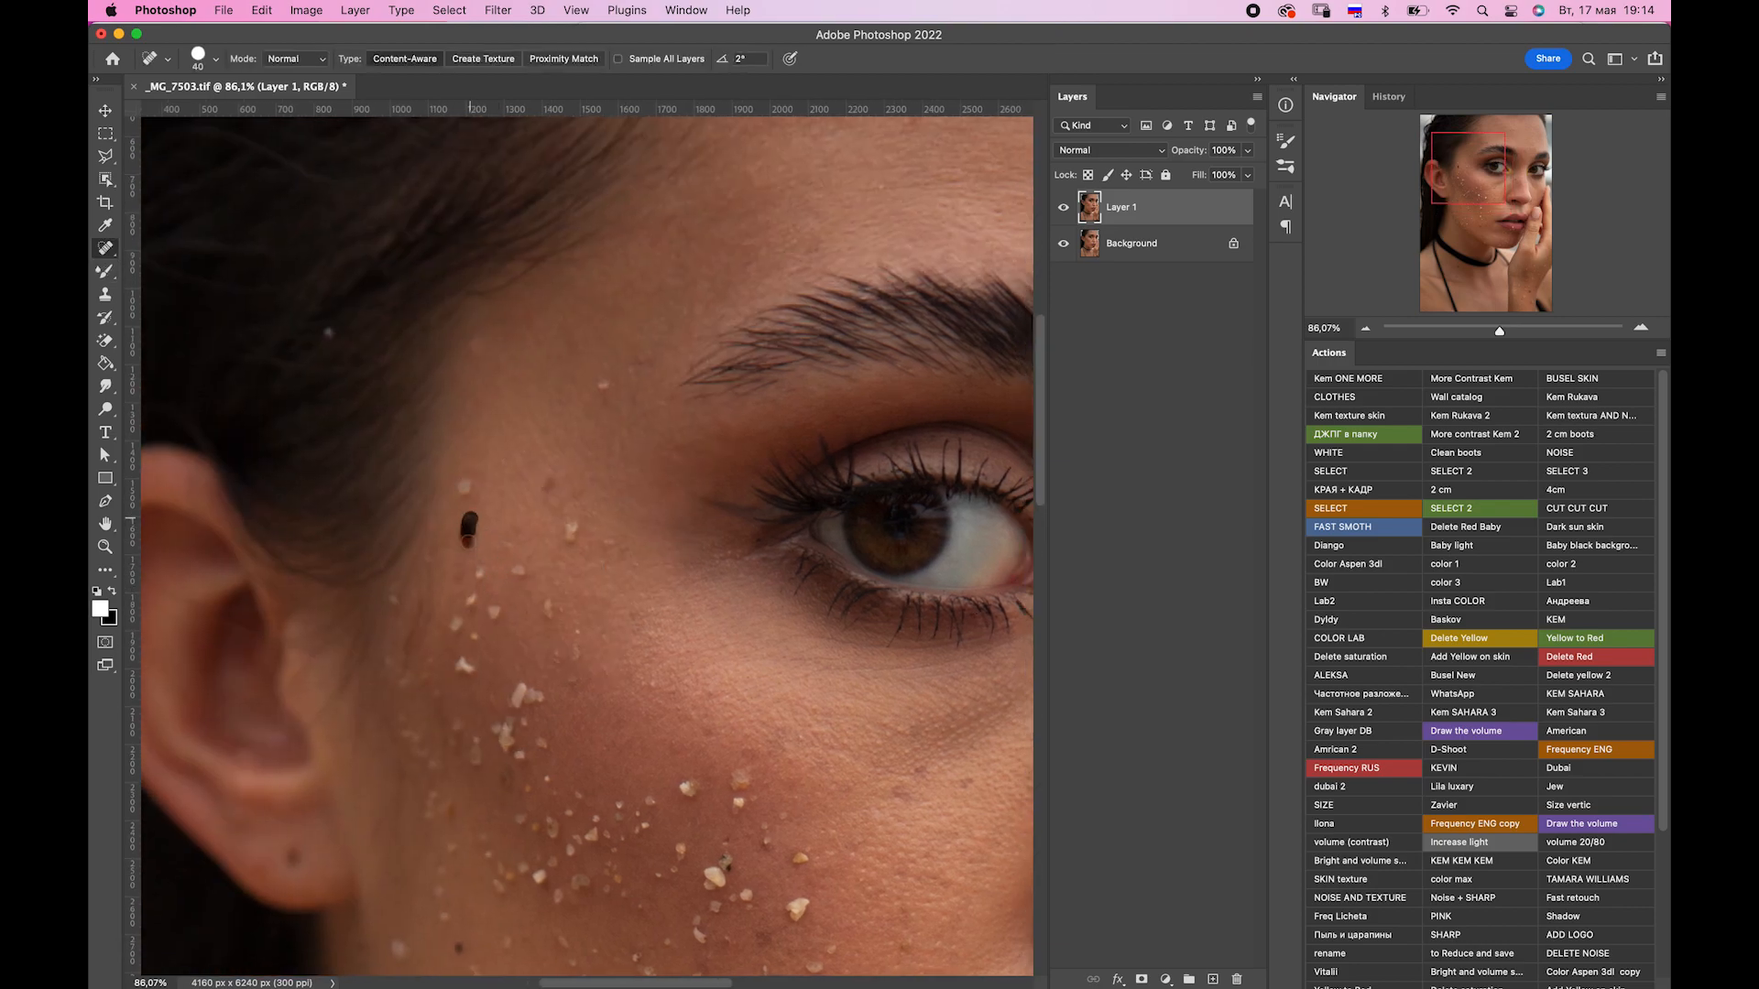
Patch the stray hairs beneath the outer tail of the left eyebrow.
key(shift+j)
drag(673, 364, 696, 472)
drag(681, 323, 687, 328)
drag(668, 358, 675, 475)
key(super+d)
scroll(675, 475, down, 3)
key(j)
key(shift+j)
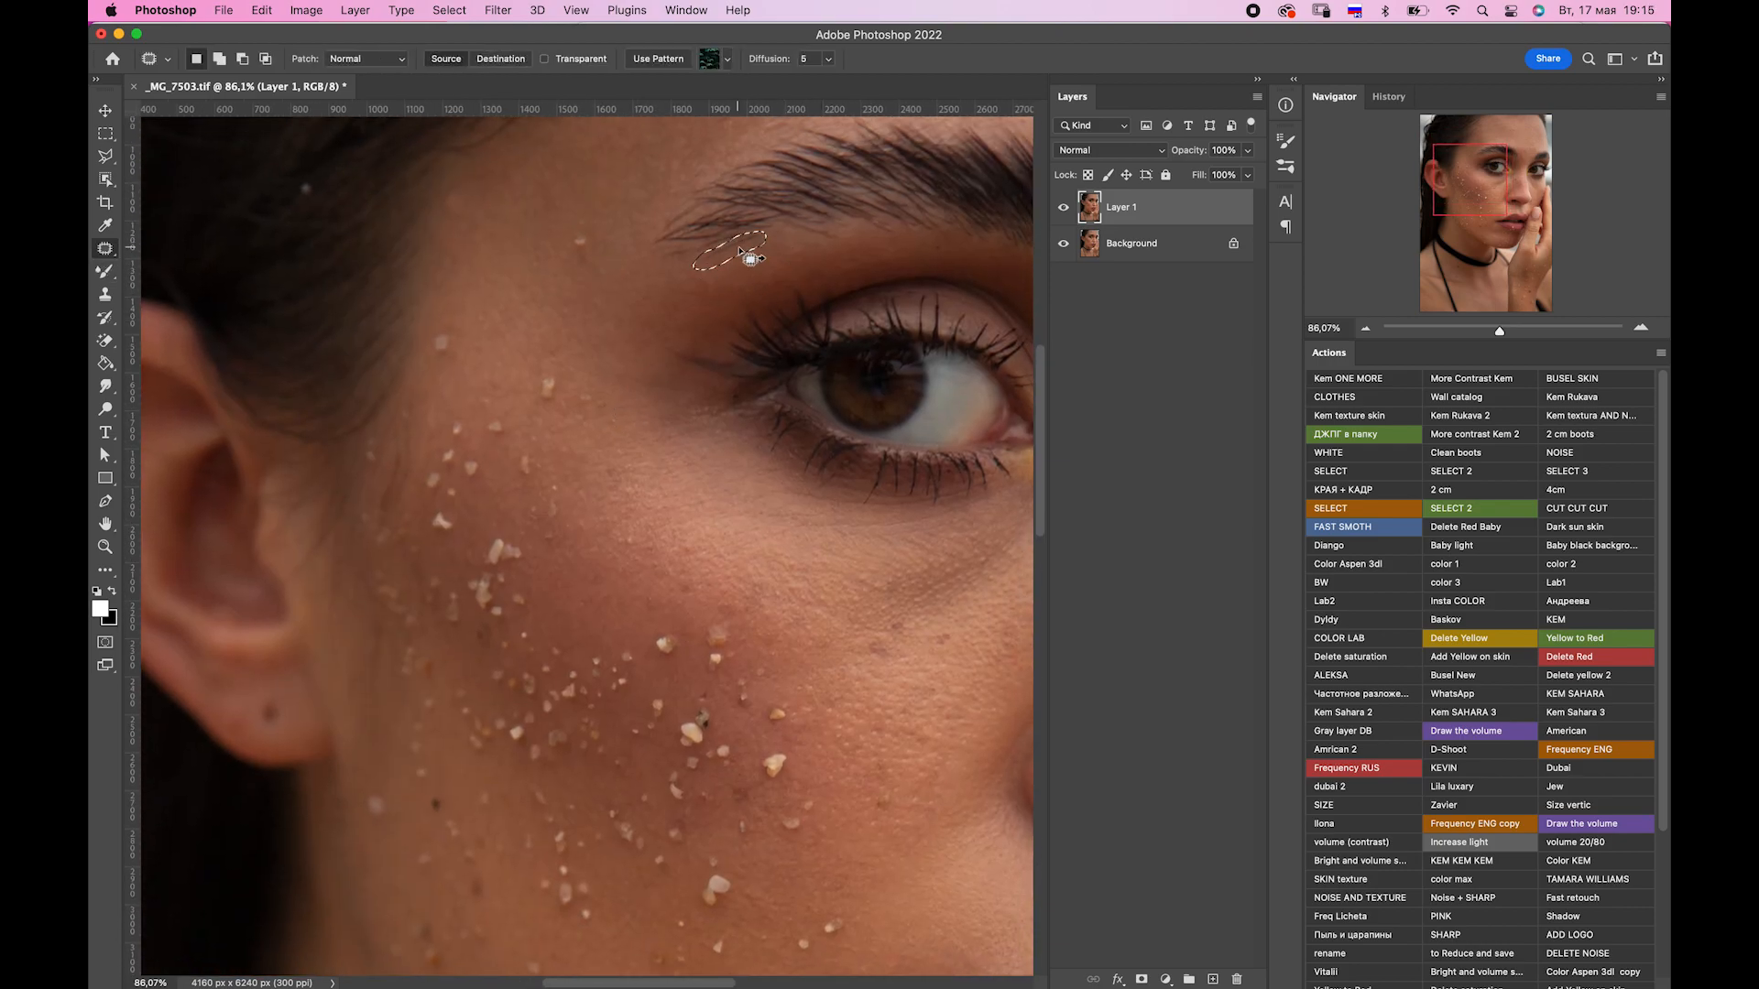
Patch the stray hairs and uneven skin below the middle of the left eyebrow.
scroll(748, 256, right, 3)
scroll(749, 256, up, 1)
key(j)
key(bracketleft)
key(shift+j)
key(shift+j)
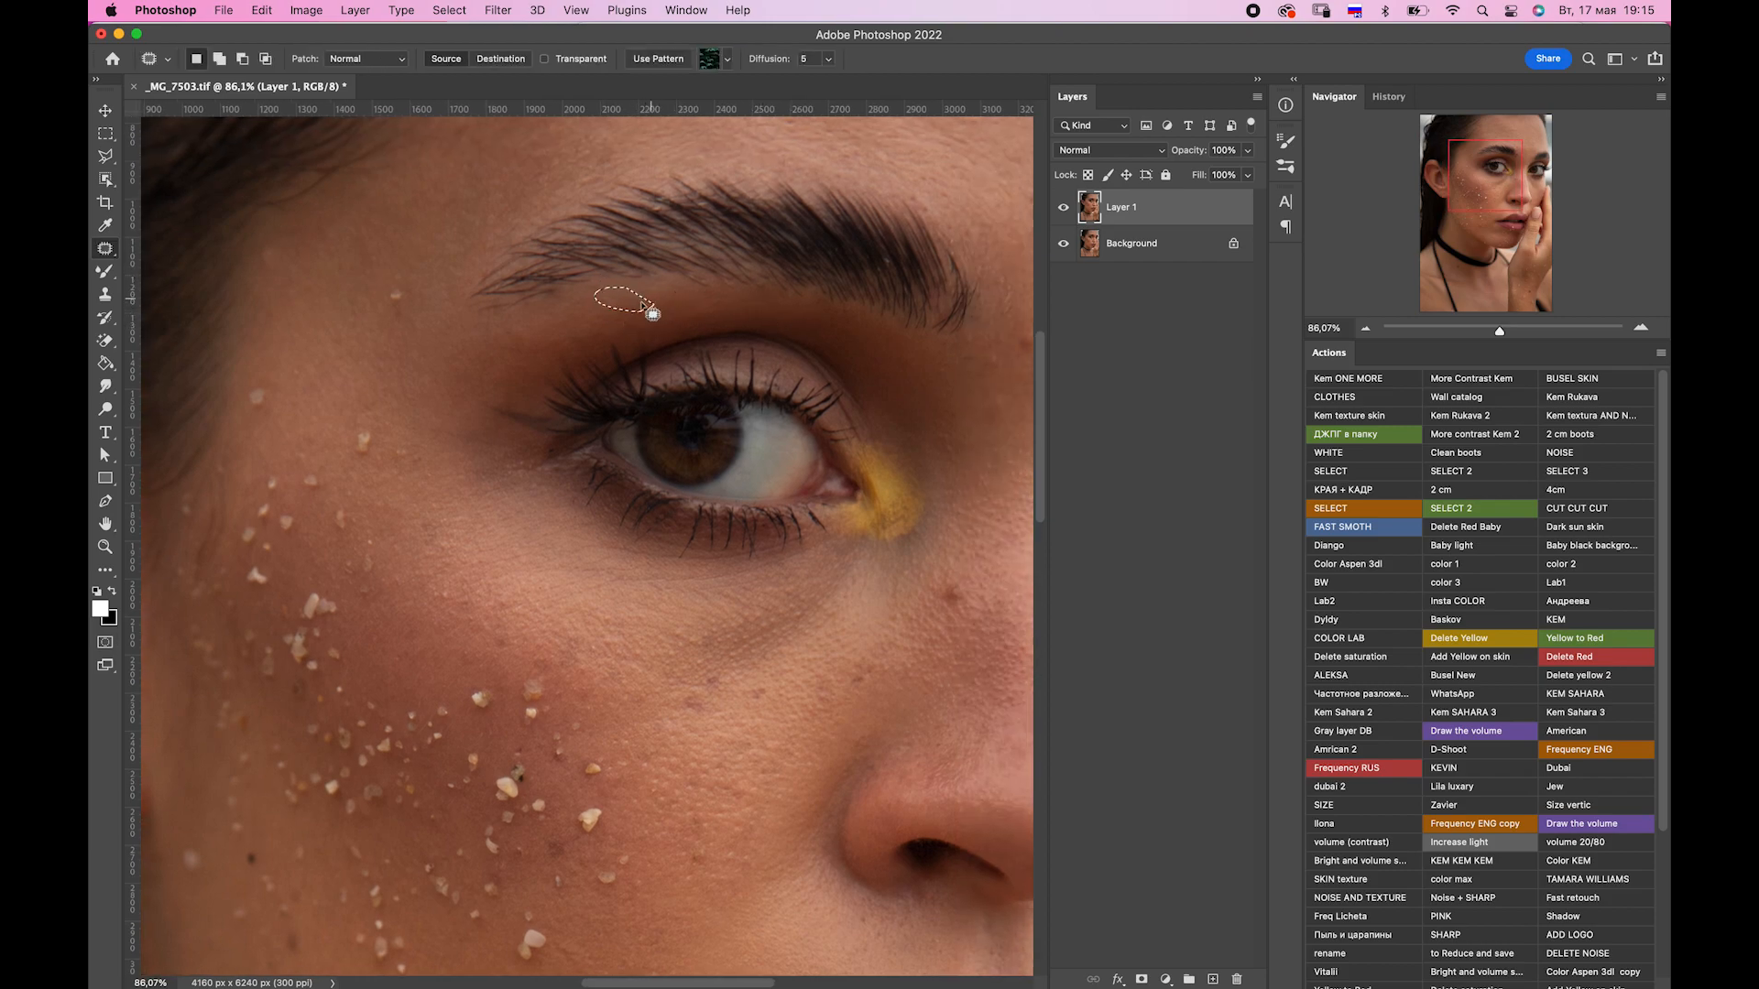
mouse_move(561, 342)
mouse_down()
mouse_move(600, 337)
mouse_move(555, 343)
mouse_up()
key(super+d)
Clean up the small spots beside the inner end of the left eyebrow.
scroll(731, 293, right, 3)
scroll(731, 293, up, 1)
key(shift+j)
click(854, 398)
click(861, 367)
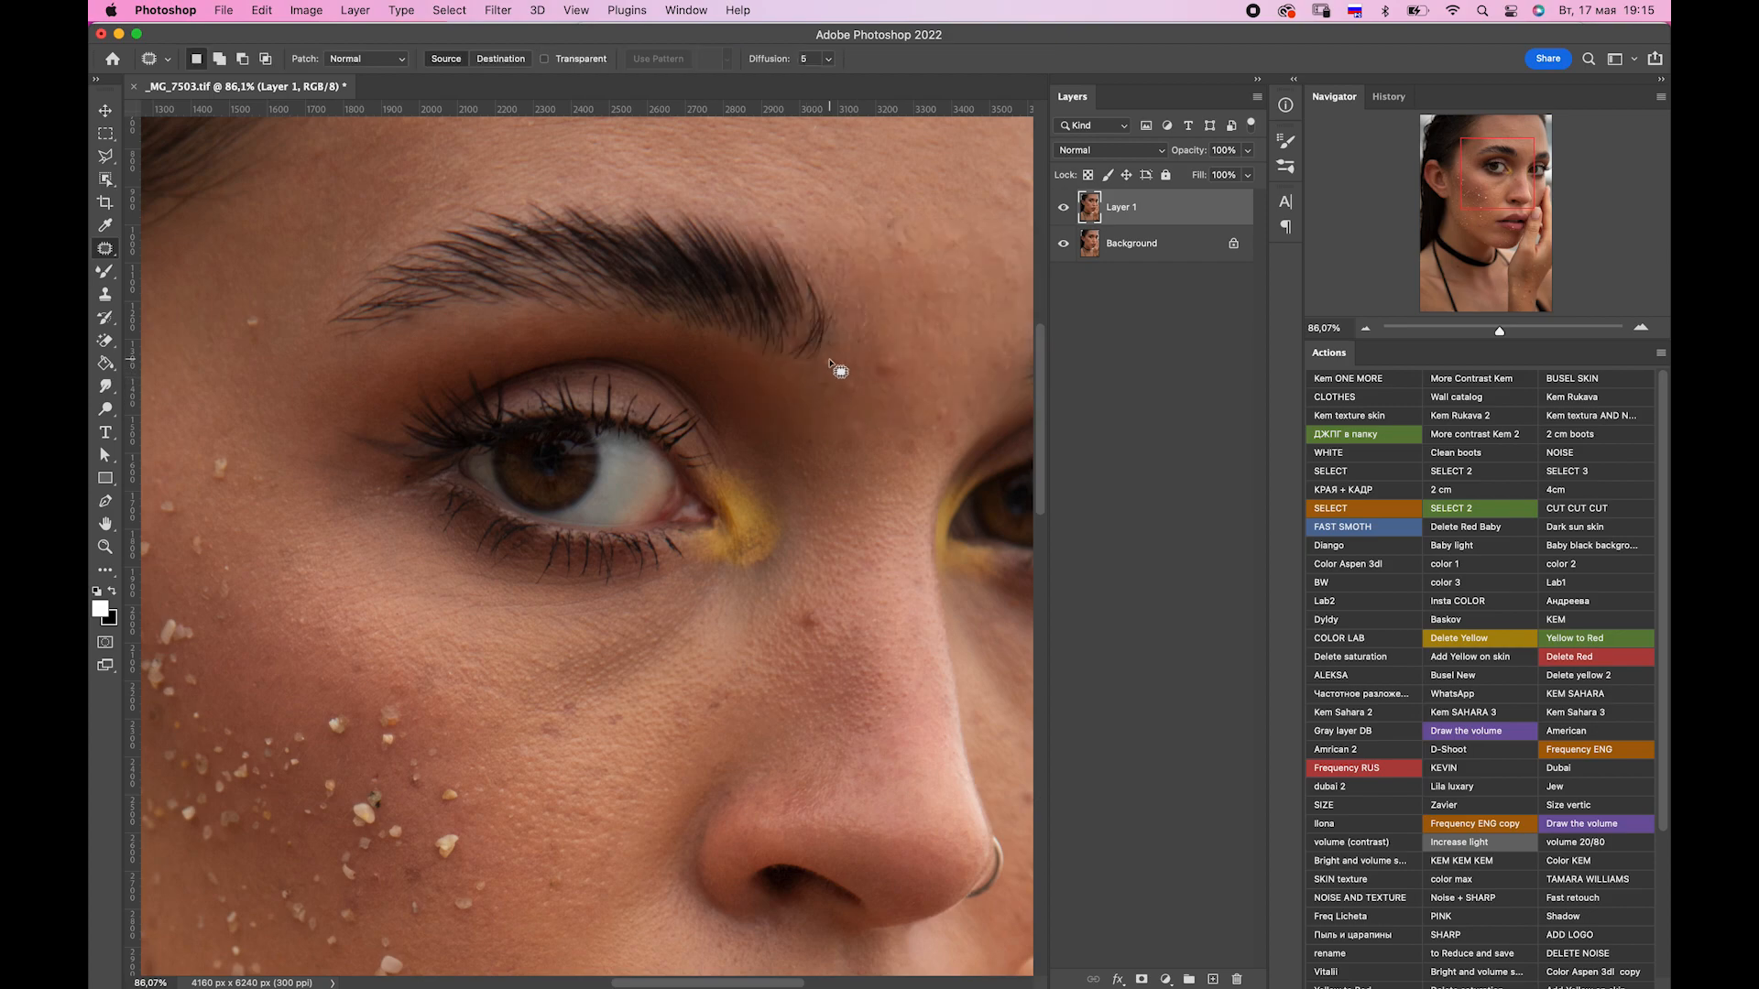
key(shift+j)
key(shift+j)
key(shift+j)
key(shift+j)
Remove the small blemishes between the eyebrows and on the lower forehead with healing and patching.
scroll(751, 453, right, 3)
scroll(751, 453, up, 2)
click(734, 463)
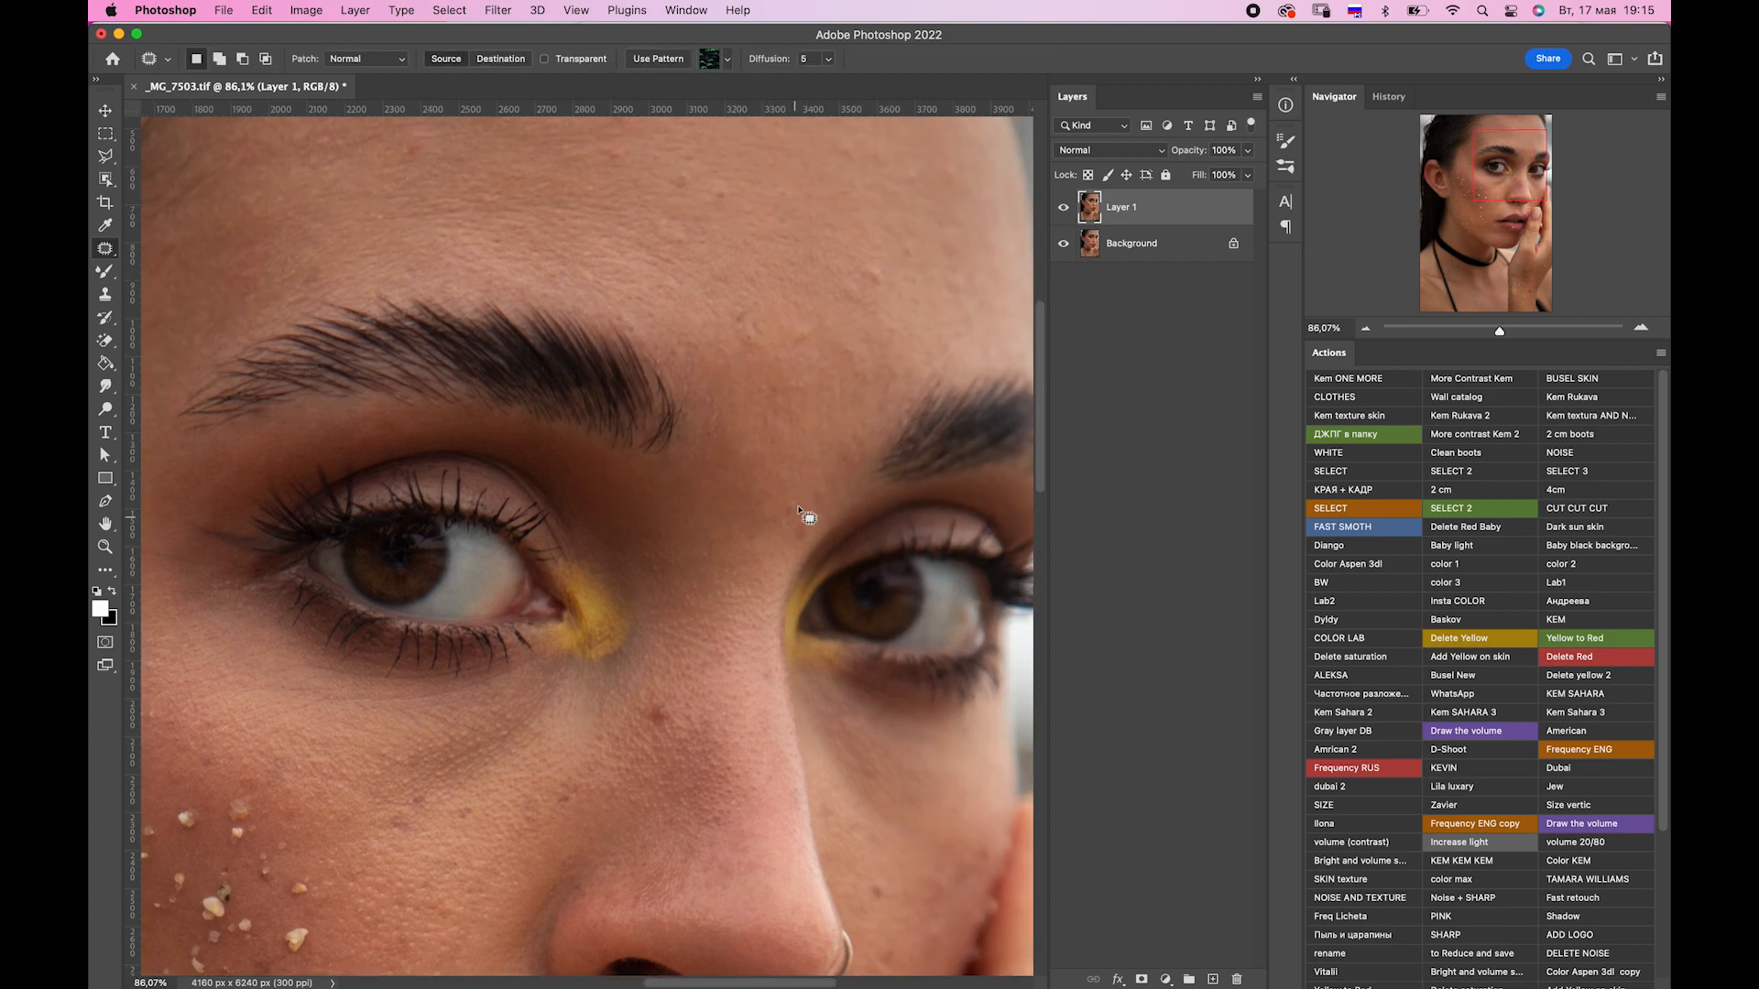
key([)
key([)
key([)
key(shift+j)
key(shift+j)
scroll(870, 392, up, 2)
key(shift+j)
key(shift+j)
key(shift+j)
scroll(779, 421, up, 2)
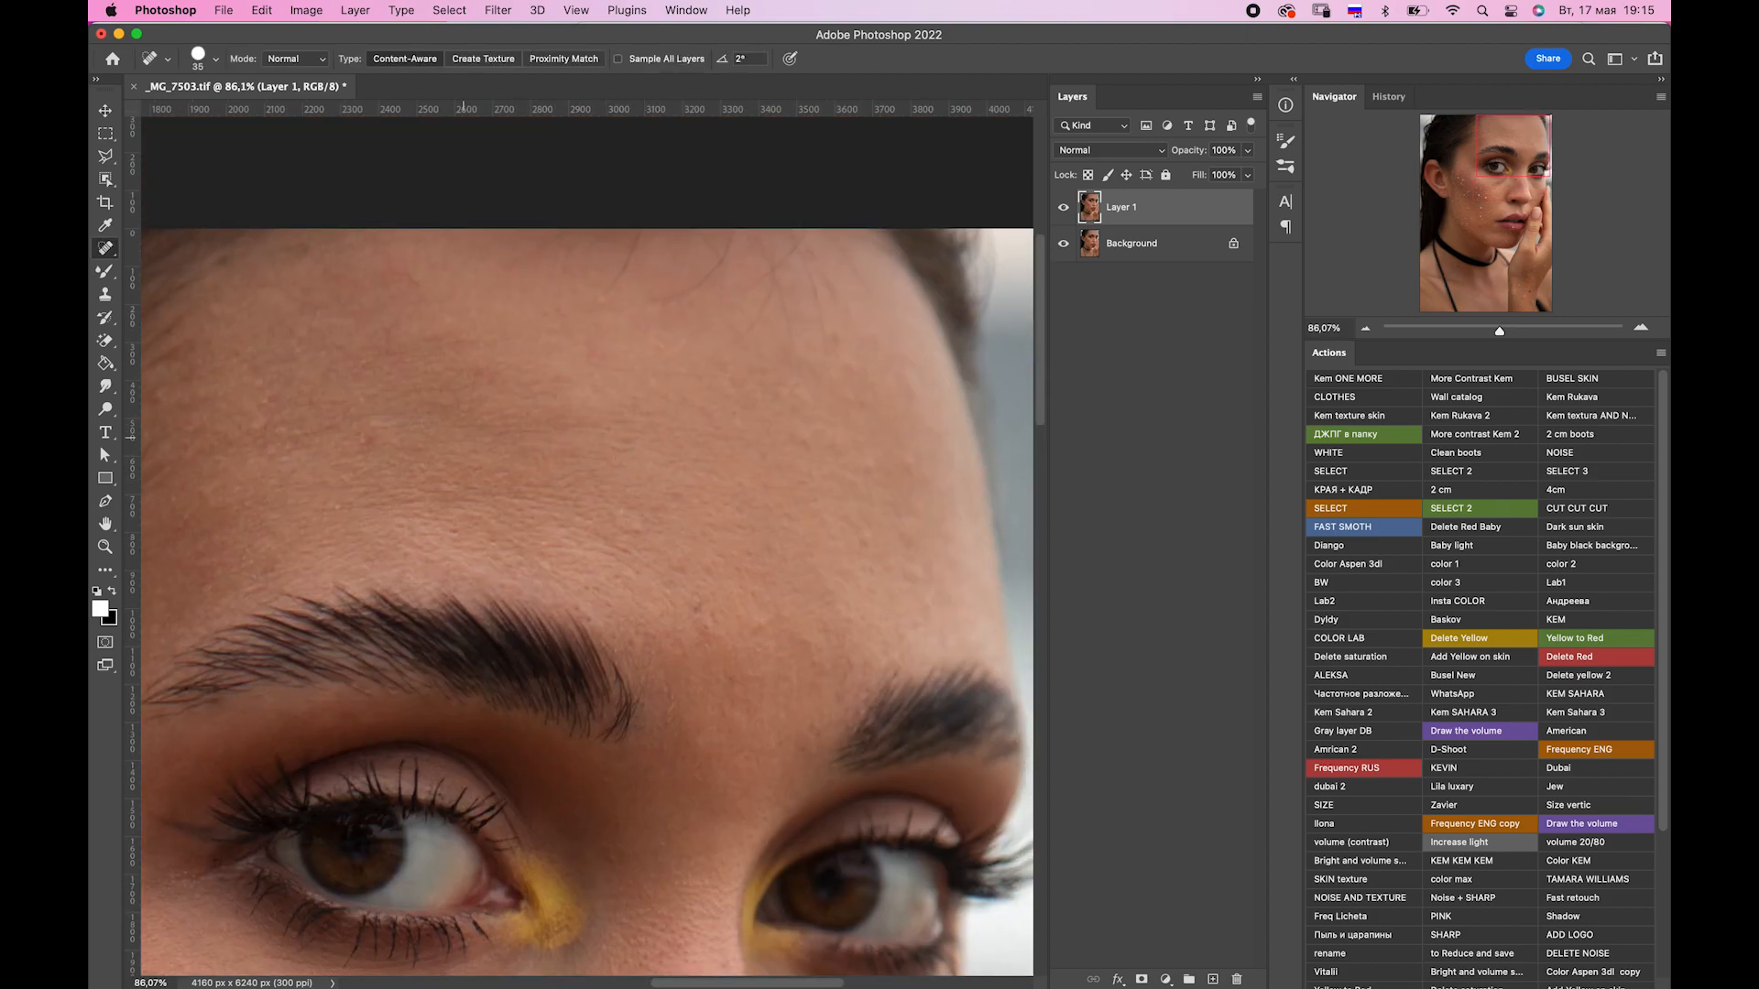
Patch the uneven skin on the forehead above the left eyebrow.
key(shift+j)
key(shift+j)
key(shift+j)
key(shift+j)
key(shift+j)
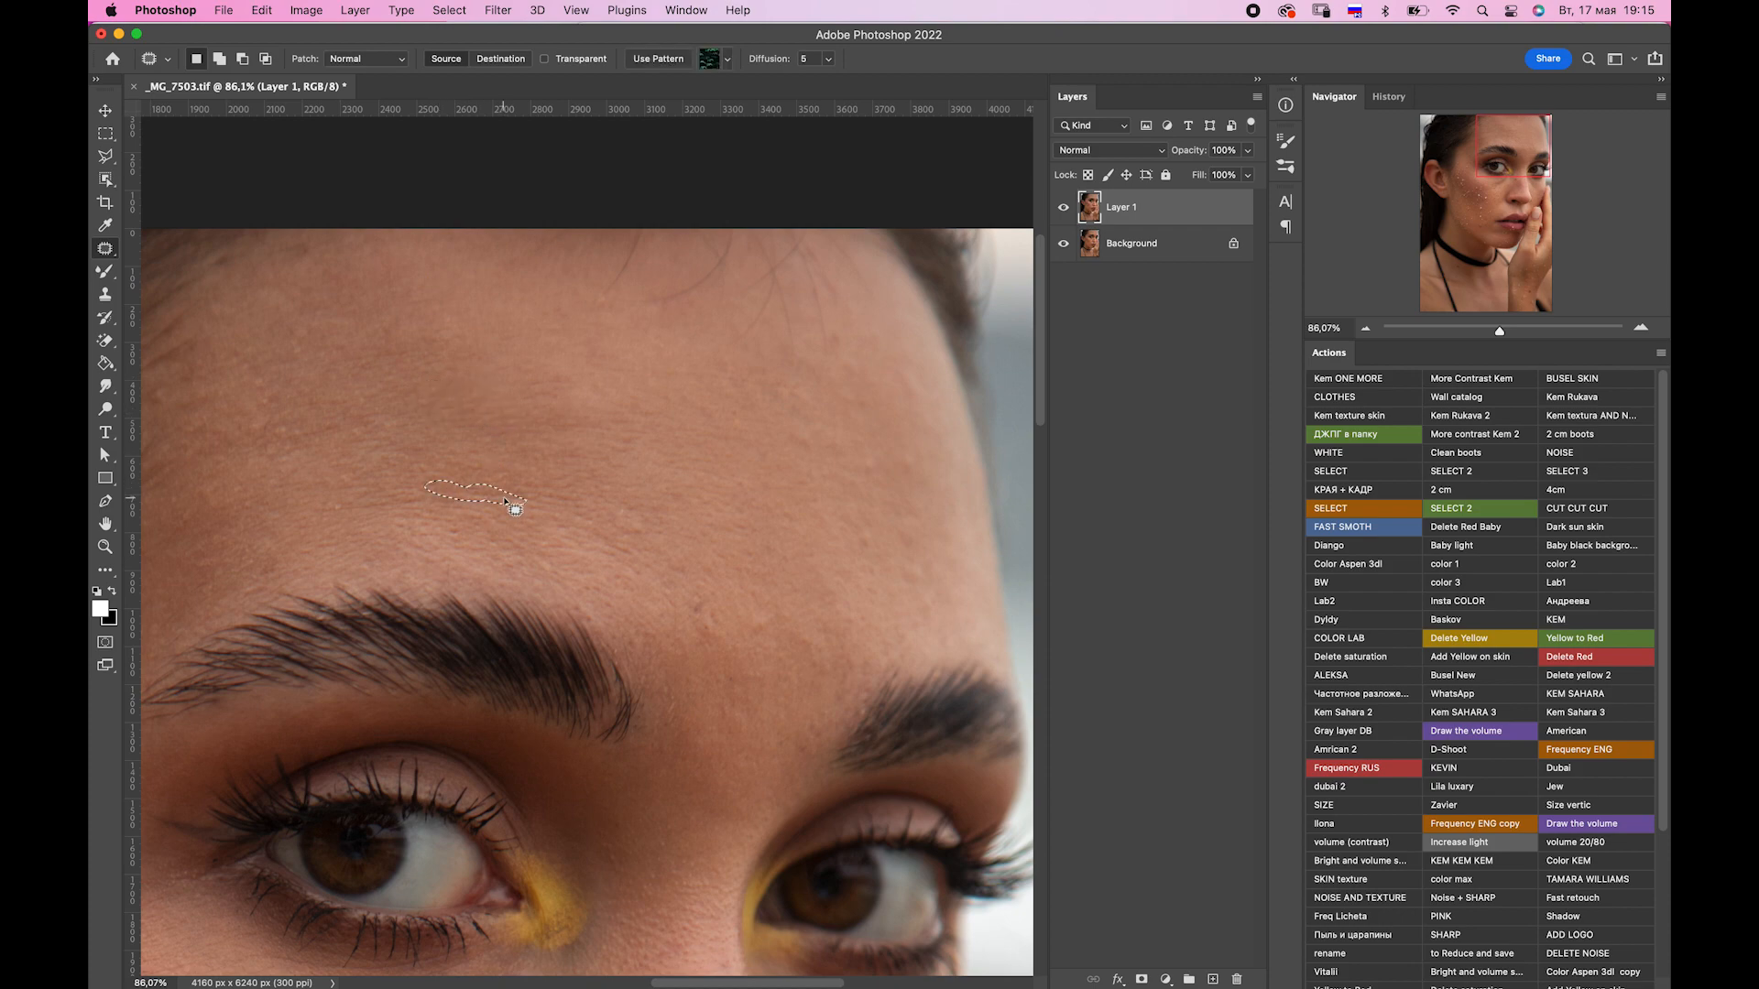
drag(462, 509, 493, 520)
key(shift+j)
key(shift+j)
key(shift+j)
key(shift+j)
key(shift+j)
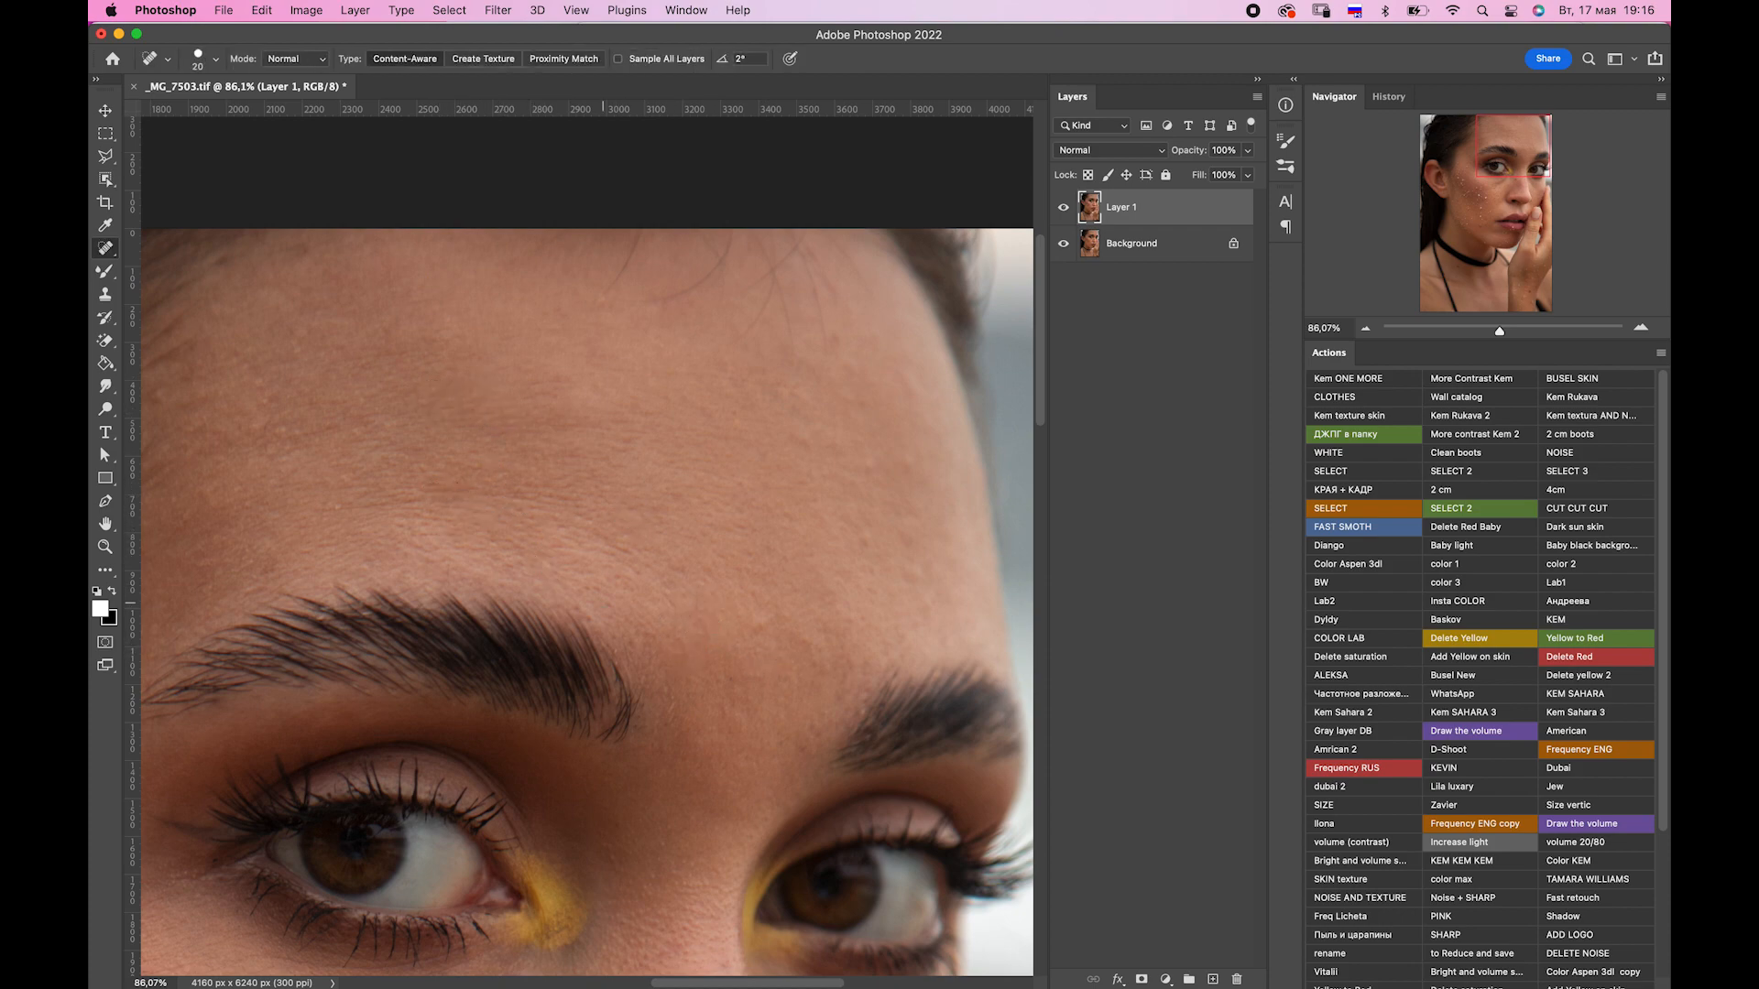
Heal the marks above the inner part of the left eyebrow and patch the skin just below its end.
drag(575, 606, 605, 627)
key(shift+j)
key(shift+j)
key(super+d)
mouse_move(644, 757)
mouse_down()
mouse_move(703, 788)
mouse_move(688, 717)
mouse_up()
Heal the spots at the centre of the lower forehead and patch the skin above the right eyebrow.
key(shift+j)
key(shift+j)
key(shift+j)
key(])
key(])
drag(754, 628, 760, 618)
key(shift+j)
key(shift+j)
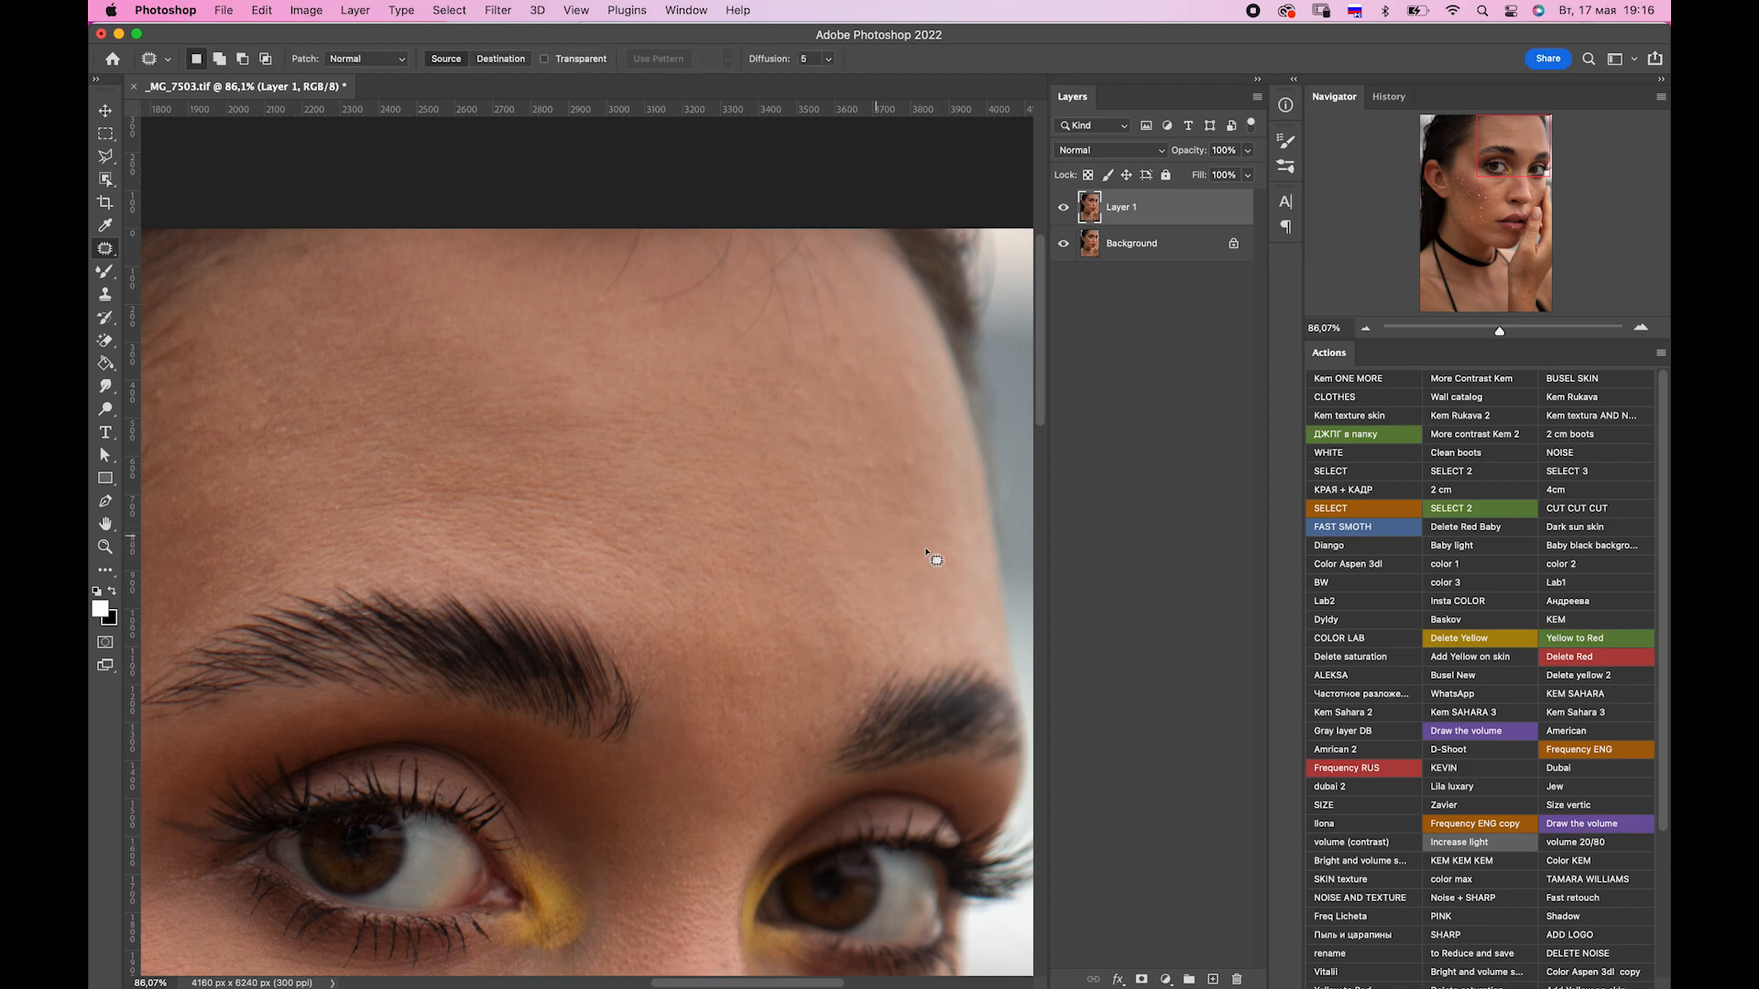
drag(925, 550, 915, 522)
key(super+d)
Spot-heal the blemishes across the upper and right forehead, starting with the brush at size 40.
key(shift+j)
key(shift+j)
key(shift+j)
key(])
key(])
key(])
mouse_move(786, 386)
mouse_down()
mouse_move(803, 397)
mouse_move(652, 371)
mouse_up()
drag(715, 377, 754, 388)
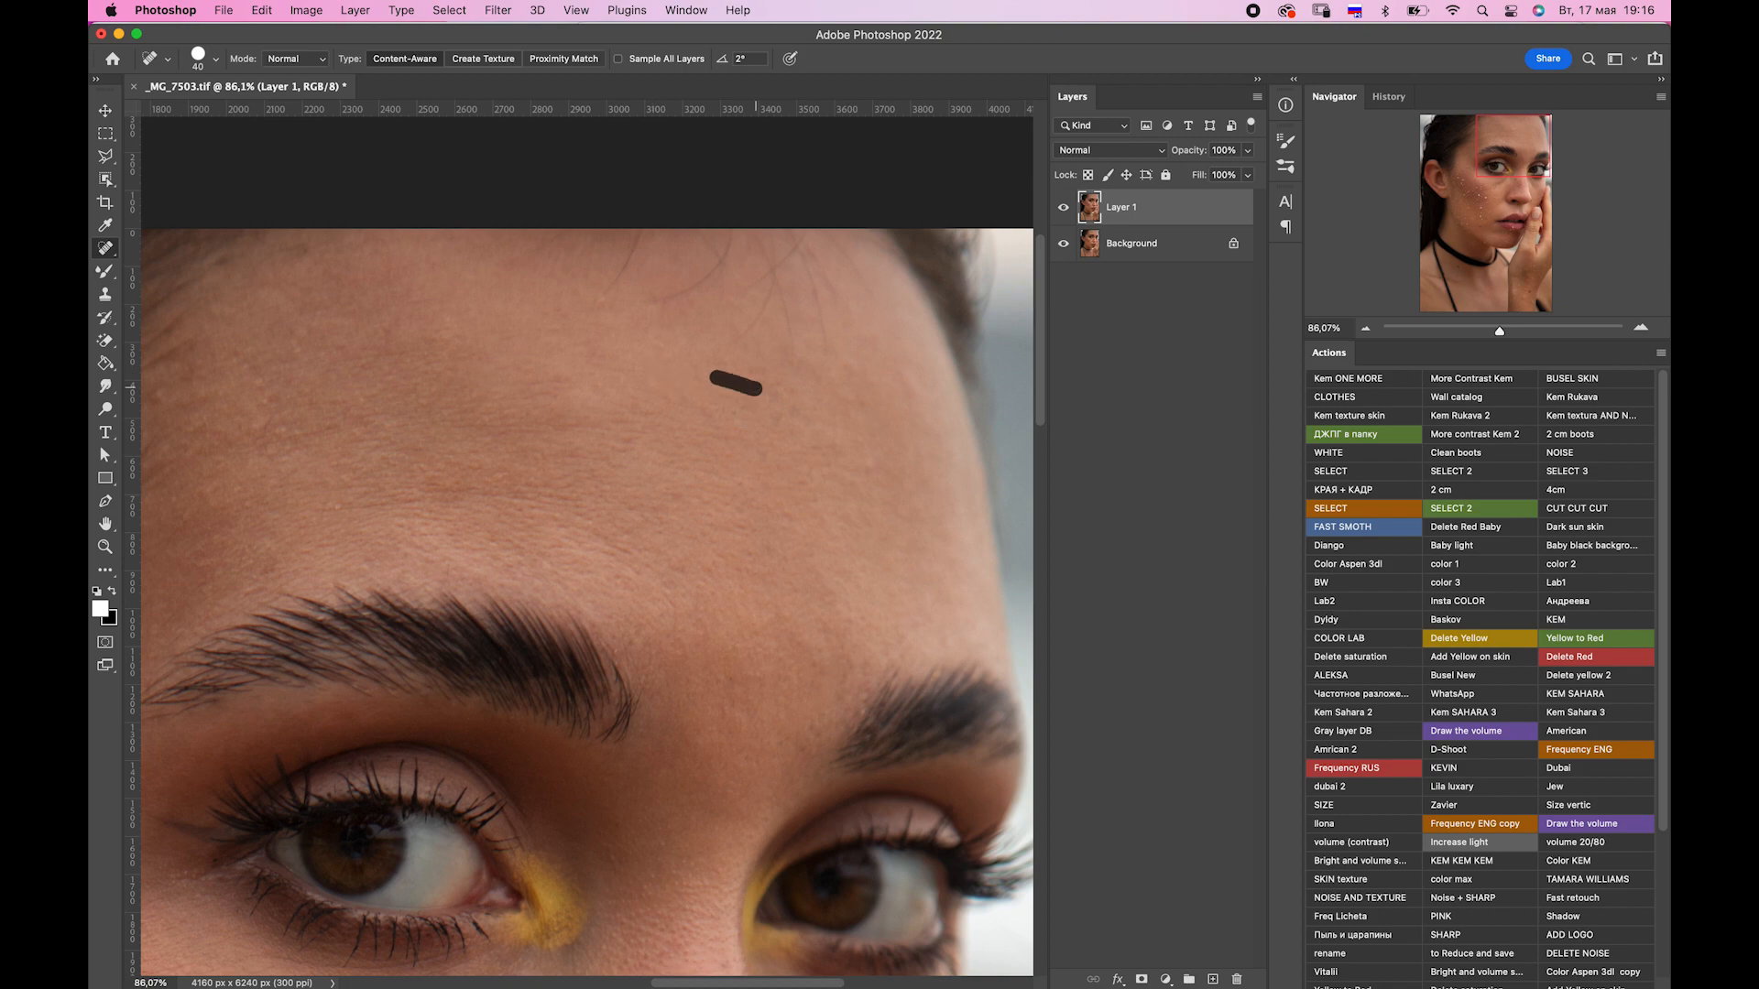
key(bracketleft)
click(763, 455)
drag(901, 369, 914, 389)
Patch the flyaway hairs and marks on the upper forehead along the hairline.
key(shift+j)
key(shift+j)
mouse_move(623, 236)
mouse_down()
mouse_move(632, 303)
mouse_move(646, 245)
mouse_up()
mouse_move(648, 249)
mouse_down()
mouse_move(761, 248)
mouse_move(696, 258)
mouse_move(644, 354)
mouse_move(833, 287)
mouse_move(745, 315)
mouse_up()
key(super+z)
mouse_move(842, 239)
mouse_down()
mouse_move(804, 315)
mouse_move(830, 279)
mouse_move(950, 412)
mouse_up()
click(952, 412)
mouse_move(771, 302)
mouse_down()
mouse_move(806, 341)
mouse_move(725, 328)
mouse_up()
key(super+d)
Spot-heal the mark above the inner end of the left eyebrow with the brush at size 25.
drag(658, 644, 812, 444)
key(shift+j)
key(shift+j)
key(shift+j)
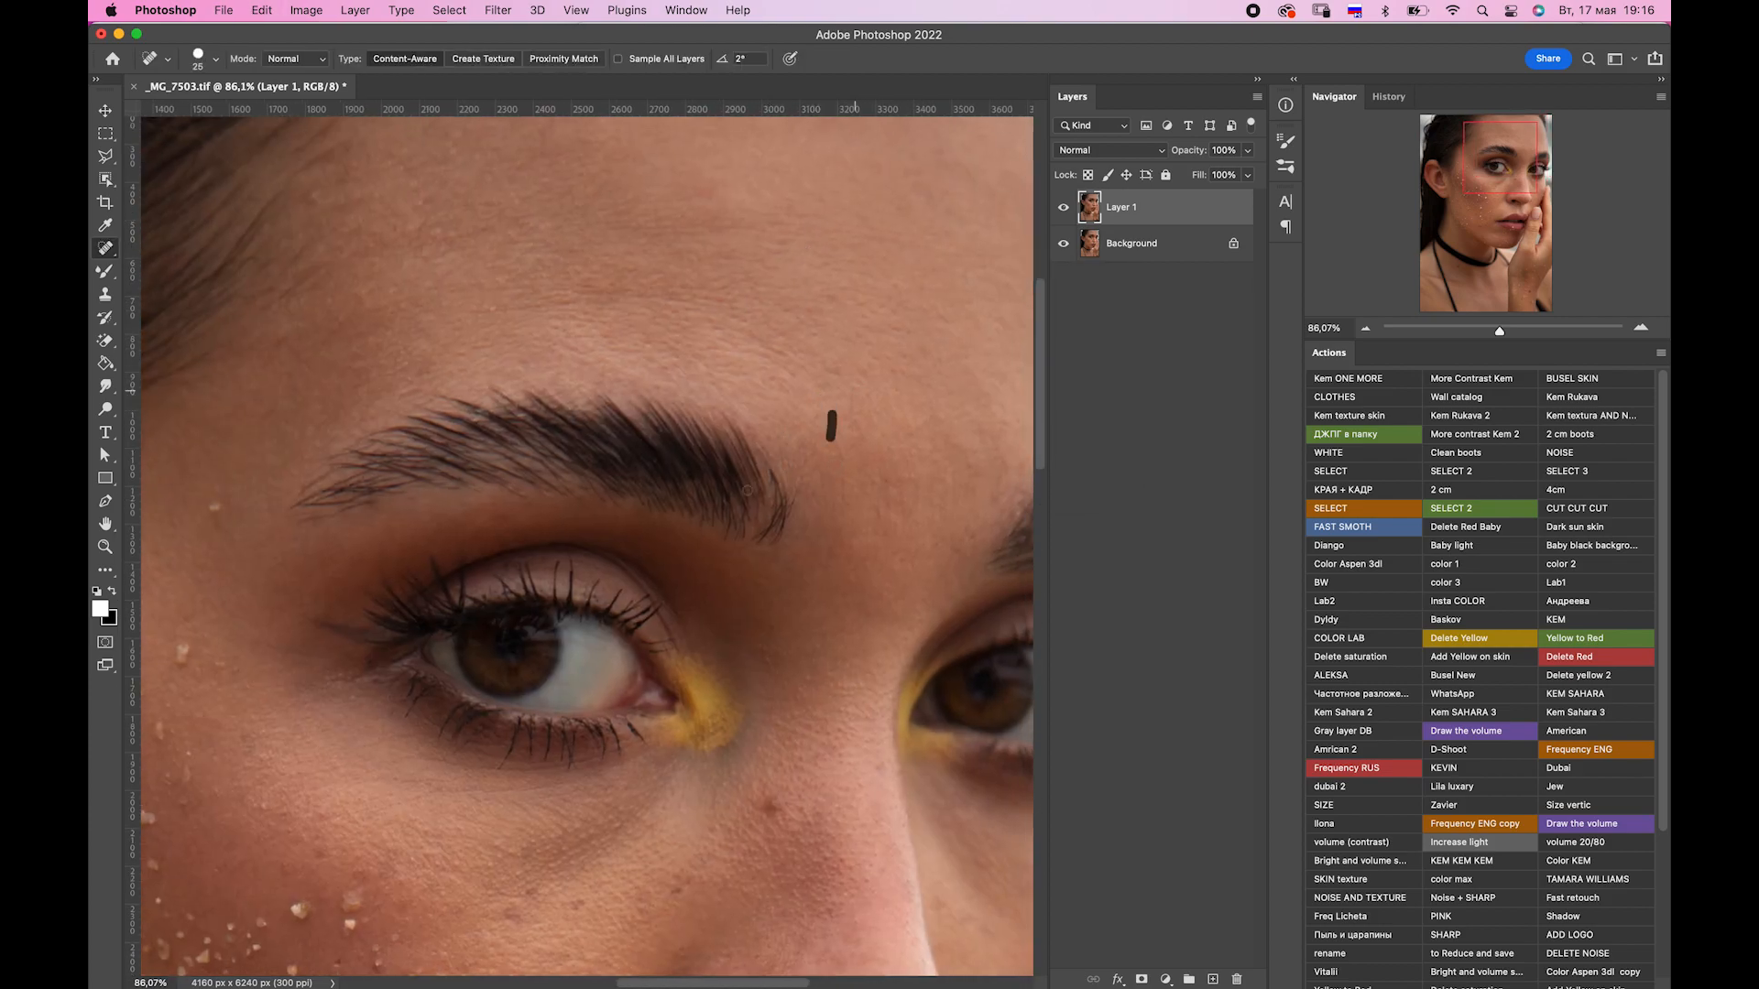
Spot-heal the fine lines under the left eye and the small blemishes on the cheek beside the nose.
scroll(837, 421, down, 5)
scroll(836, 421, left, 2)
drag(505, 497, 542, 500)
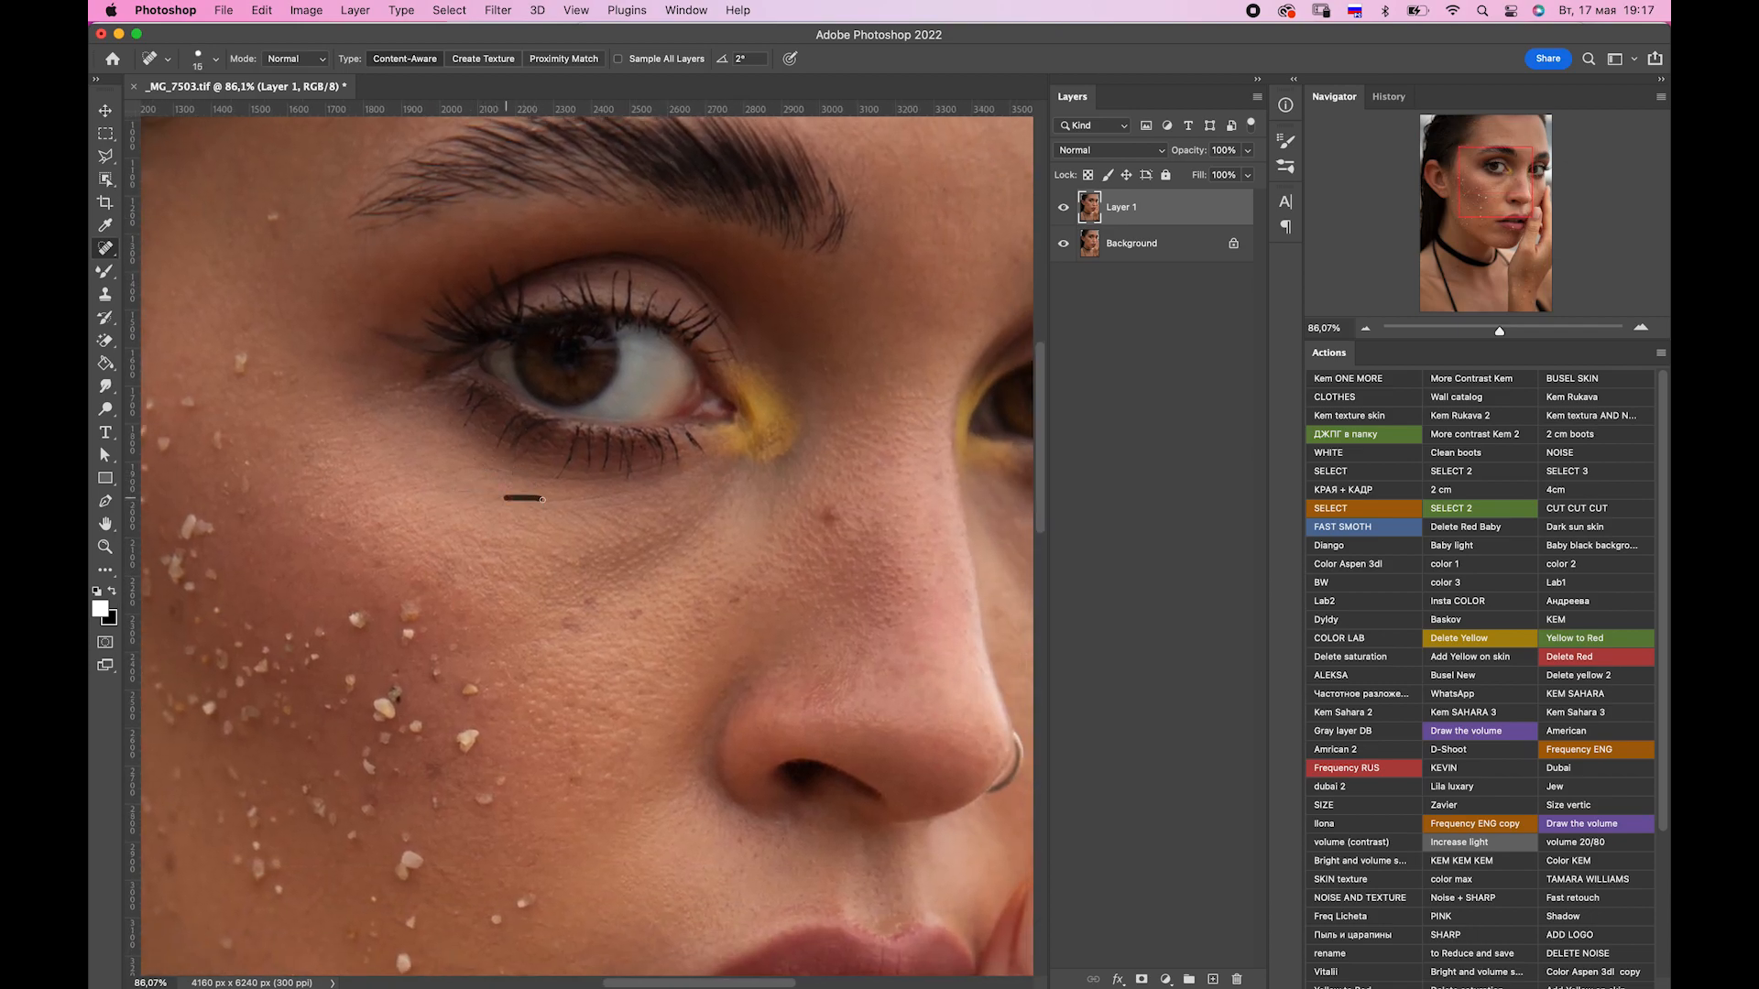
key([)
mouse_move(547, 573)
mouse_down()
mouse_move(564, 567)
mouse_move(499, 421)
mouse_up()
drag(500, 421, 518, 431)
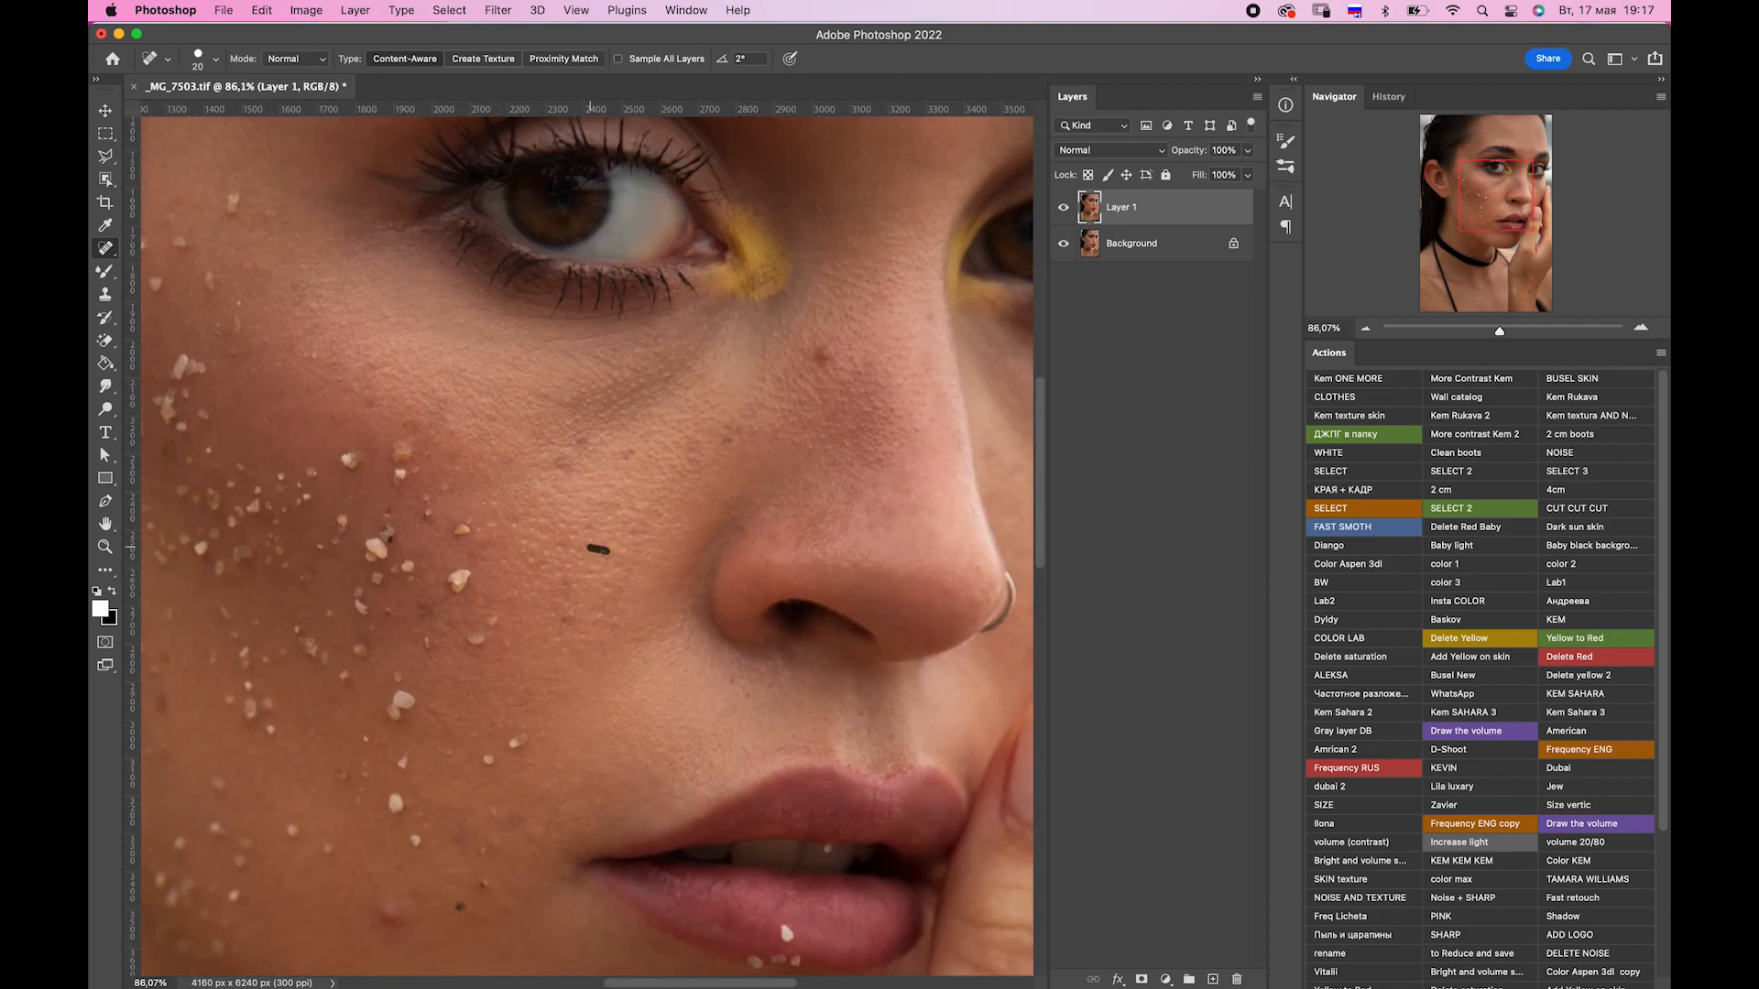
key(bracketright)
click(622, 565)
Spot-heal the skin around and beneath the nostril with a small brush.
drag(790, 740, 749, 561)
key(bracketleft)
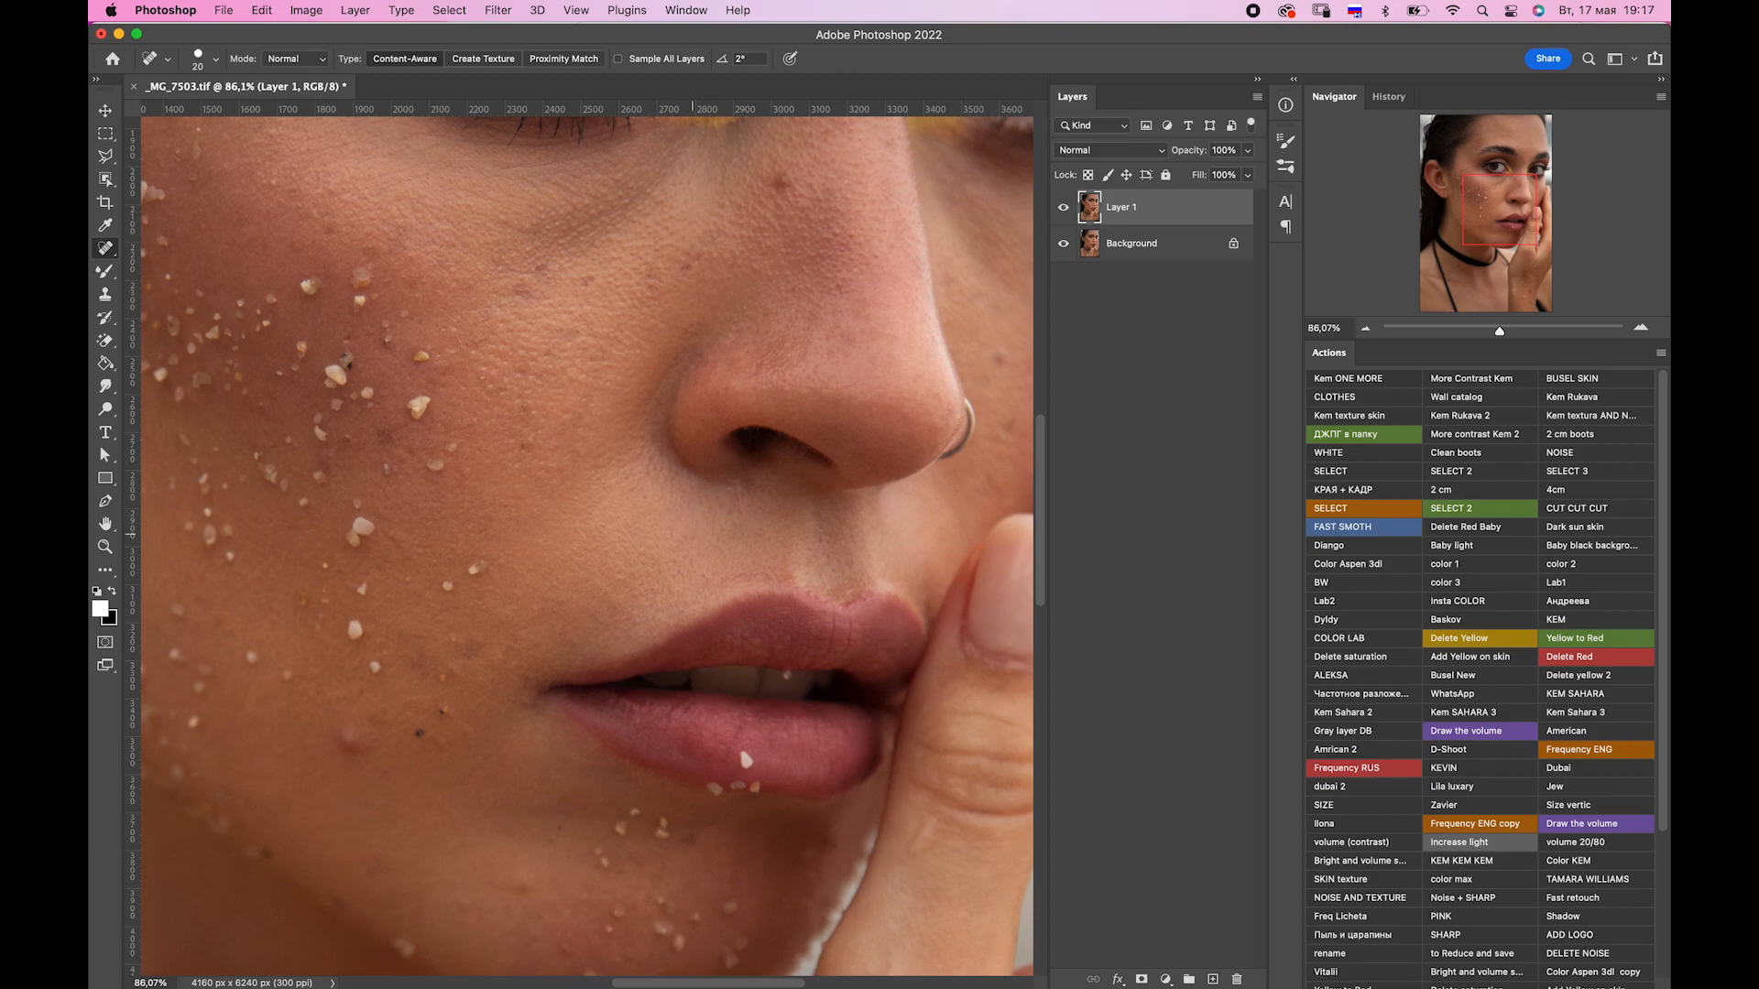
key(bracketleft)
drag(726, 483, 797, 530)
drag(922, 568, 744, 585)
key(bracketright)
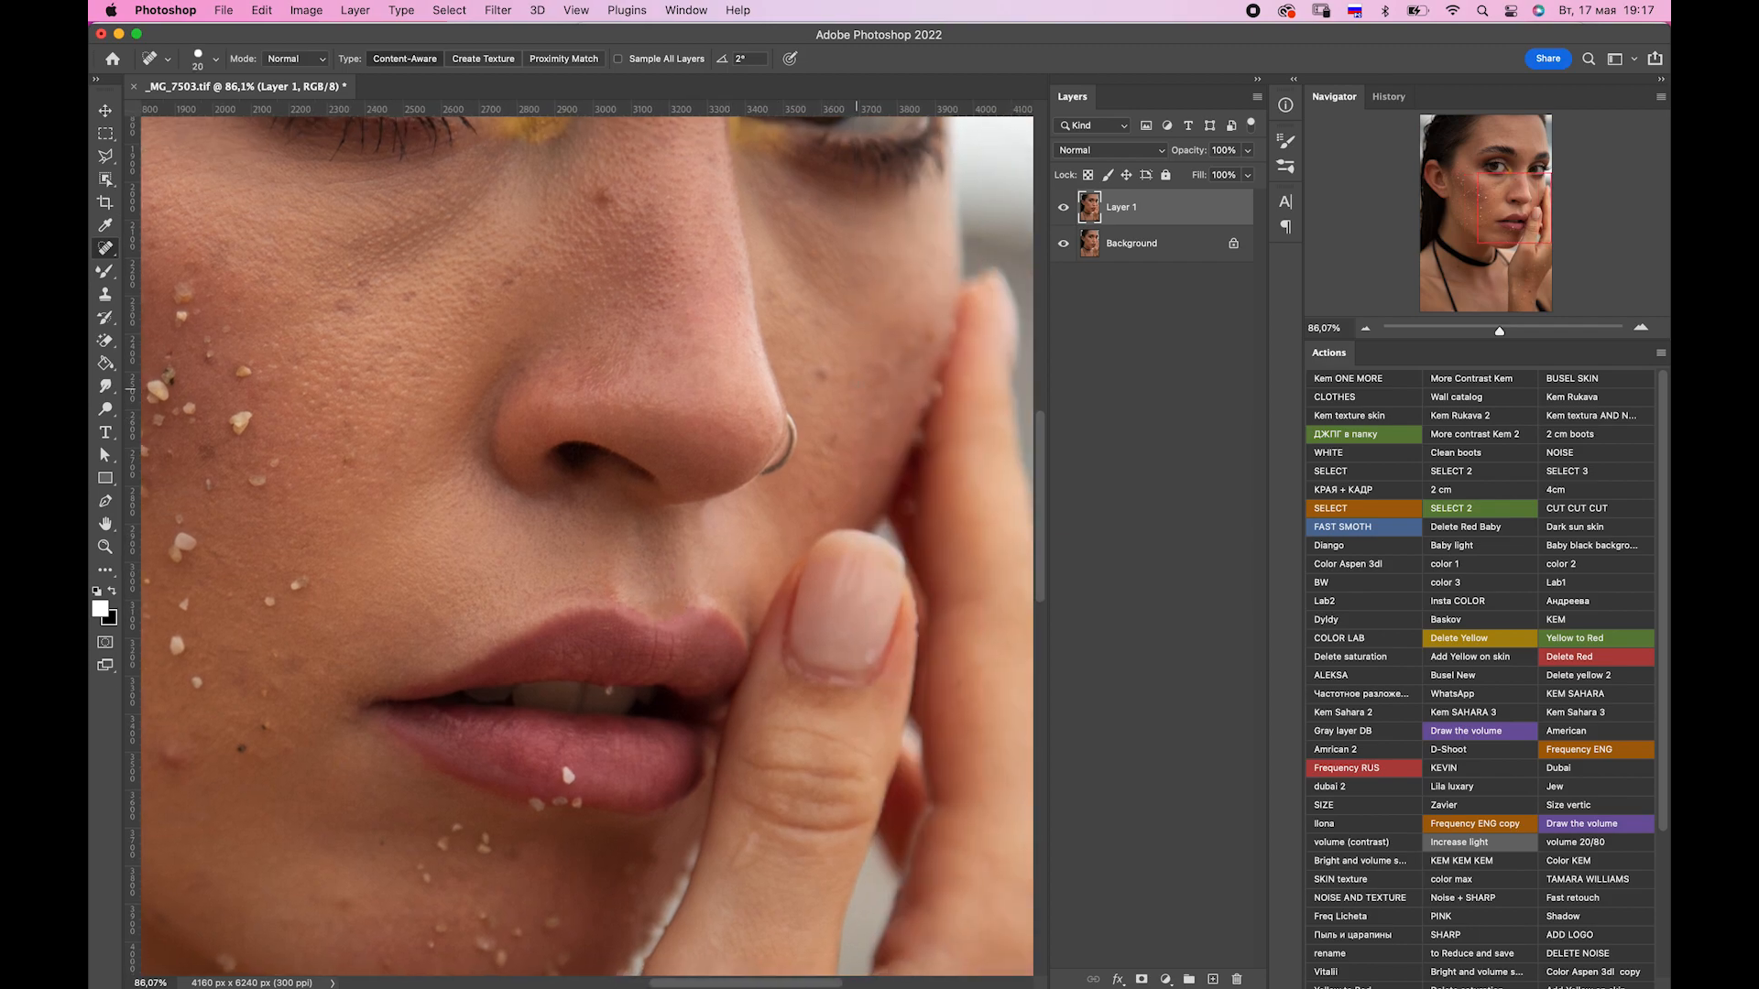
Spot-heal the blemishes on the far cheek between the nose ring and the fingers.
click(799, 316)
click(827, 325)
drag(809, 489, 821, 514)
key(bracketleft)
key(bracketleft)
click(825, 518)
click(868, 658)
drag(761, 715, 831, 602)
Patch the blemishes on the lower cheek, undoing one misplaced patch.
key(shift+j)
drag(509, 491, 514, 572)
mouse_move(572, 522)
mouse_down()
mouse_move(640, 597)
mouse_move(557, 561)
mouse_up()
key(super+z)
drag(540, 594, 561, 576)
key(super+d)
Spot-heal and patch the small dark marks on the lower cheek beside the corner of the mouth.
key(shift+j)
drag(608, 463, 630, 473)
drag(623, 497, 631, 508)
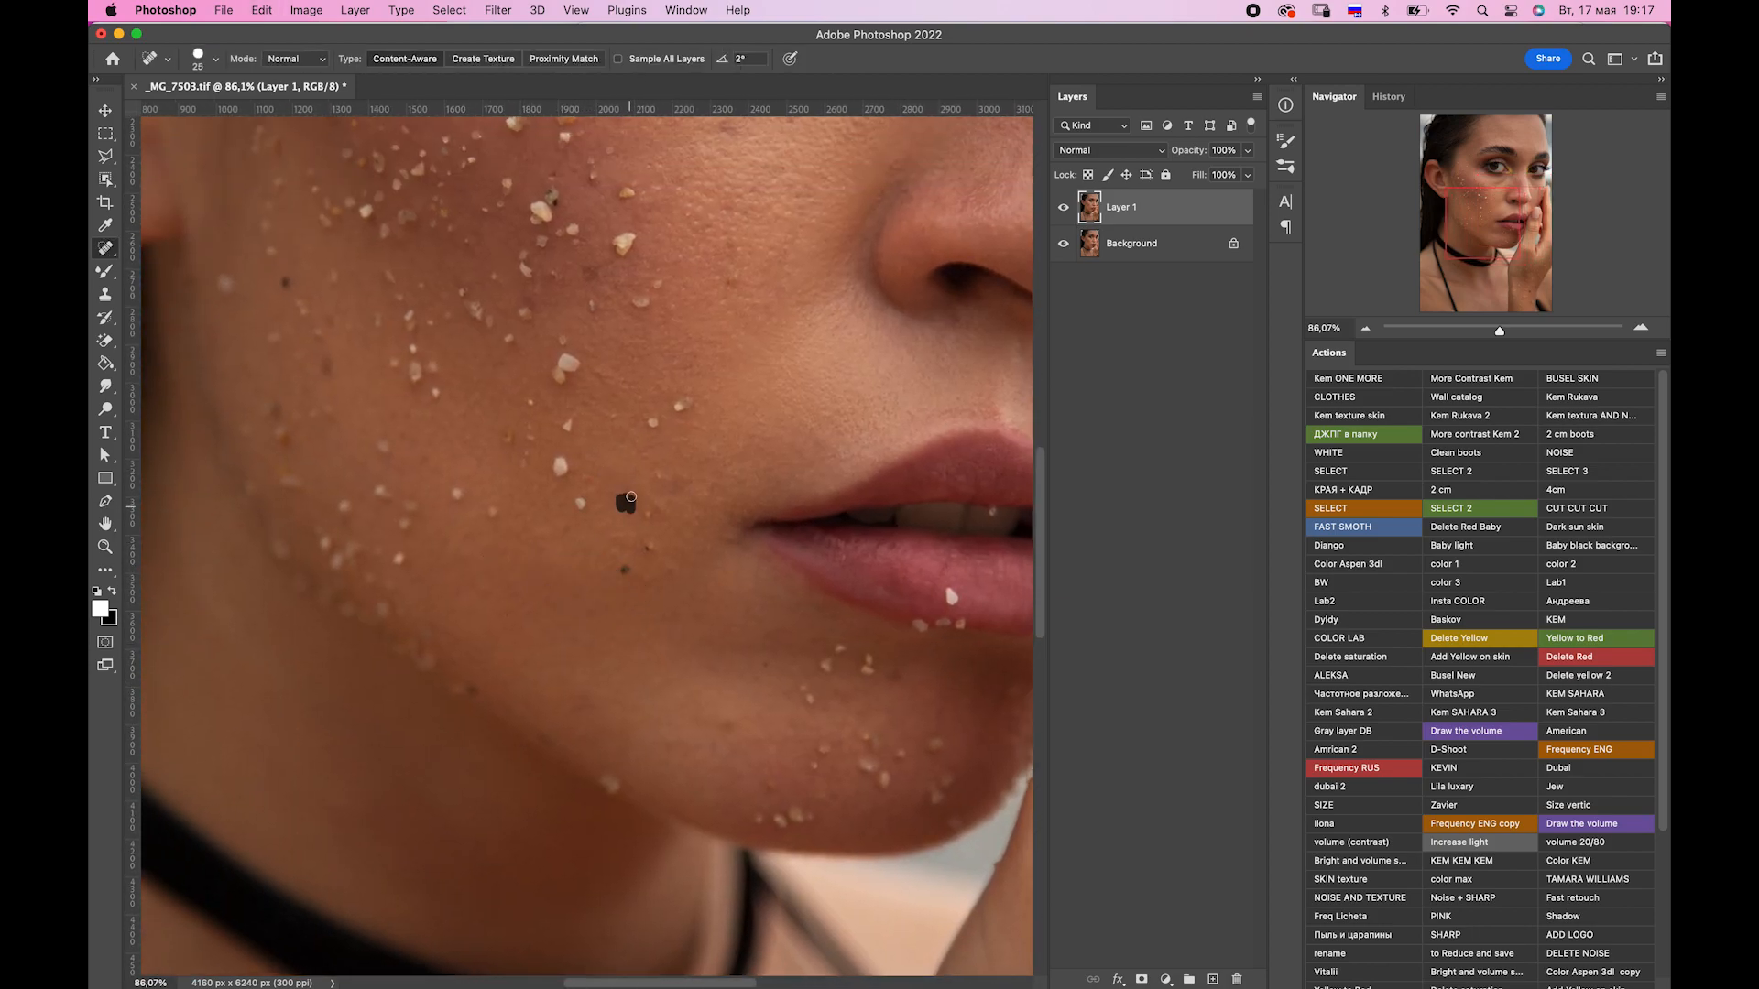
drag(588, 370, 612, 395)
key(shift+j)
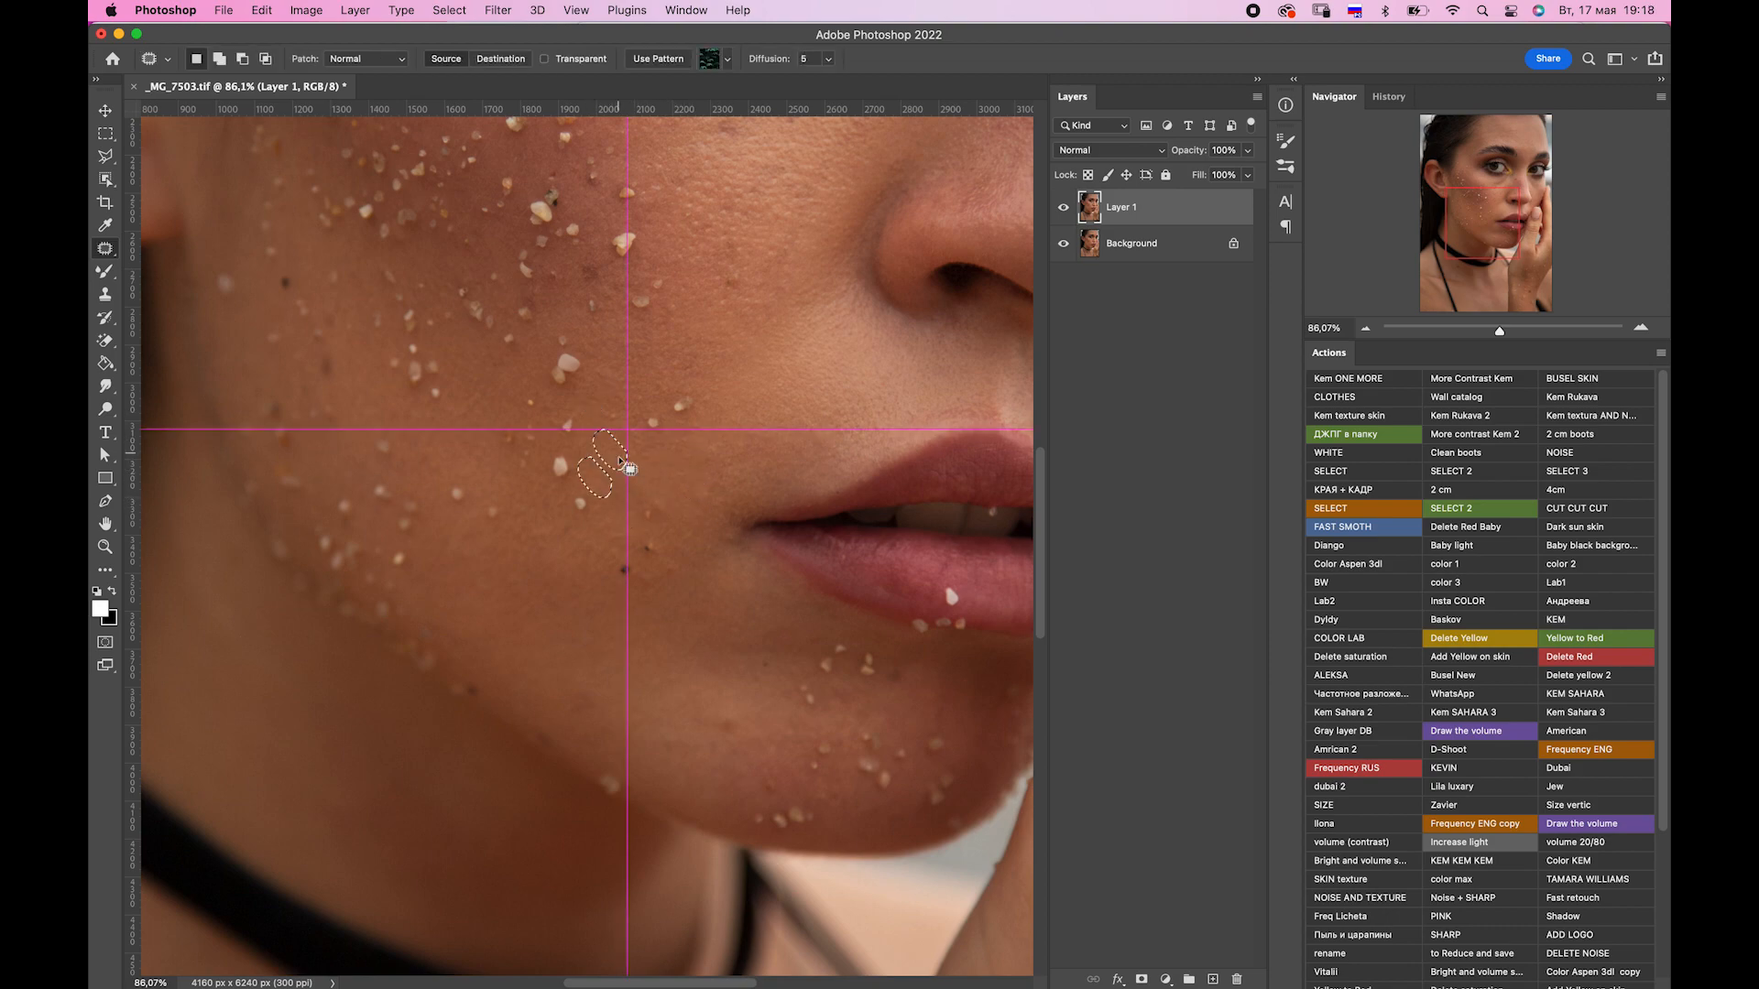
key(shift+j)
scroll(641, 394, up, 3)
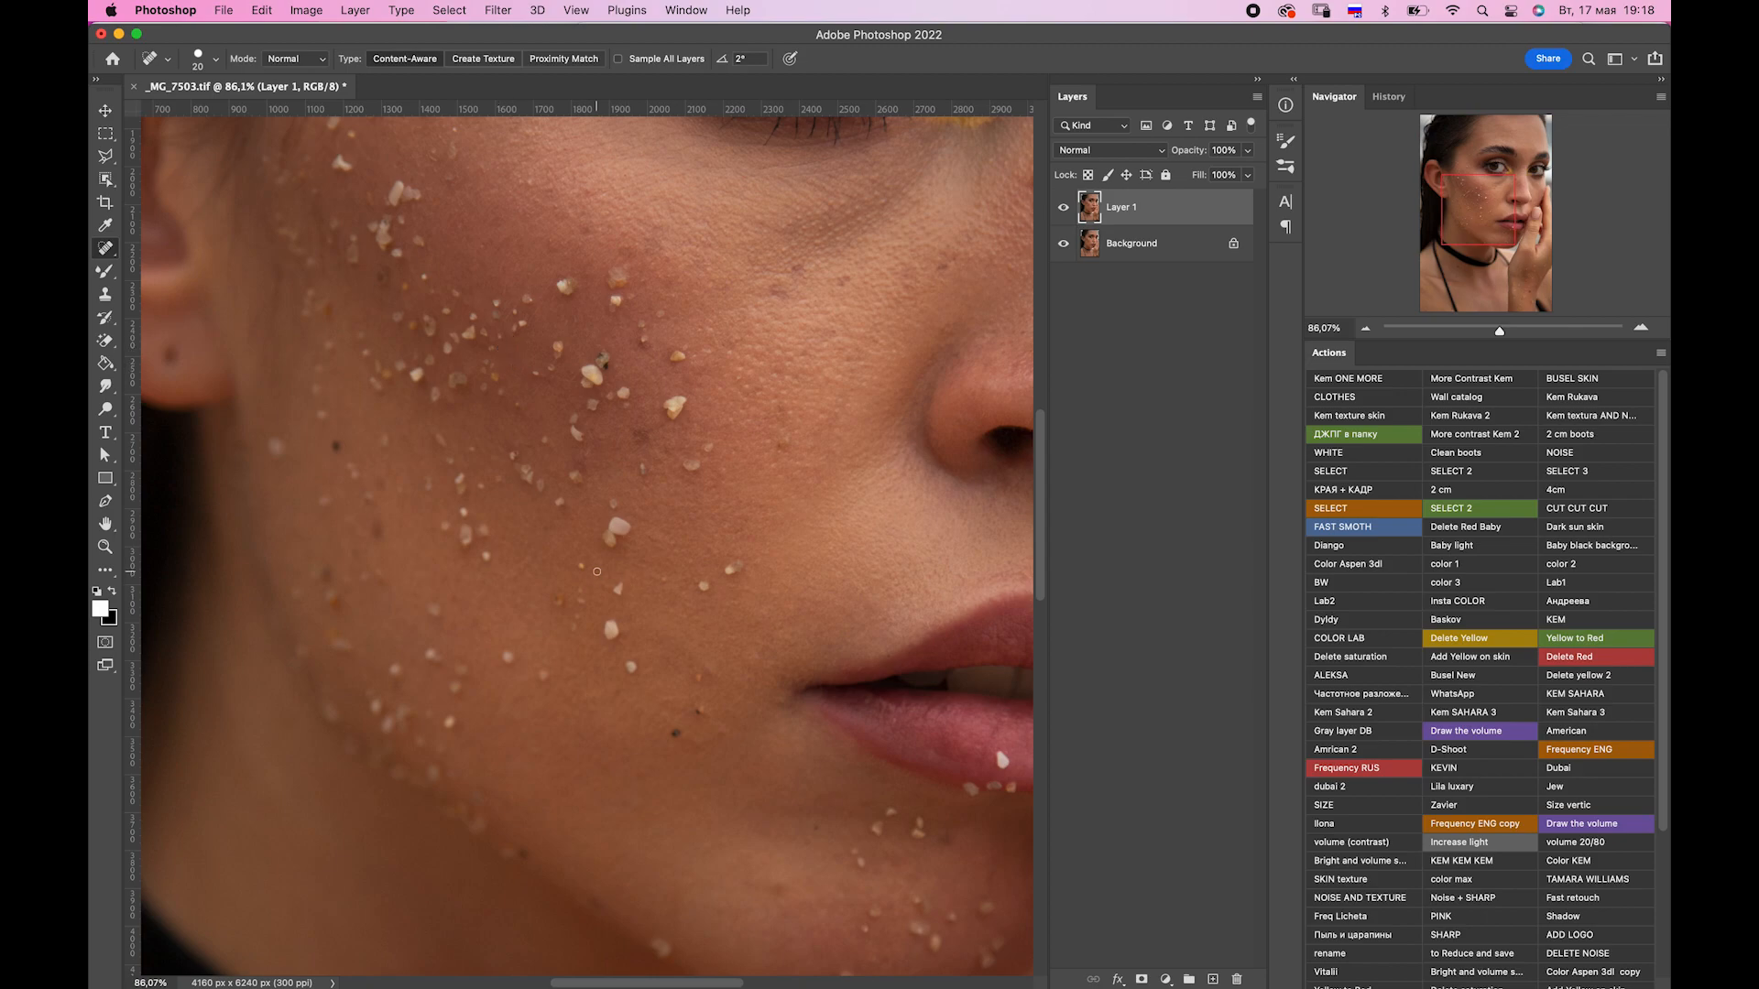
Patch the piercing mark on the earlobe with nearby skin.
key(shift+j)
scroll(522, 558, left, 5)
drag(427, 509, 437, 536)
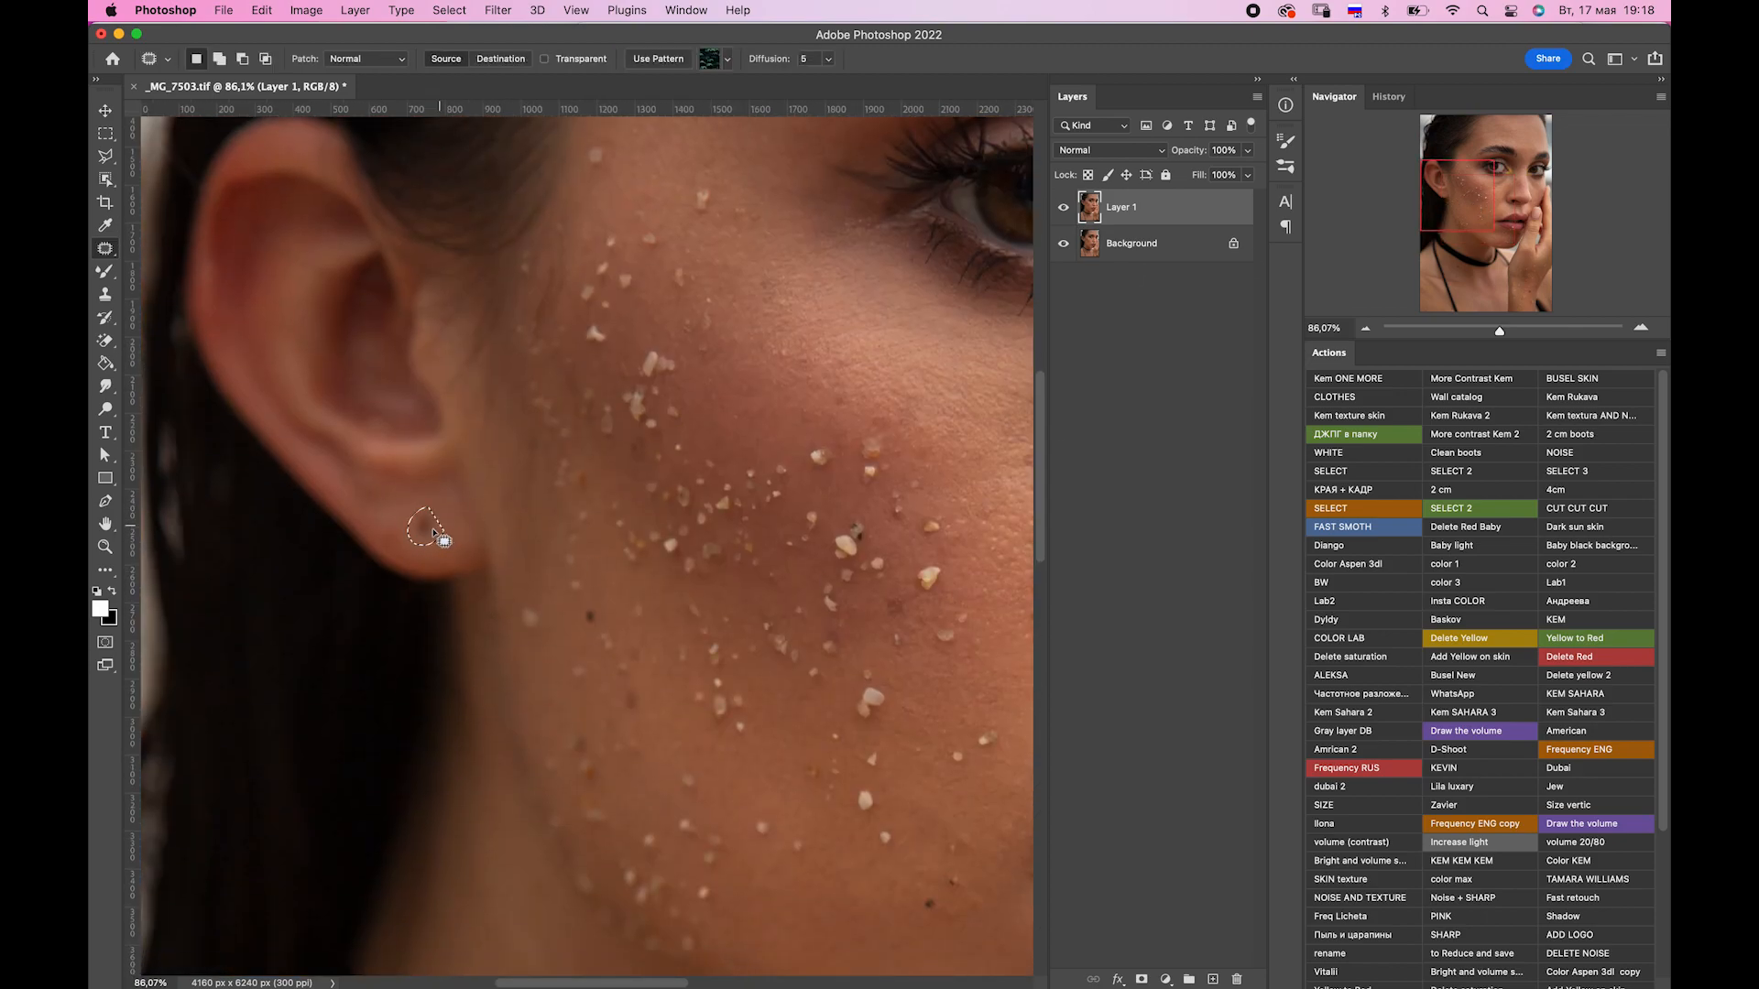
key(ctrl+d)
Heal the marks on the upper ear and blend the skin toward the temple with a Mixer Brush of size 175.
scroll(449, 504, up, 3)
key(shift+j)
drag(240, 385, 334, 434)
key(shift+b)
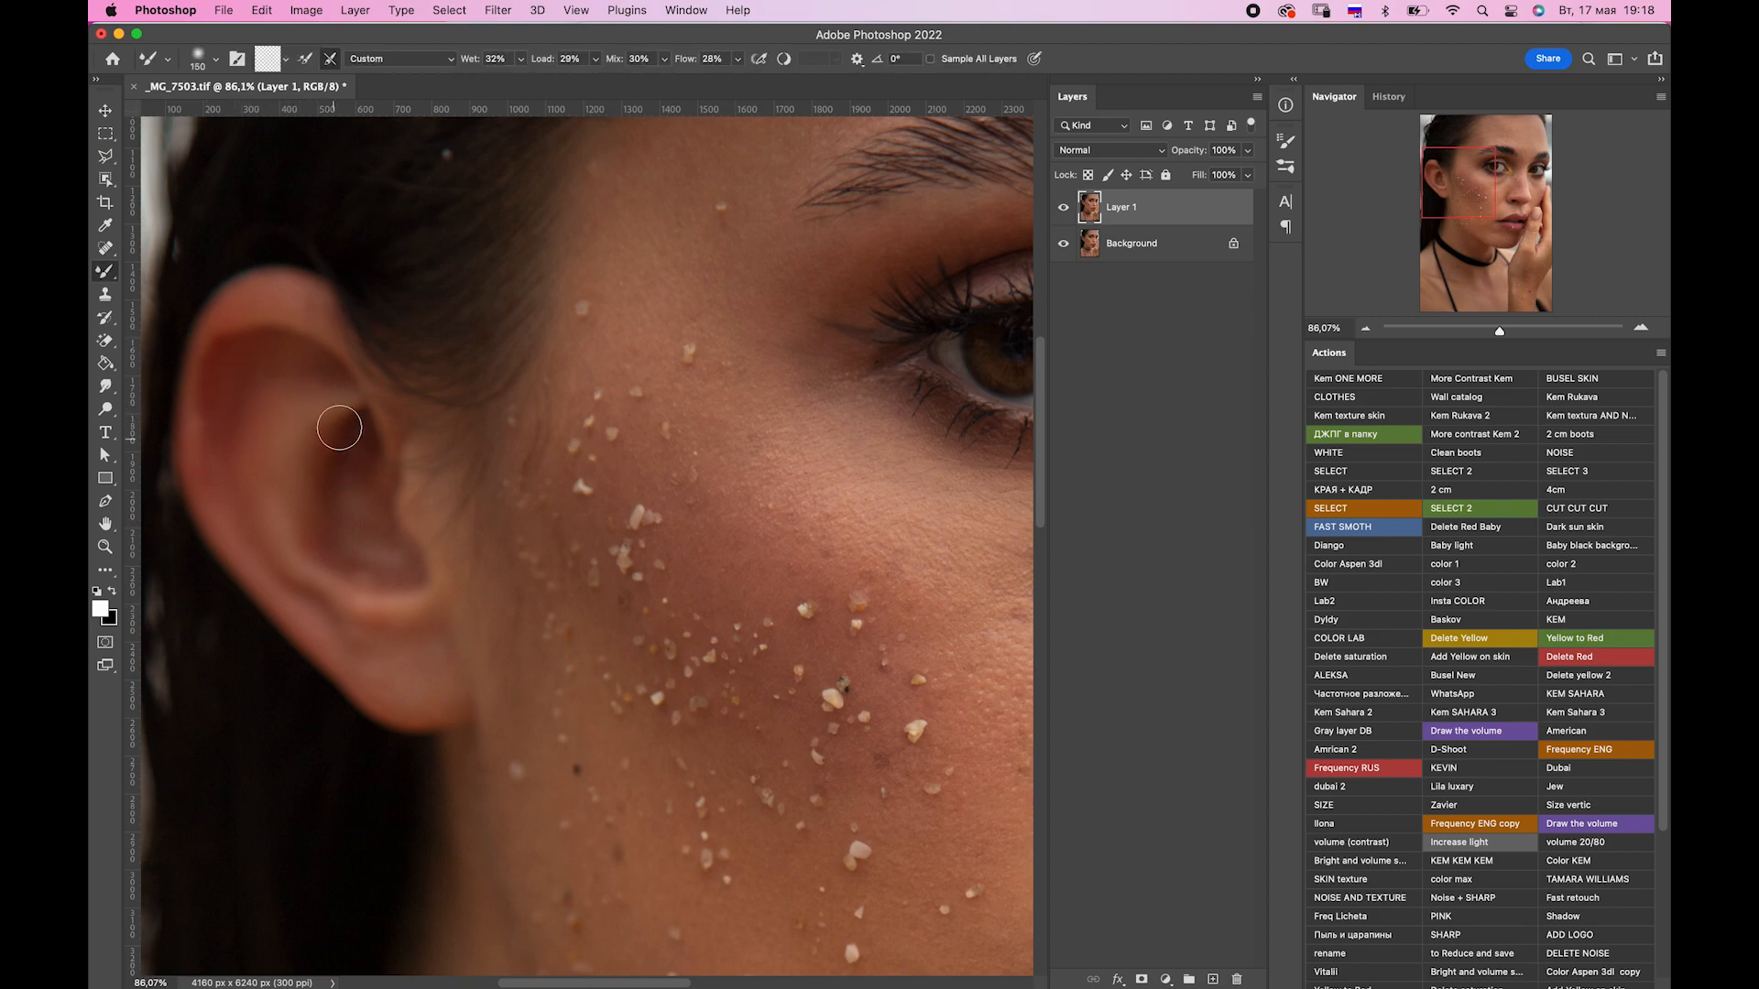
key(bracketright)
scroll(458, 595, up, 5)
scroll(458, 596, right, 2)
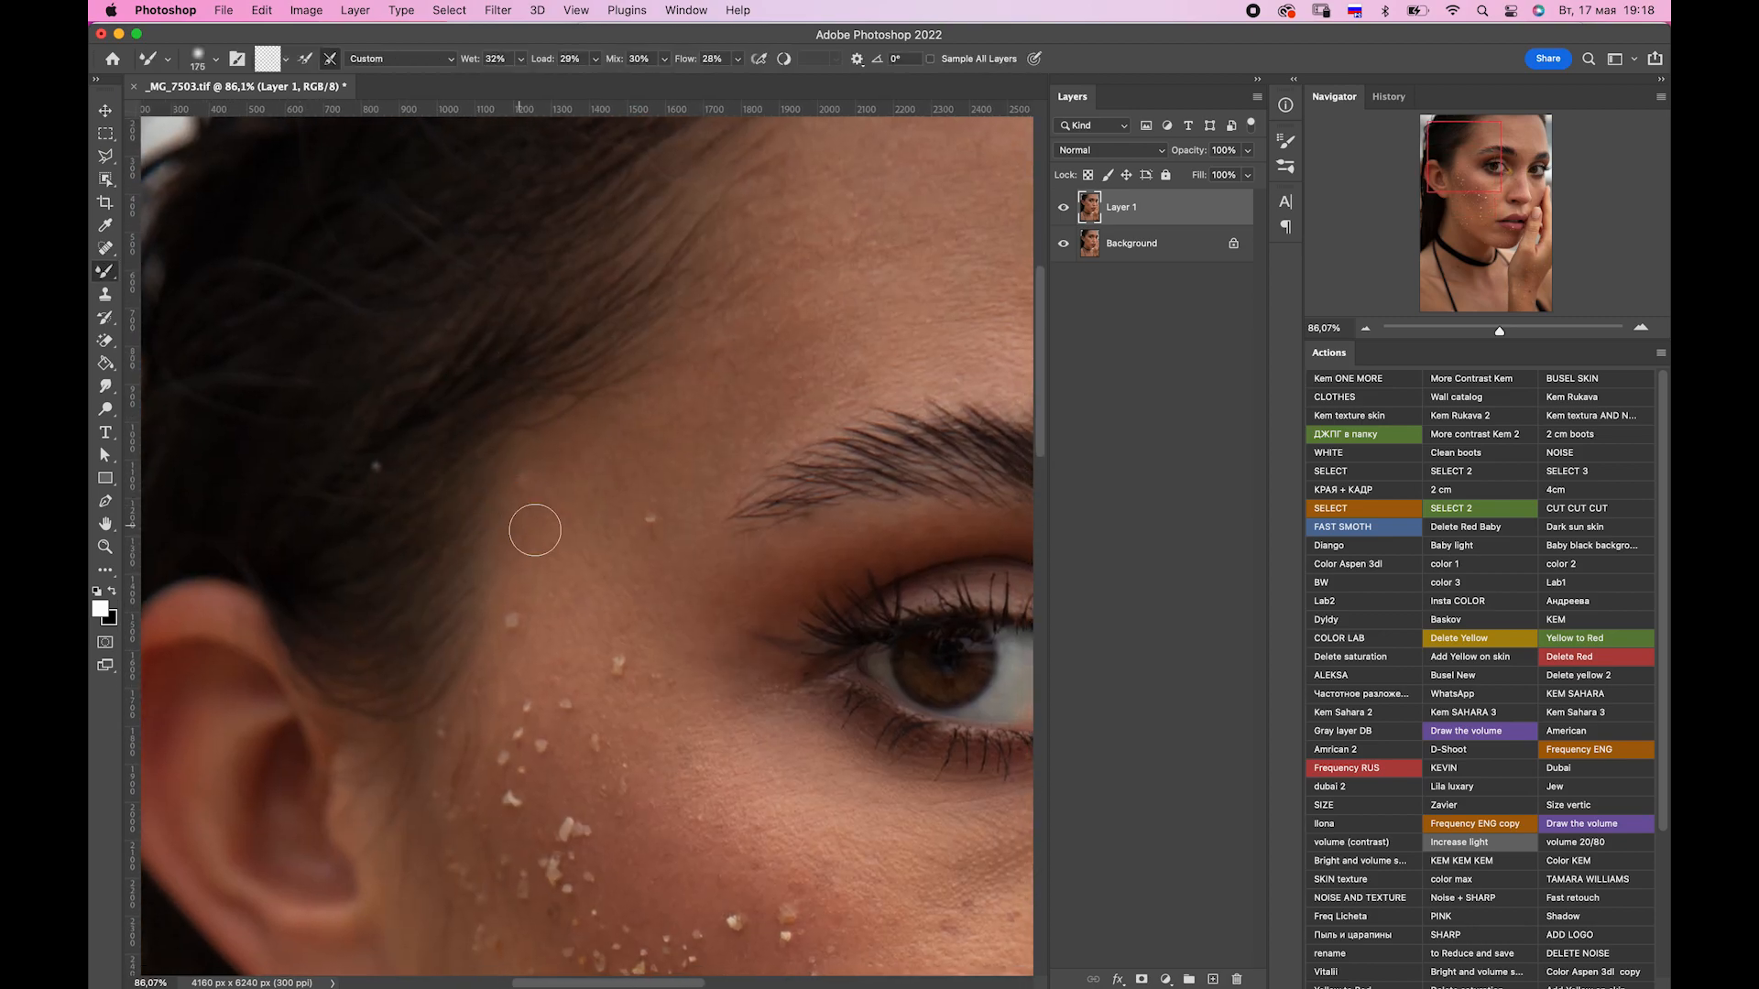
key(shift+j)
double_click(1365, 327)
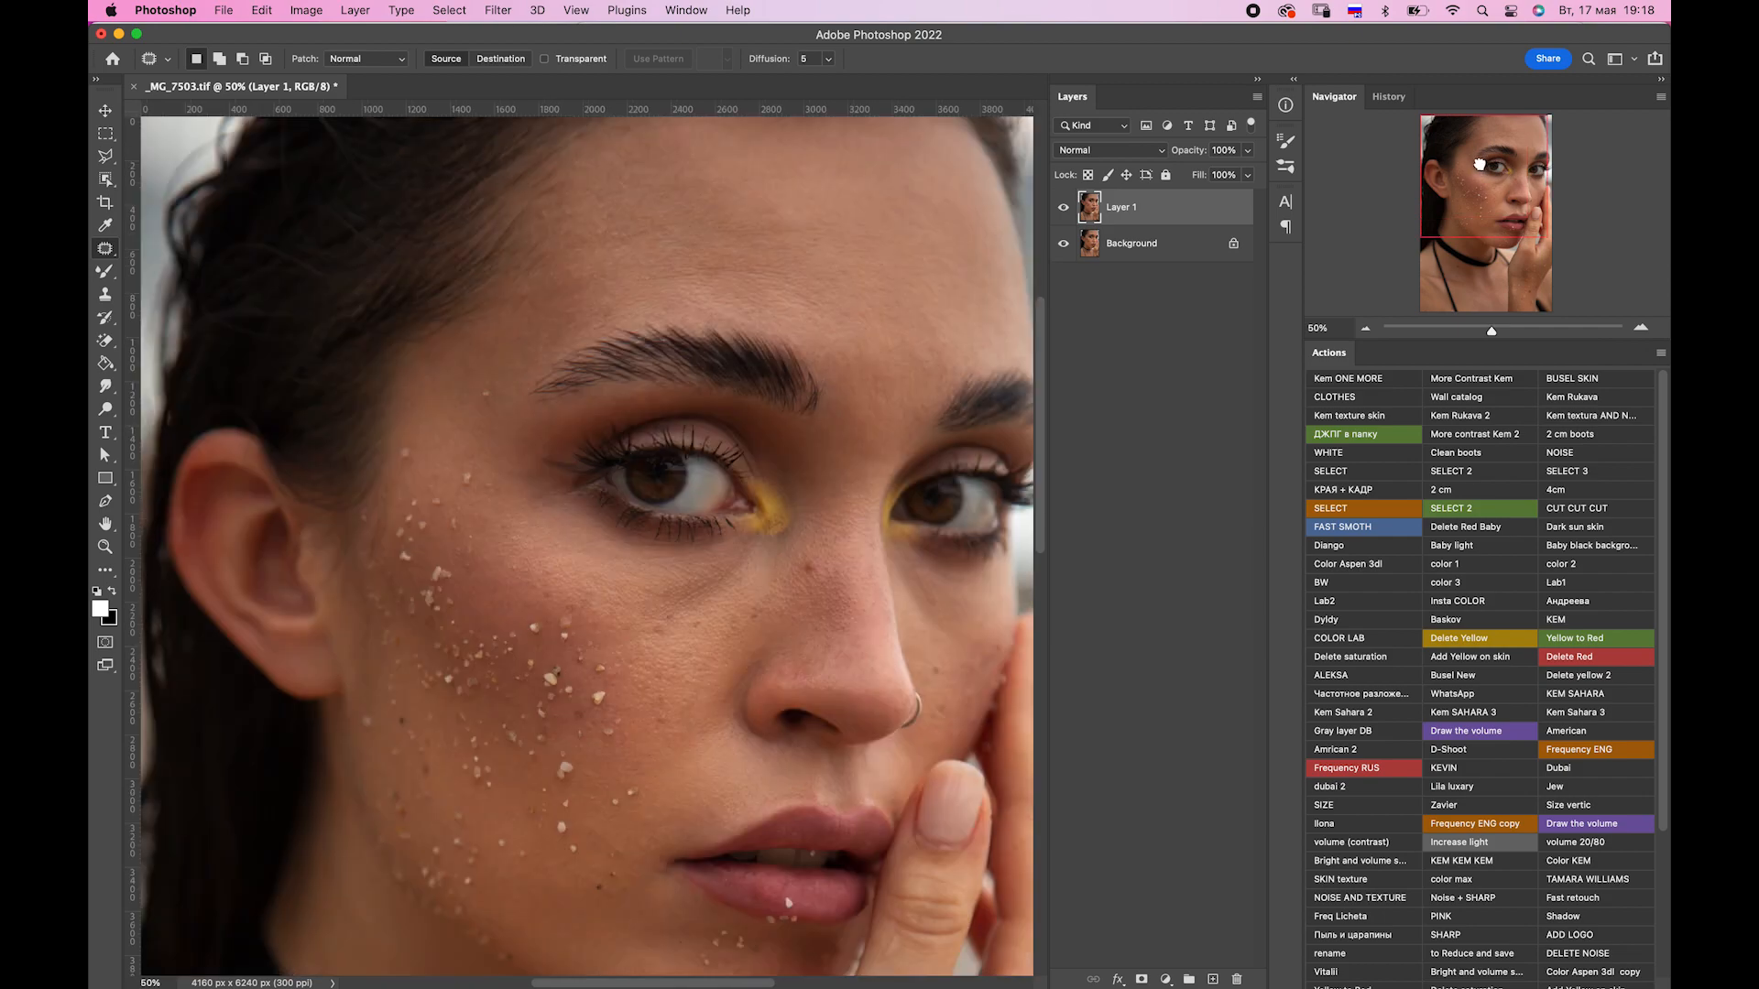
Spot-heal the small remaining marks on the face and upper lip with a brush of size 20 to 25.
key(shift+j)
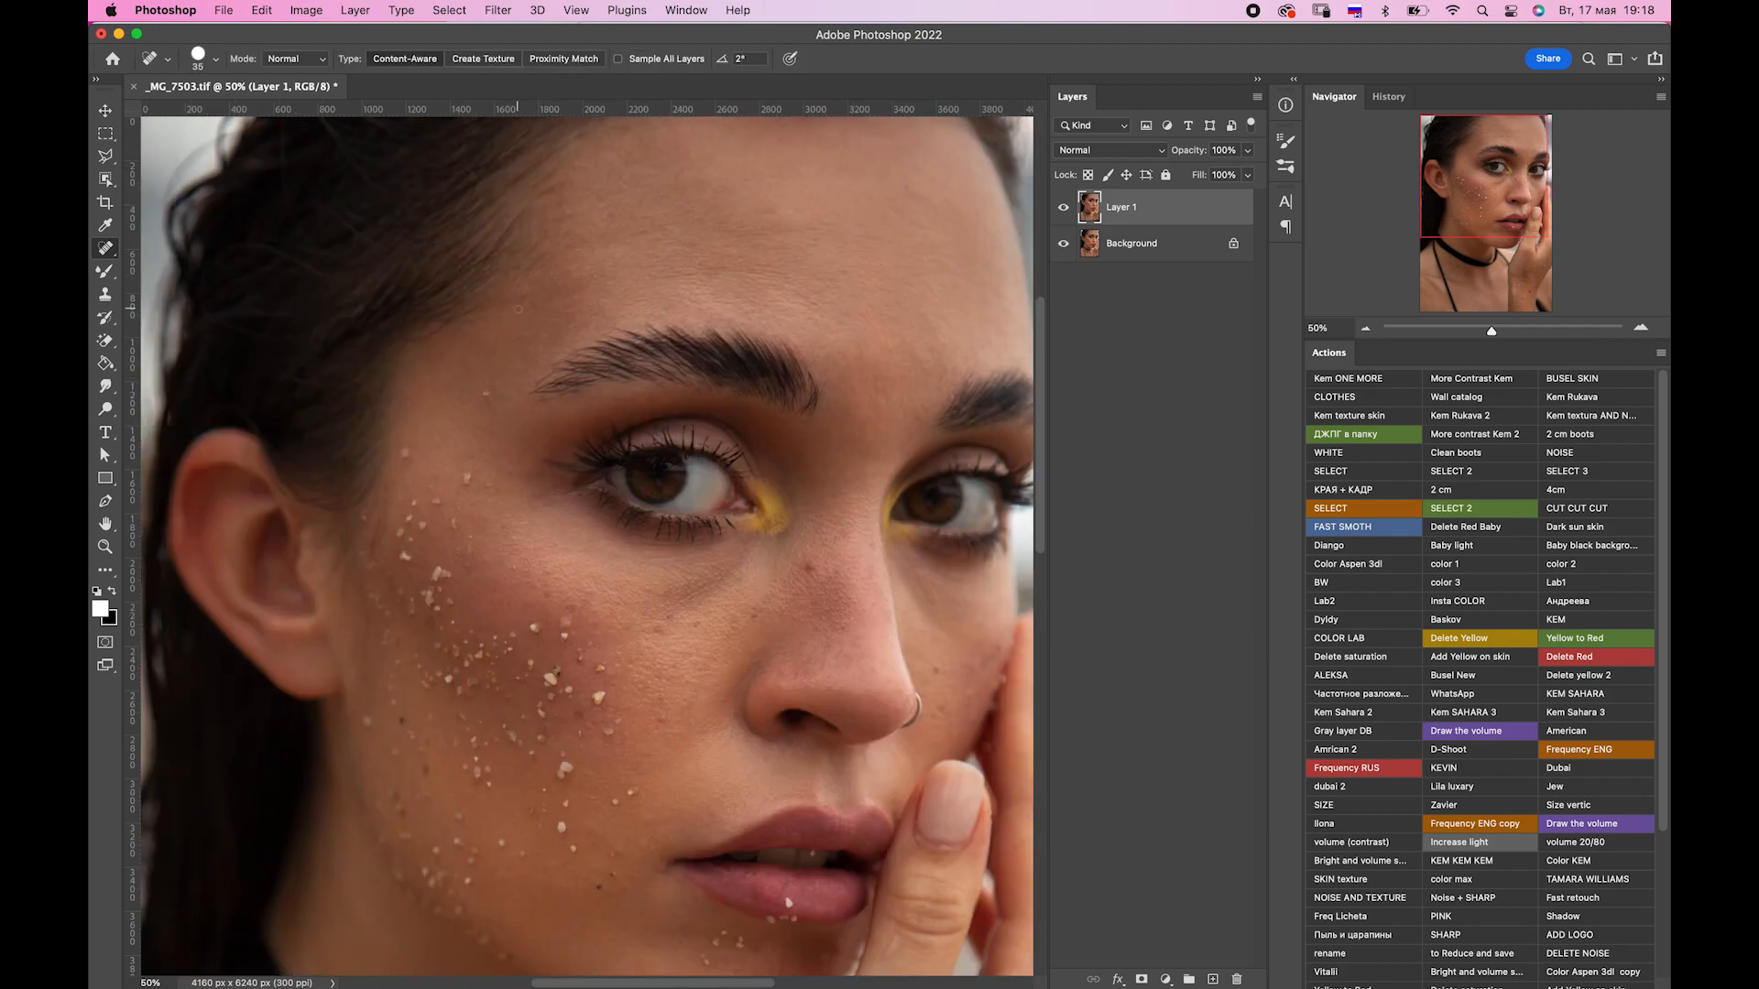
scroll(724, 524, down, 3)
scroll(724, 524, right, 2)
key(bracketleft)
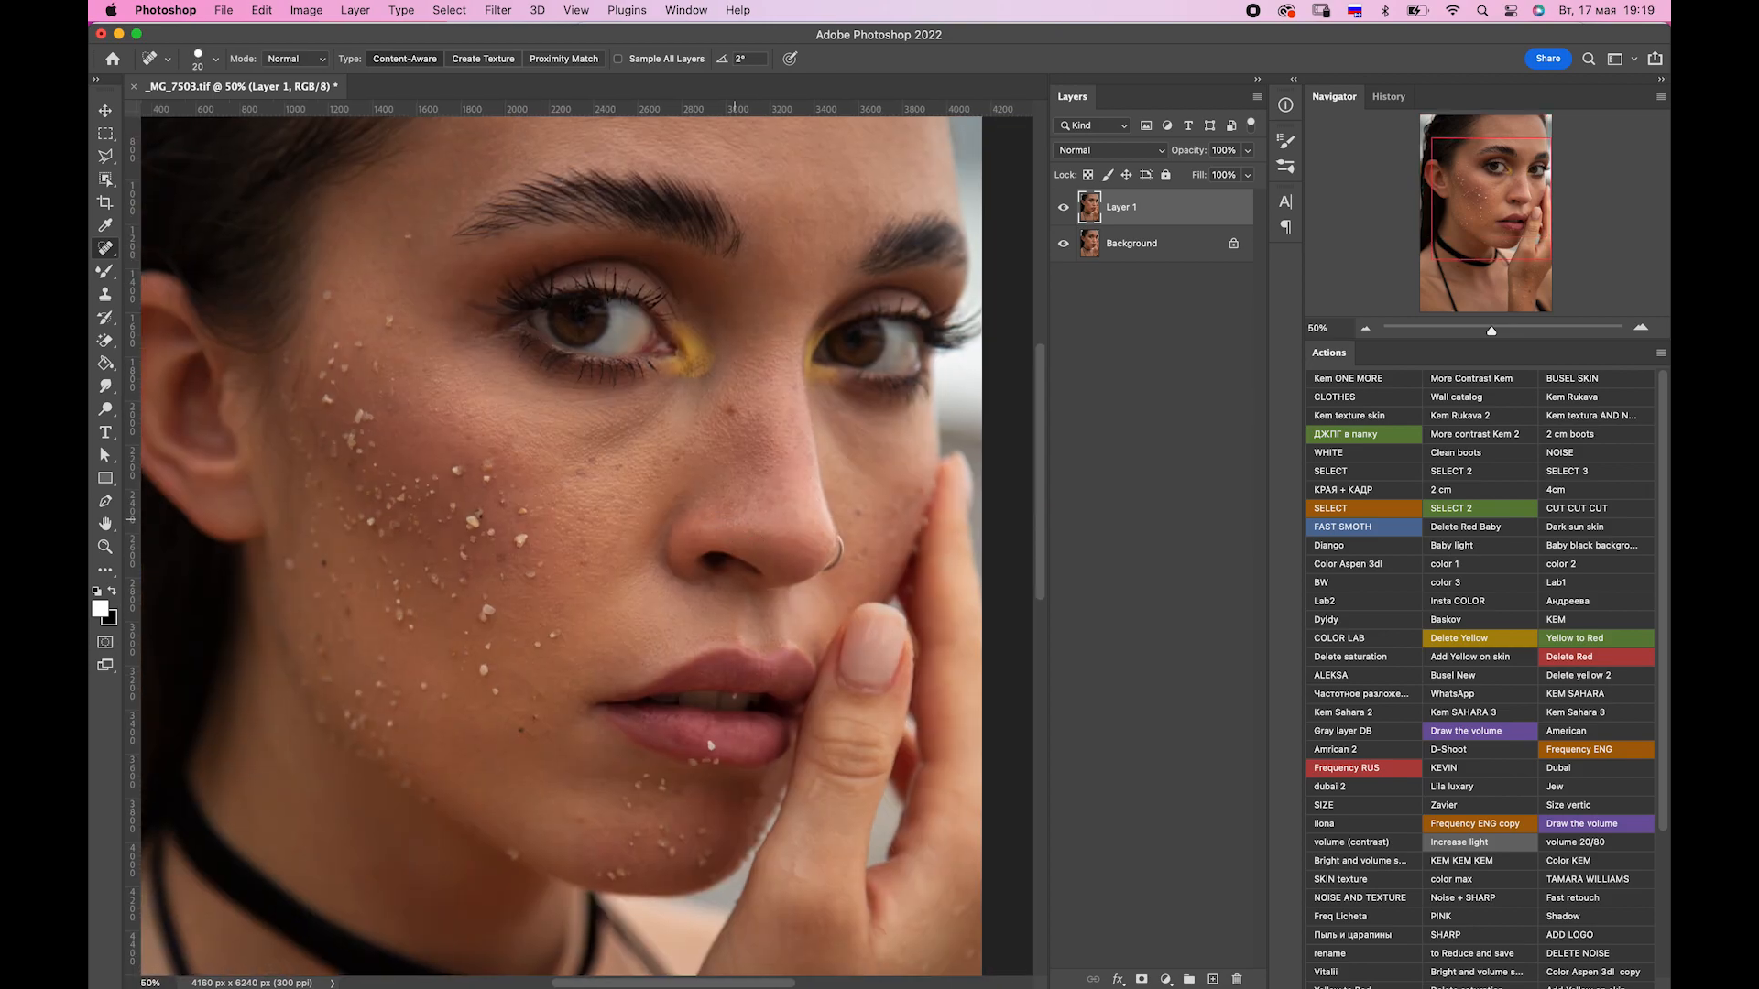
scroll(754, 531, down, 3)
scroll(754, 530, right, 2)
key(bracketright)
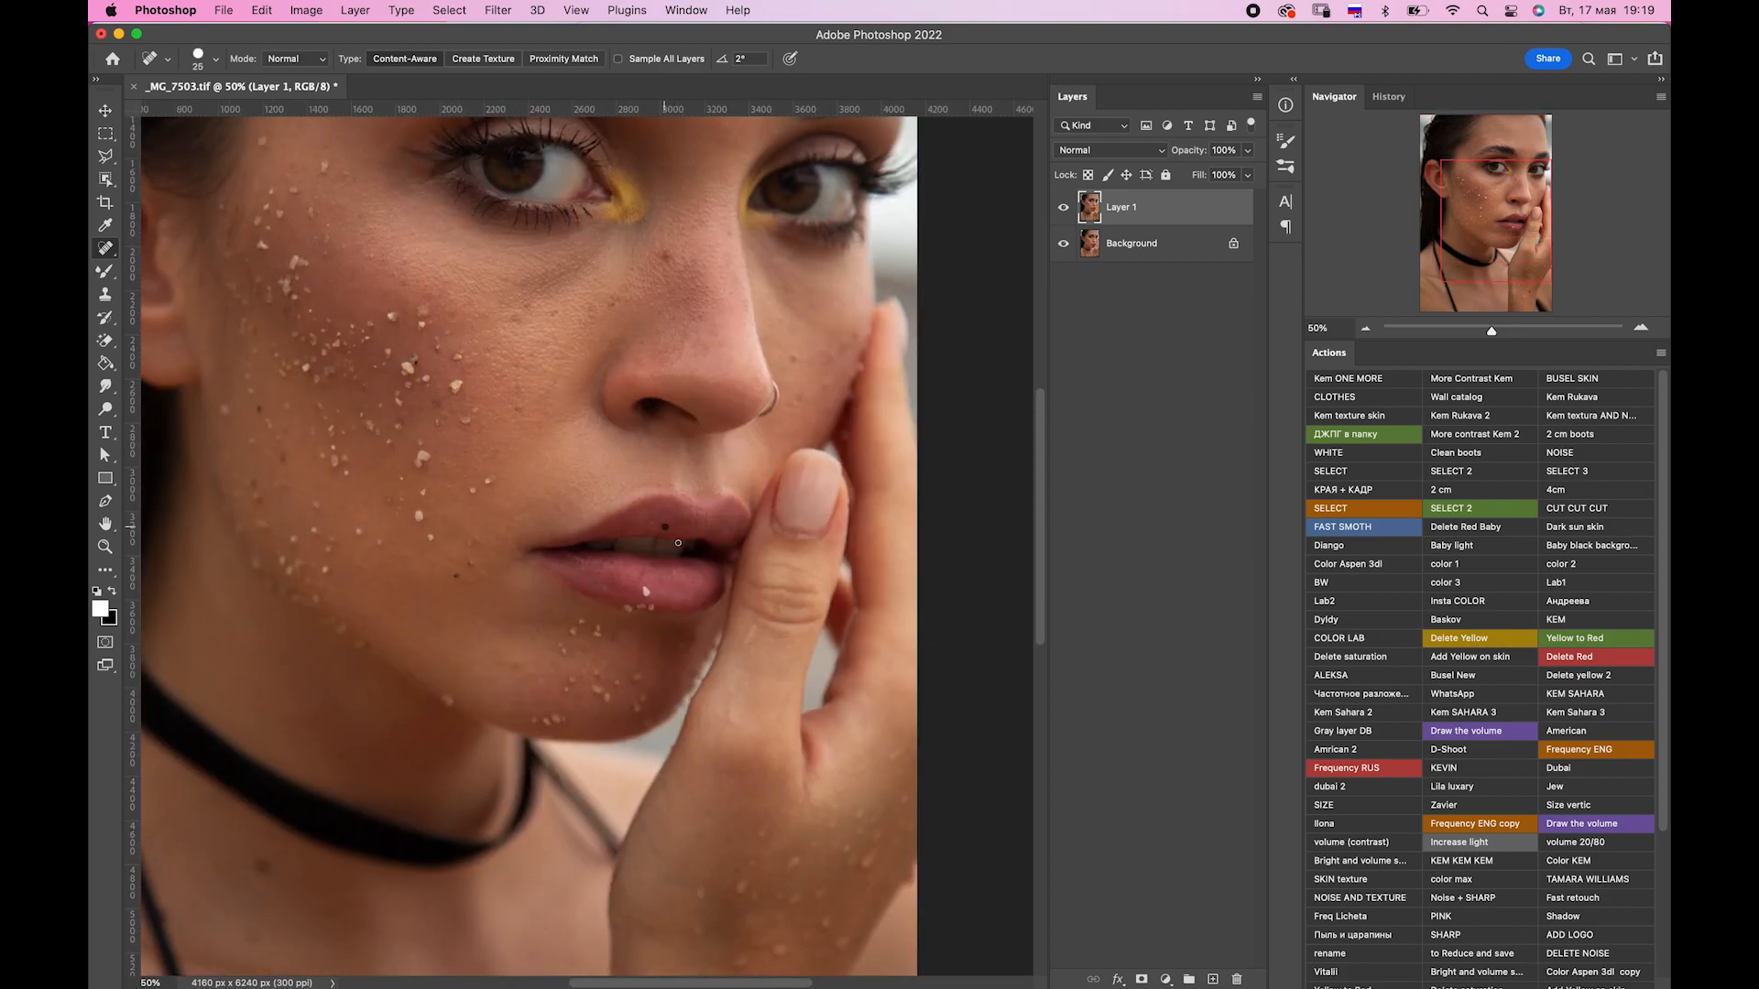
Patch the marks on the shoulder and chest beside the thin black strap.
scroll(745, 527, down, 5)
scroll(746, 526, left, 5)
key(shift+j)
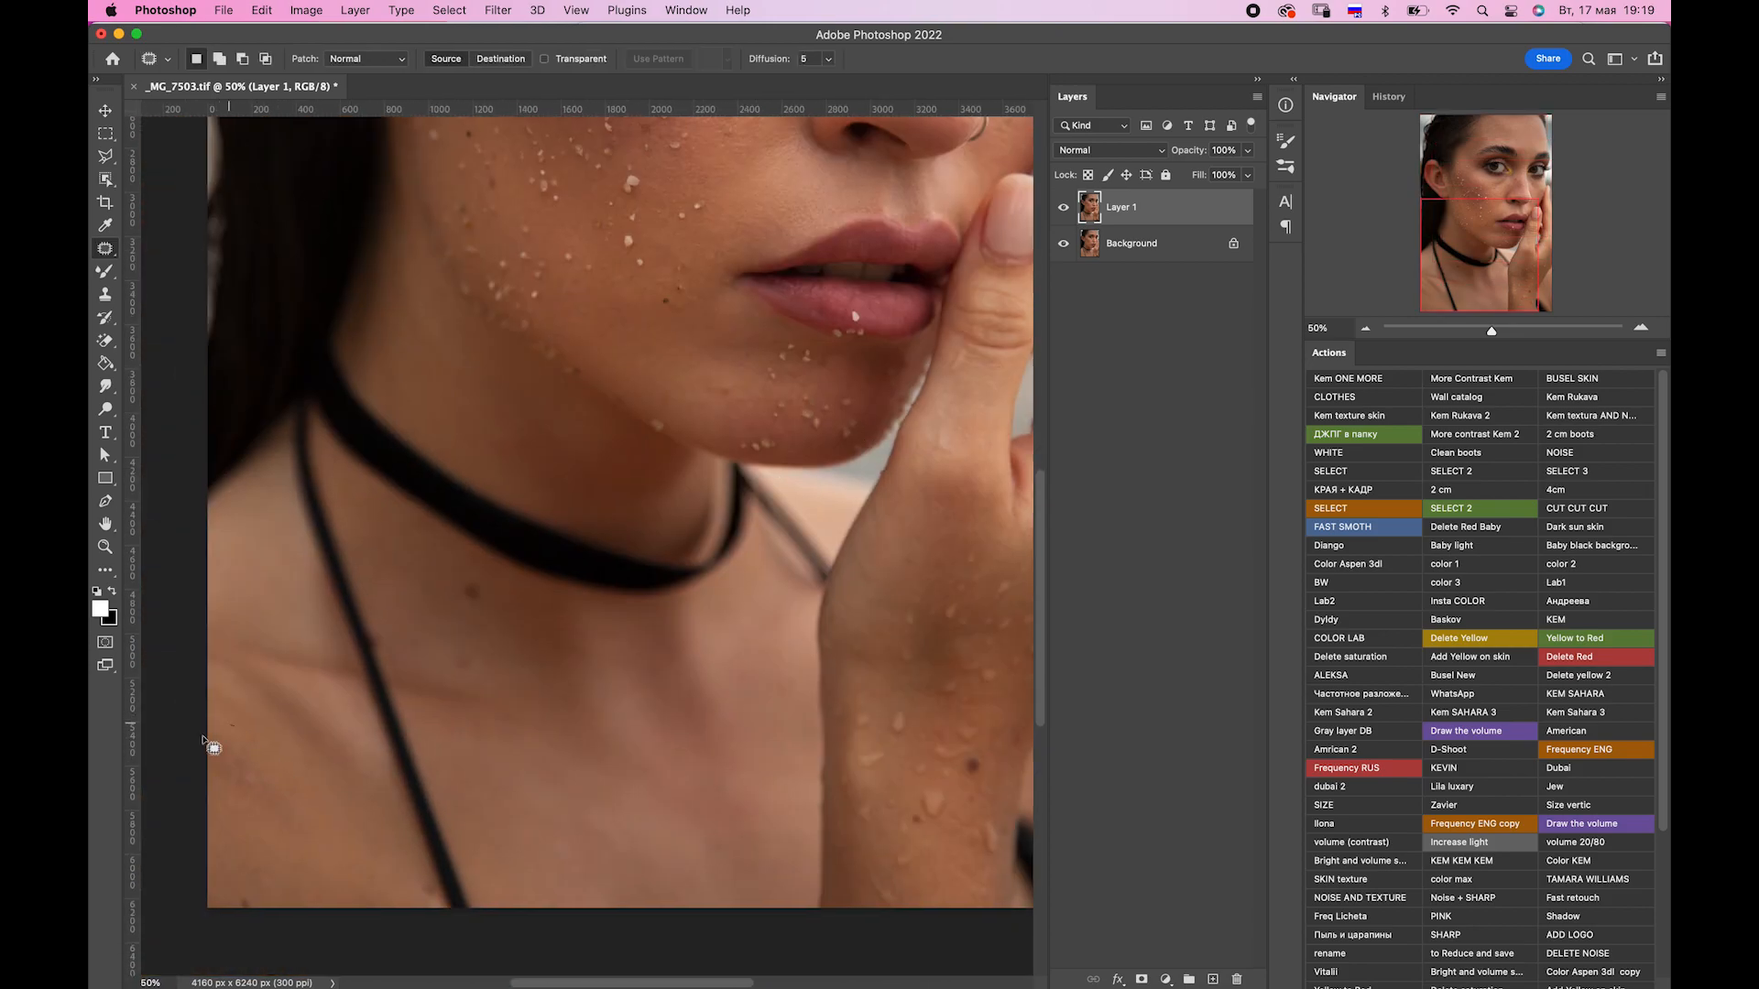
mouse_move(218, 738)
mouse_down()
mouse_move(213, 697)
mouse_move(303, 846)
mouse_move(272, 896)
mouse_move(377, 893)
mouse_move(419, 873)
mouse_up()
drag(419, 873, 409, 848)
key(super+d)
Merge the retouched layer into the background and duplicate the result as a new layer for work on the thumbnail.
click(1365, 330)
click(1365, 329)
click(1365, 329)
key(super+e)
drag(1477, 330, 1499, 330)
drag(1489, 214, 1512, 209)
key(super+j)
Smooth the surface of the thumb's nail with the Mixer Brush at 51% flow.
key(b)
mouse_move(829, 640)
mouse_down()
mouse_move(852, 673)
mouse_move(841, 646)
mouse_up()
drag(688, 58, 751, 58)
key(bracketright)
drag(868, 675, 887, 633)
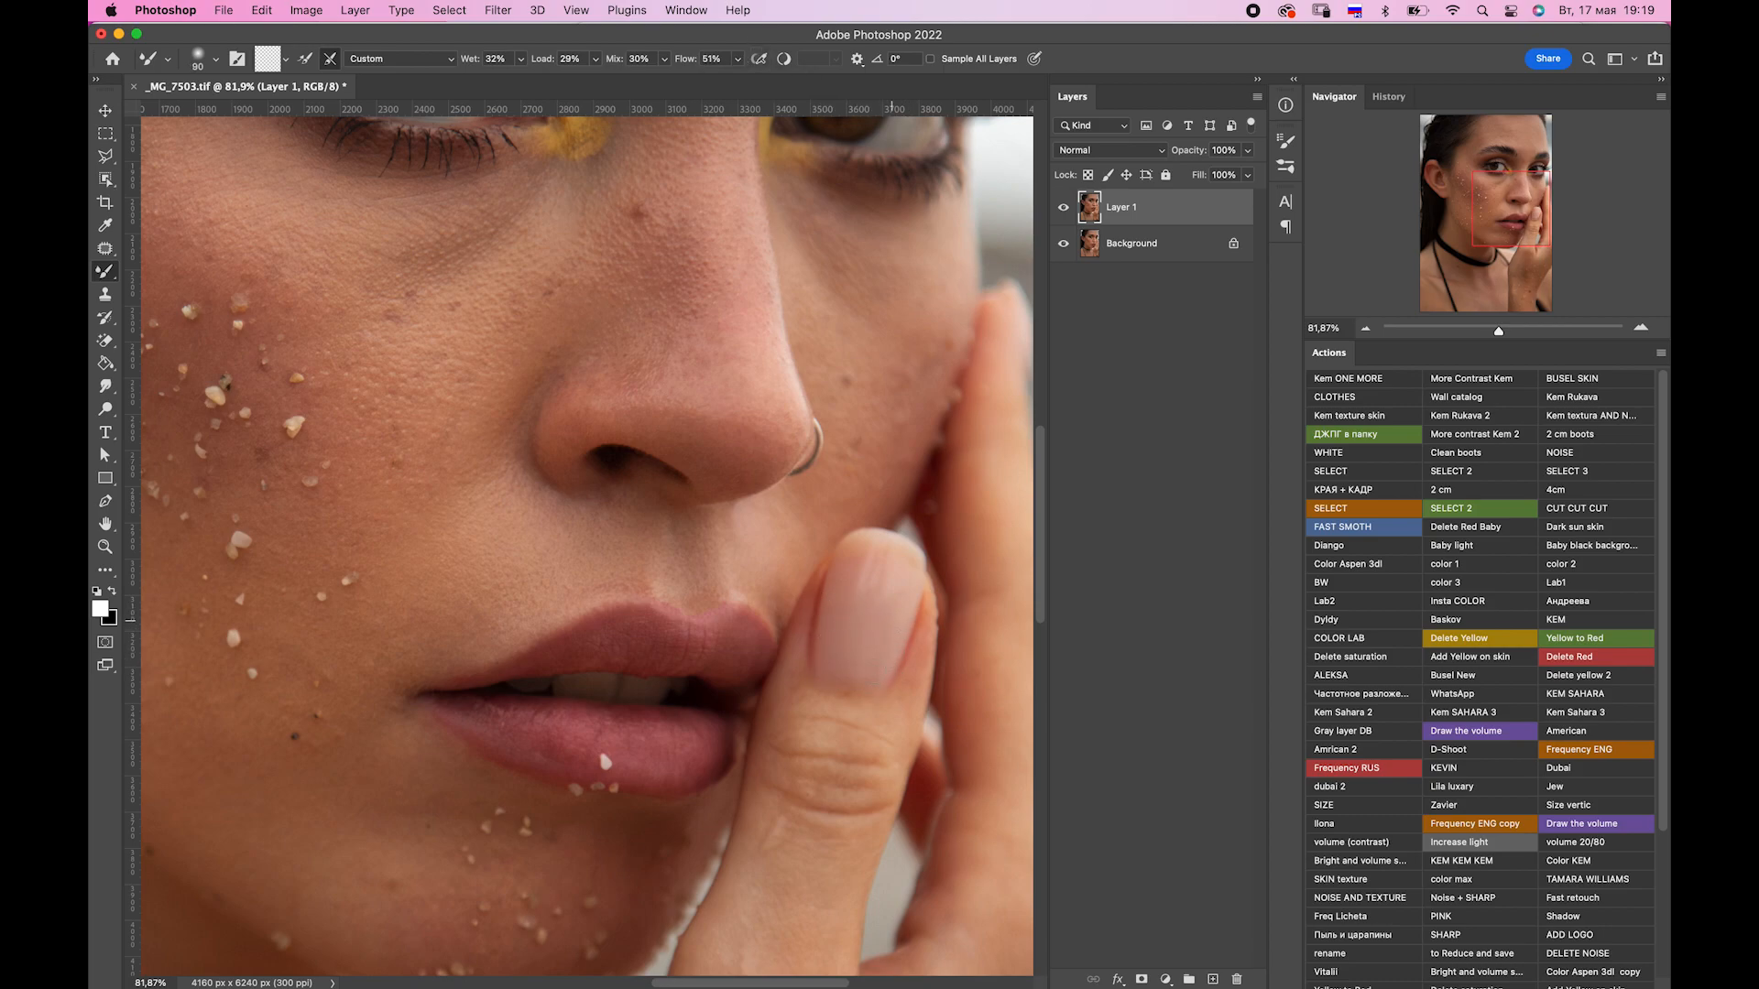
Hide the smoothed layer with a black mask and set the regular Brush to size 90 with 100% opacity and flow.
alt+click(1141, 979)
key(shift+b)
click(215, 58)
drag(190, 154, 335, 154)
key(Return)
mouse_move(602, 58)
mouse_down()
mouse_move(601, 75)
mouse_move(673, 81)
mouse_up()
drag(492, 57, 615, 93)
click(216, 57)
drag(274, 107, 224, 107)
key(Return)
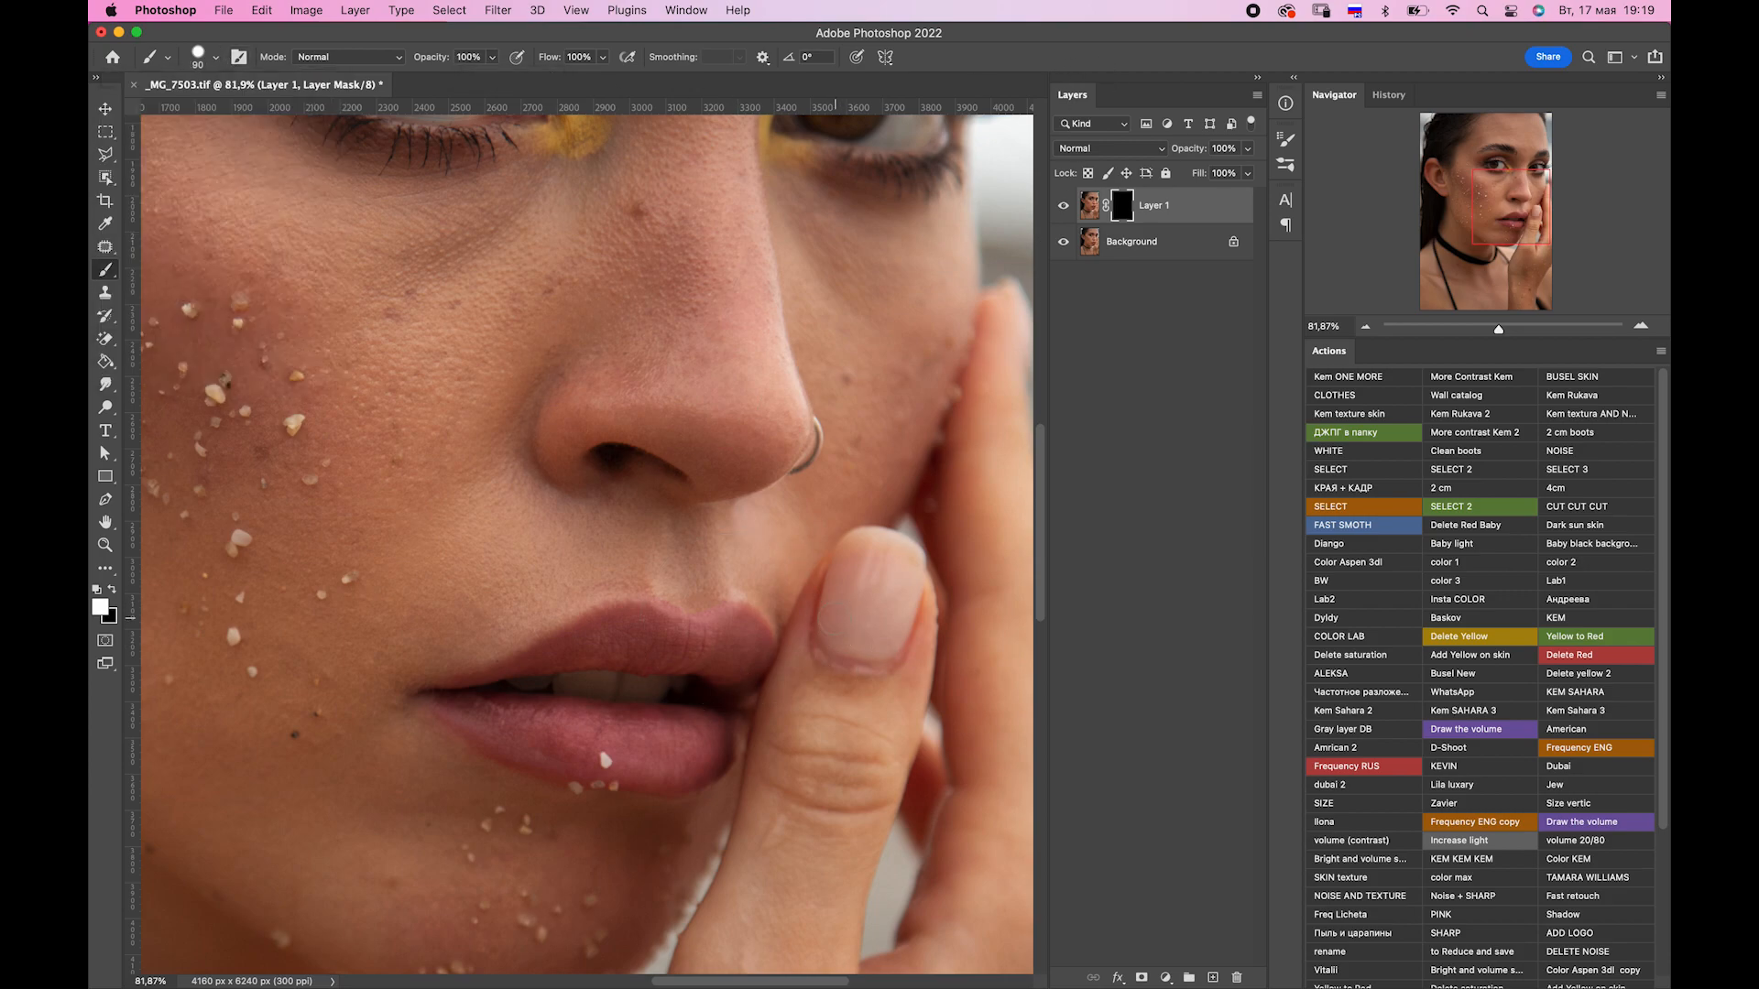
Paint the mask to reveal the smoothed thumb nail, and clean up the nail's edge at 78% flow with the opposite color.
drag(821, 627, 833, 647)
key(bracketleft)
key(bracketleft)
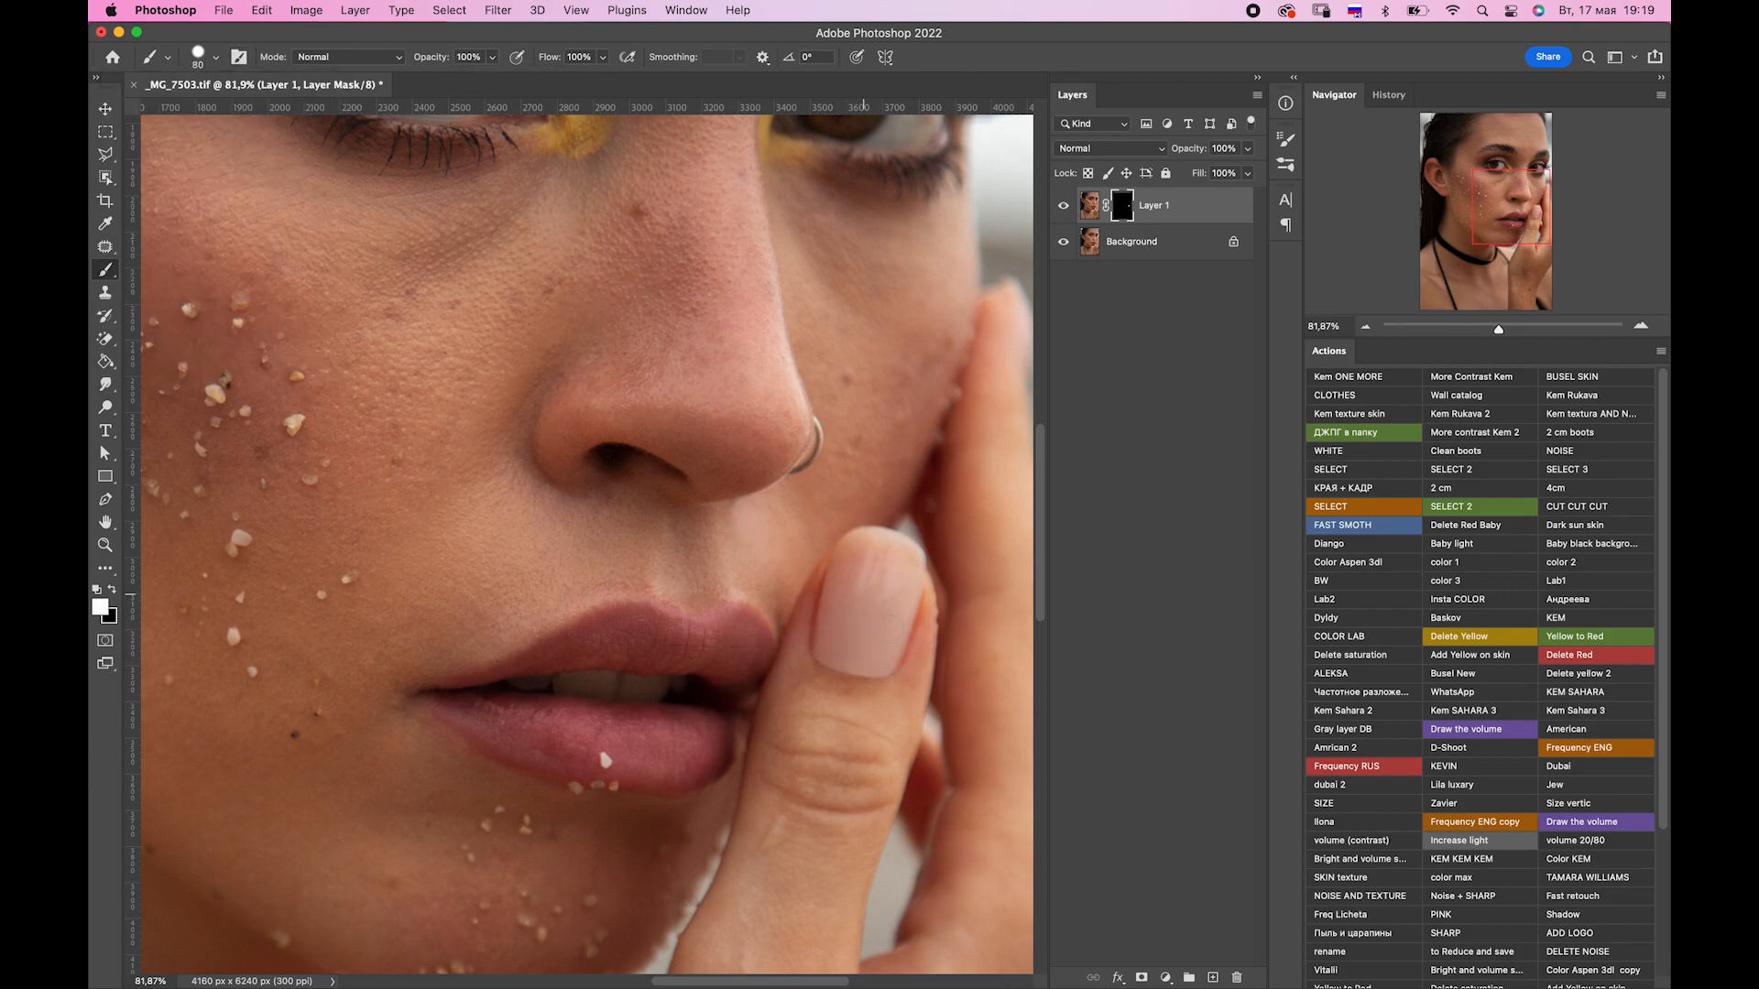
key(x)
click(216, 57)
click(251, 154)
click(603, 57)
click(588, 78)
click(789, 651)
key(super+0)
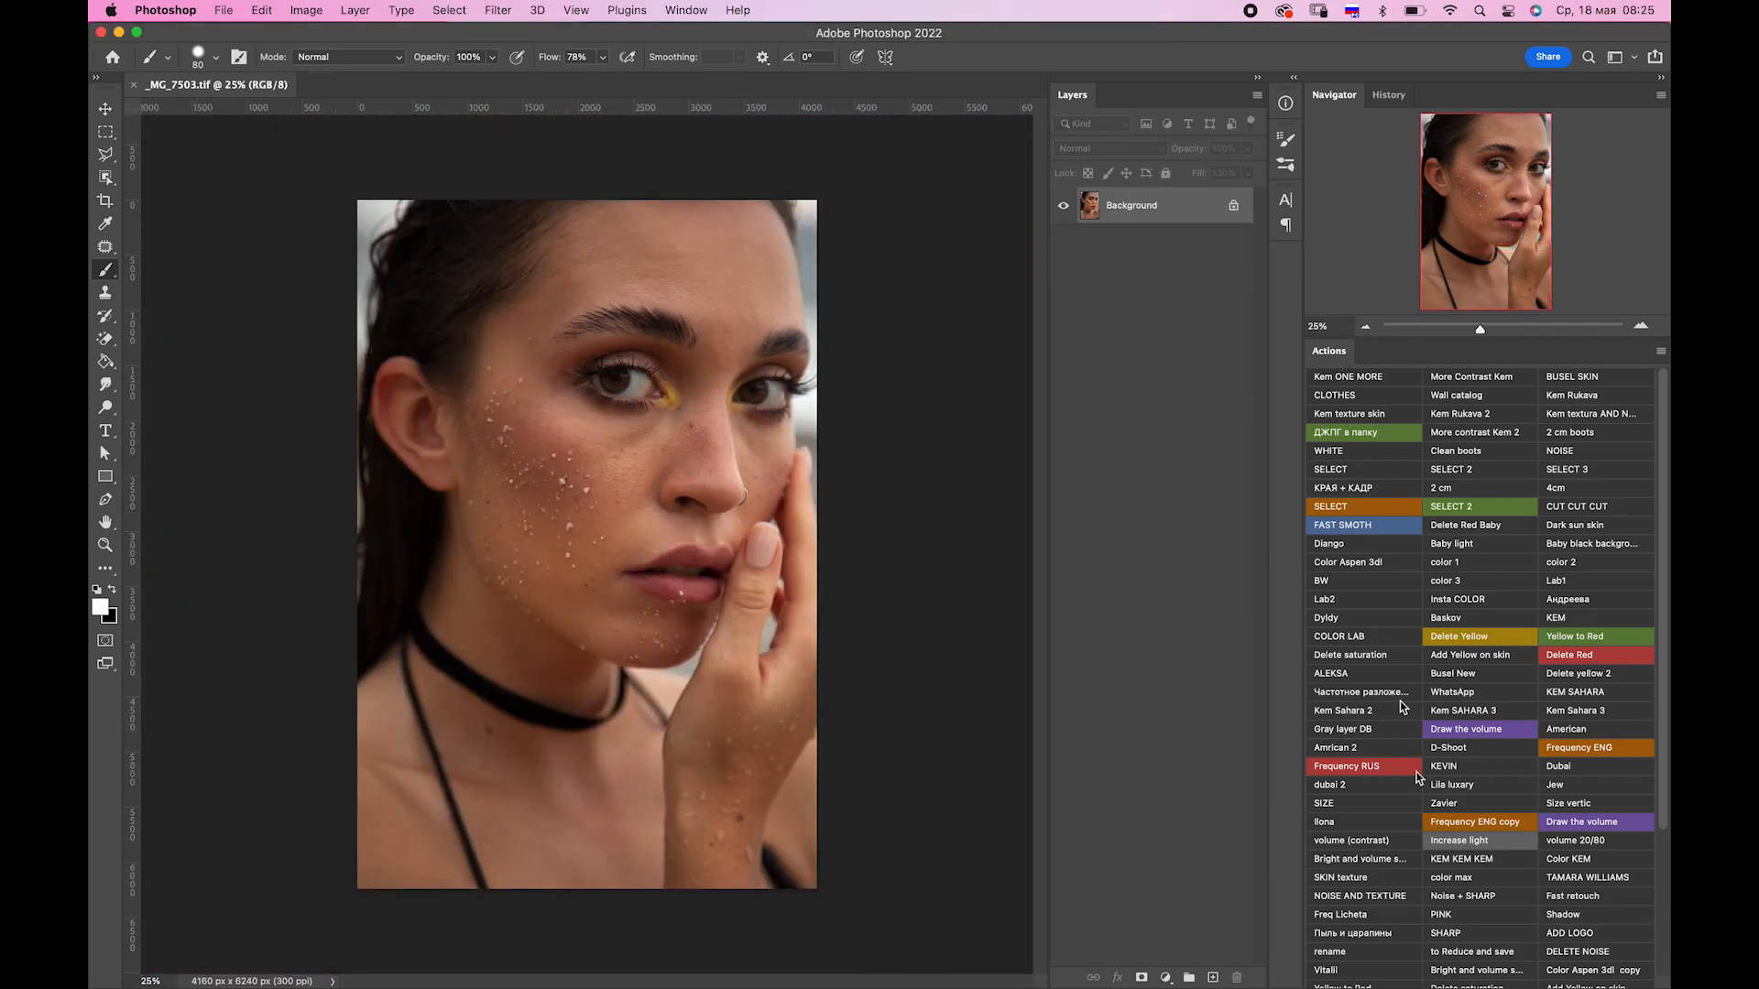
Add a Hue/Saturation adjustment layer and adjust its Reds range to tone down the redness in the skin.
click(1166, 977)
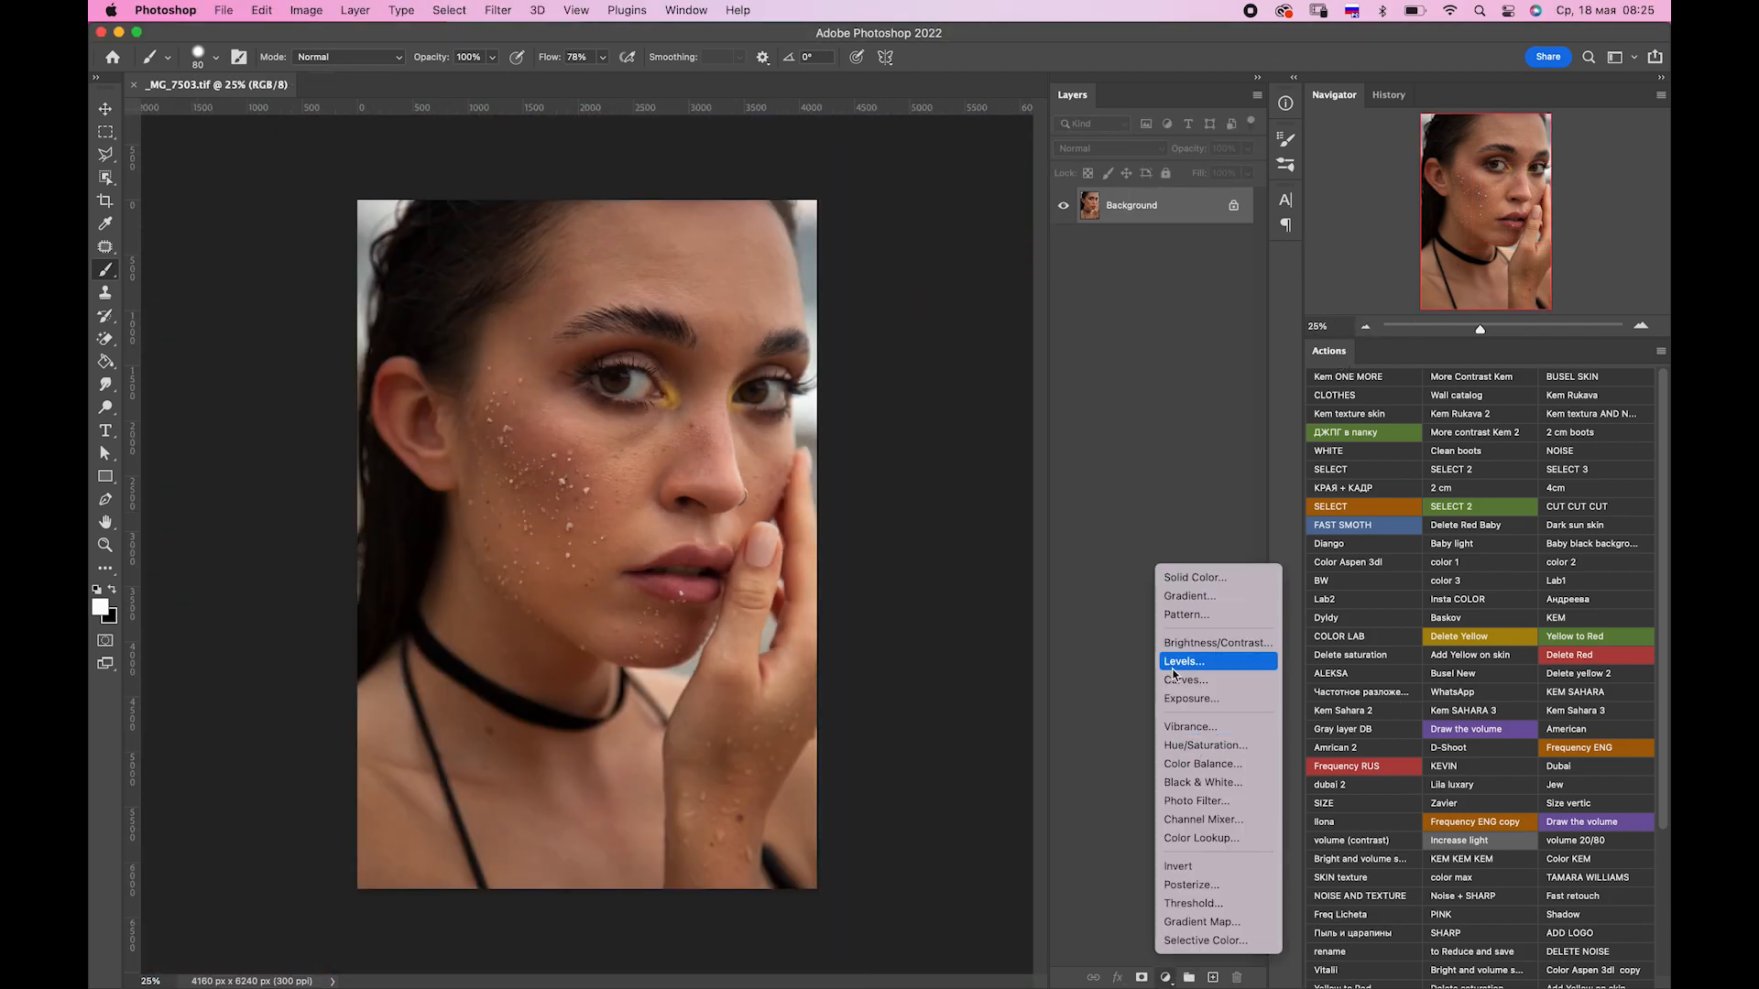
click(1218, 743)
drag(780, 363, 974, 377)
click(912, 454)
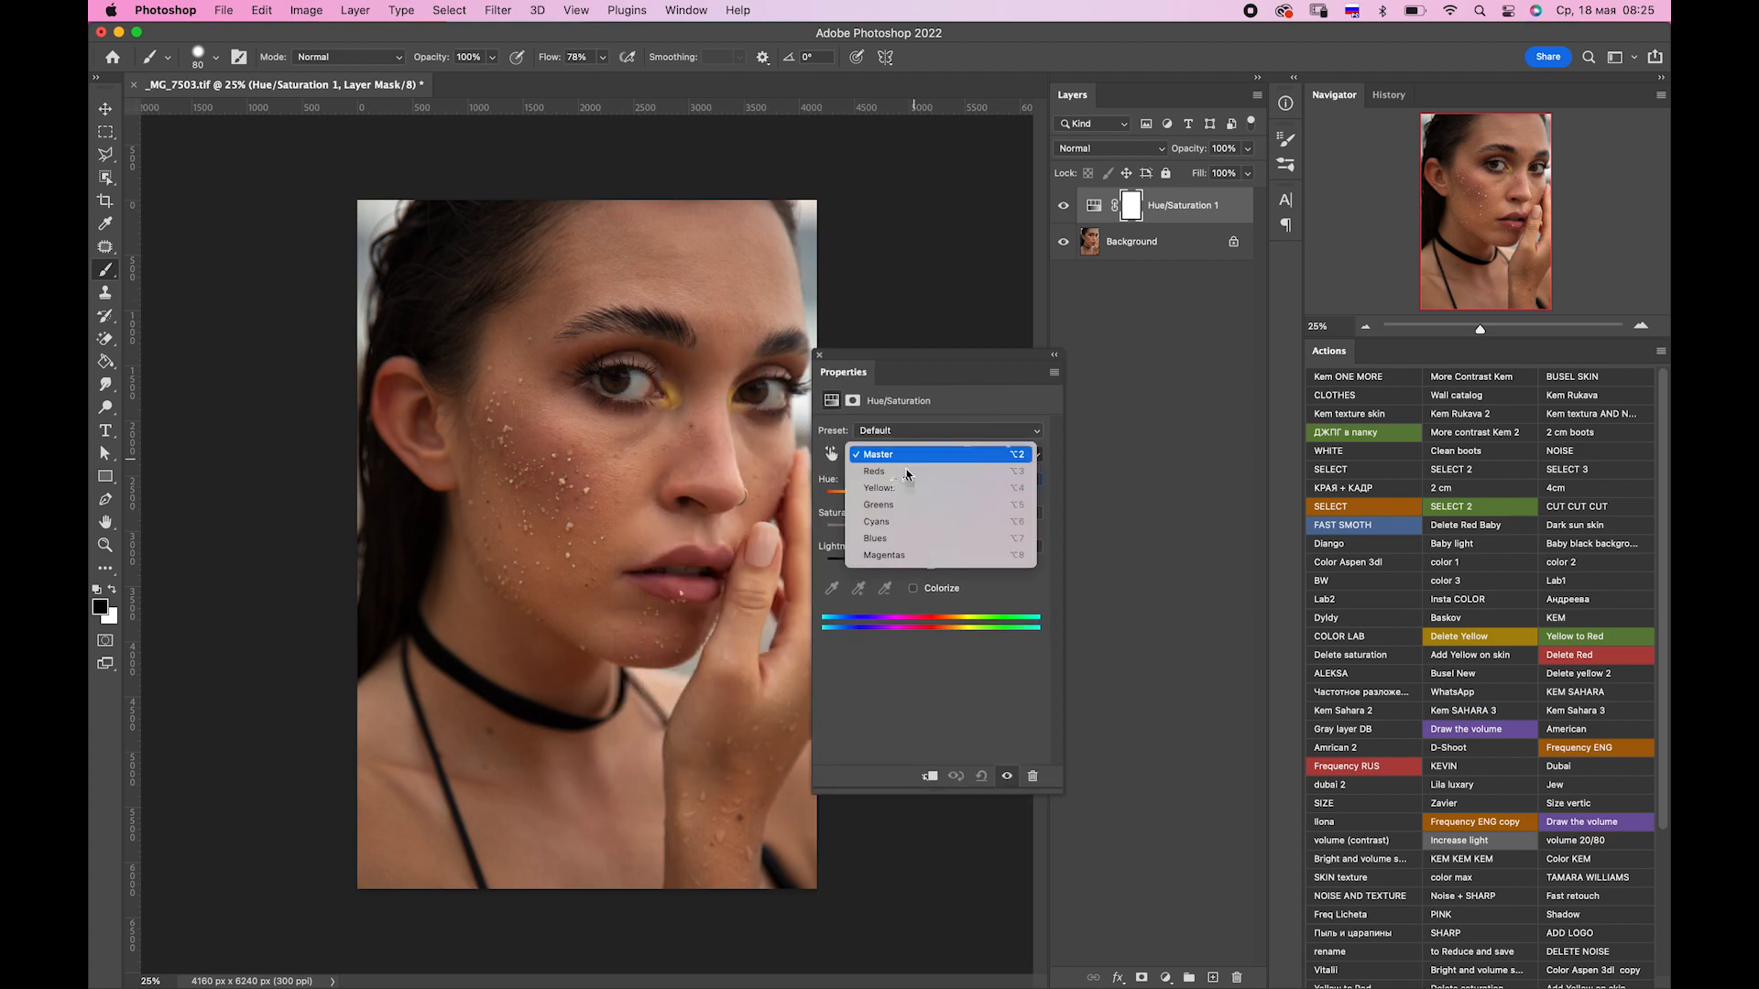
click(907, 474)
drag(930, 497, 842, 498)
drag(956, 623, 944, 628)
Invert the Hue/Saturation mask to black and prepare a soft round white brush.
key(ctrl+i)
click(1053, 354)
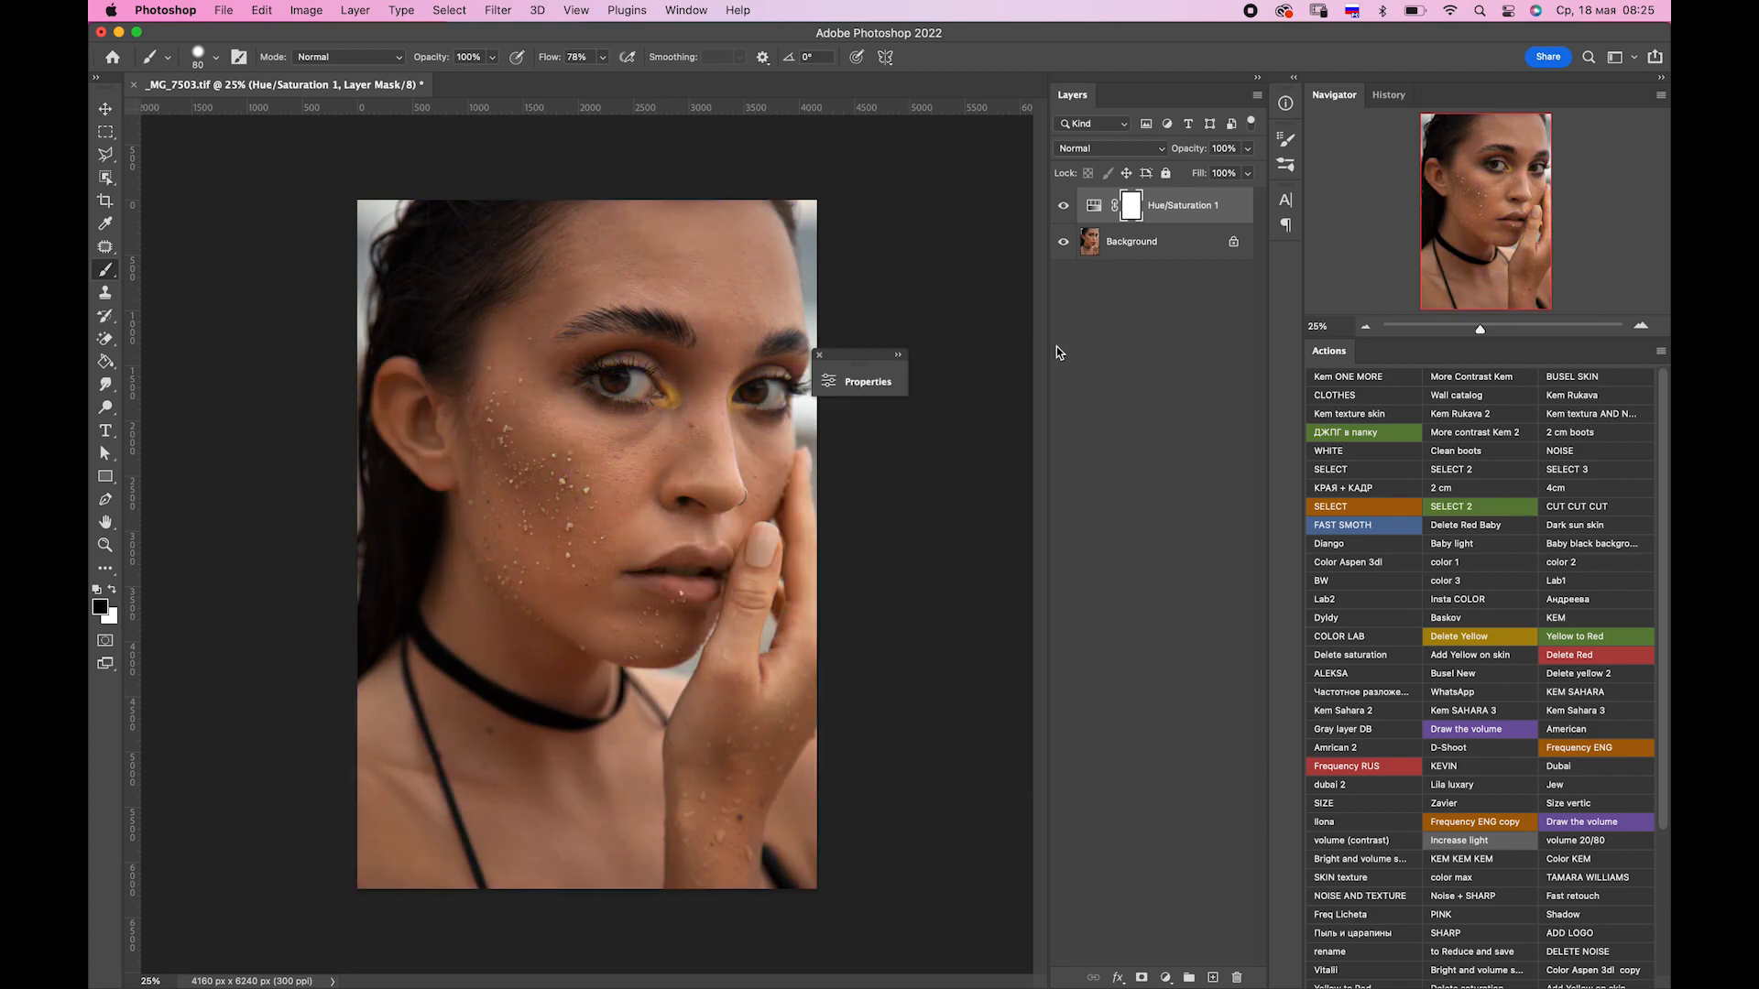
key(x)
click(216, 56)
double_click(210, 292)
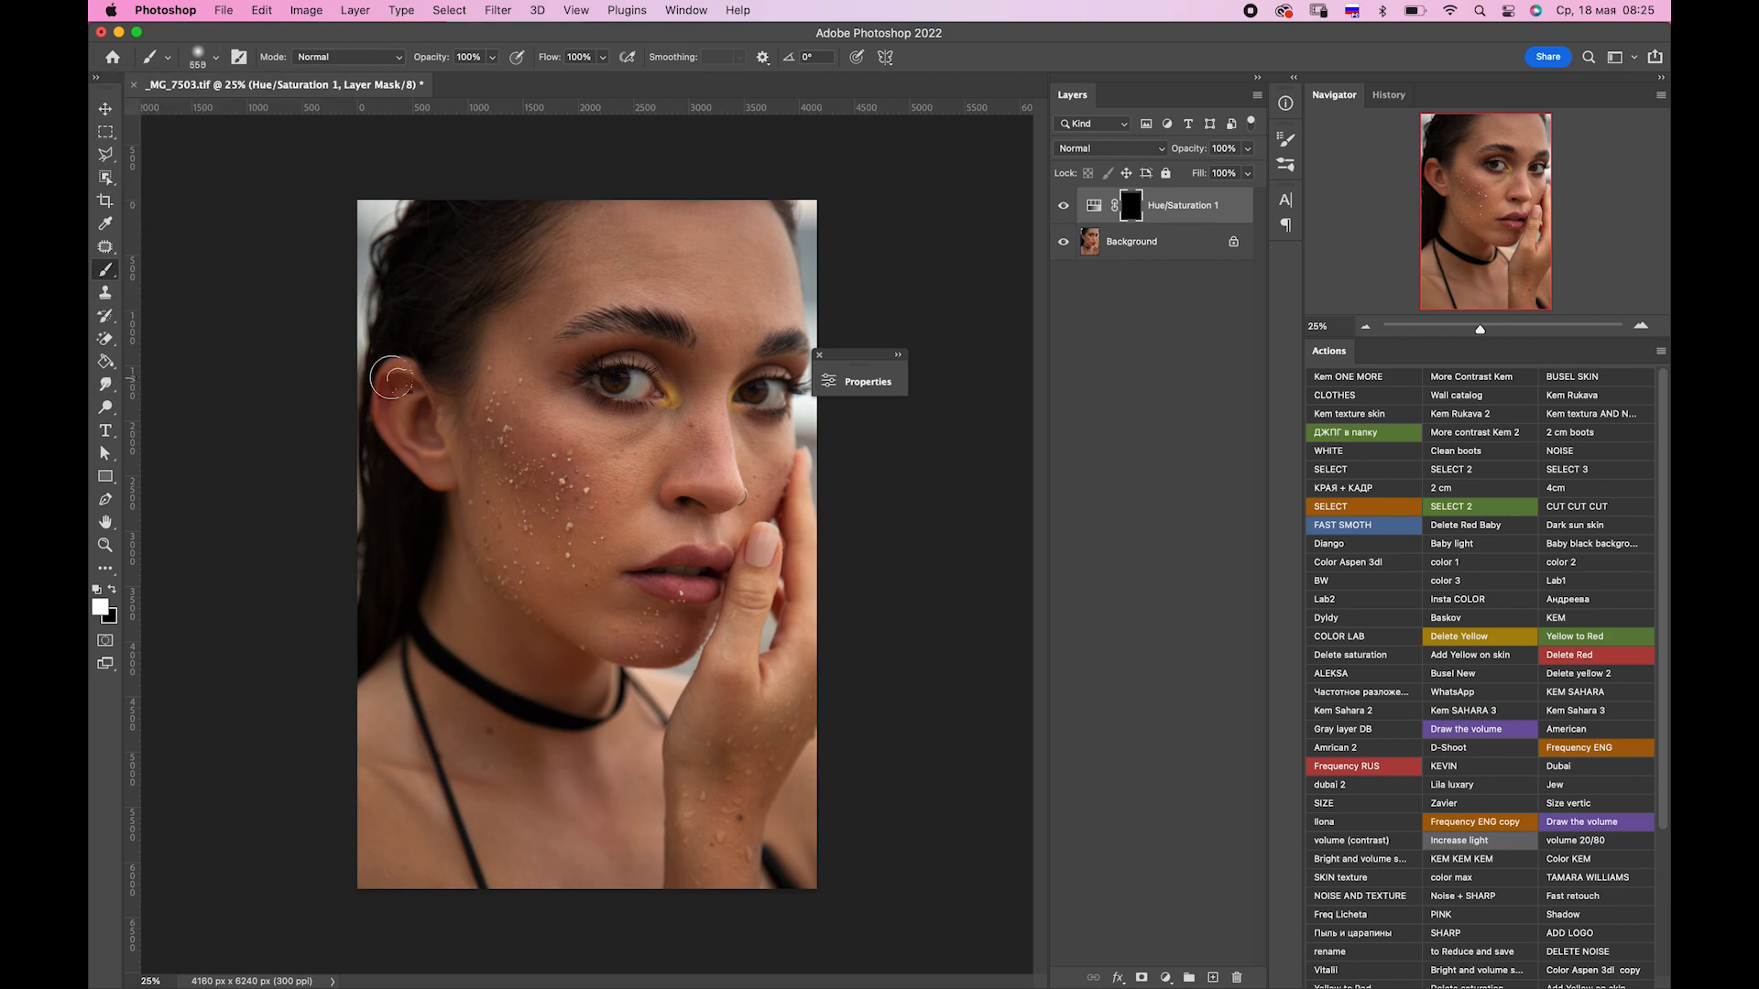
Paint the red correction onto the ear and fingers with a large soft brush, lowering the flow to 49%.
key(bracketright)
key(bracketright)
key(bracketright)
key(bracketright)
key(bracketright)
key(bracketright)
key(bracketright)
key(bracketright)
drag(392, 389, 421, 462)
drag(806, 493, 771, 499)
key(bracketright)
key(shift+4)
key(shift+9)
key(bracketleft)
key(bracketleft)
Add two Curves layers with black masks for shaping volume, and set the brush to 30% opacity and 23% flow.
key(super+e)
click(1324, 581)
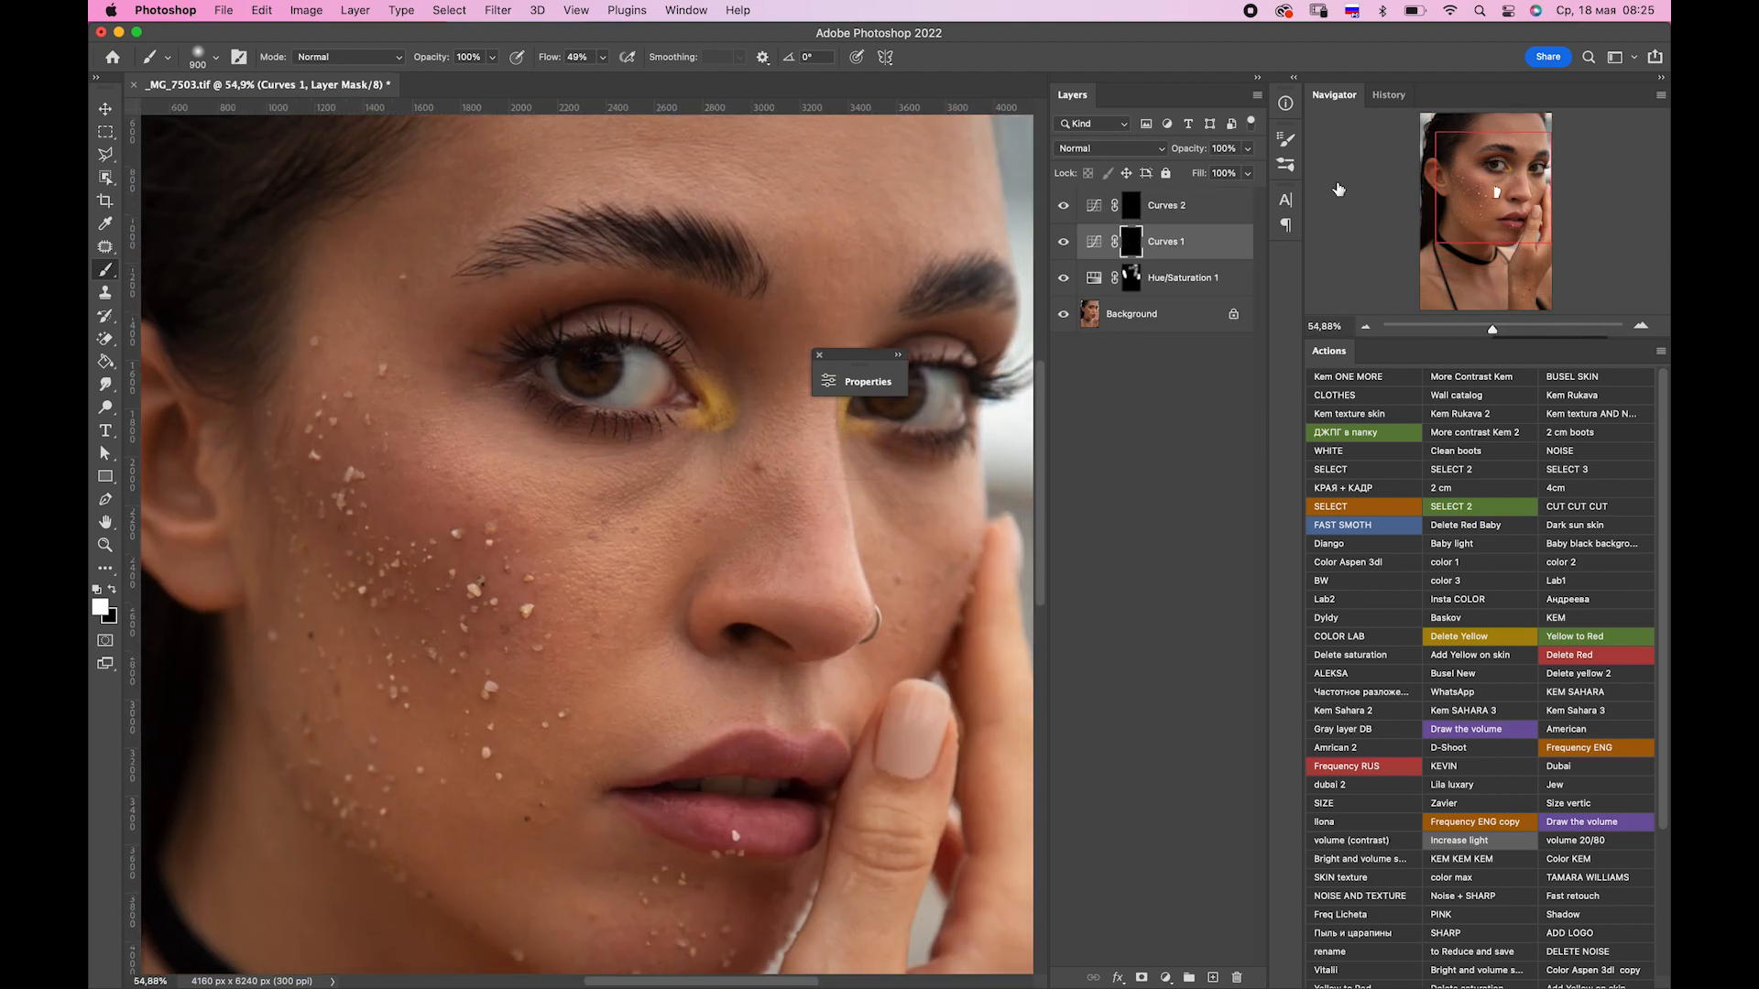
drag(491, 57, 434, 81)
click(602, 57)
click(581, 79)
Paint on the Curves 1 mask with a brush of about size 200 to even the shading beneath the eye.
key(bracketleft)
key(bracketleft)
key(bracketleft)
key(bracketleft)
key(bracketleft)
key(bracketleft)
key(bracketleft)
key(bracketleft)
key(bracketleft)
key(bracketleft)
key(bracketleft)
key(bracketleft)
key(bracketleft)
key(bracketleft)
drag(609, 507, 647, 495)
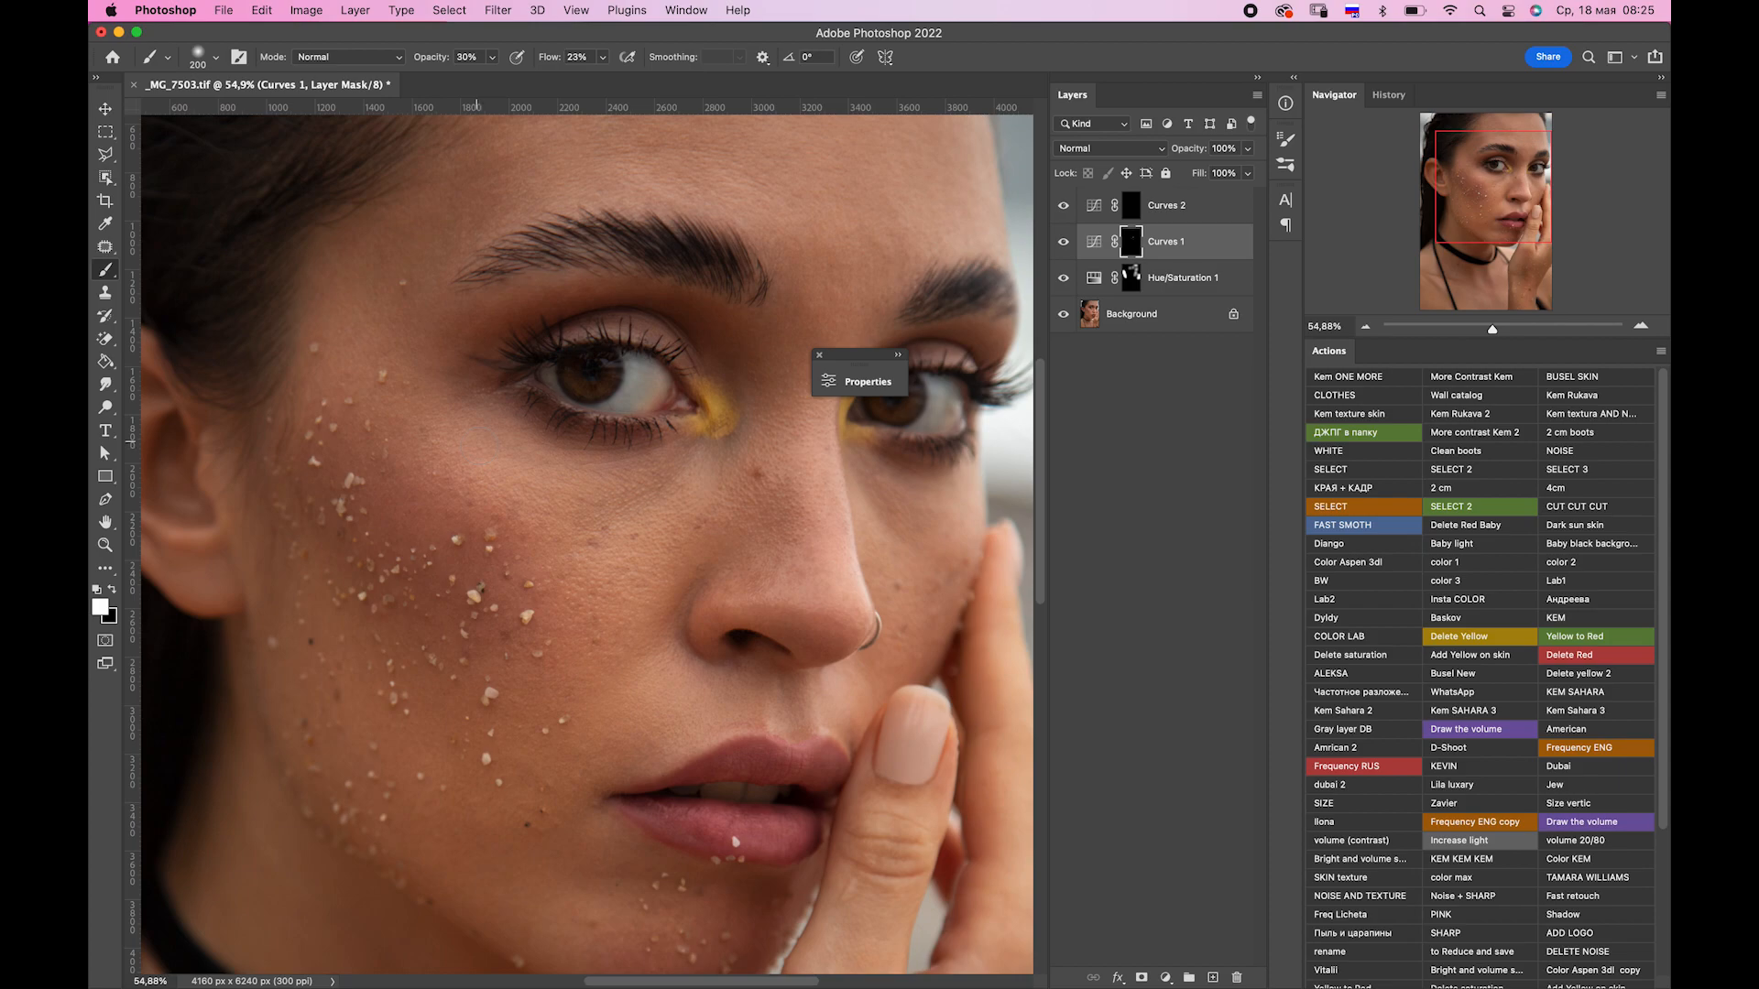
scroll(742, 426, right, 5)
scroll(742, 426, down, 2)
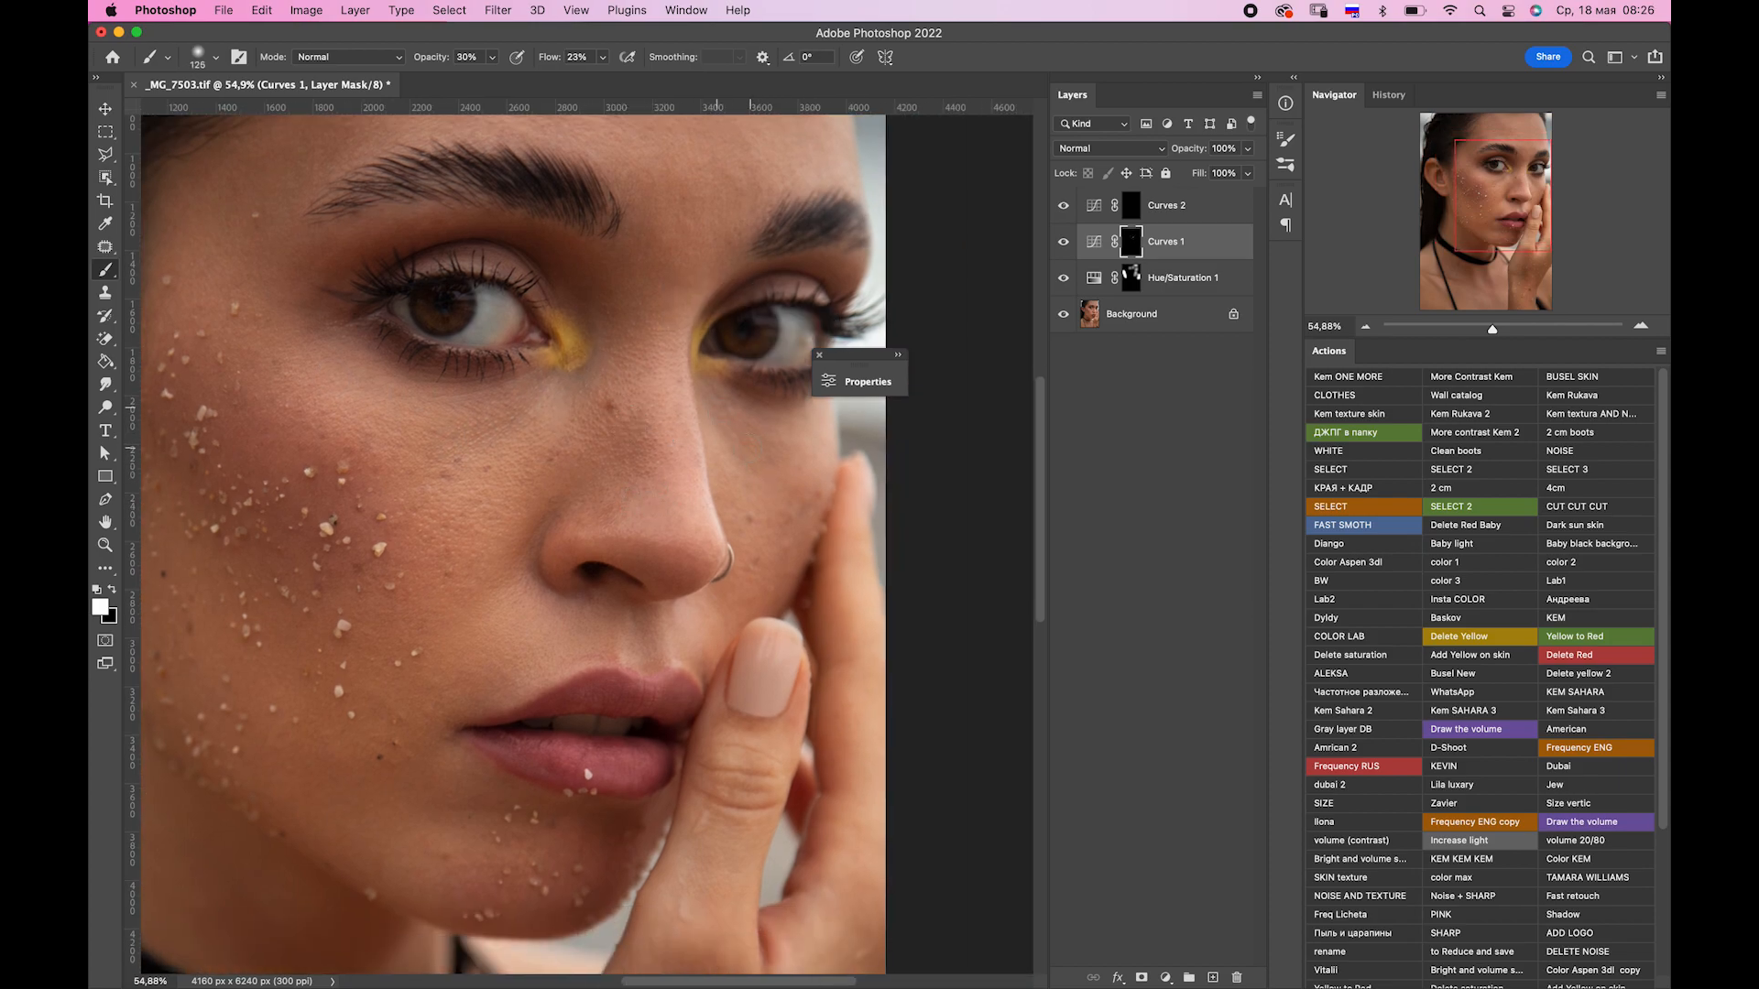
Alternate between the Curves 2 and Curves 1 masks to paint fine tonal corrections on the far cheek and around the nose.
key(alt+bracketright)
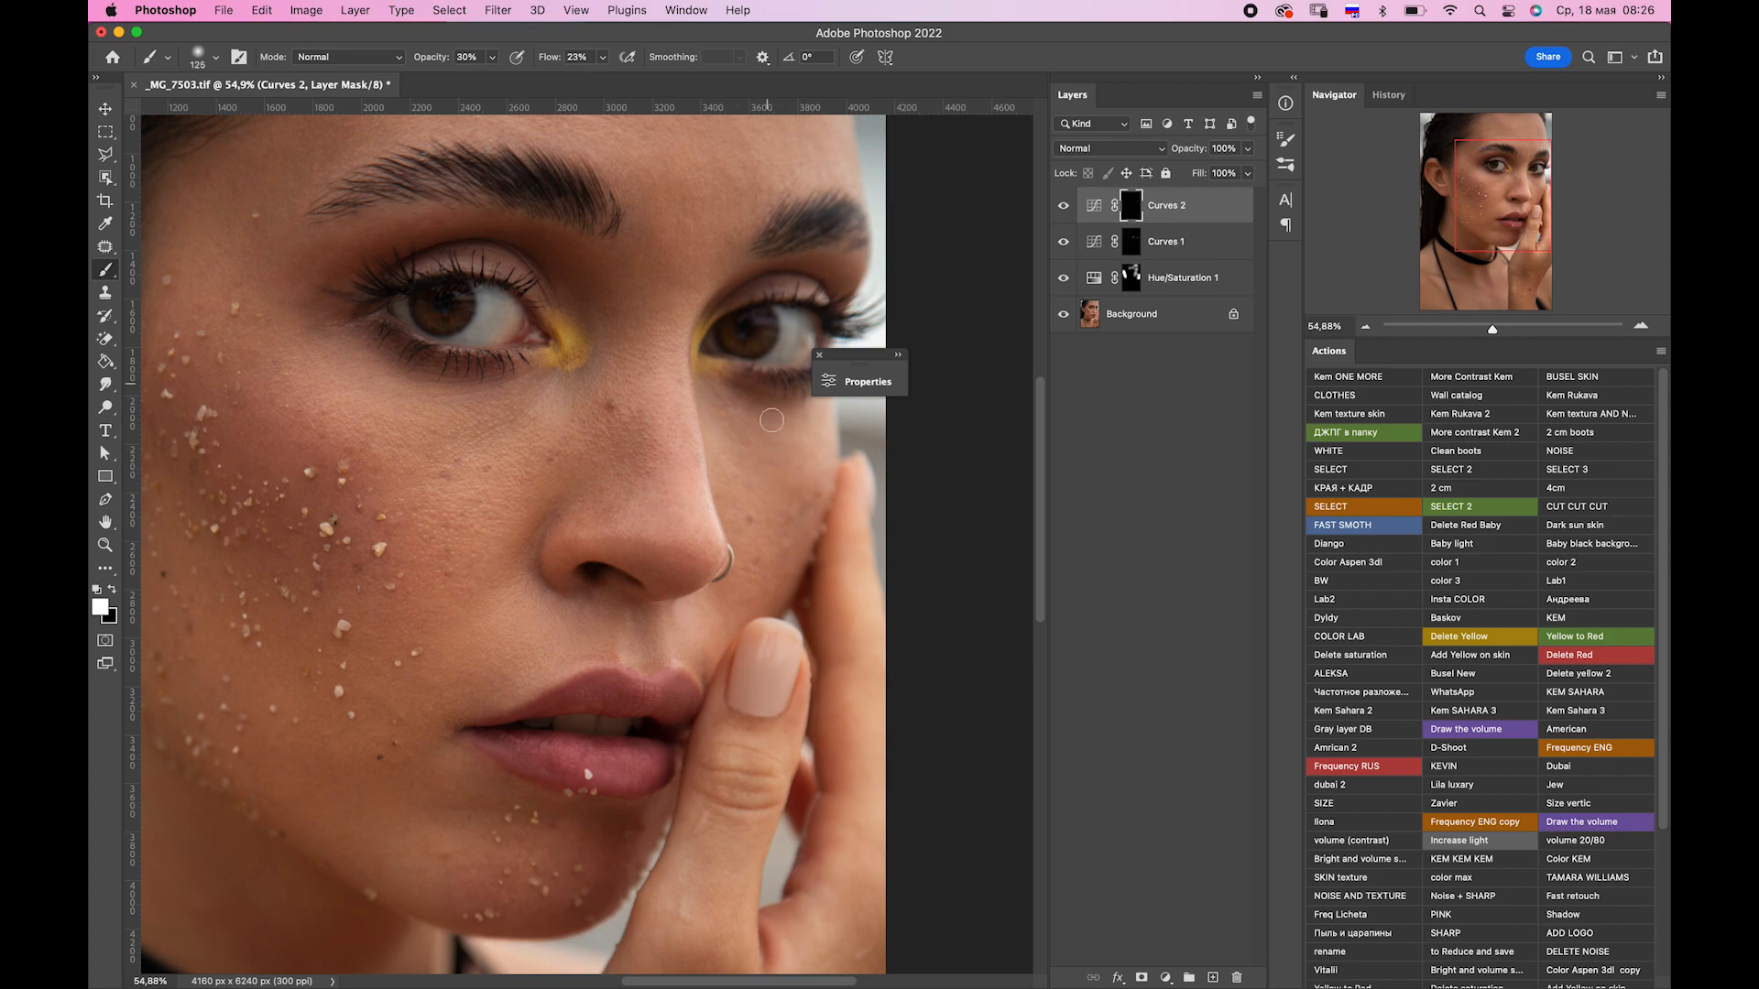
key(alt+bracketleft)
key(bracketright)
key(bracketright)
key(bracketright)
key(bracketright)
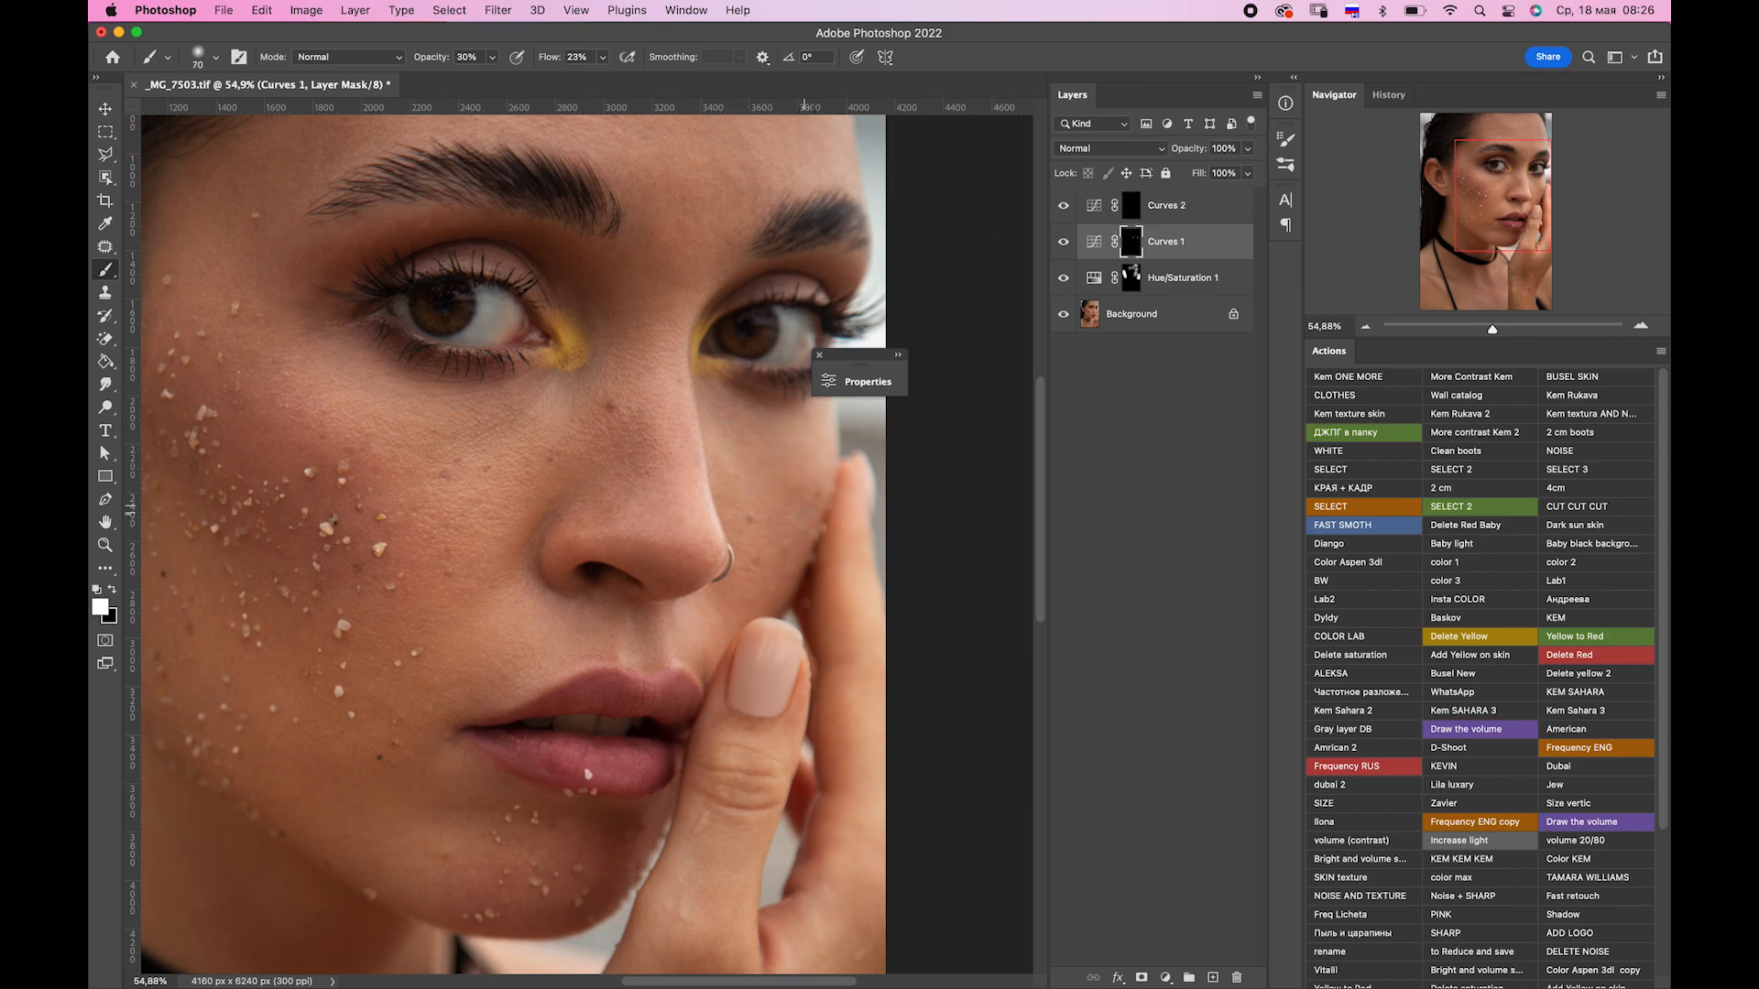
click(1132, 211)
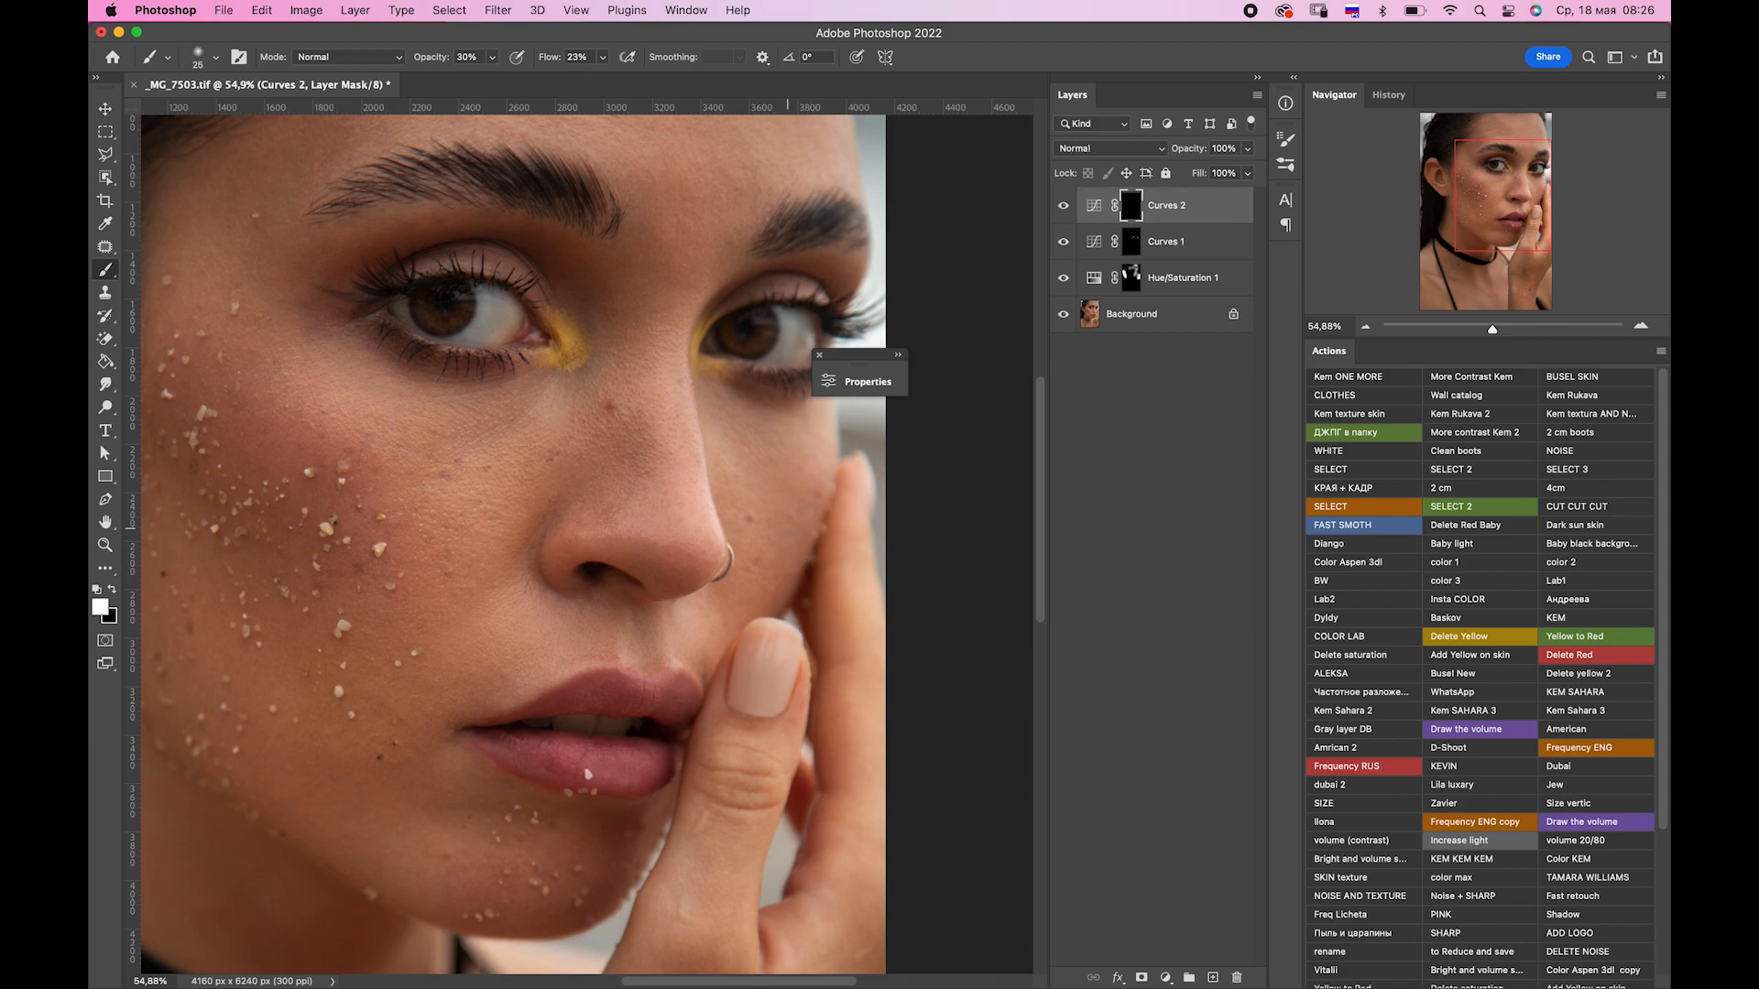
key(alt+bracketleft)
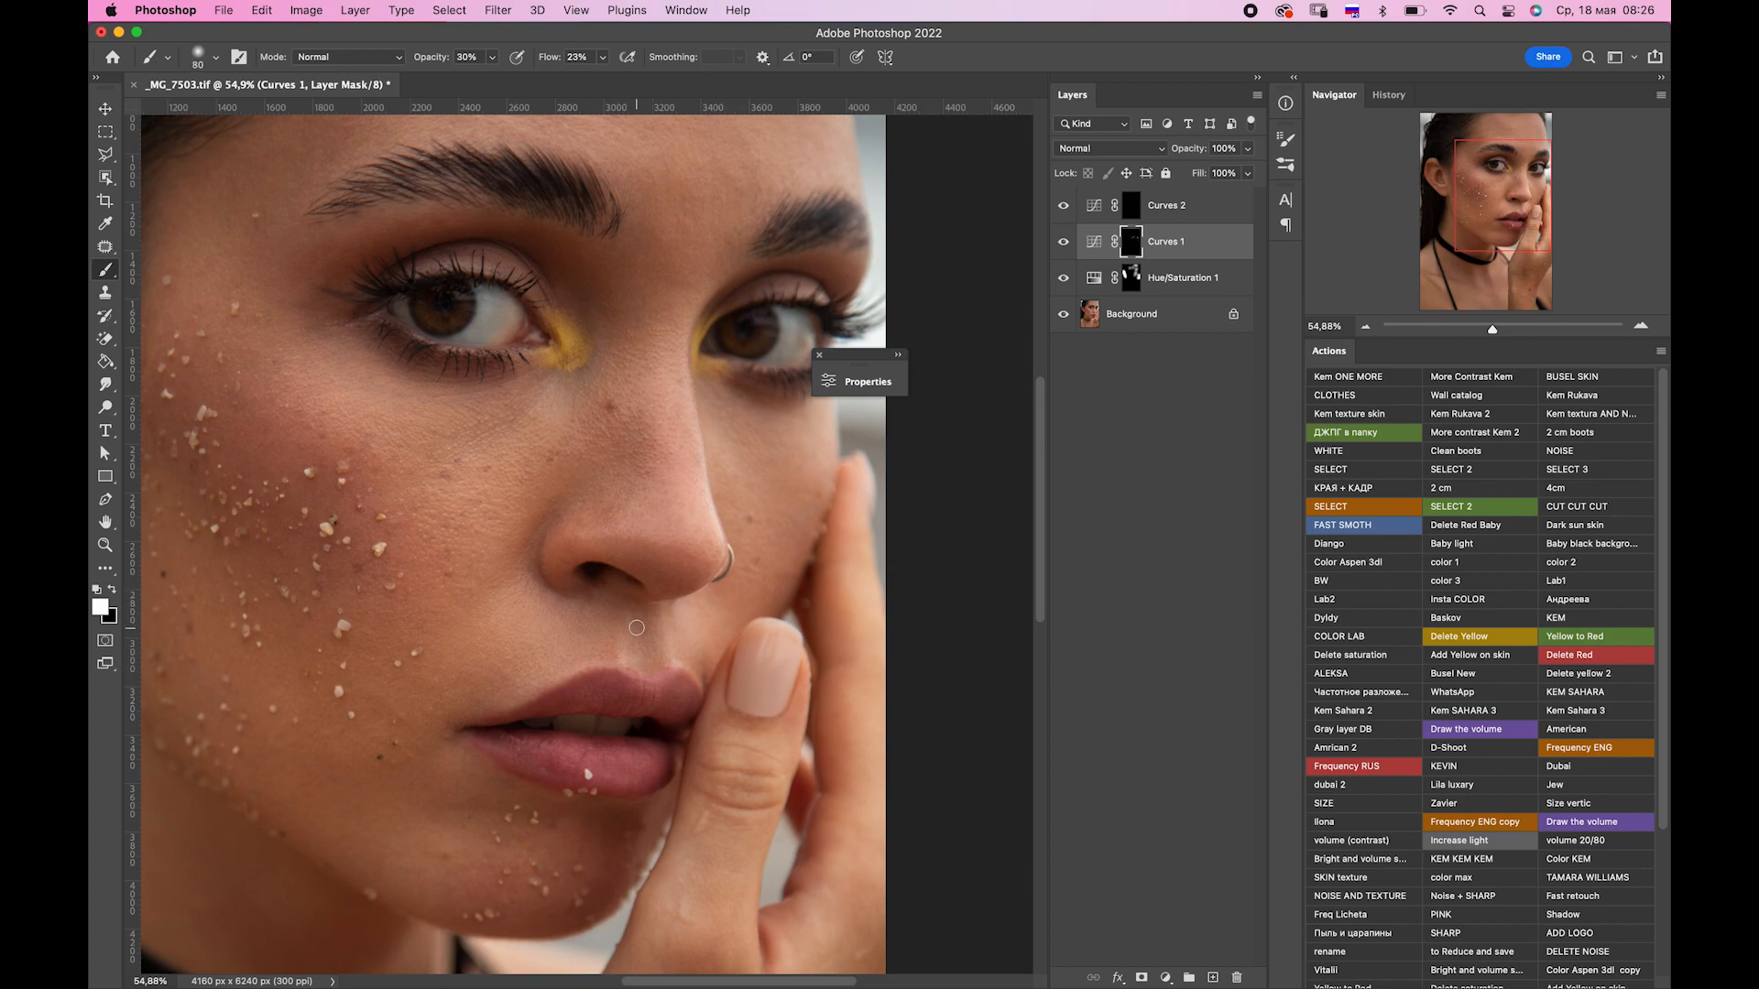
Run the Draw the volume action again for a second pair of Curves layers, and select Curves 4 with a size 25 brush.
click(1477, 728)
click(1202, 279)
click(1206, 247)
key(bracketleft)
key(bracketleft)
key(bracketleft)
key(bracketleft)
key(bracketleft)
key(bracketleft)
key(bracketleft)
key(bracketleft)
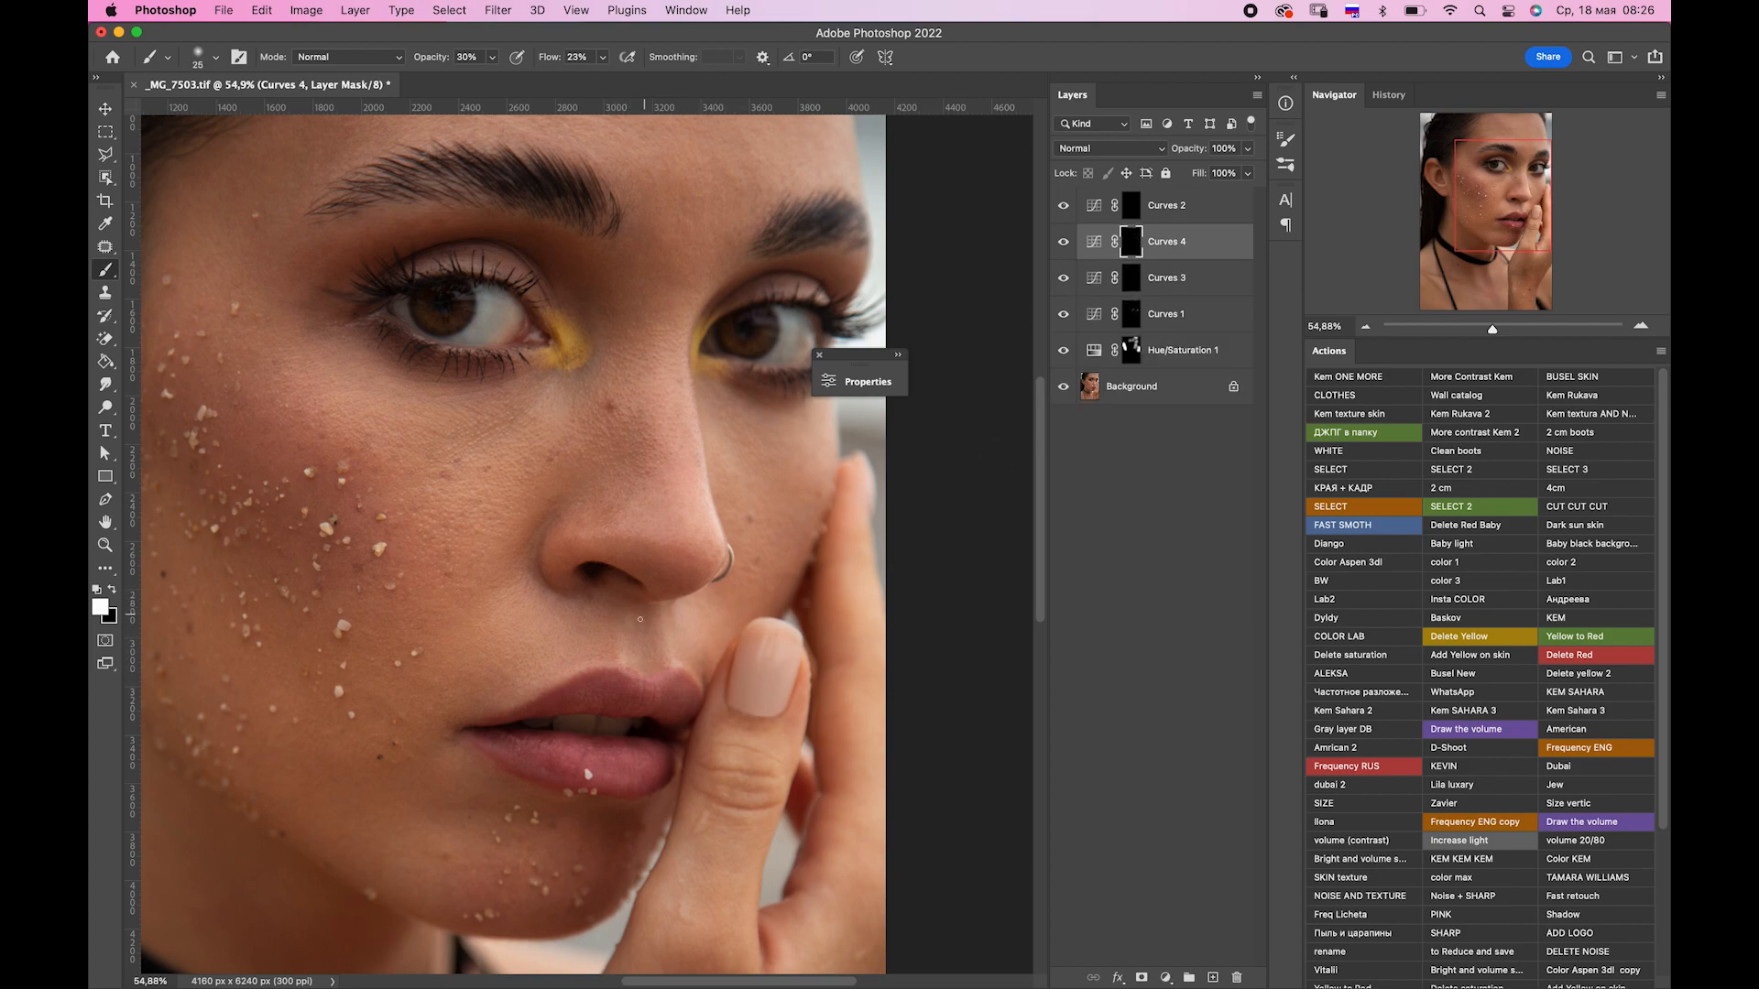
Paint on the Curves 3 mask with a size 200 brush around the under-eye area and the bridge of the nose.
click(1140, 277)
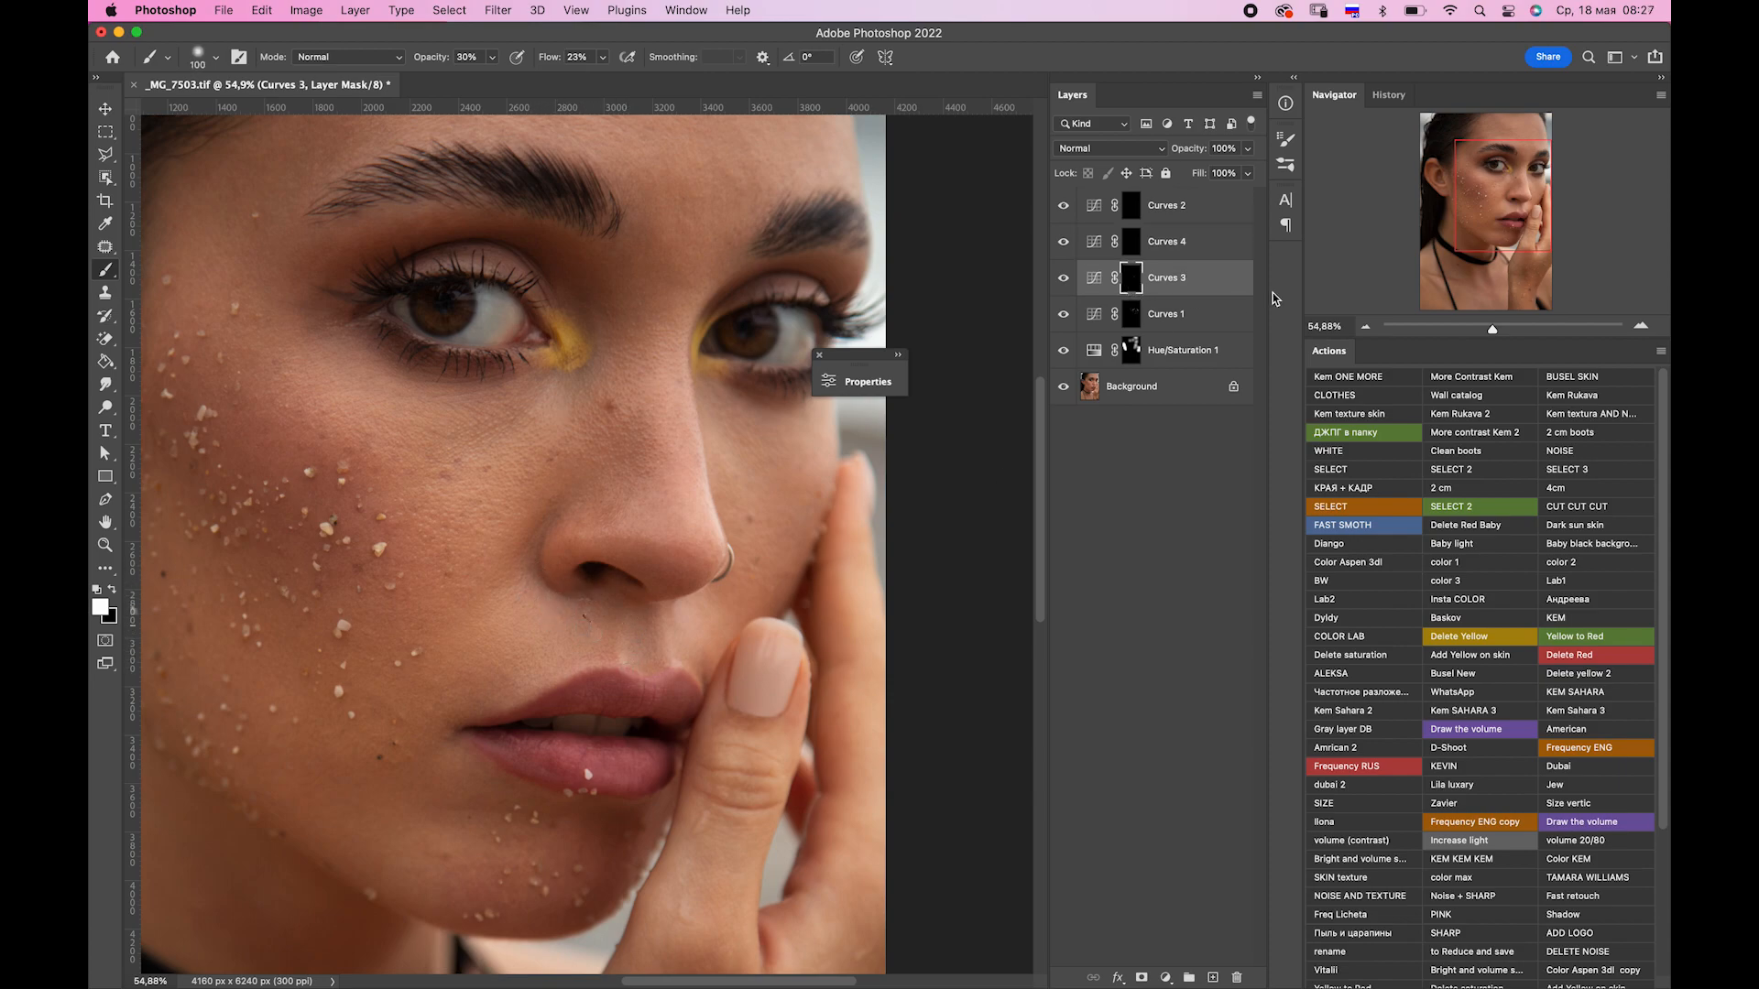
key(bracketright)
key(bracketright)
key(bracketright)
key(bracketright)
key(super+minus)
key(ctrl+minus)
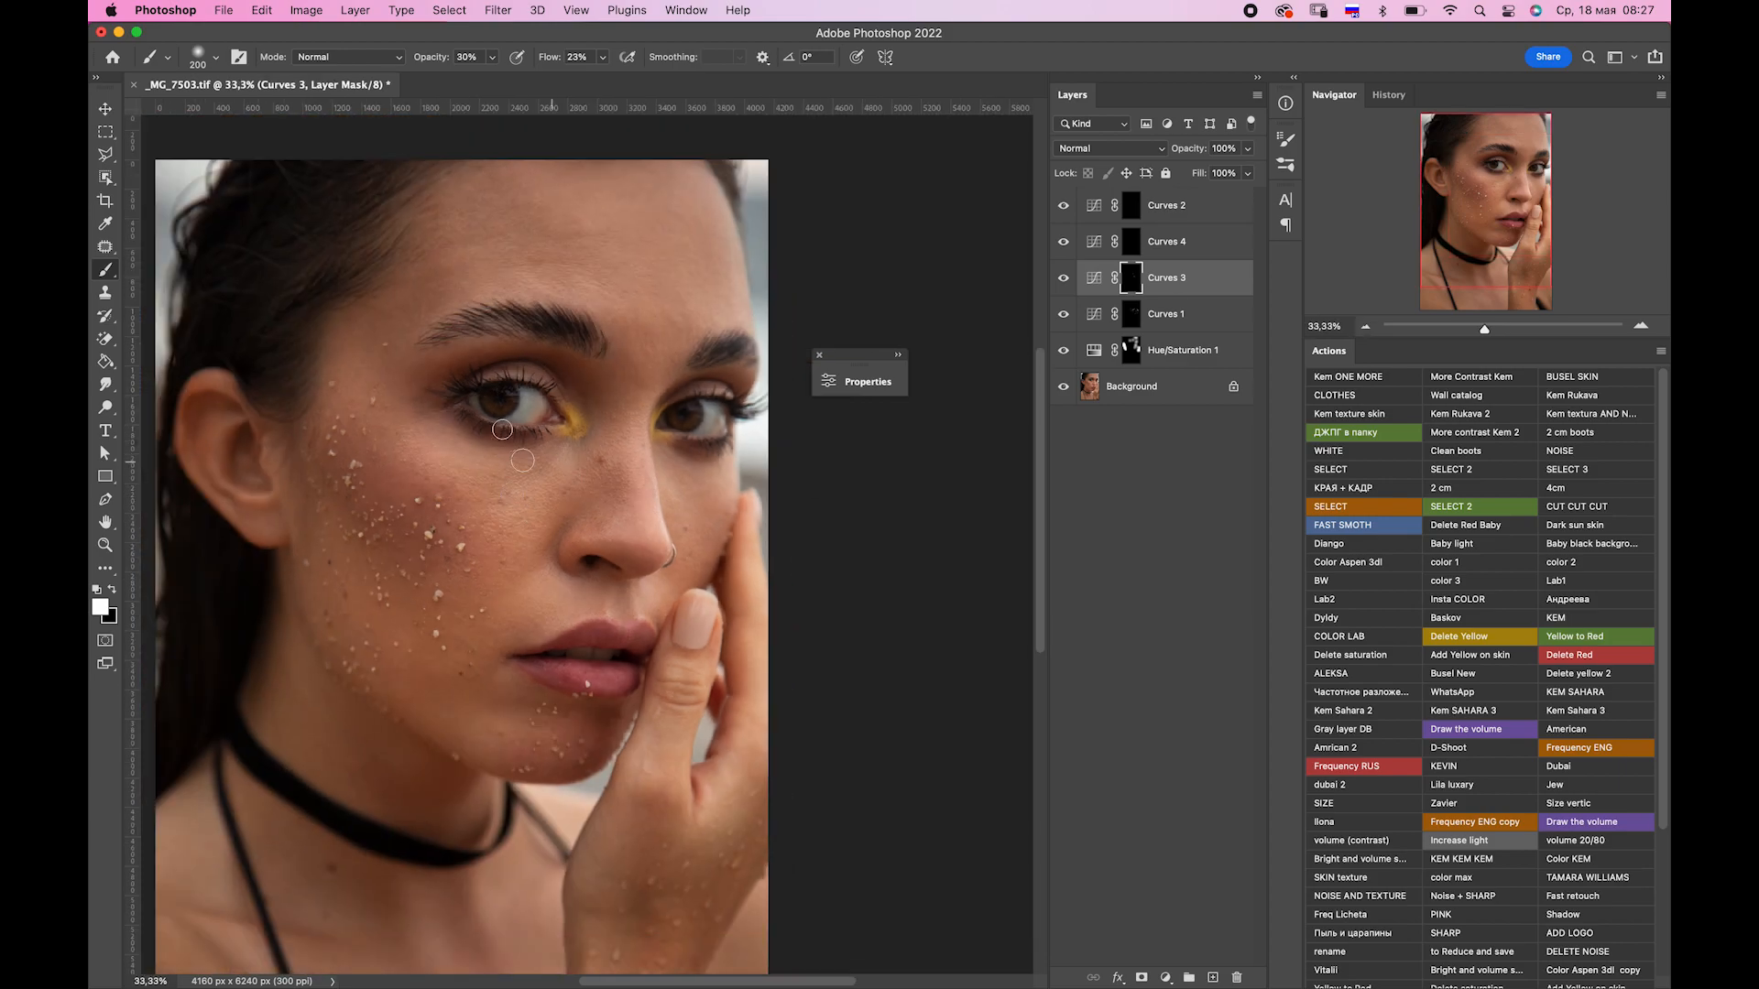
mouse_move(622, 361)
mouse_down()
mouse_move(666, 353)
mouse_move(645, 385)
mouse_up()
Refine the Curves 3 mask on the face with smaller brush strokes of about size 70 to 80.
key(bracketleft)
key(alt+bracketright)
key(bracketleft)
key(bracketleft)
key(bracketleft)
key(alt+bracketleft)
key(bracketleft)
key(bracketleft)
key(bracketleft)
key(bracketright)
key(bracketright)
key(bracketright)
key(bracketright)
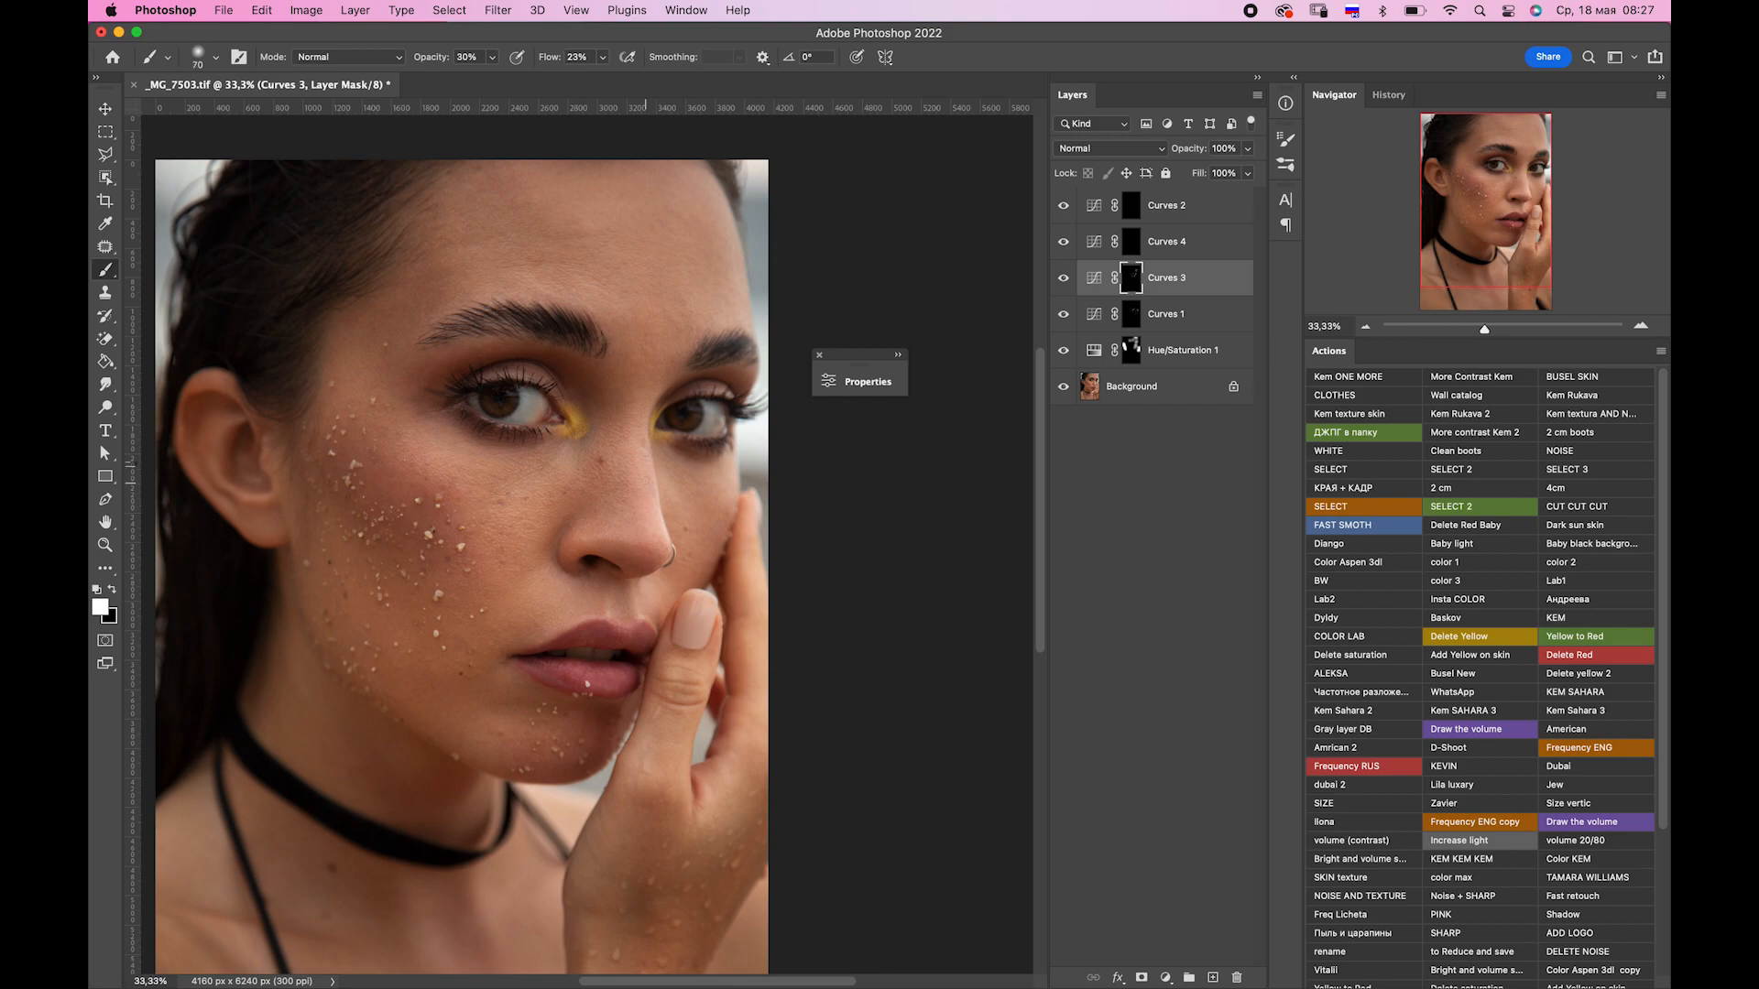
key(bracketright)
key(bracketright)
scroll(607, 367, up, 2)
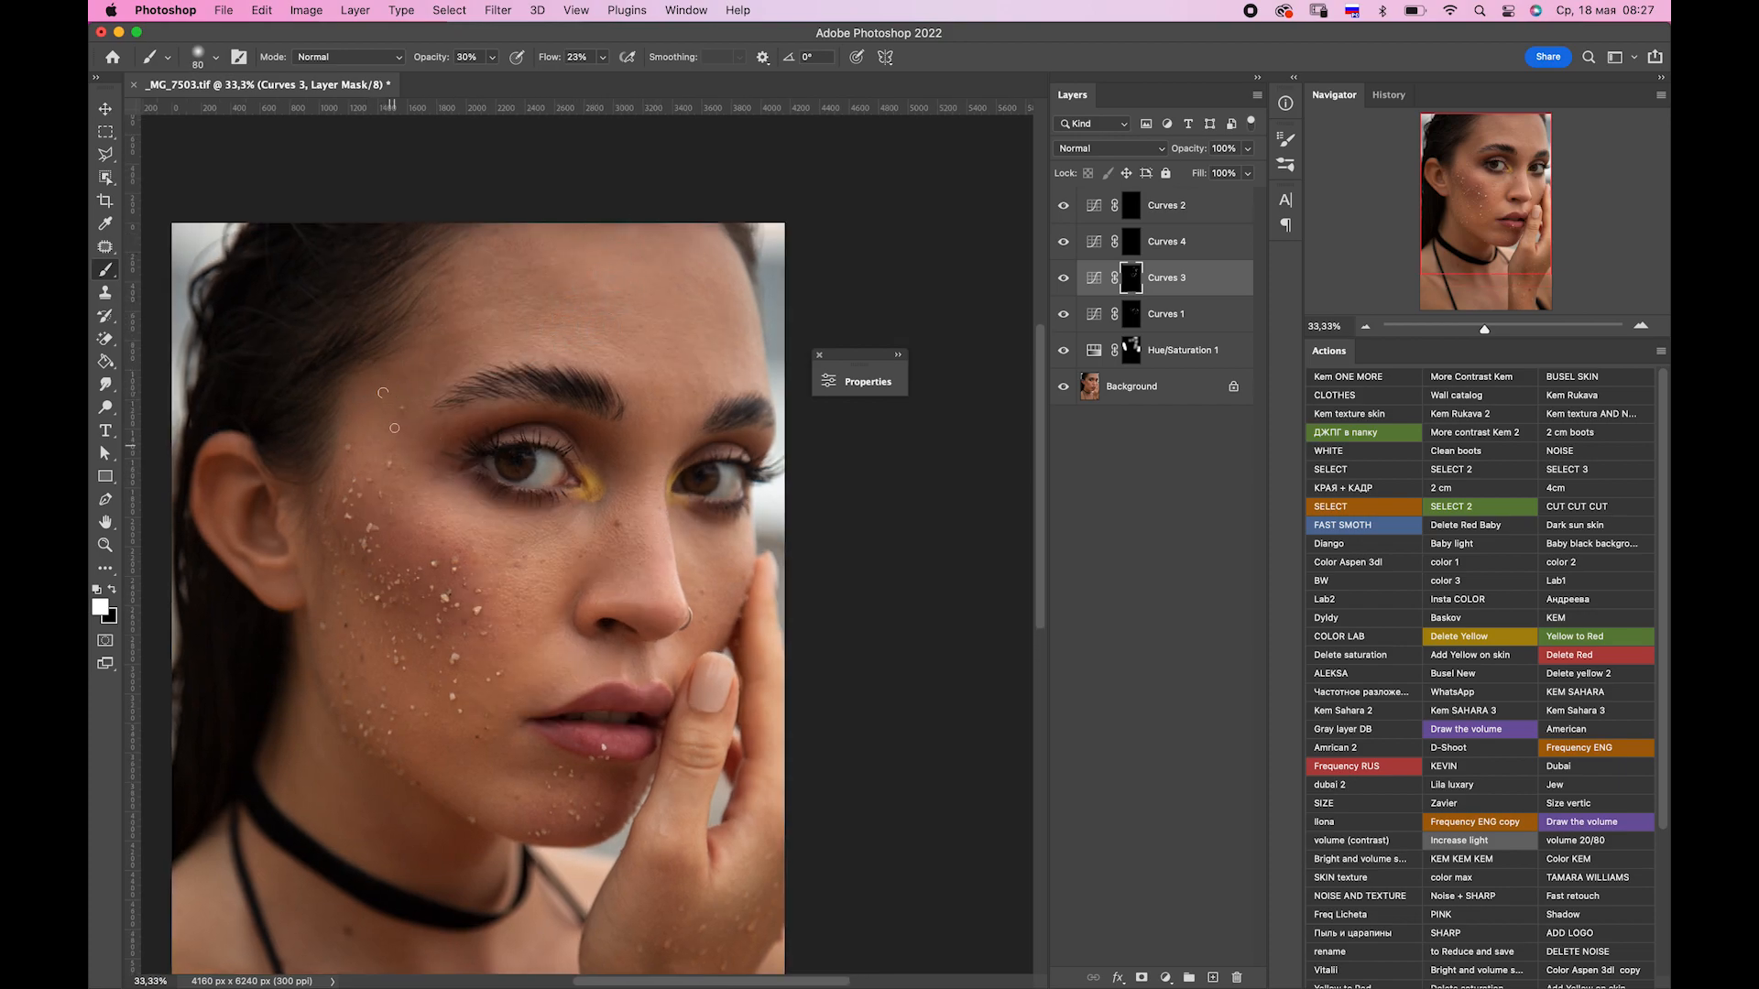
Paint on the Curves 2 mask around the nearer eyelid with a size 200 brush.
key(bracketright)
key(bracketright)
key(bracketright)
key(bracketright)
key(bracketright)
key(bracketright)
key(alt+bracketright)
key(alt+bracketright)
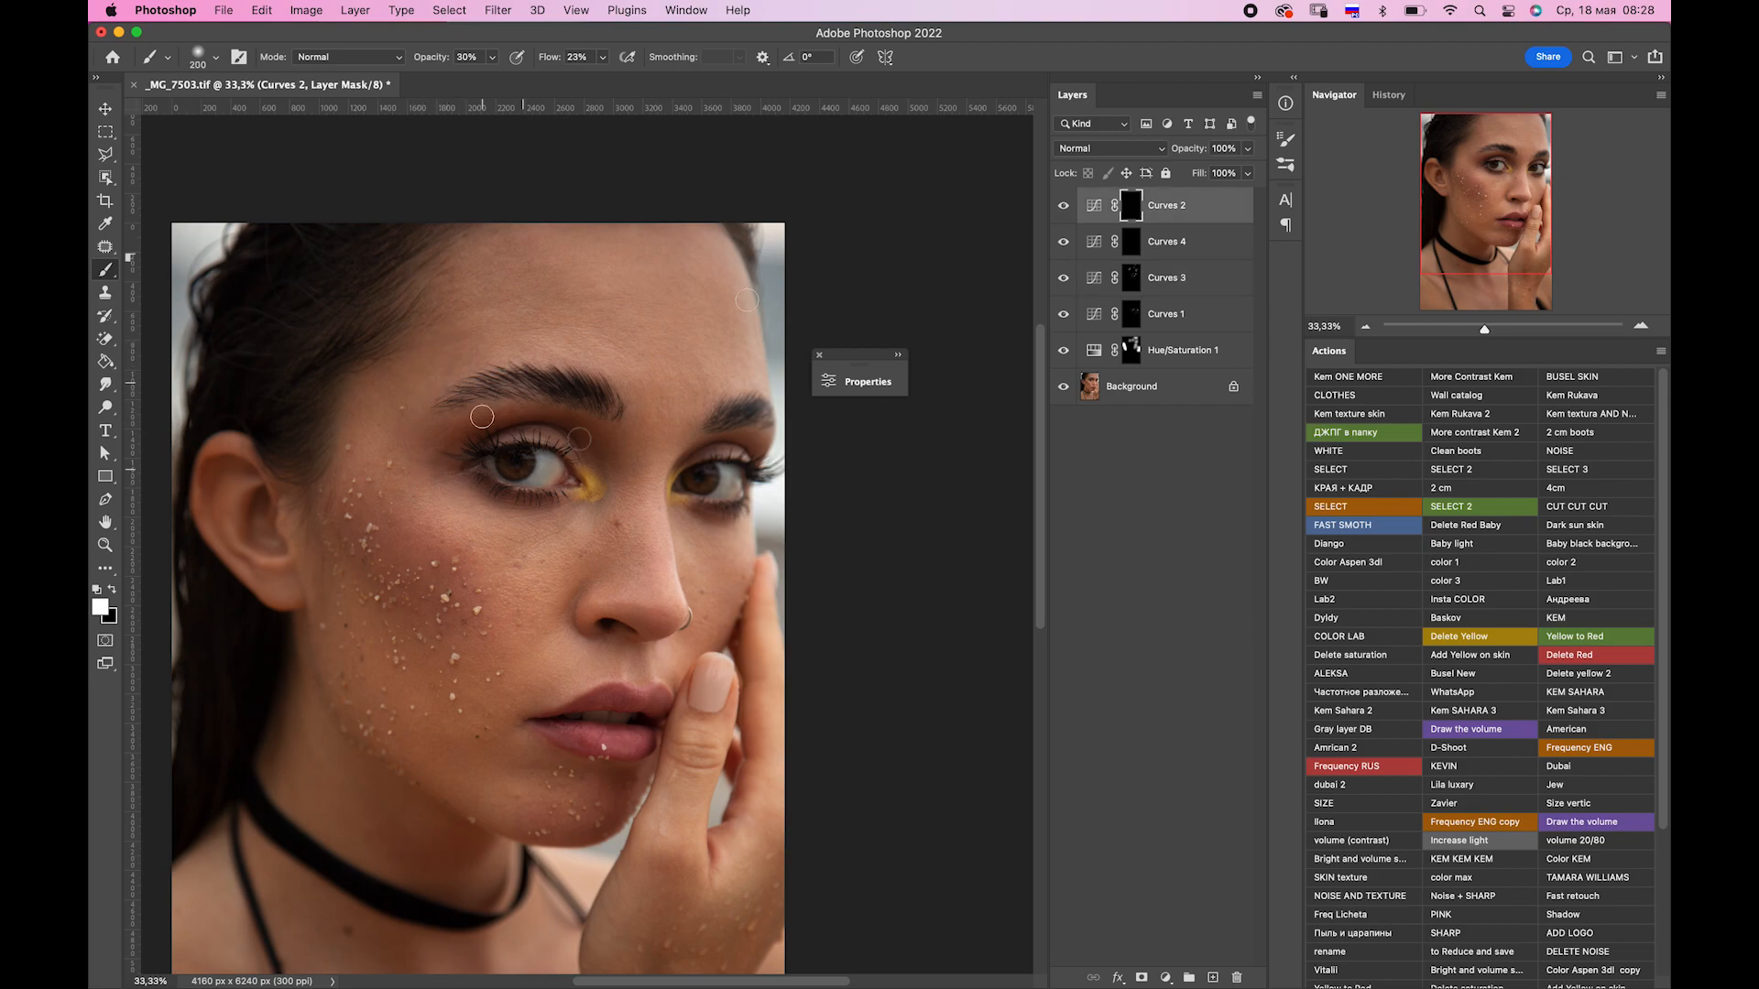
Correct the tones above the nearer eye on the Curves 4 mask with a size 150 brush and on the Curves 2 mask with size 80.
click(1160, 259)
key(bracketright)
key(bracketright)
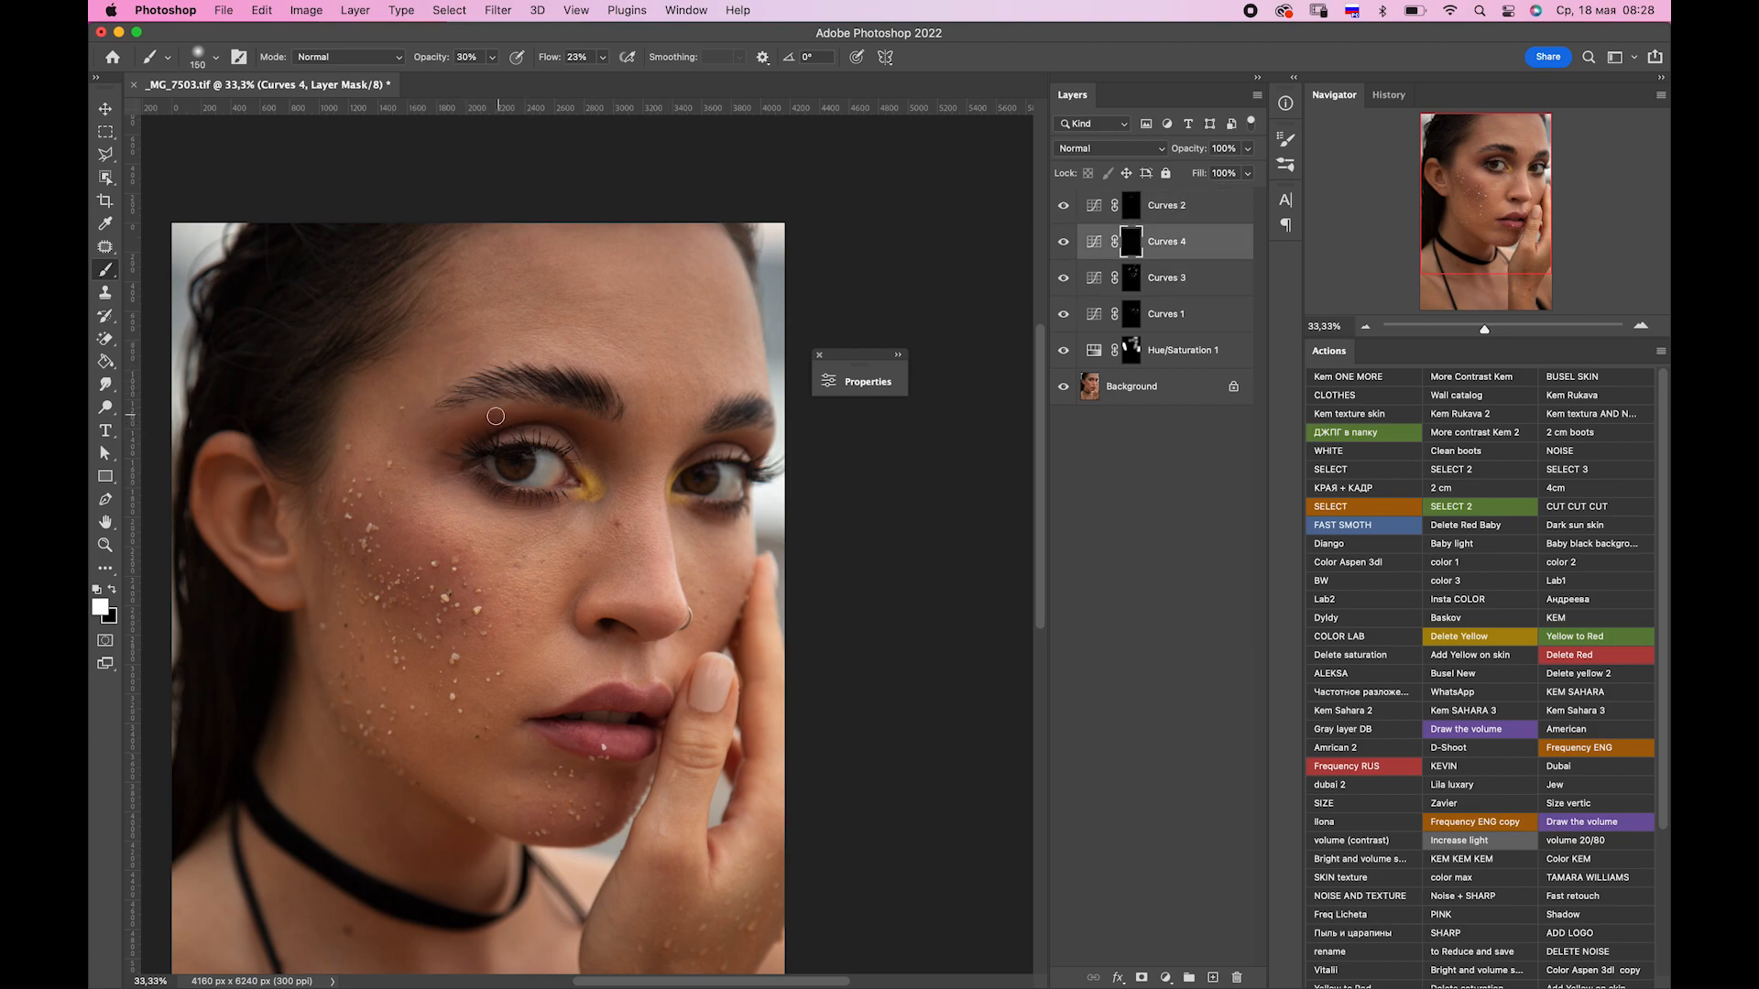
click(1133, 203)
key(bracketleft)
key(bracketleft)
key(bracketleft)
key(bracketleft)
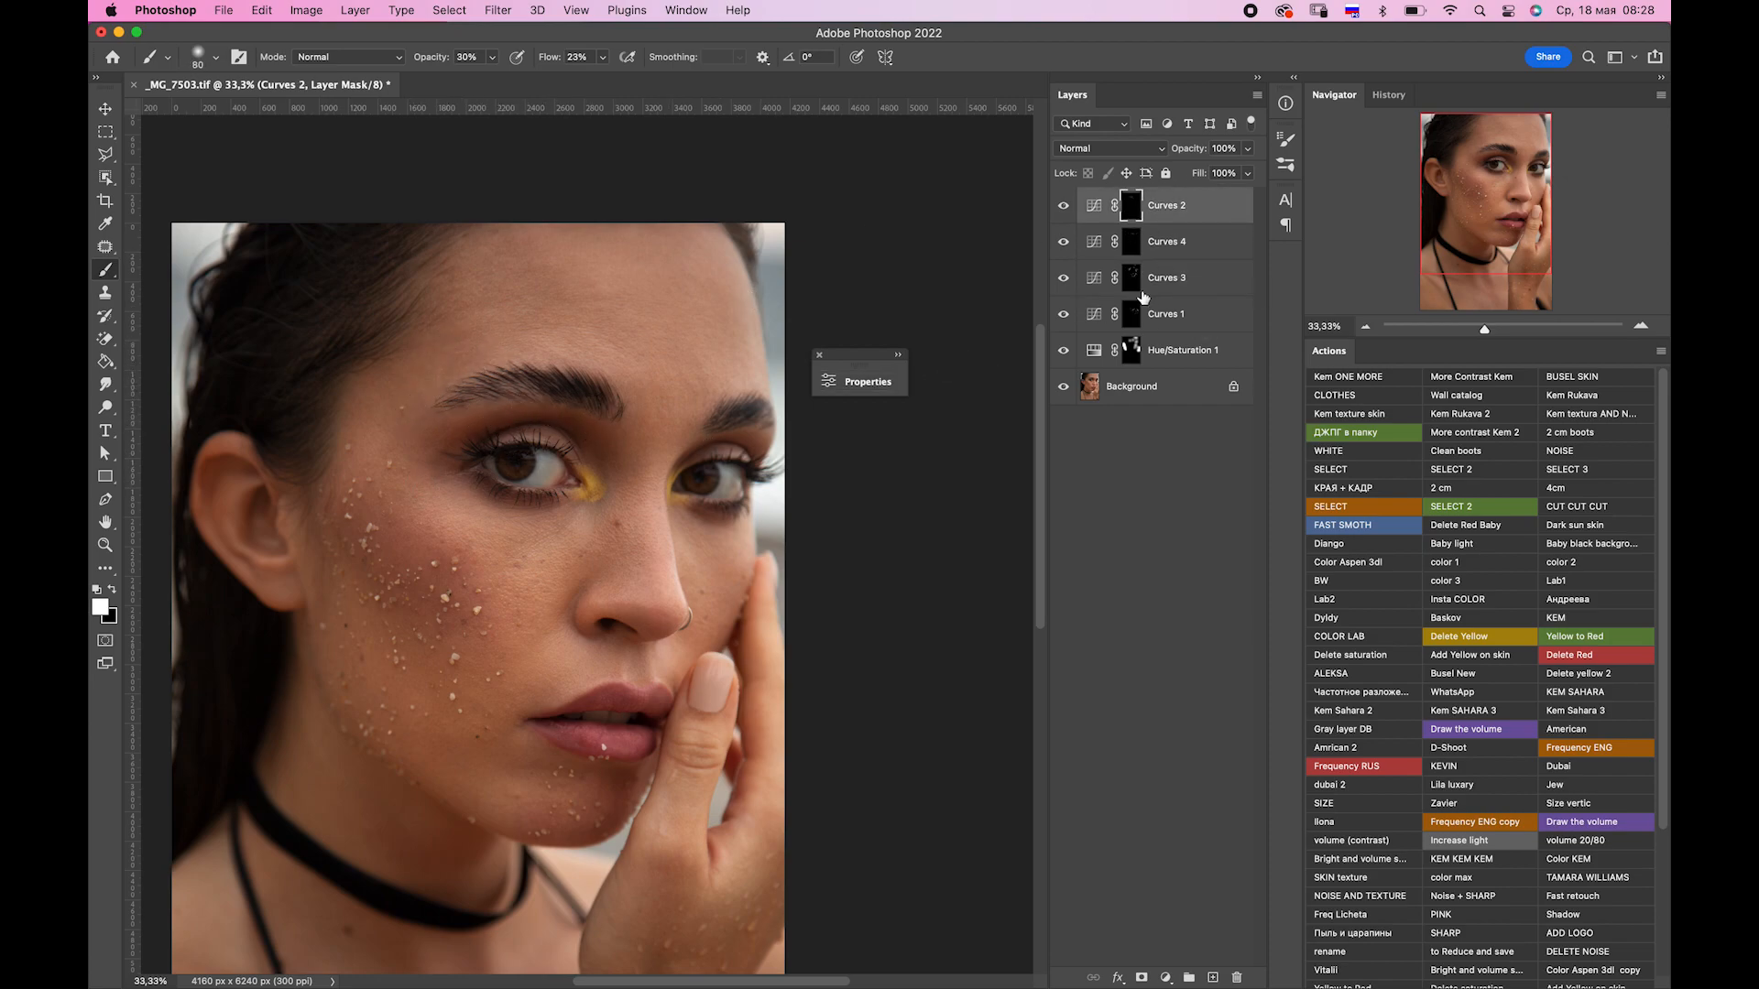
Paint on the Curves 3 mask over the forehead with a brush of size 200 and larger.
click(1179, 284)
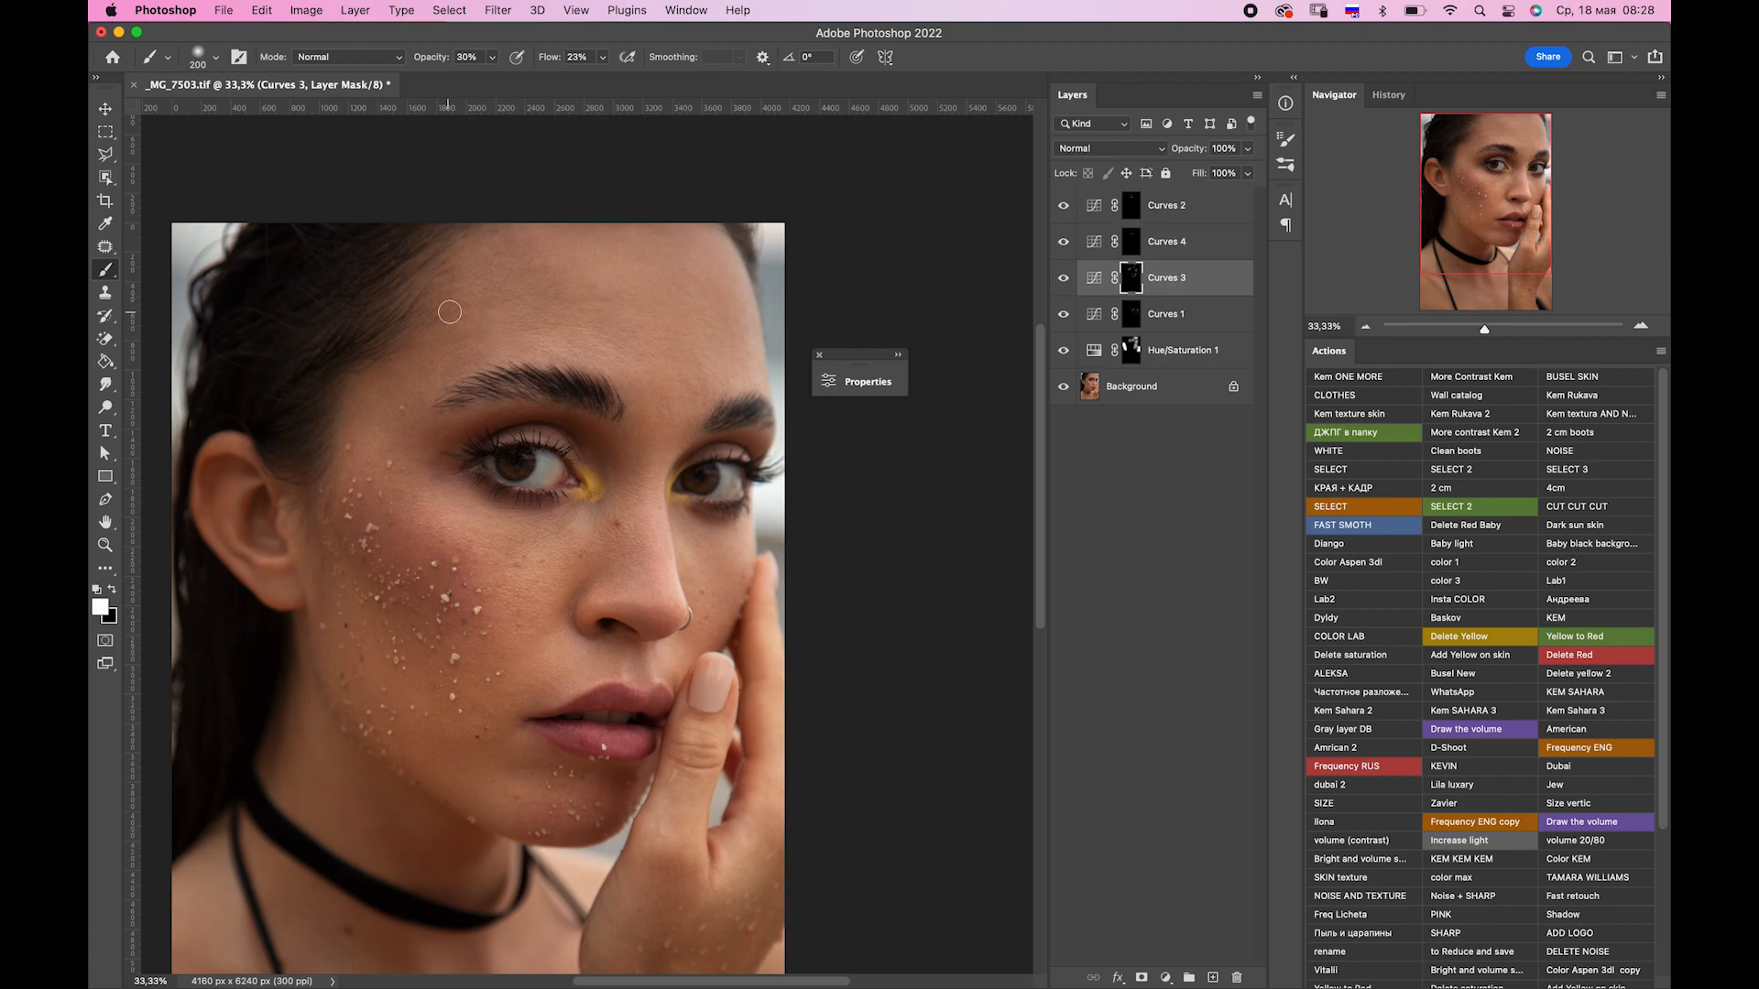
key(bracketright)
key(bracketright)
key(bracketright)
key(bracketright)
key(bracketright)
key(bracketright)
key(bracketleft)
key(bracketleft)
key(bracketleft)
Paint broad tonal corrections on the Curves 4 mask with a size 300 brush.
click(1130, 254)
key(bracketleft)
key(bracketleft)
key(bracketleft)
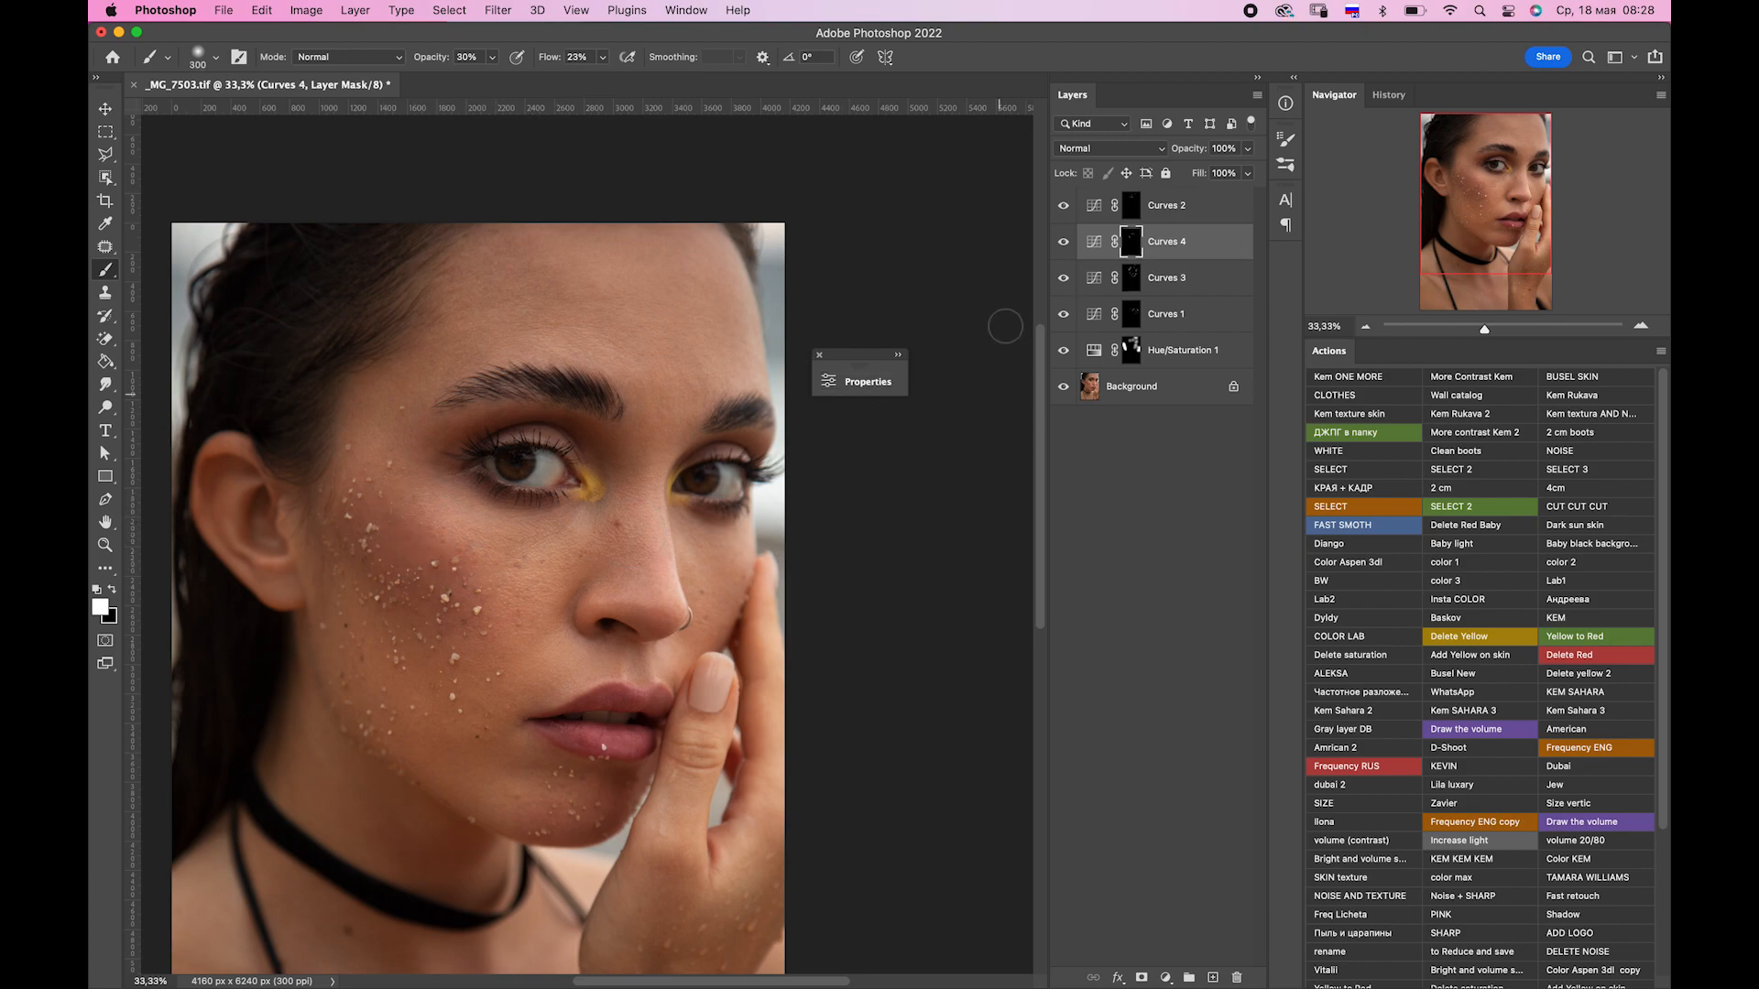
Paint on the Curves 3 mask near the outer corner of the nearer eye with a brush of about size 125.
click(1189, 288)
key(bracketleft)
key(bracketleft)
key(bracketleft)
key(bracketleft)
key(bracketleft)
key(bracketleft)
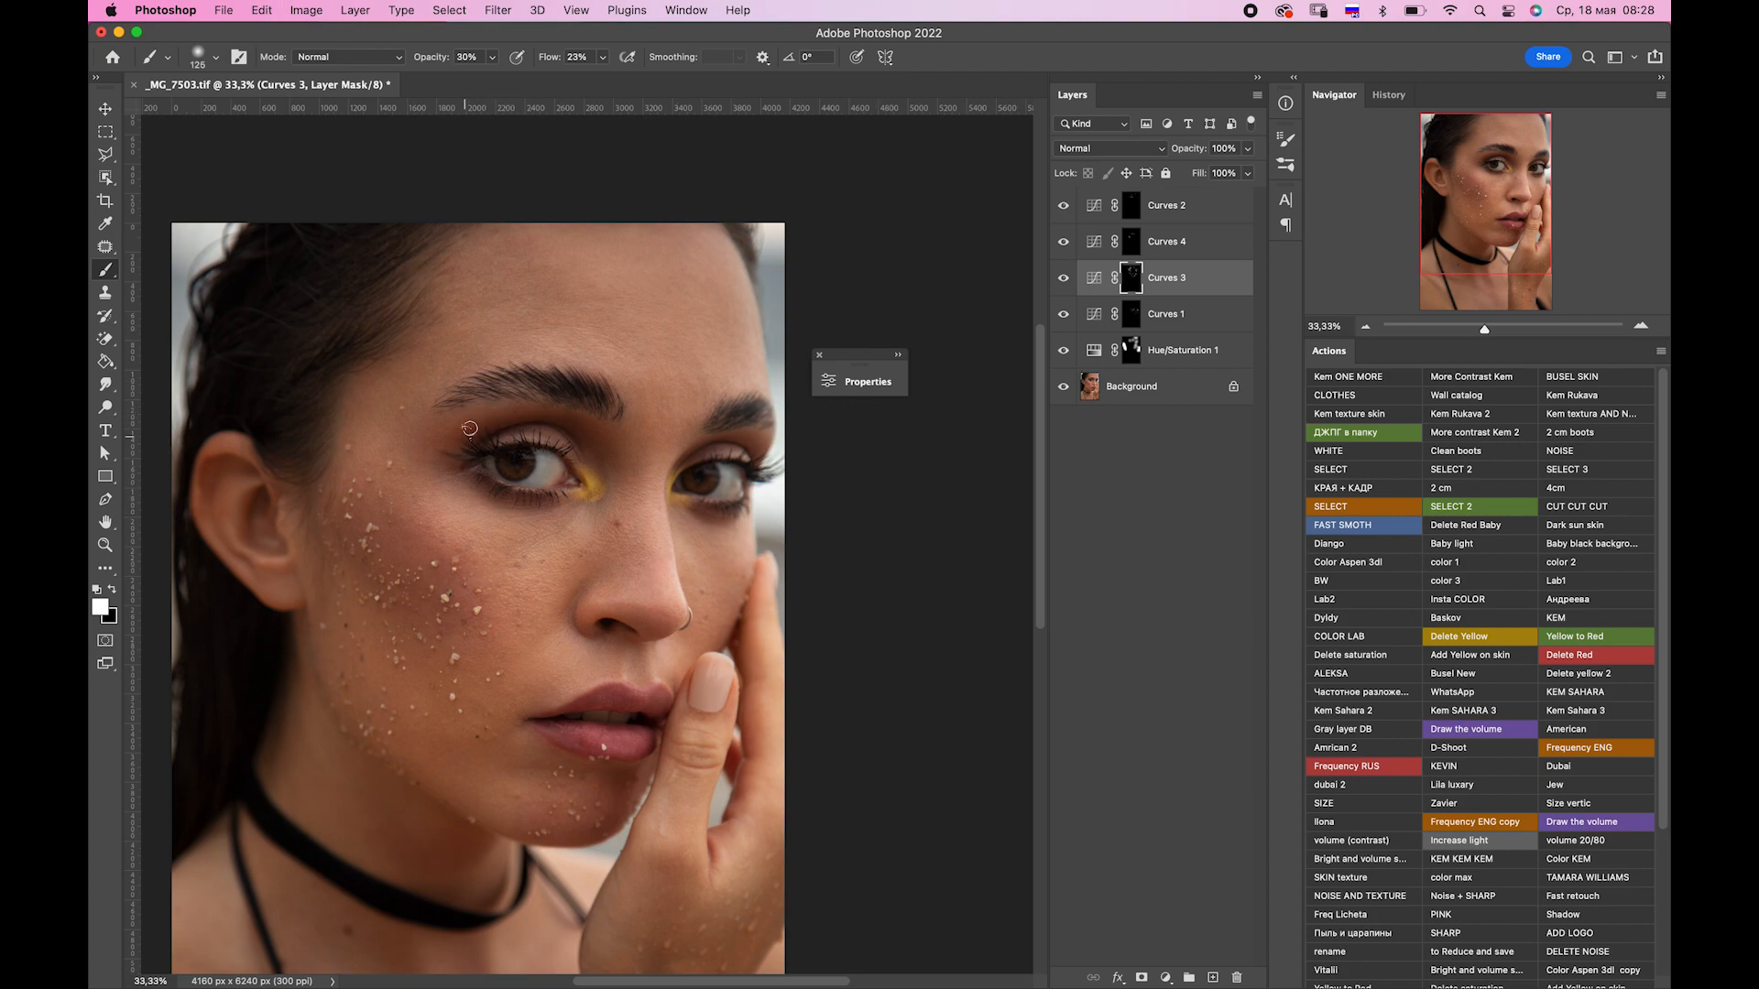
key(bracketright)
key(bracketright)
key(bracketright)
key(bracketright)
Paint on the Curves 2 mask with a size 80 brush below the brow and a size 400 brush on the neck under the jaw.
click(1179, 217)
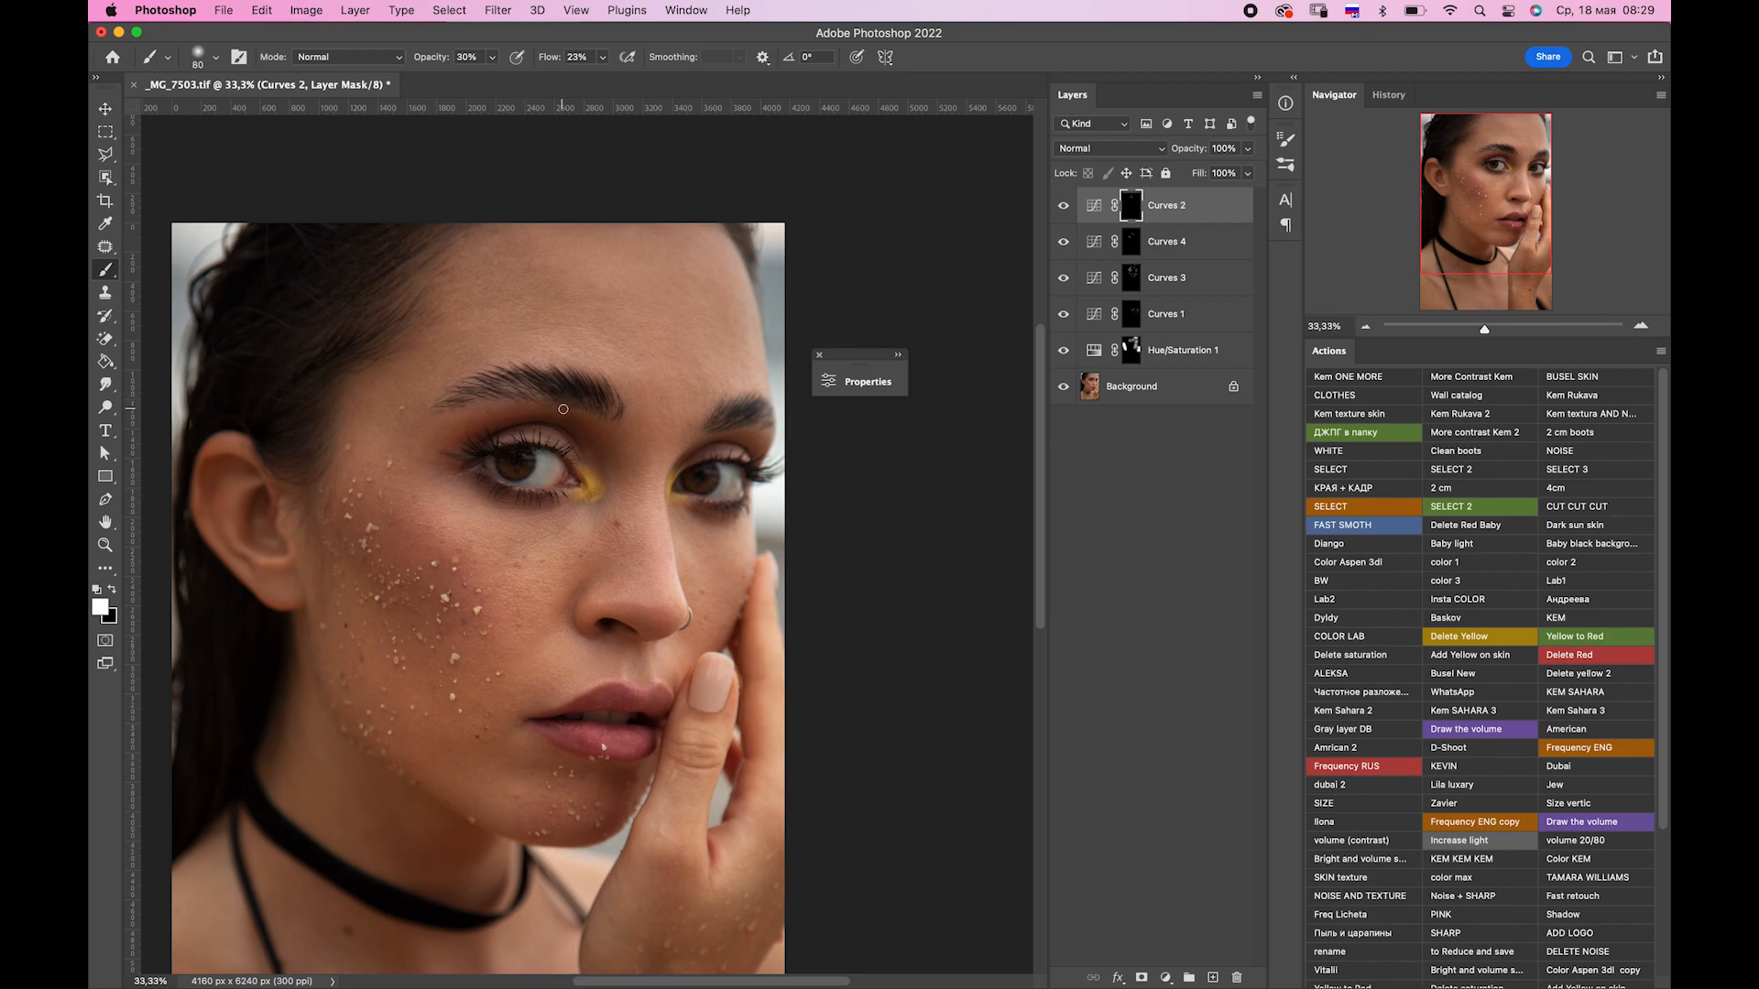
scroll(735, 392, down, 2)
scroll(735, 392, right, 1)
click(1190, 291)
key(super+minus)
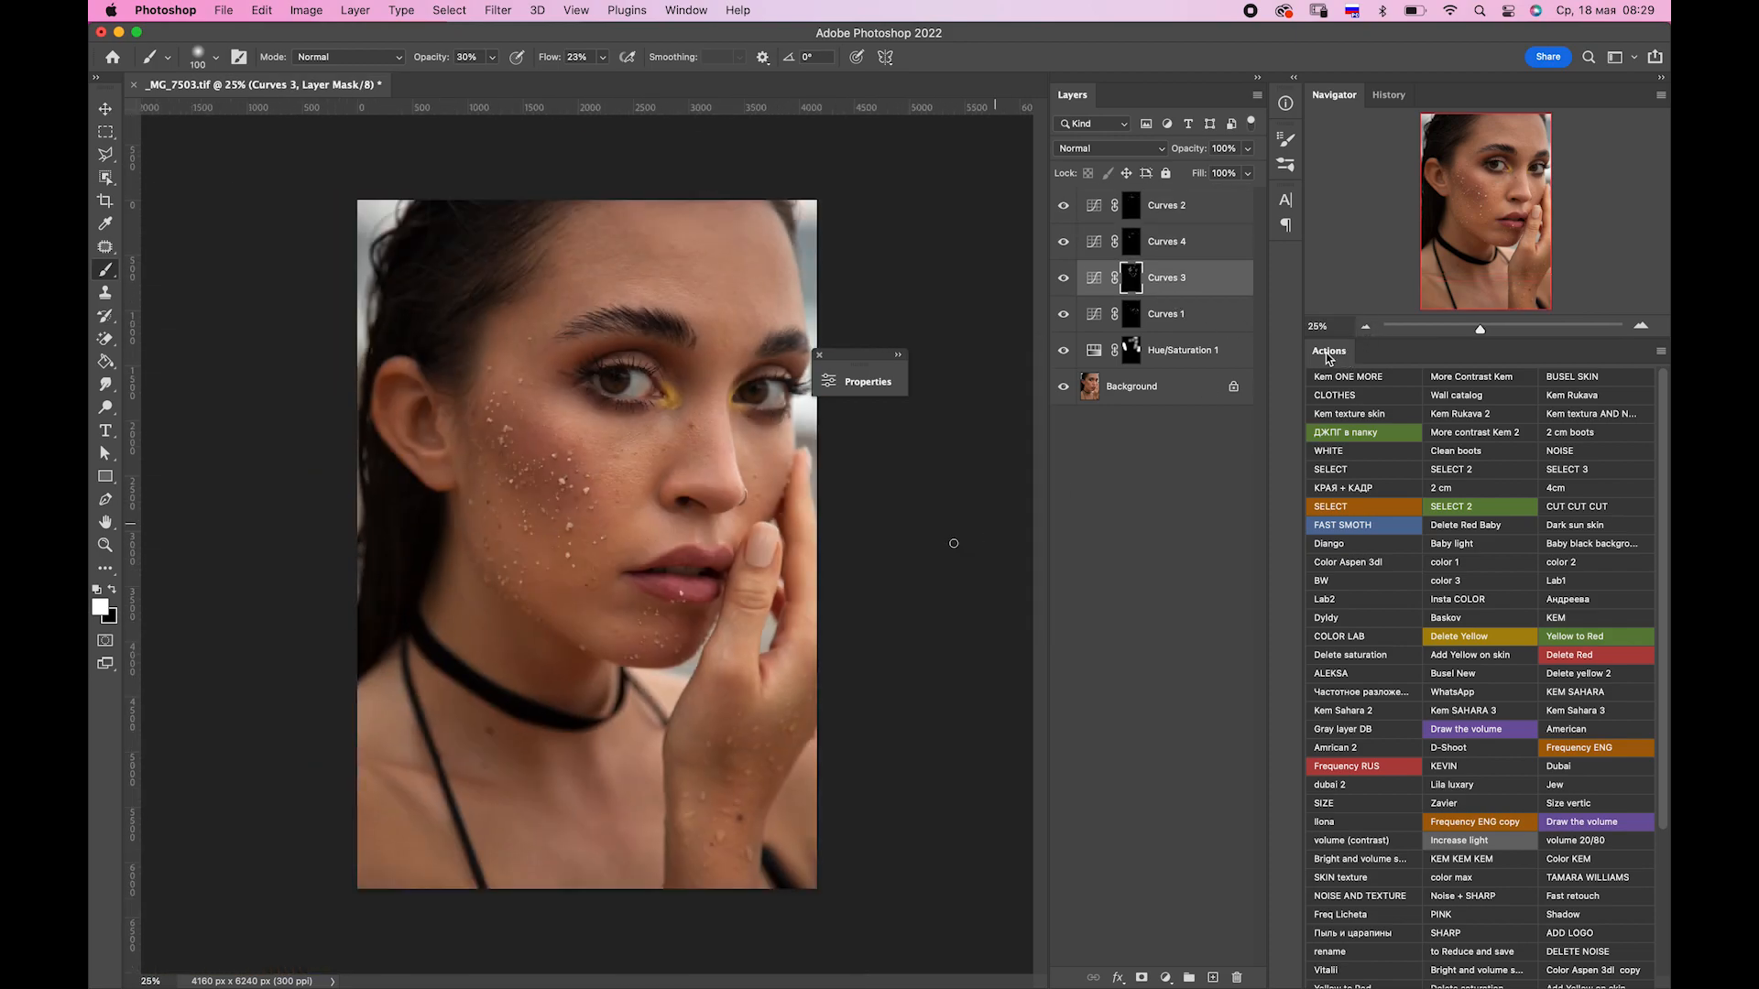
key(alt+bracketright)
key(alt+bracketright)
key(bracketright)
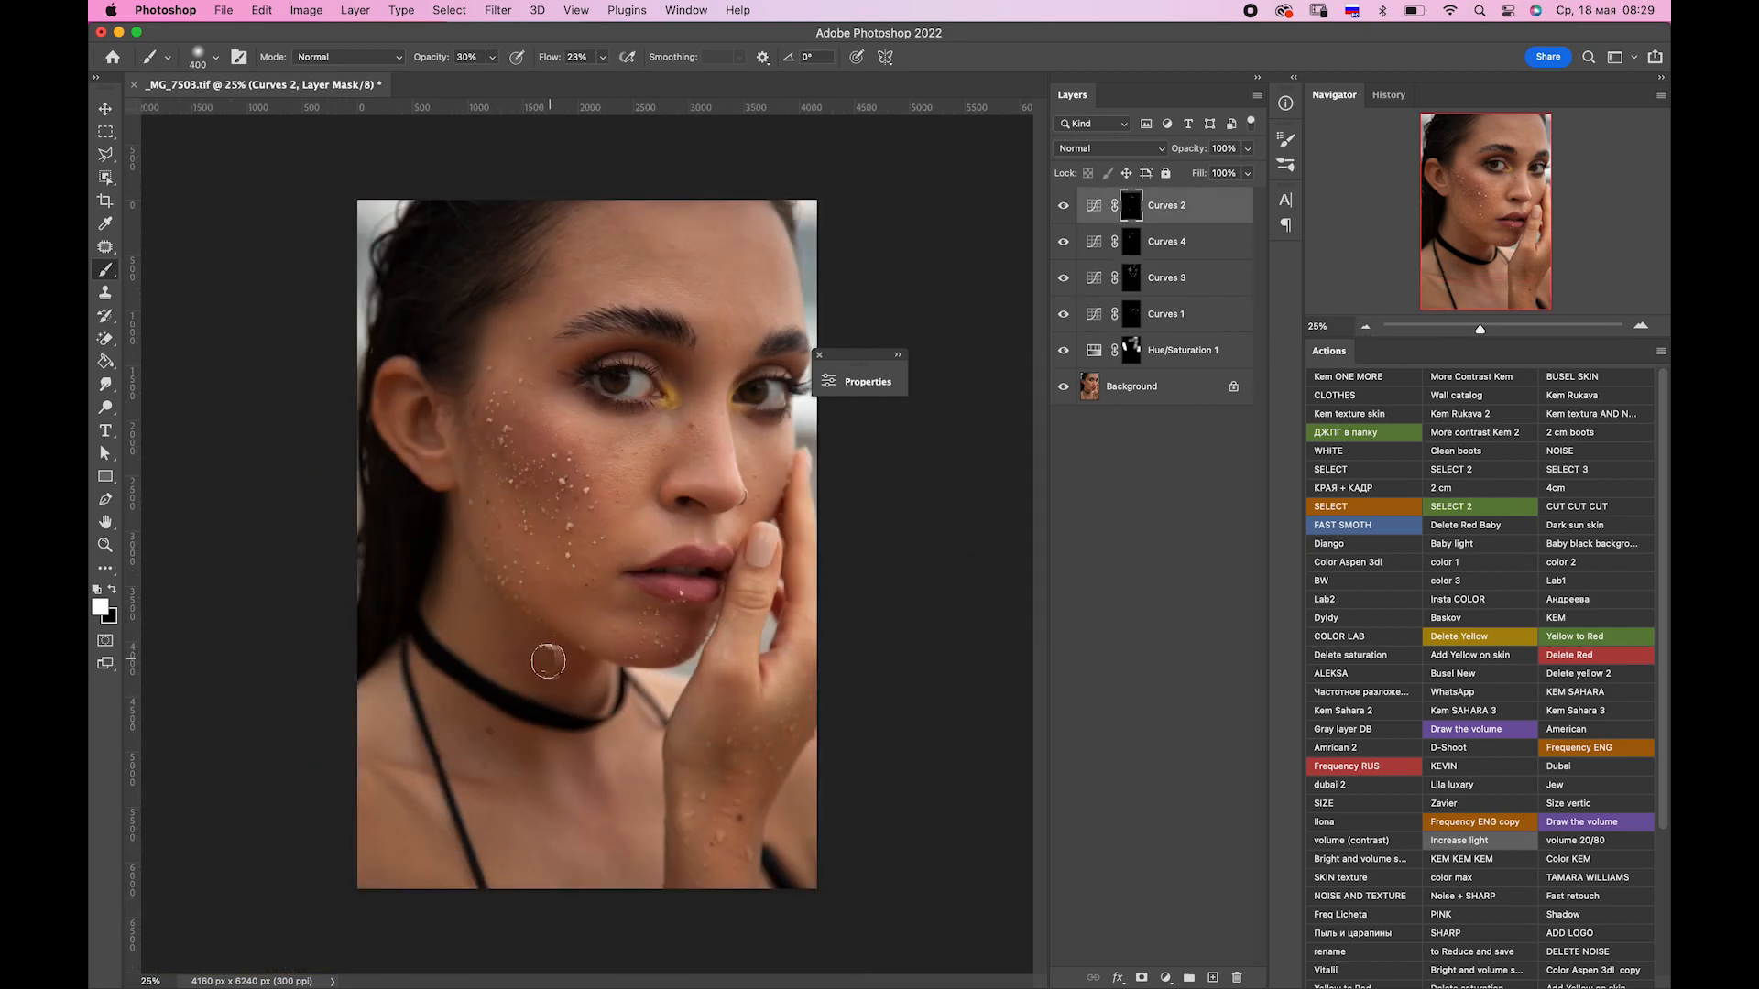
Paint on the Curves 3 mask along the shadow under the jaw, starting with a size 175 brush.
key(alt+bracketleft)
key(alt+bracketleft)
key(bracketright)
key(bracketright)
key(bracketright)
key(bracketright)
key(bracketright)
key(bracketright)
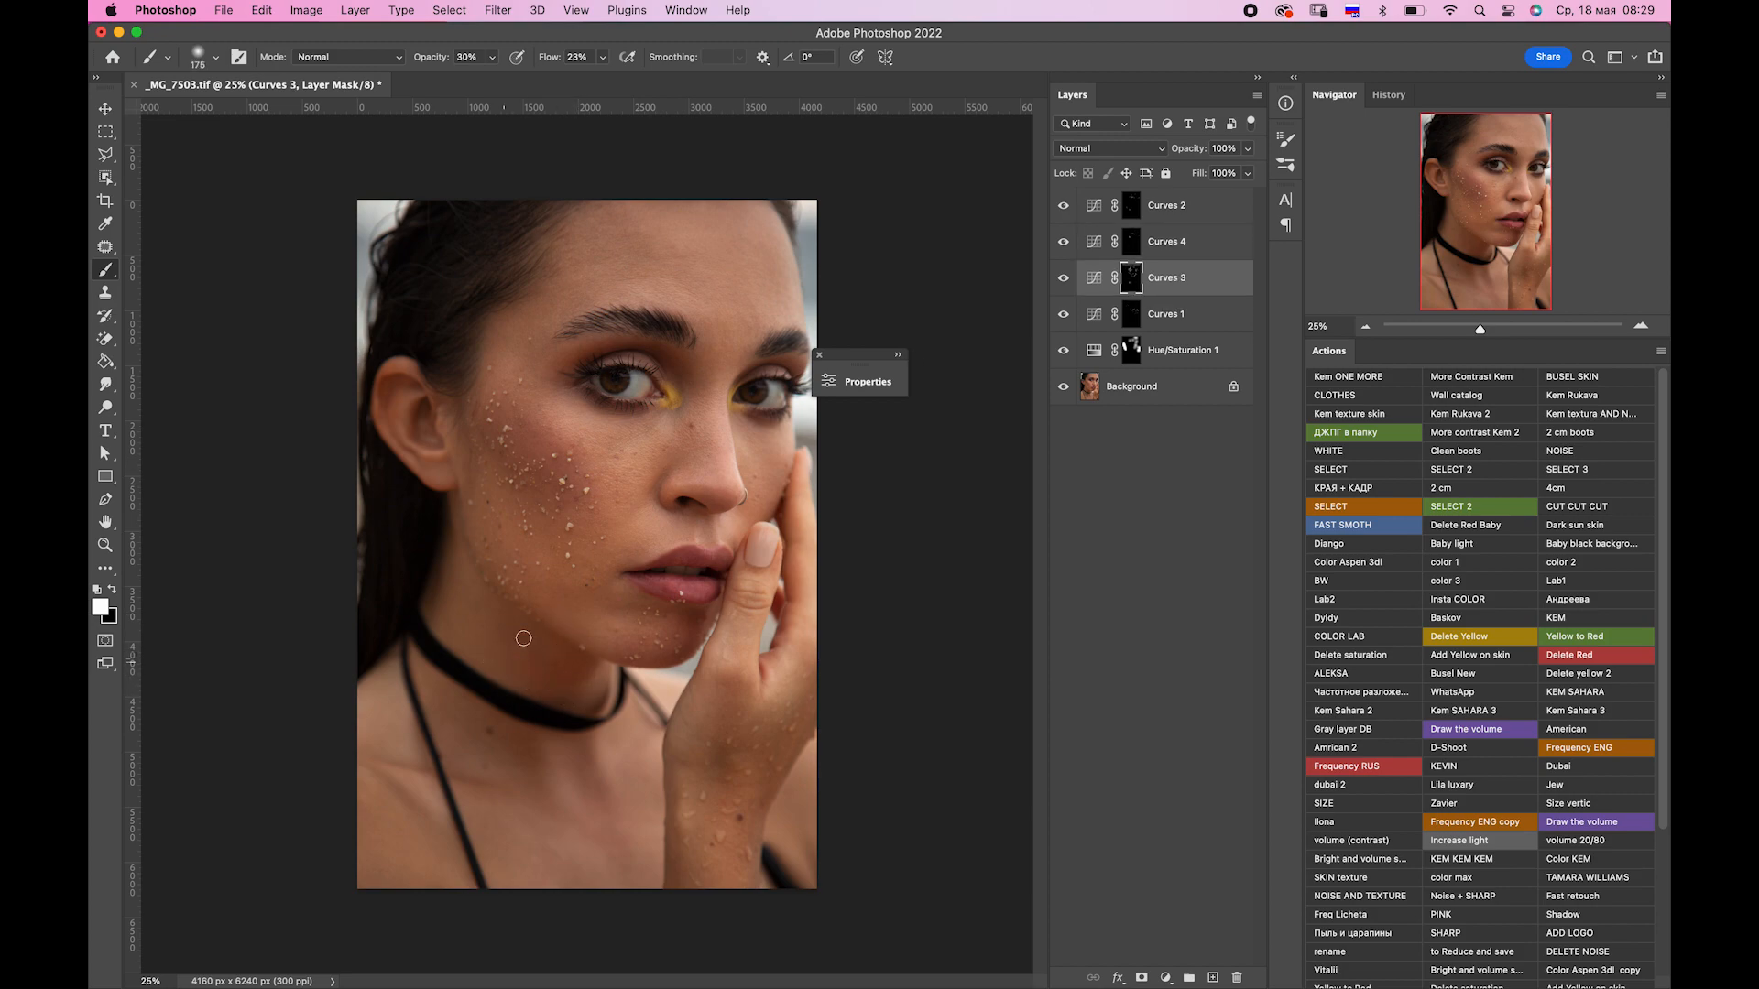
key(bracketright)
key(bracketright)
Run the Delete Yellow action and paint its Hue/Saturation mask over the neck with a brush of about size 600.
click(1451, 641)
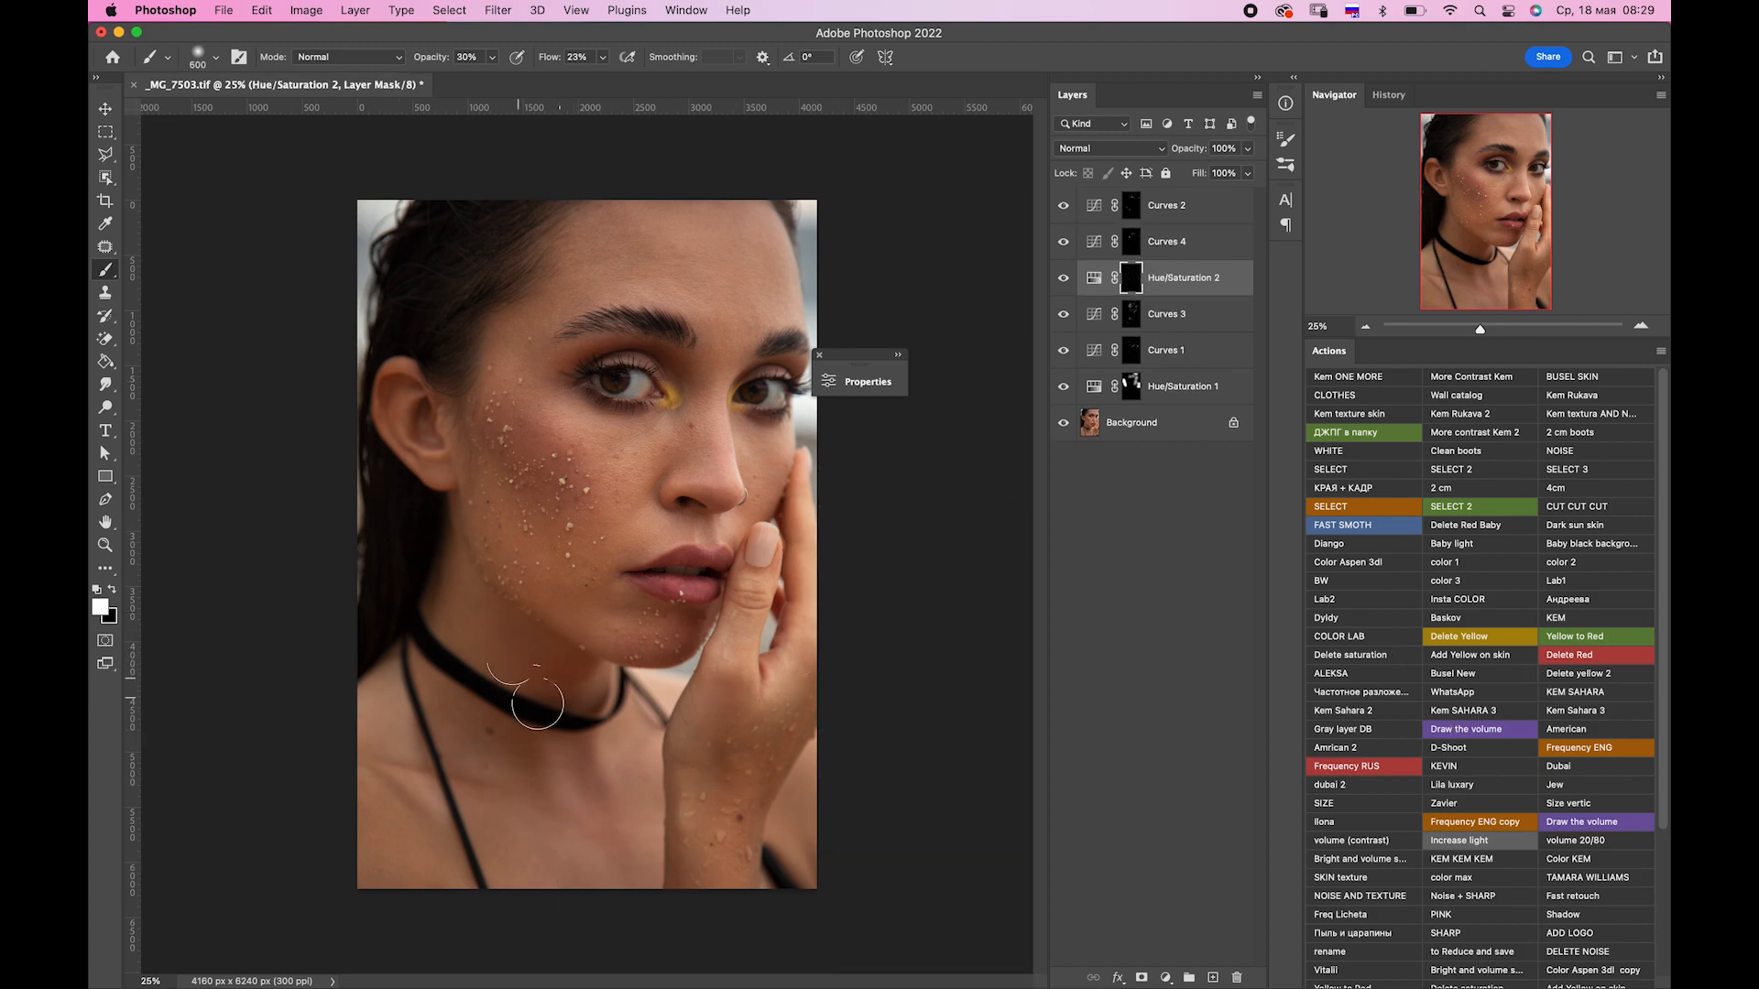
key(bracketleft)
key(bracketleft)
key(bracketleft)
Run the Draw the volume action and paint on the Curves 5 mask down the jaw and neck with an enlarged brush.
click(1448, 725)
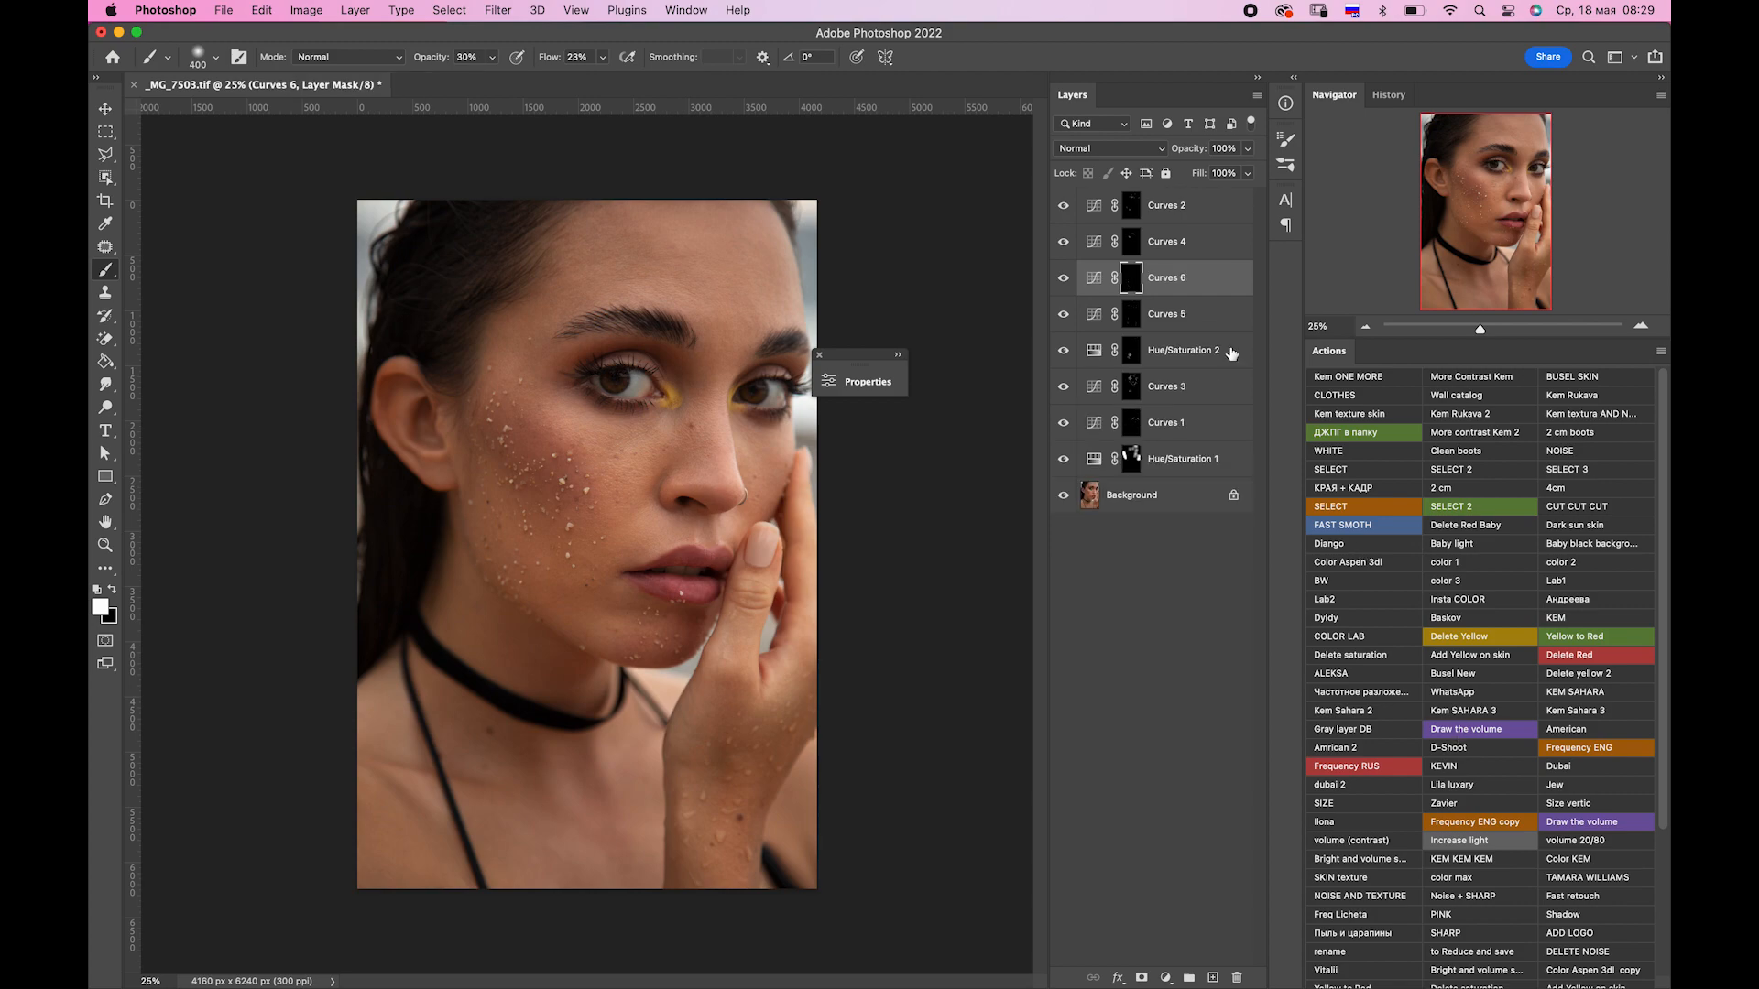
click(1220, 319)
key(bracketright)
key(bracketright)
key(bracketright)
key(bracketright)
mouse_move(501, 595)
mouse_down()
mouse_move(464, 737)
mouse_move(497, 765)
mouse_up()
Run the Yellow to Red action and paint its Curves mask over the neck, chest and hand with a brush of about size 900.
click(1571, 639)
key(bracketright)
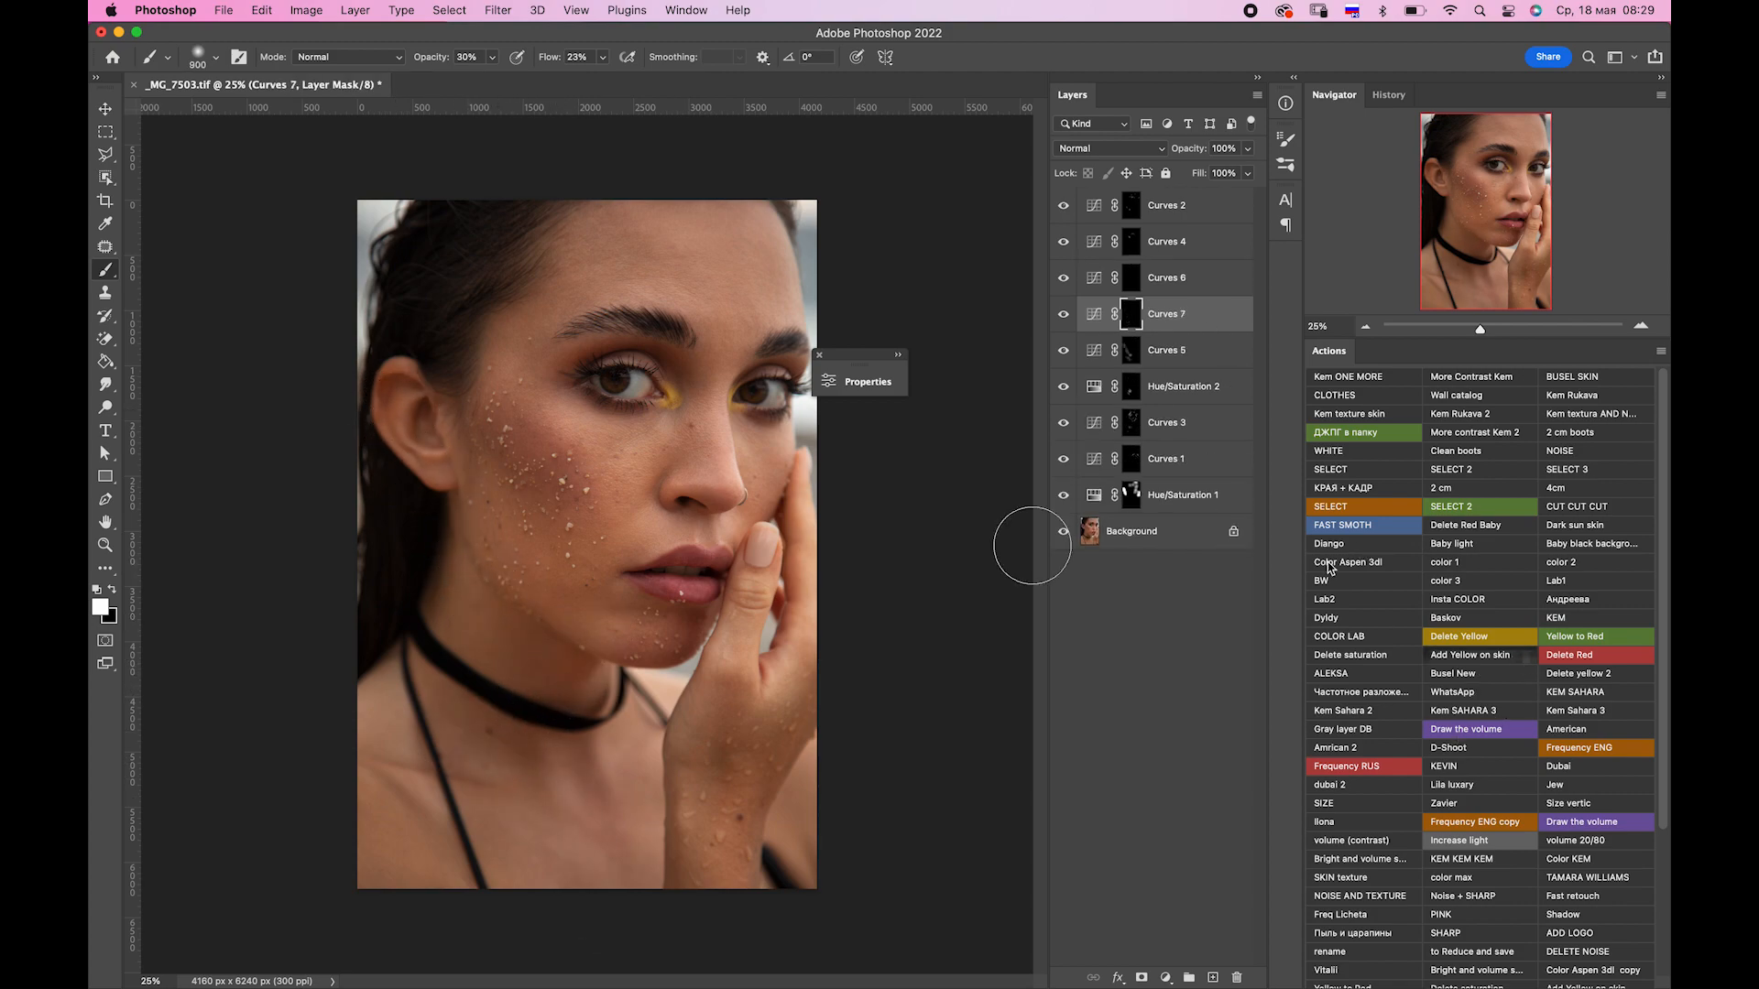
mouse_move(421, 605)
mouse_down()
mouse_move(443, 820)
mouse_move(552, 934)
mouse_up()
key(bracketright)
drag(701, 893, 738, 772)
key(bracketright)
key(bracketright)
key(bracketleft)
key(bracketleft)
key(bracketleft)
key(bracketleft)
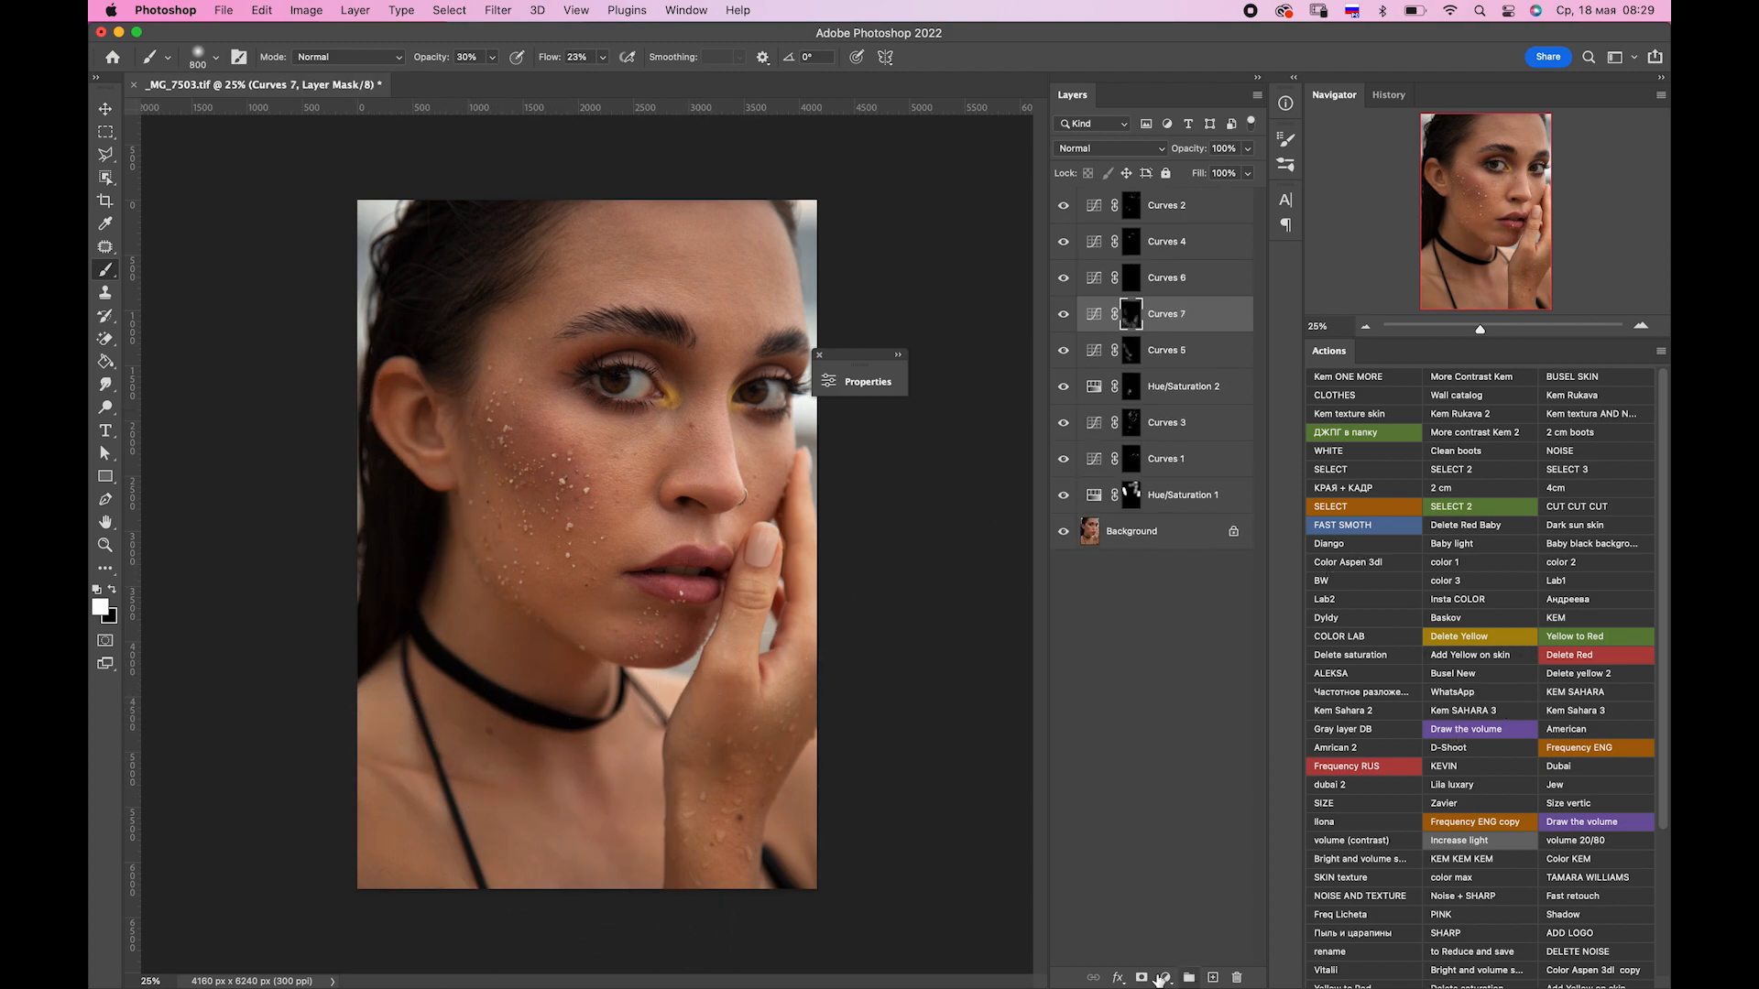
Add a Hue/Saturation adjustment layer above Curves 7, adjust its colour settings, and invert its mask to black.
click(1165, 978)
click(1195, 742)
drag(760, 383, 1087, 356)
click(976, 434)
click(976, 454)
drag(1005, 477, 918, 478)
drag(1035, 612, 1021, 605)
click(1015, 477)
click(1128, 335)
key(super+i)
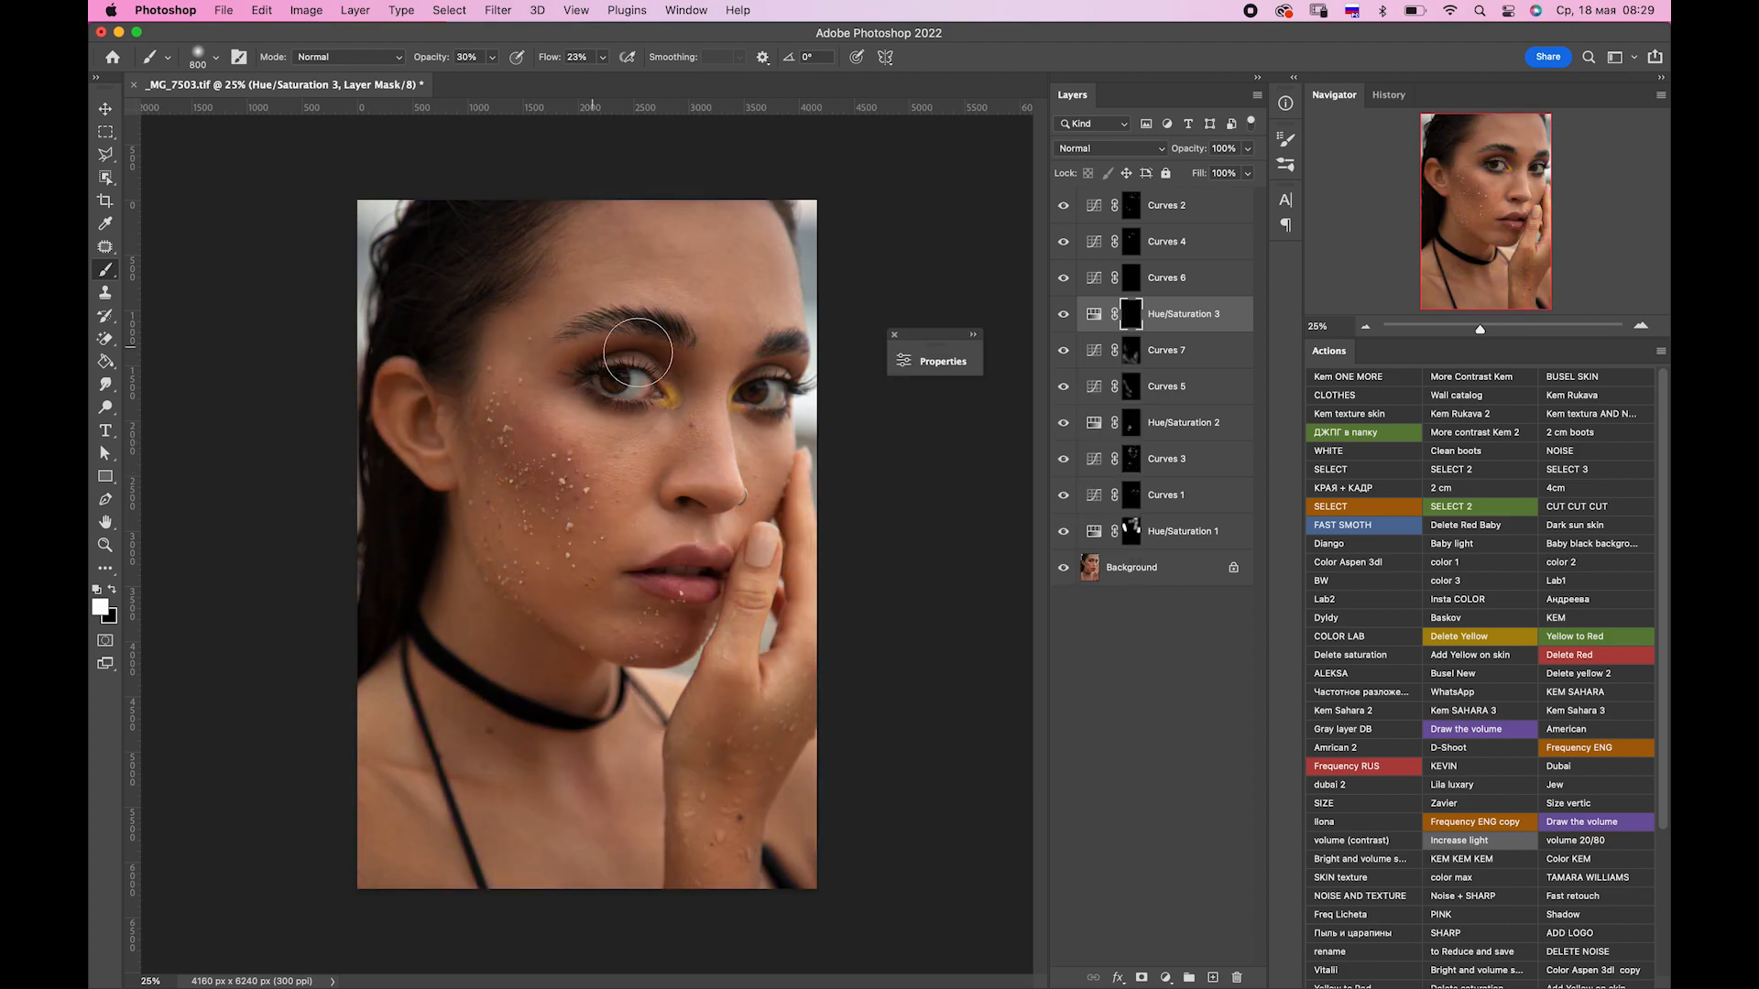
Set the brush flow to 100% and paint on the Hue/Saturation 3 mask over the chin and hand with a size 1100 brush.
drag(549, 56, 667, 48)
key(bracketright)
key(bracketright)
key(bracketright)
click(643, 649)
drag(810, 513, 733, 751)
Run the Draw the volume action above Curves 2, select the Curves 8 mask, and set the brush flow to 18%.
click(1182, 205)
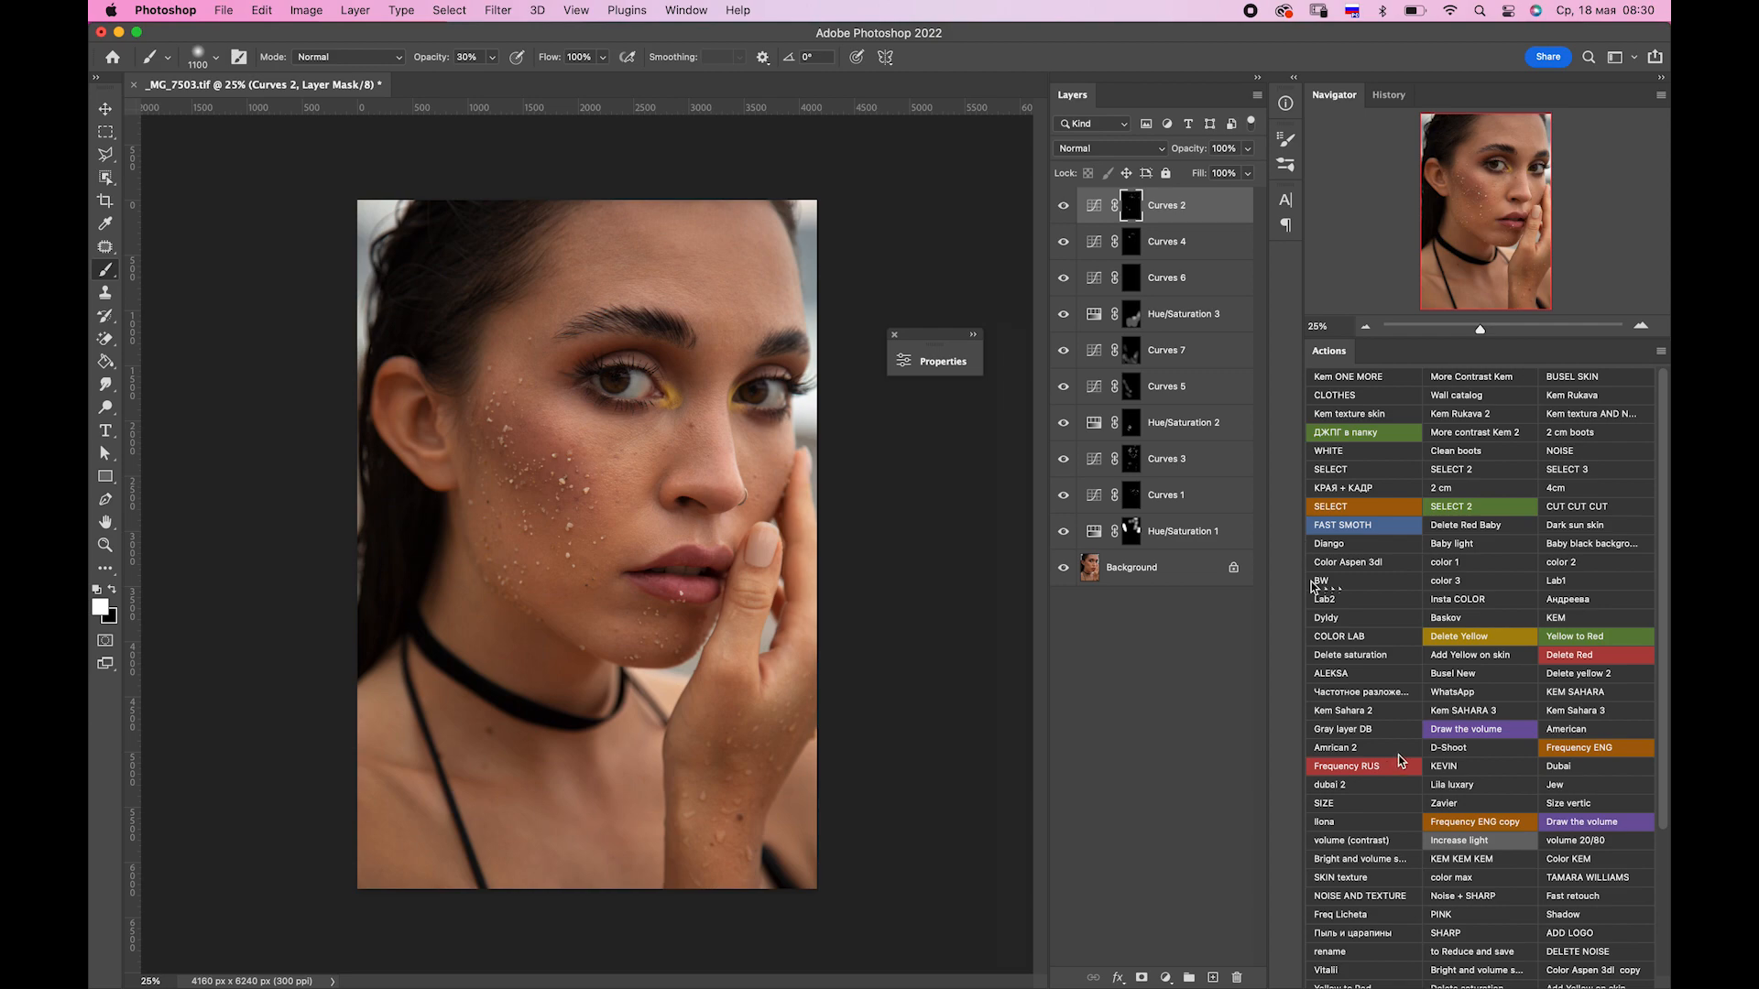
click(1466, 729)
click(1167, 242)
click(603, 57)
drag(608, 79, 535, 80)
Paint fine corrections on the Curves 8 mask around the fingers and mouth with a brush of about size 40 to 50.
key(bracketleft)
key(bracketleft)
key(bracketleft)
key(bracketleft)
key(bracketleft)
key(bracketleft)
key(bracketleft)
key(bracketleft)
key(bracketleft)
key(bracketleft)
key(bracketleft)
key(bracketleft)
key(bracketleft)
key(bracketleft)
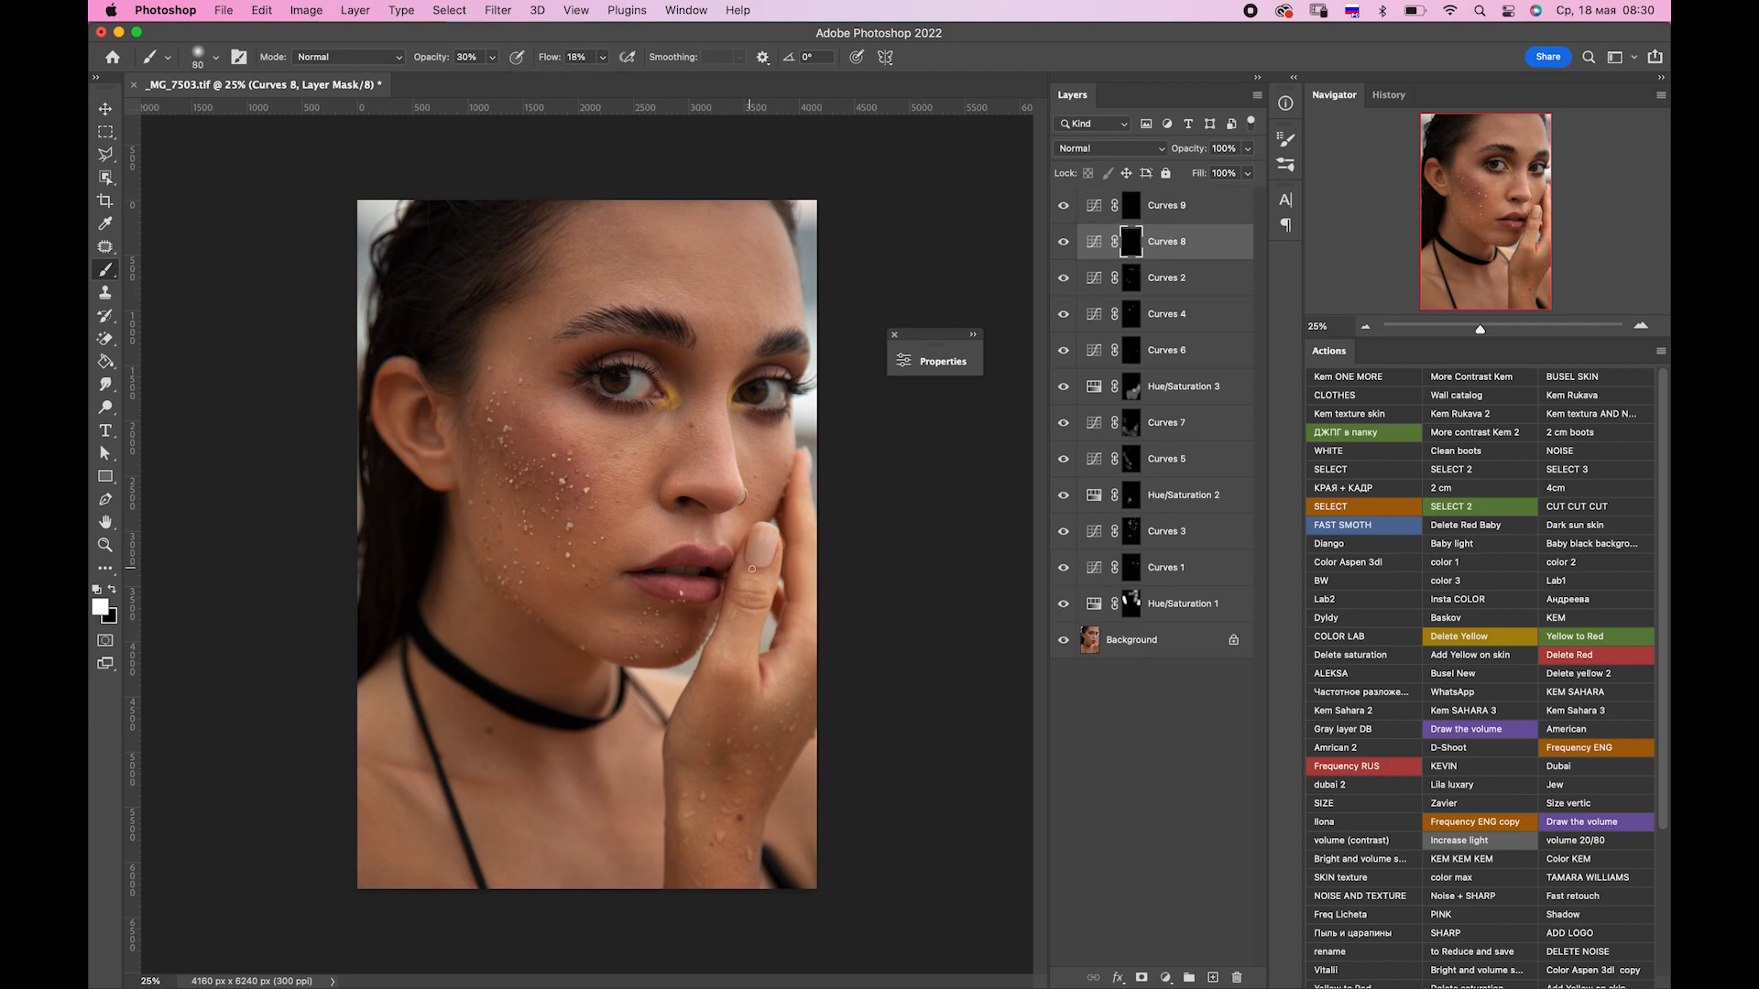
key(super+equal)
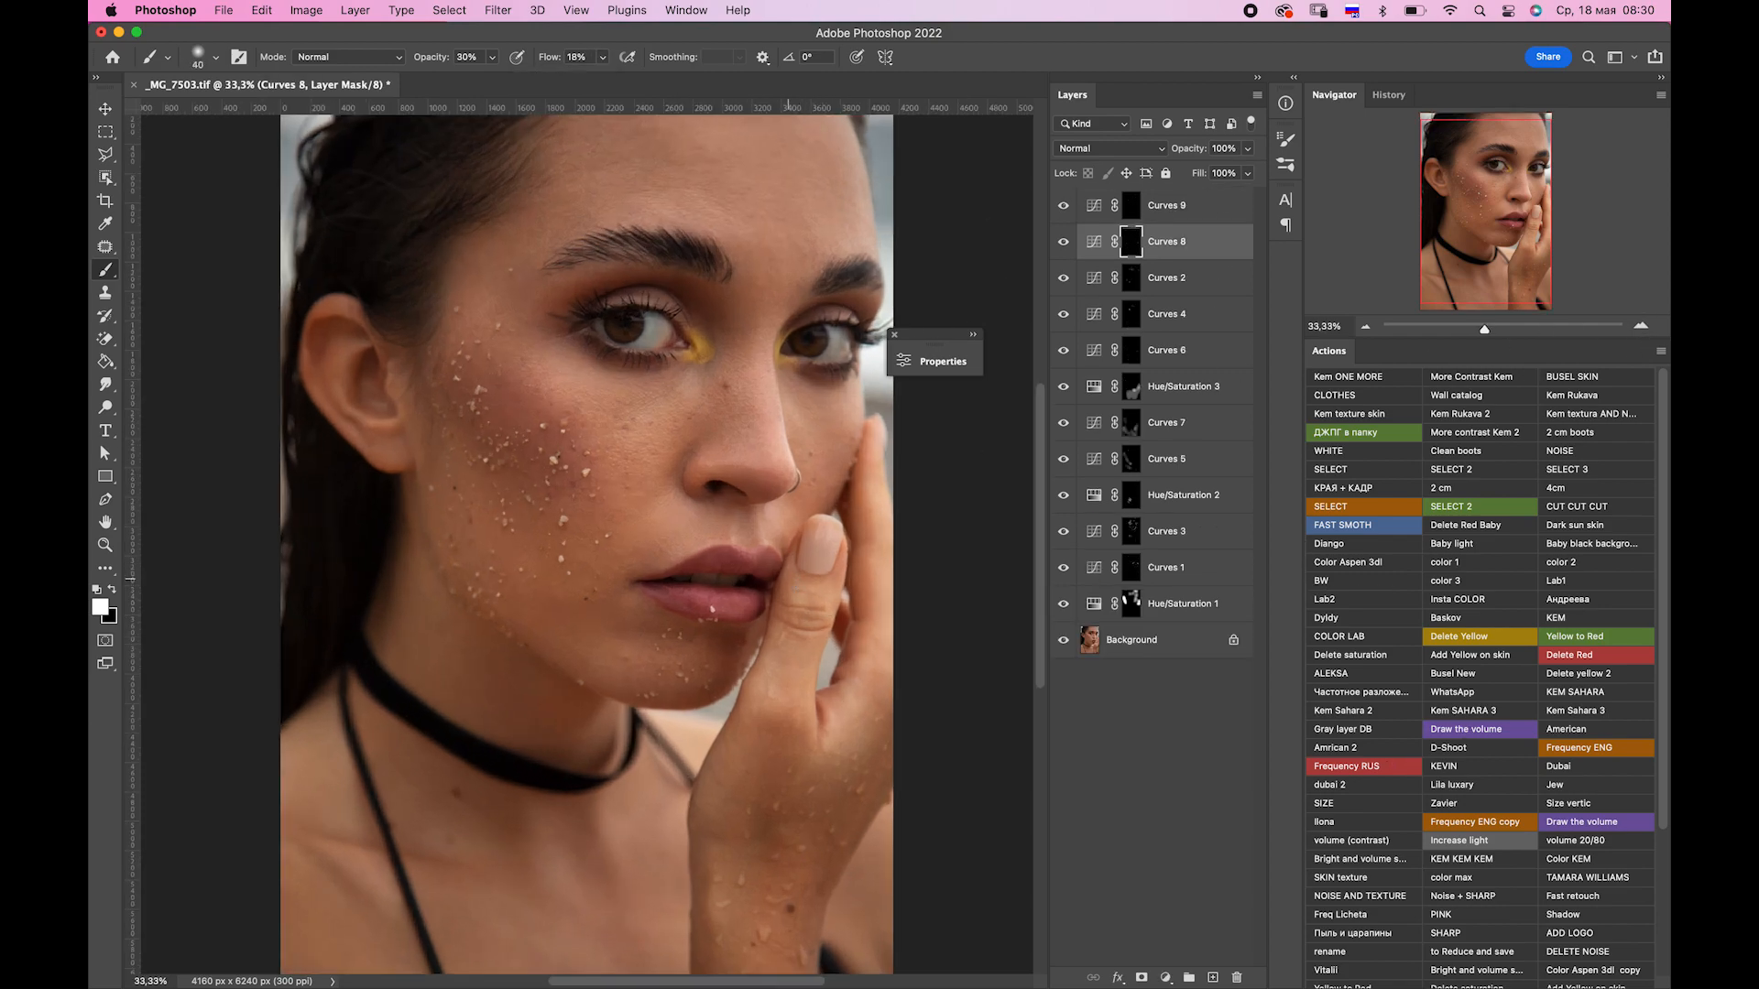
key(bracketleft)
Group all adjustment layers from Curves 9 to Hue/Saturation 1 and compare the portrait with the group hidden and shown.
click(1169, 212)
shift+click(1172, 607)
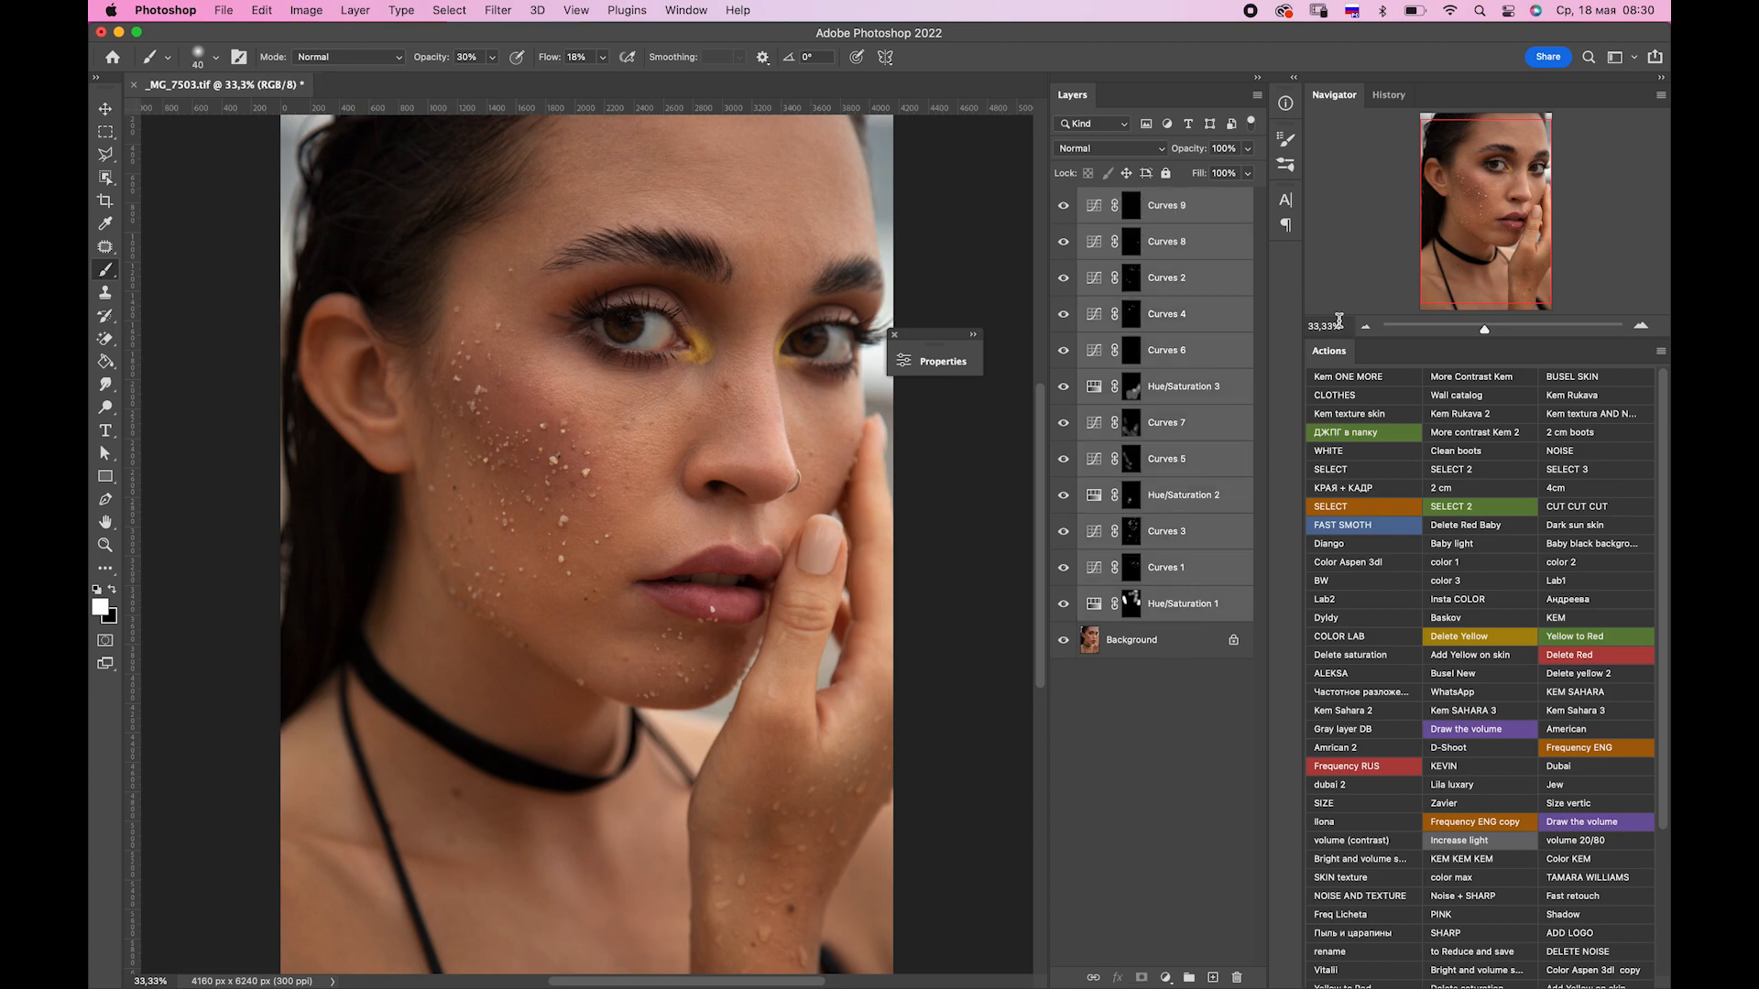
key(super+g)
click(1063, 199)
click(1063, 199)
Run the Draw the volume action above Group 1 and select the Curves 10 mask with a size 175 brush.
key(super+minus)
click(1428, 733)
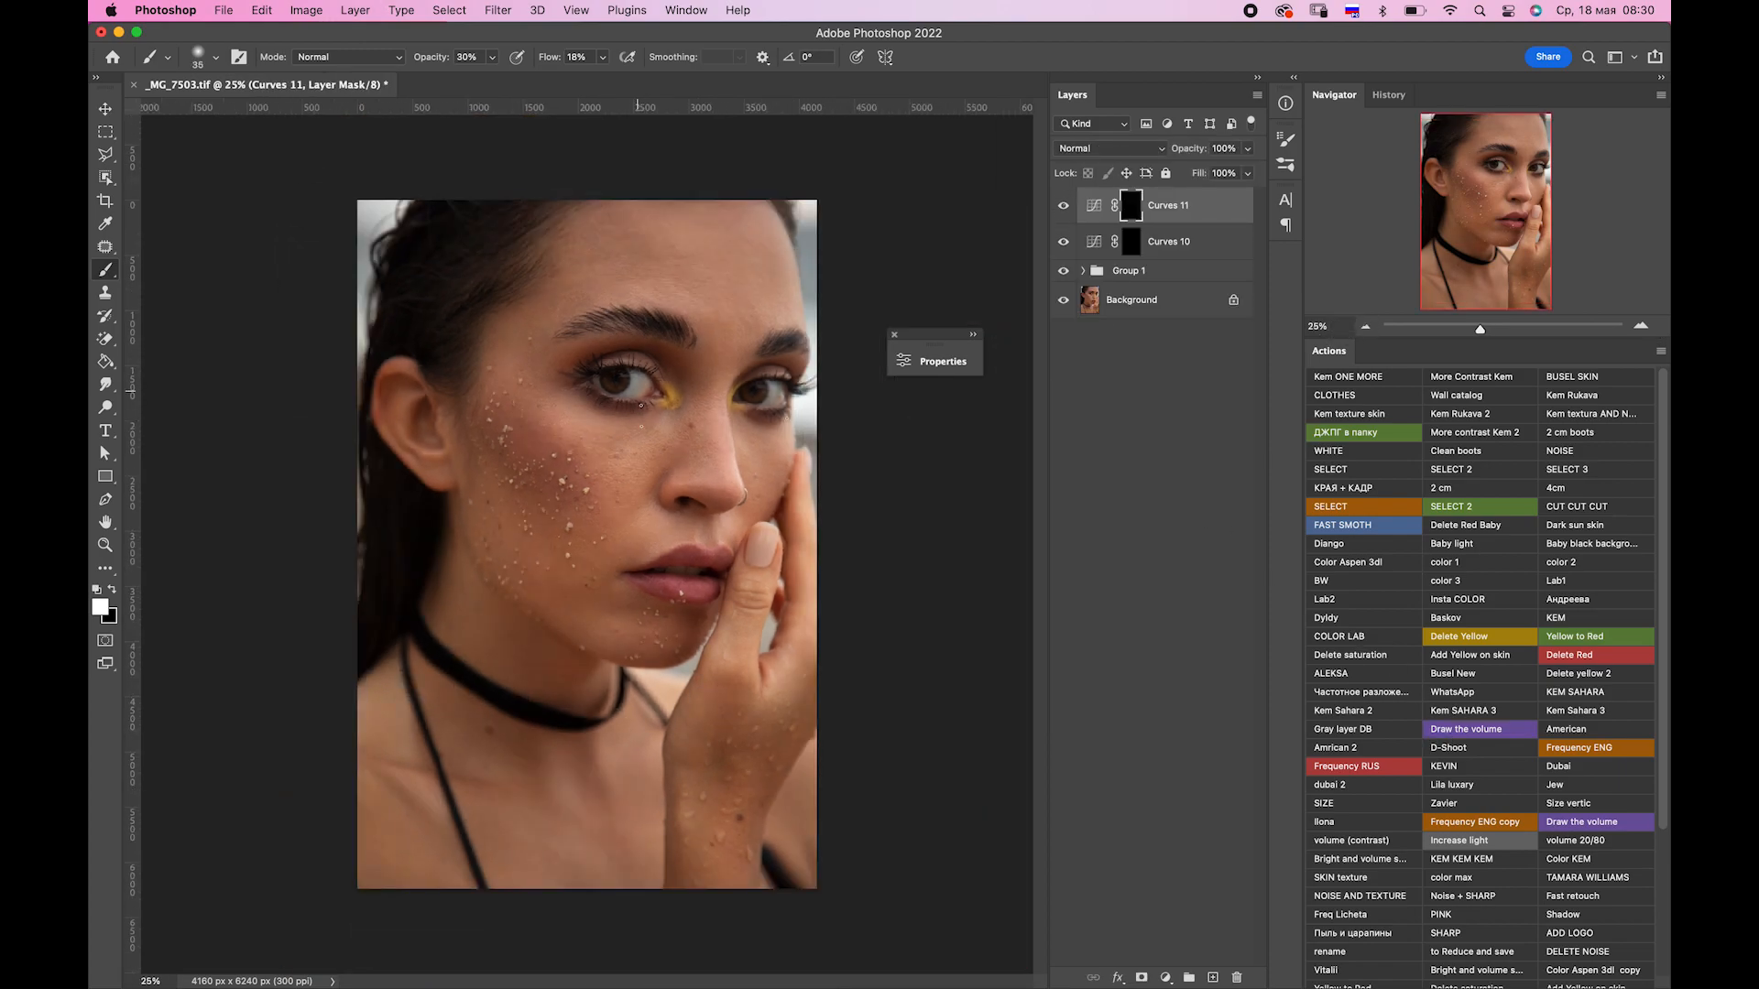
key(bracketright)
key(alt+bracketleft)
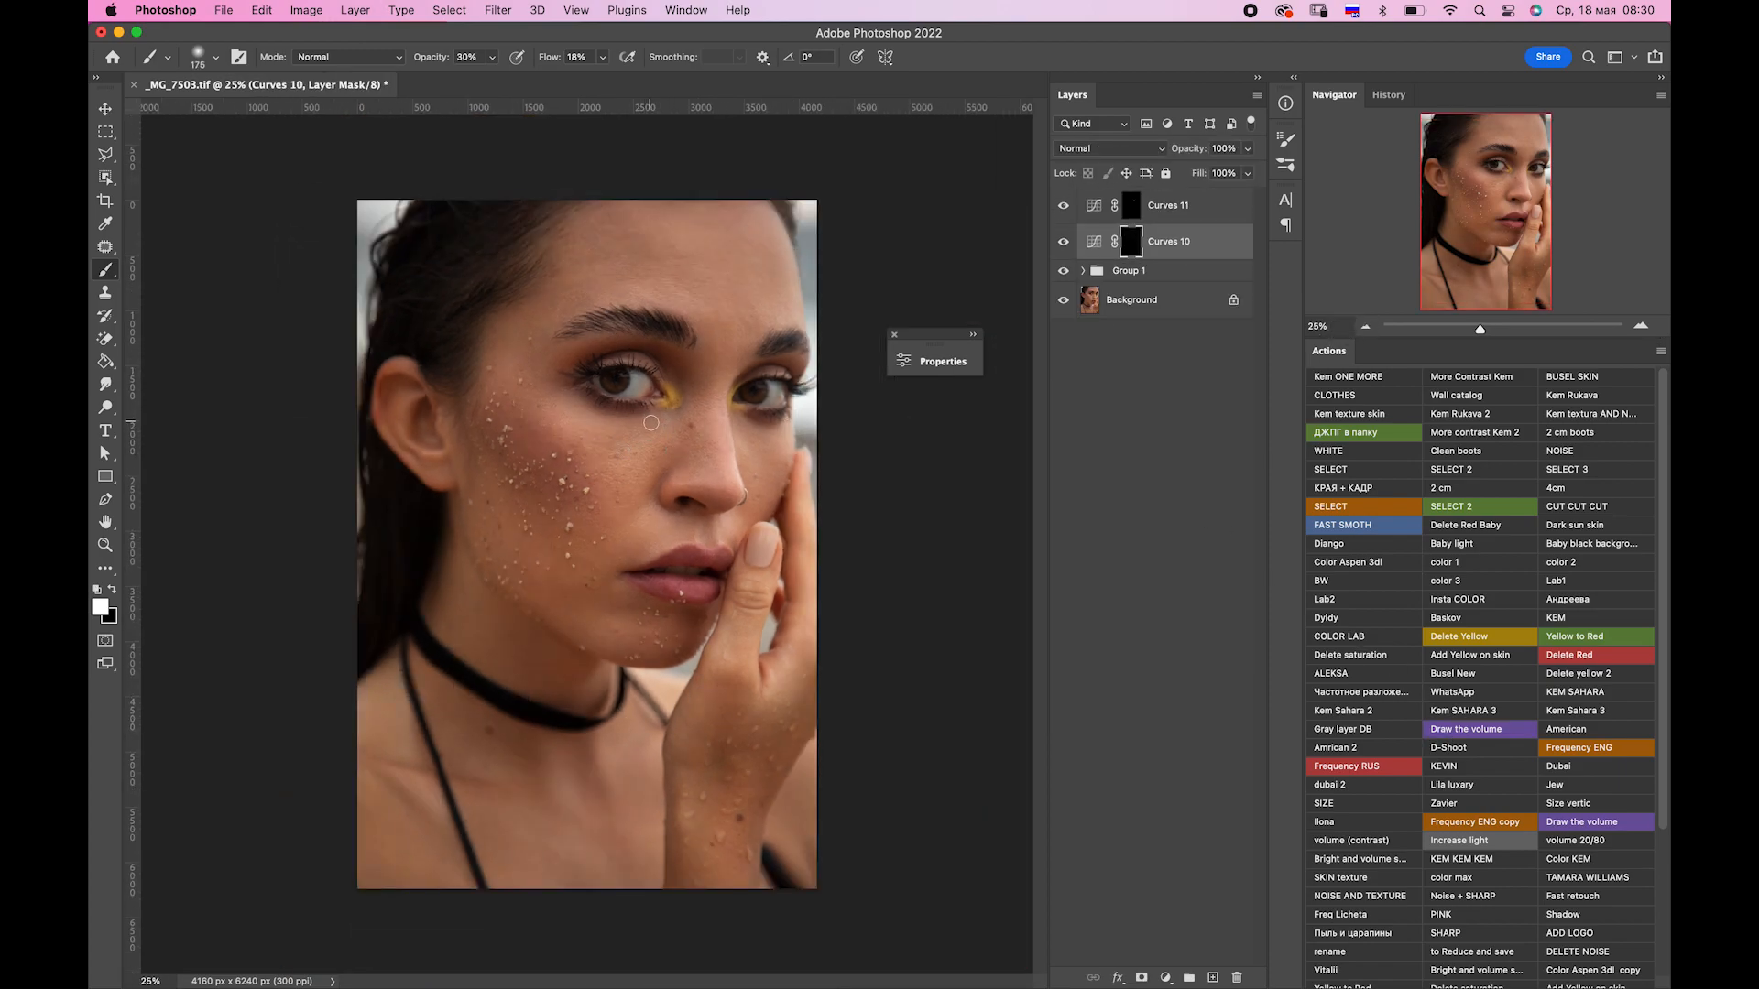
Paint under the nearer eye on the Curves 10 mask and refine the shading on the Curves 11 mask with a size 60 brush.
key(bracketright)
key(bracketright)
key(bracketright)
key(bracketright)
click(1190, 204)
key(bracketleft)
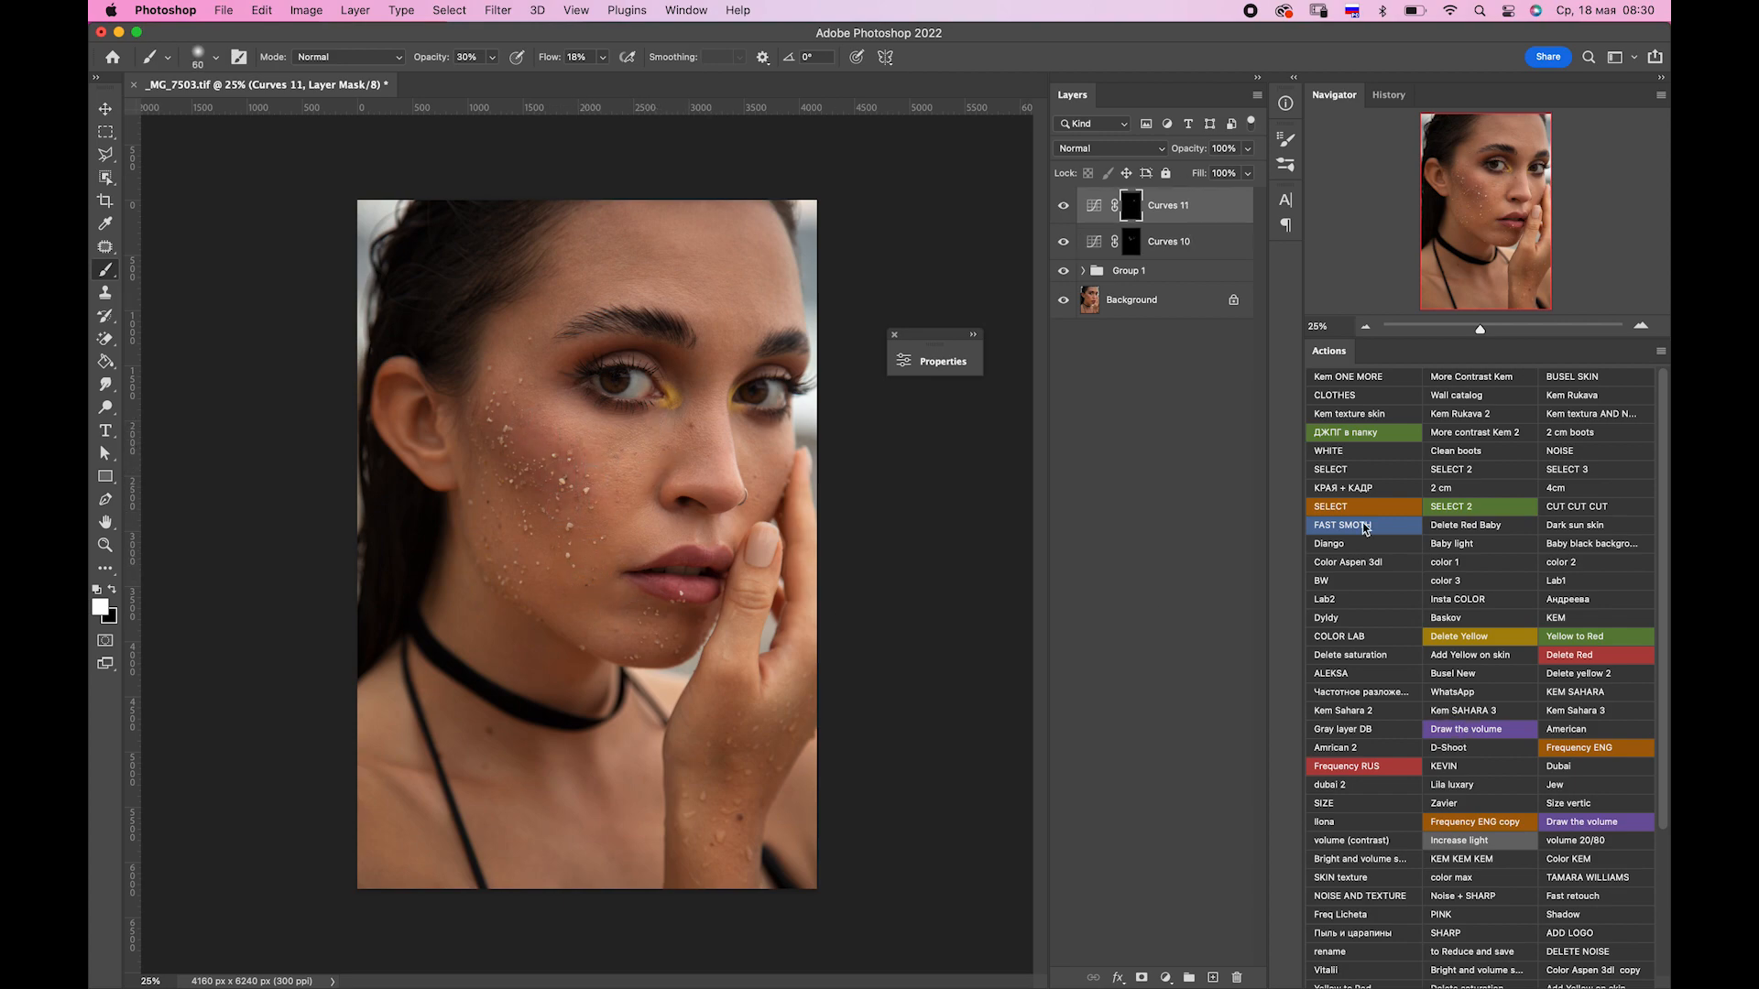
Add another pair of Curves layers with black masks above Curves 11, and select the uppermost mask with a size 70 brush.
click(1363, 525)
key(alt+bracketright)
key(bracketleft)
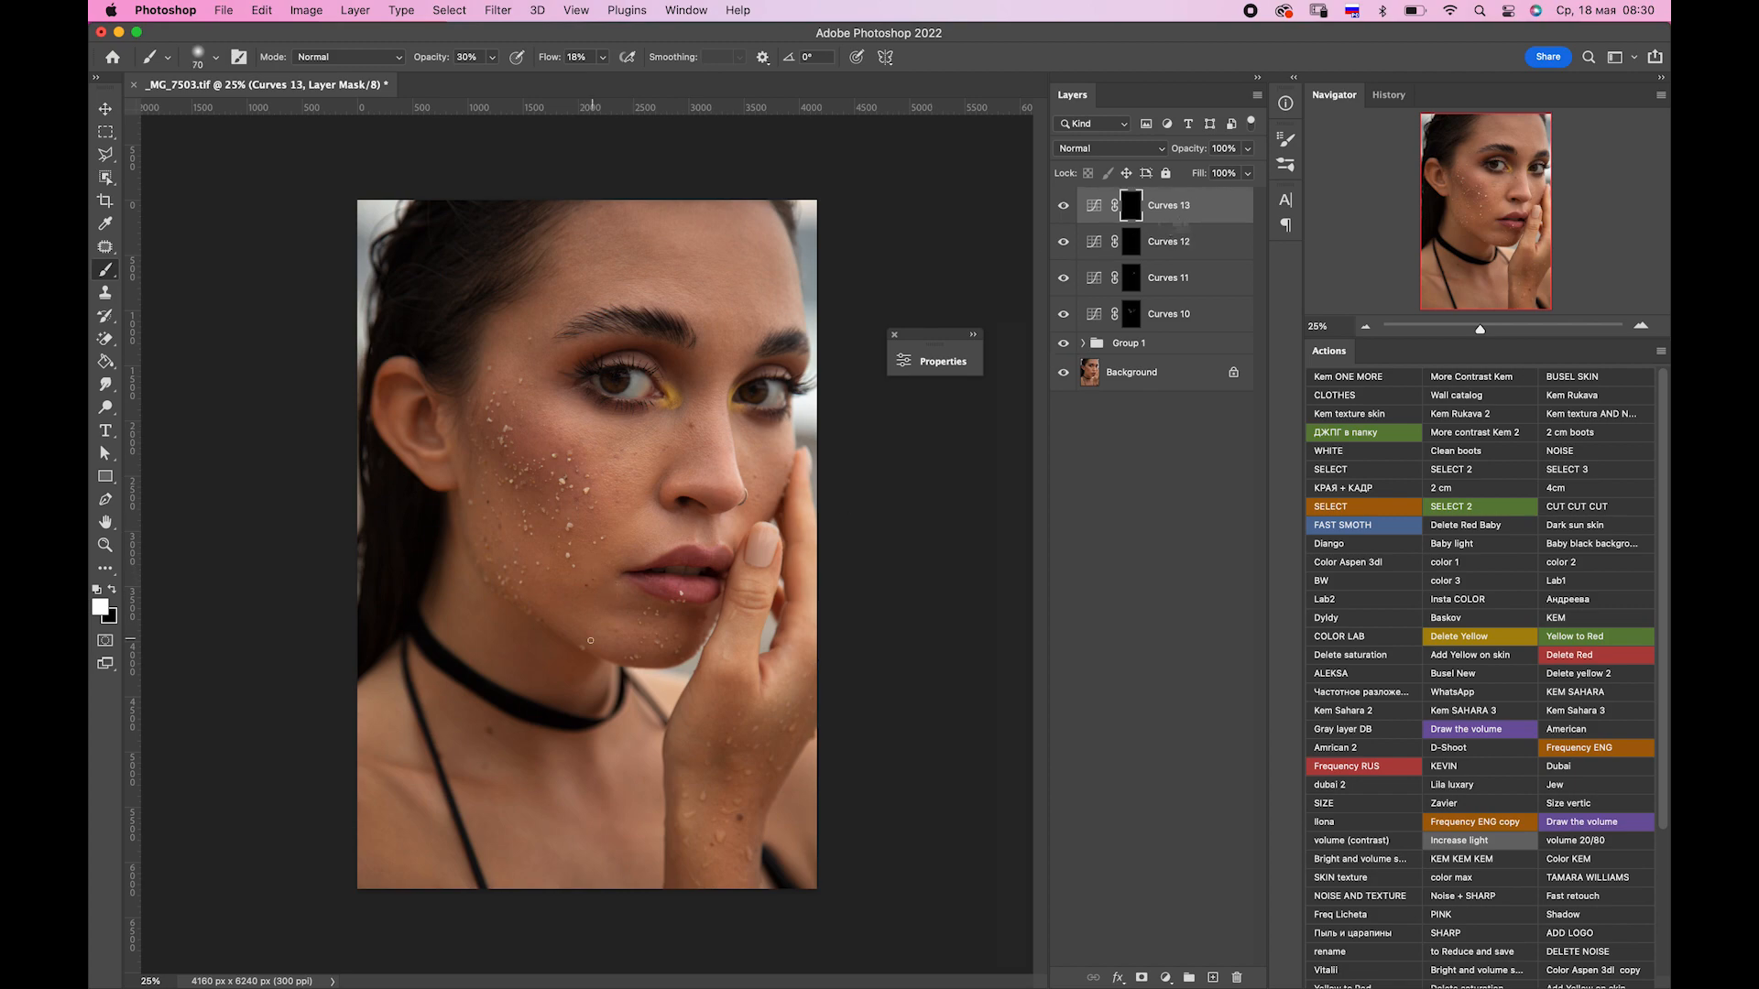
Paint on the Curves 12 mask, and add another Draw the volume pair above Curves 13 with a size 25 brush.
key(alt+bracketleft)
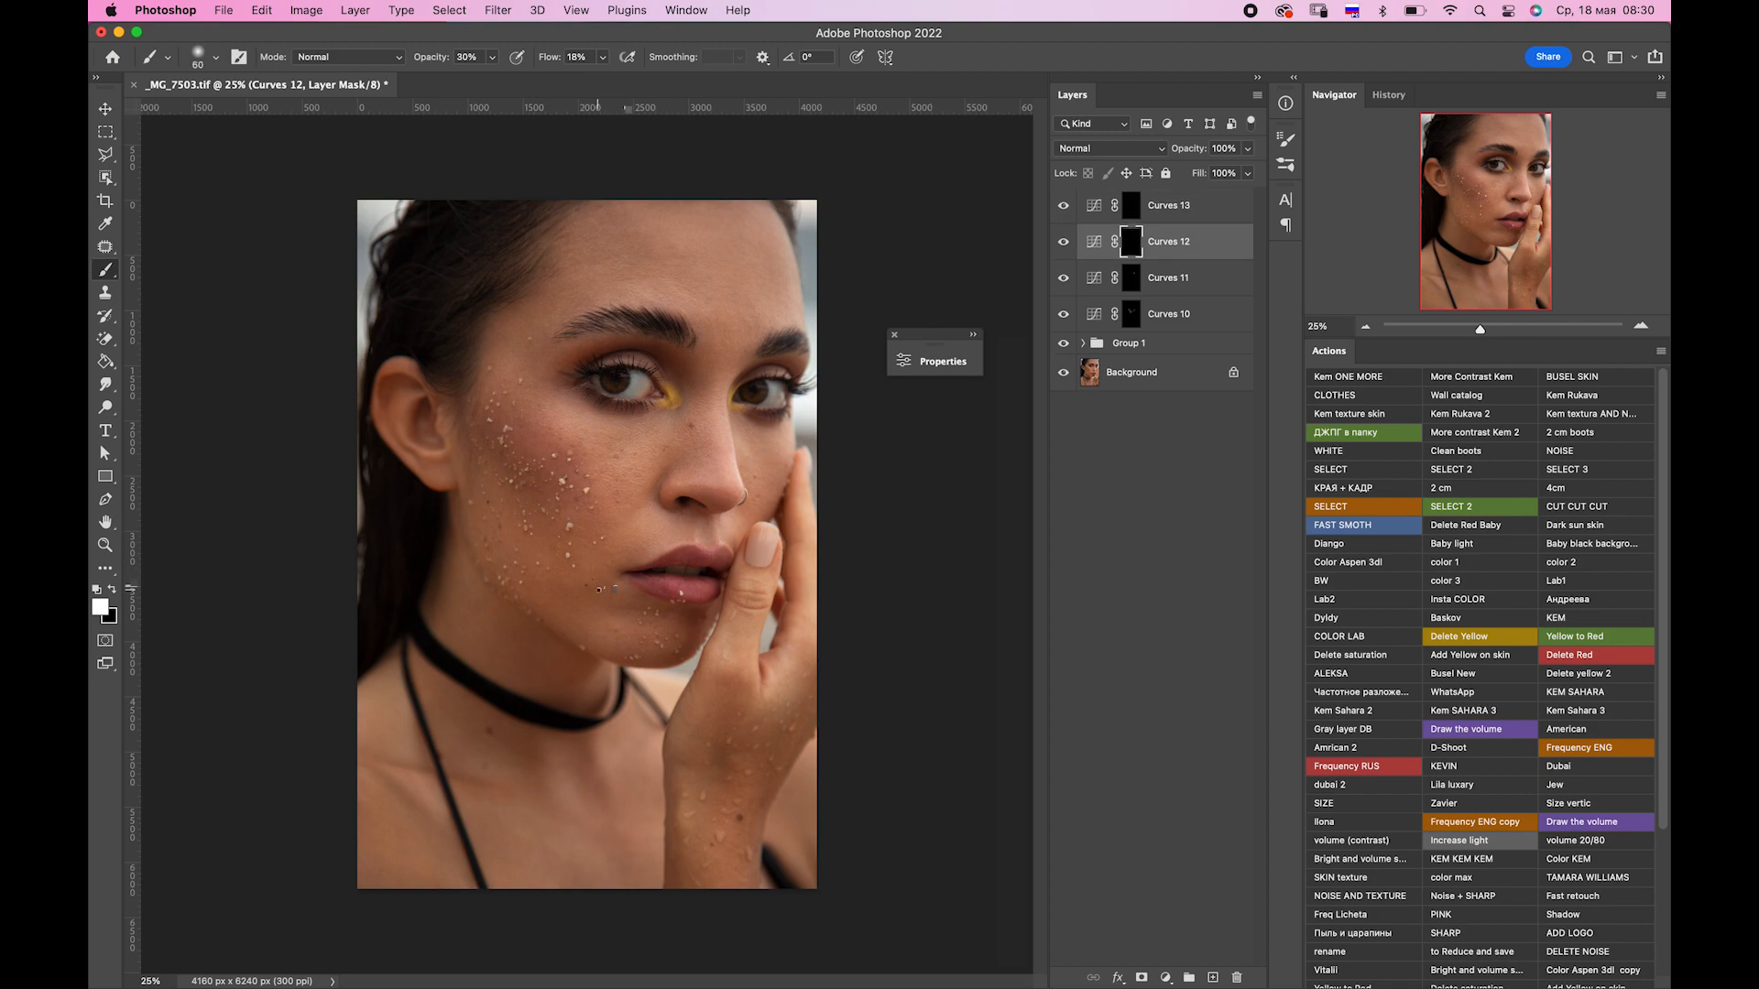
click(1219, 203)
click(1452, 732)
key(bracketleft)
key(bracketleft)
key(bracketleft)
key(bracketleft)
key(bracketleft)
key(bracketleft)
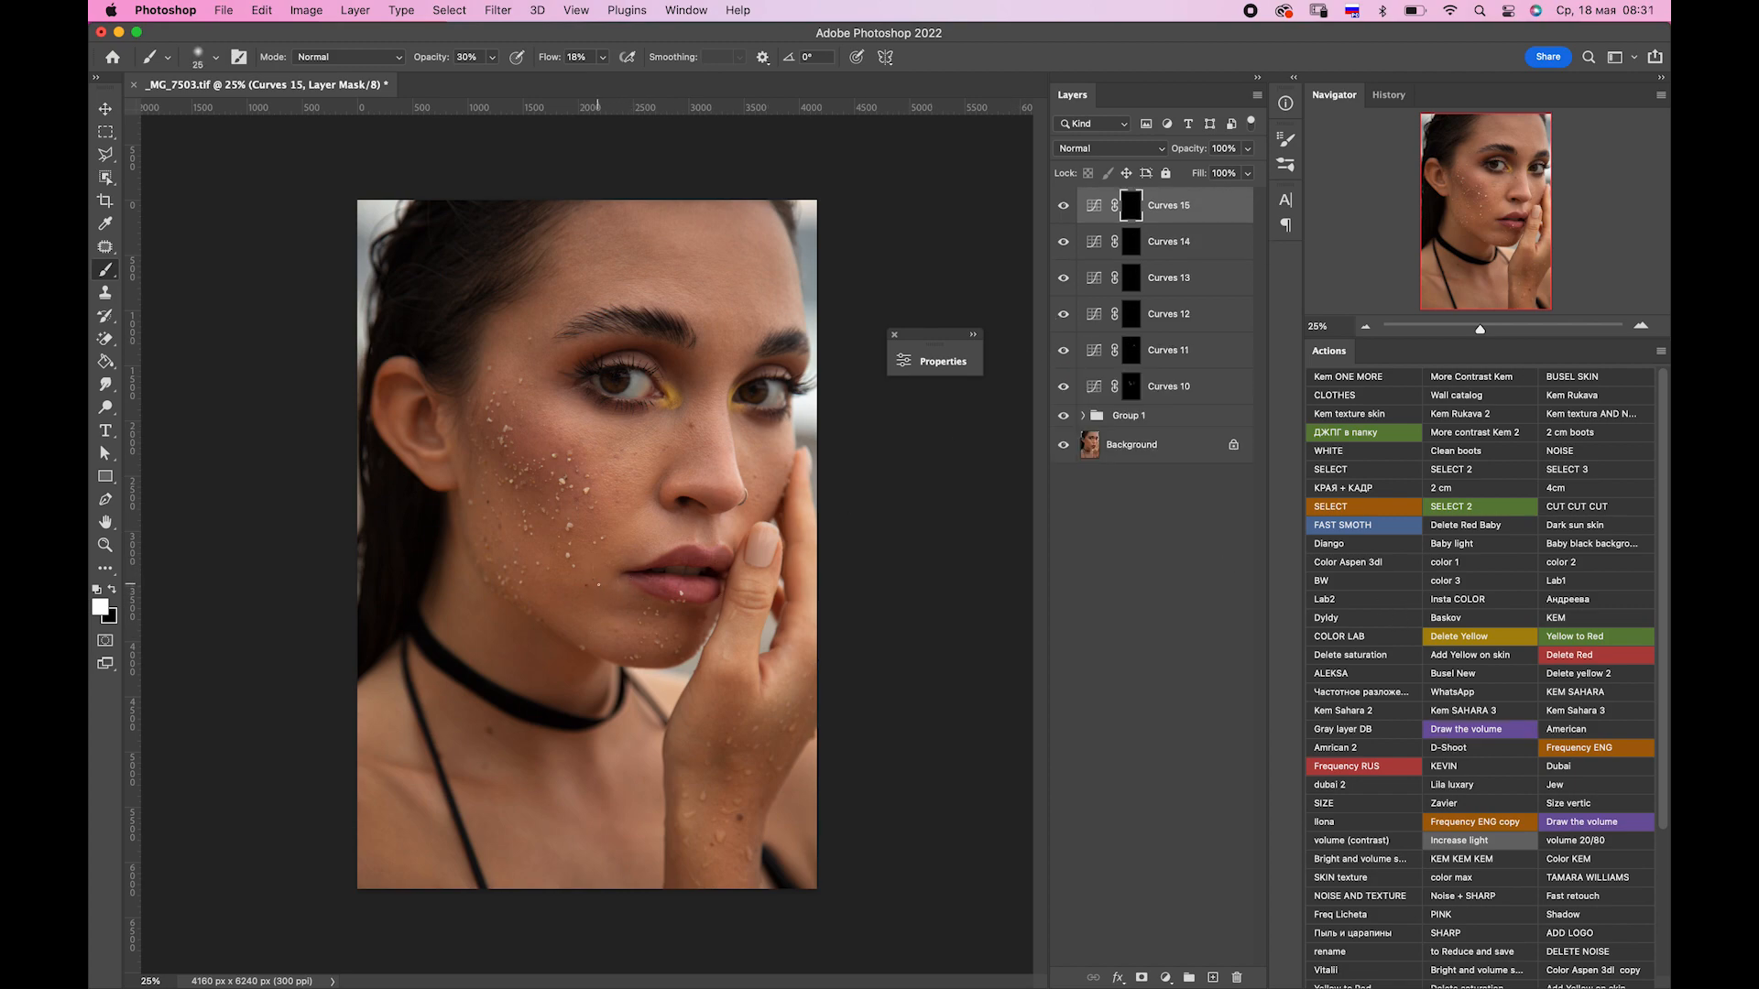
Shape the lips' light and shadow on the Curves 14 and Curves 15 masks with brush sizes between 40 and 80.
key(bracketright)
key(bracketright)
key(bracketright)
key(alt+bracketleft)
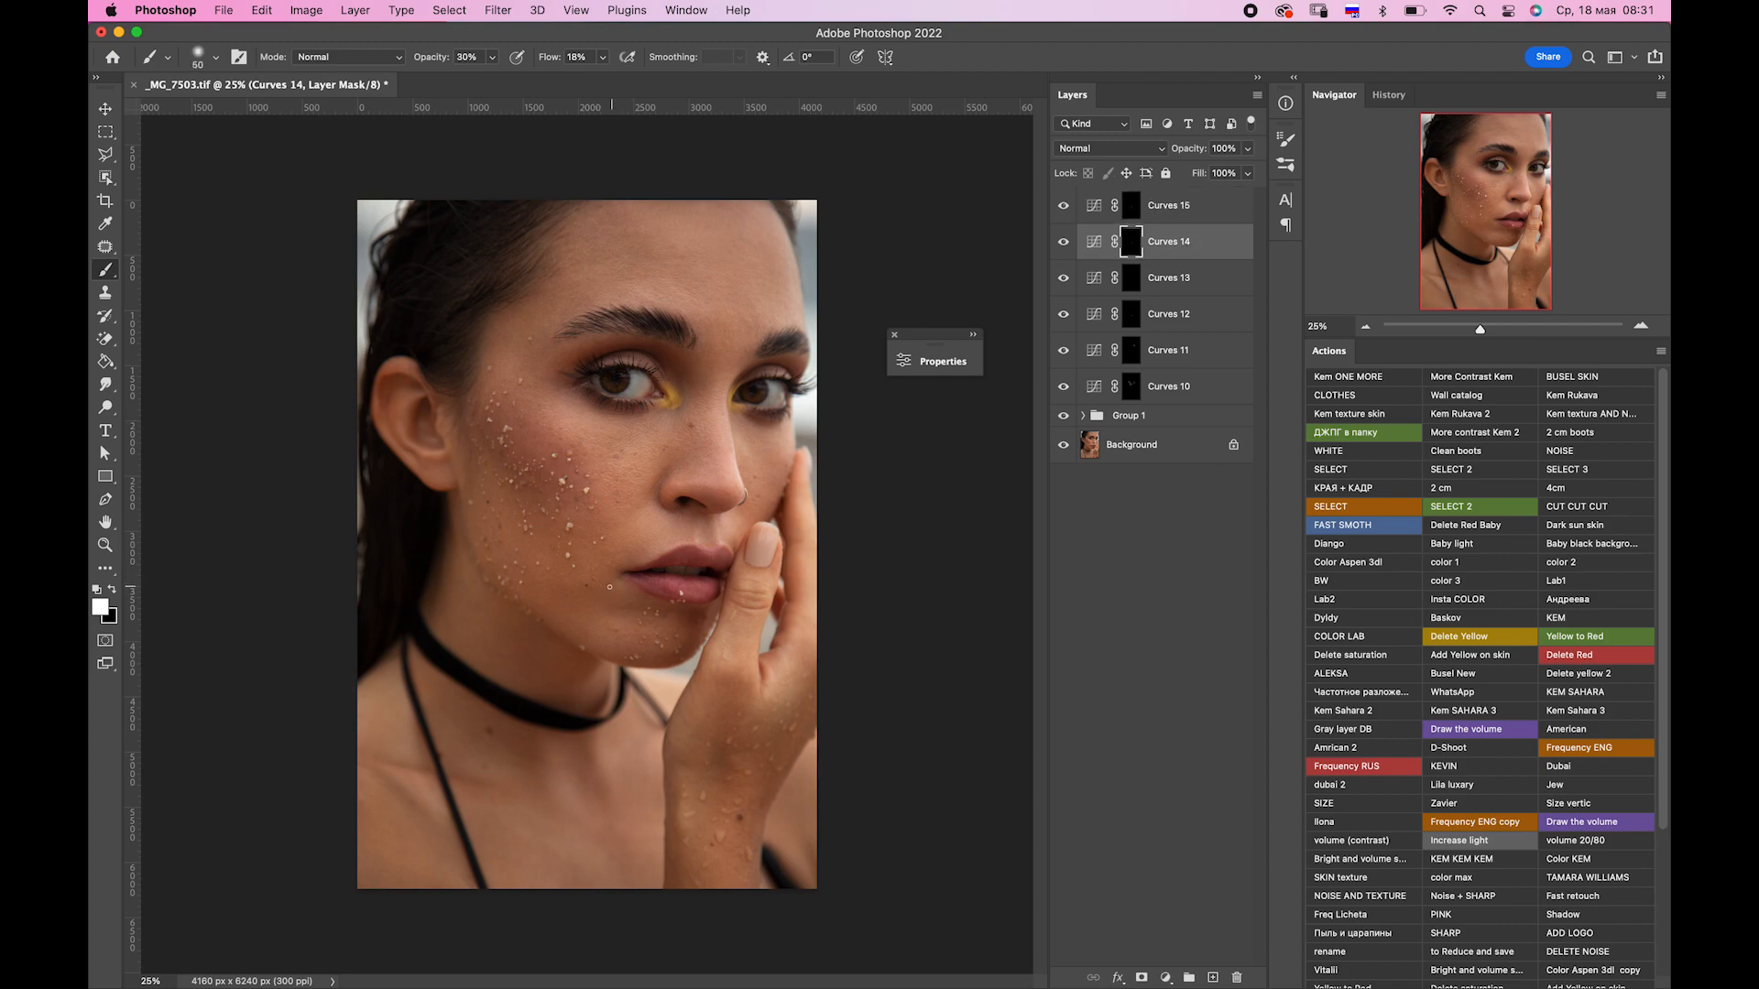
click(1154, 222)
key(bracketleft)
key(bracketleft)
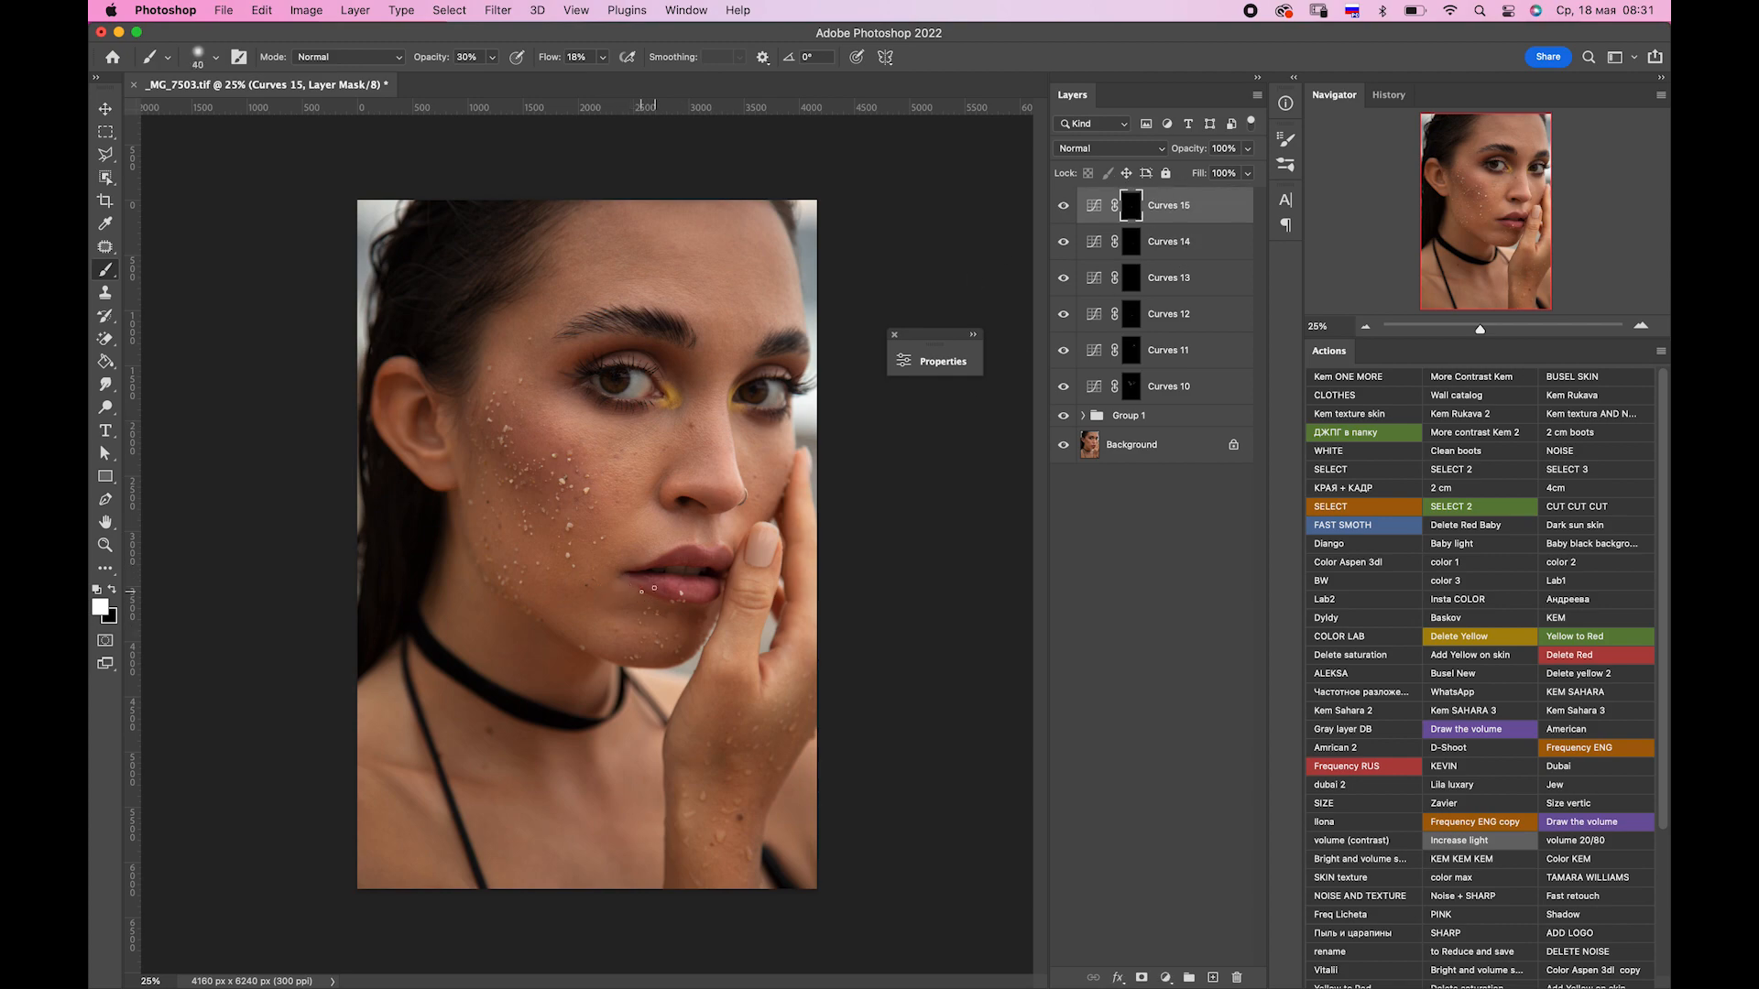
key(bracketright)
key(bracketright)
key(alt+bracketleft)
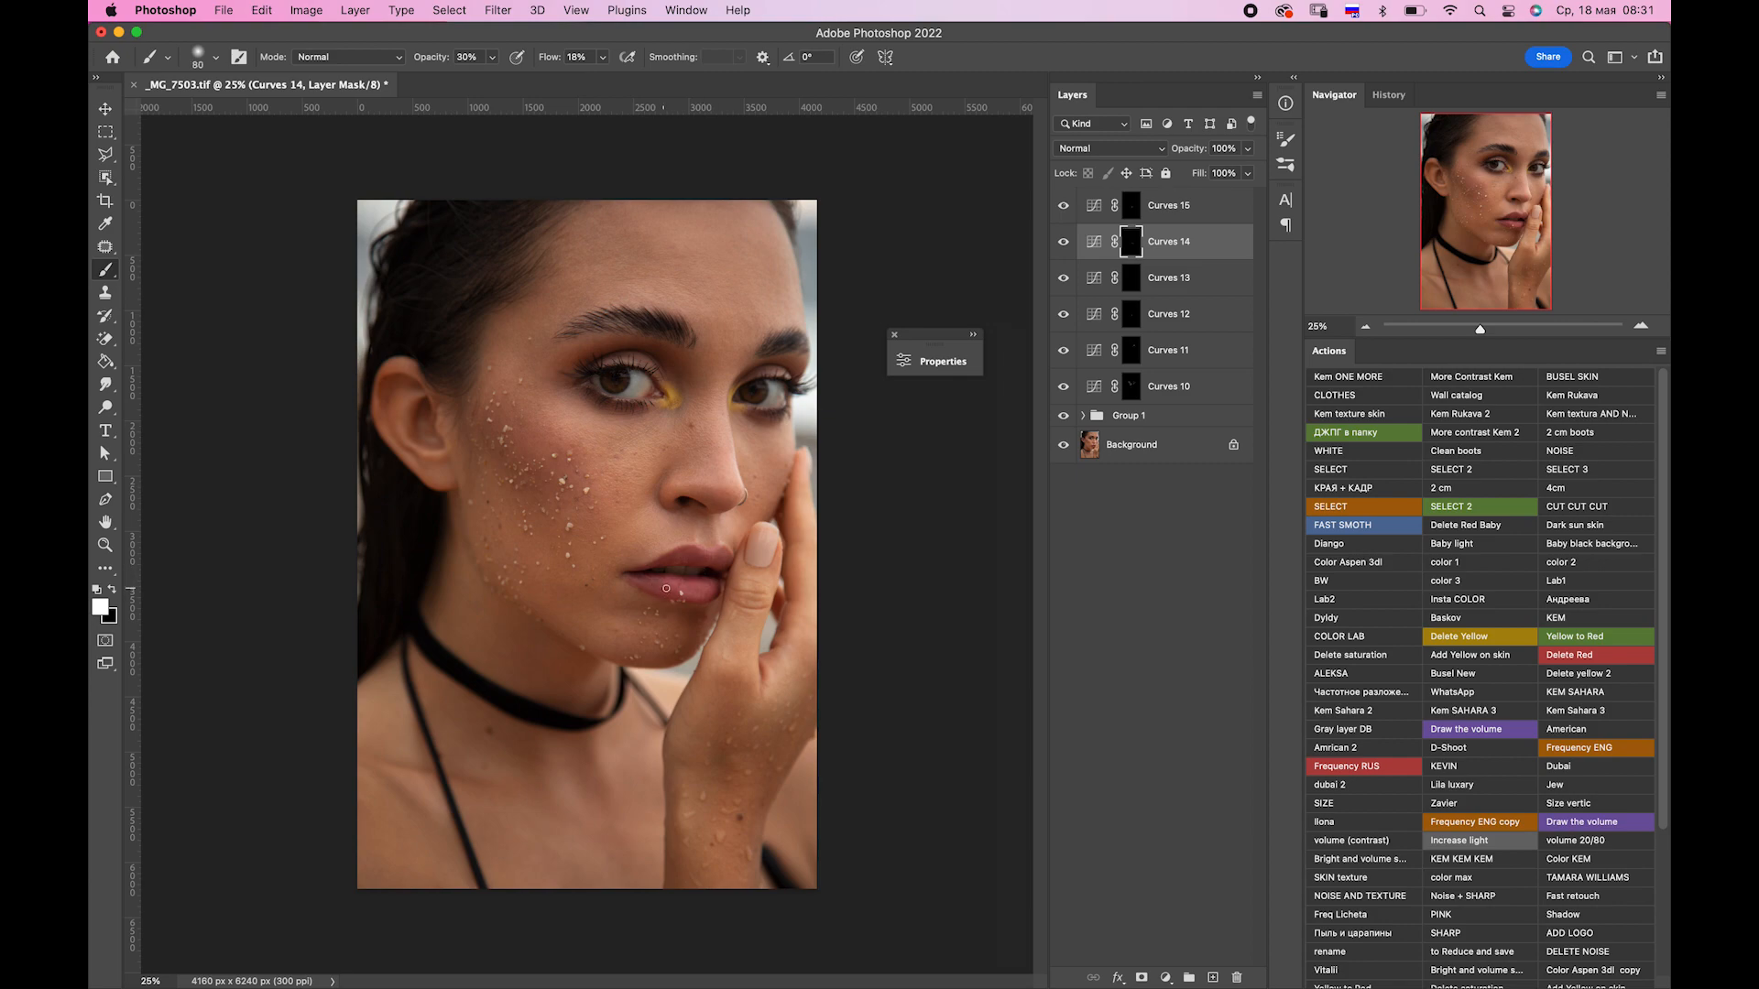
Group Curves 10 through Curves 15, and nest that group together with Group 1 in a new group.
shift+click(1211, 399)
shift+click(1168, 210)
key(super+g)
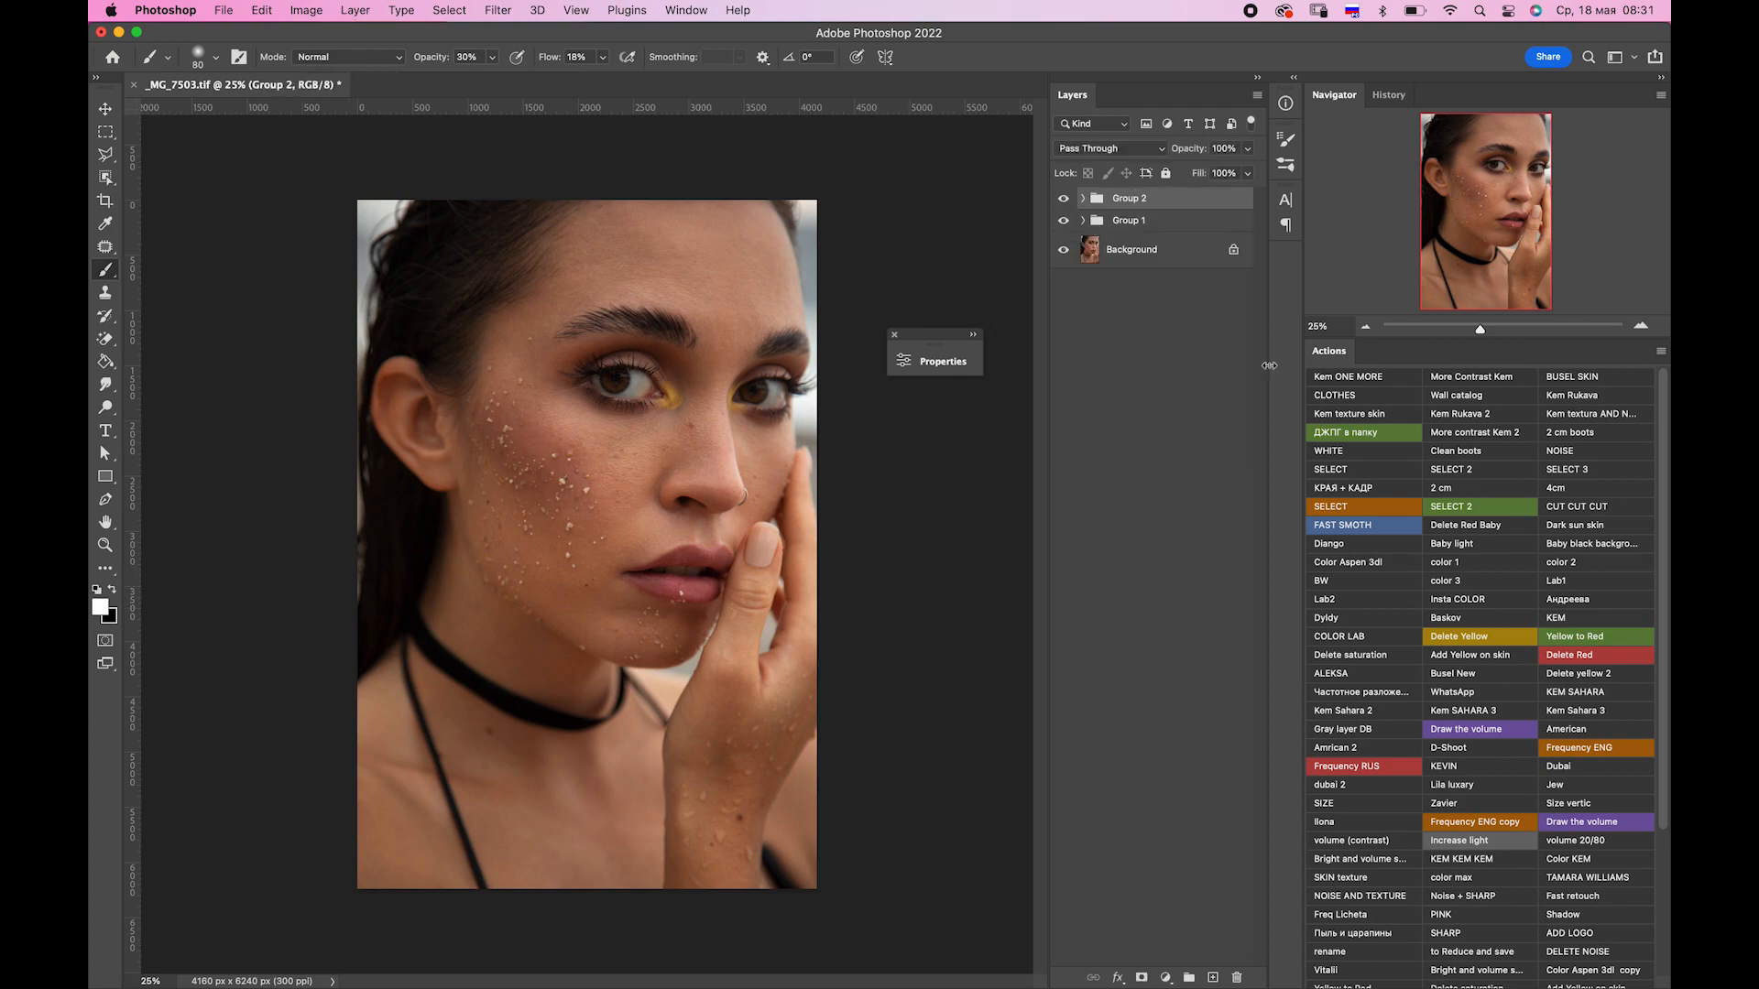
shift+click(1183, 222)
key(super+g)
Run the Draw the volume action above Group 3 and paint the eyes on the Curves 16 mask with a size 150 brush.
click(1465, 729)
key(bracketright)
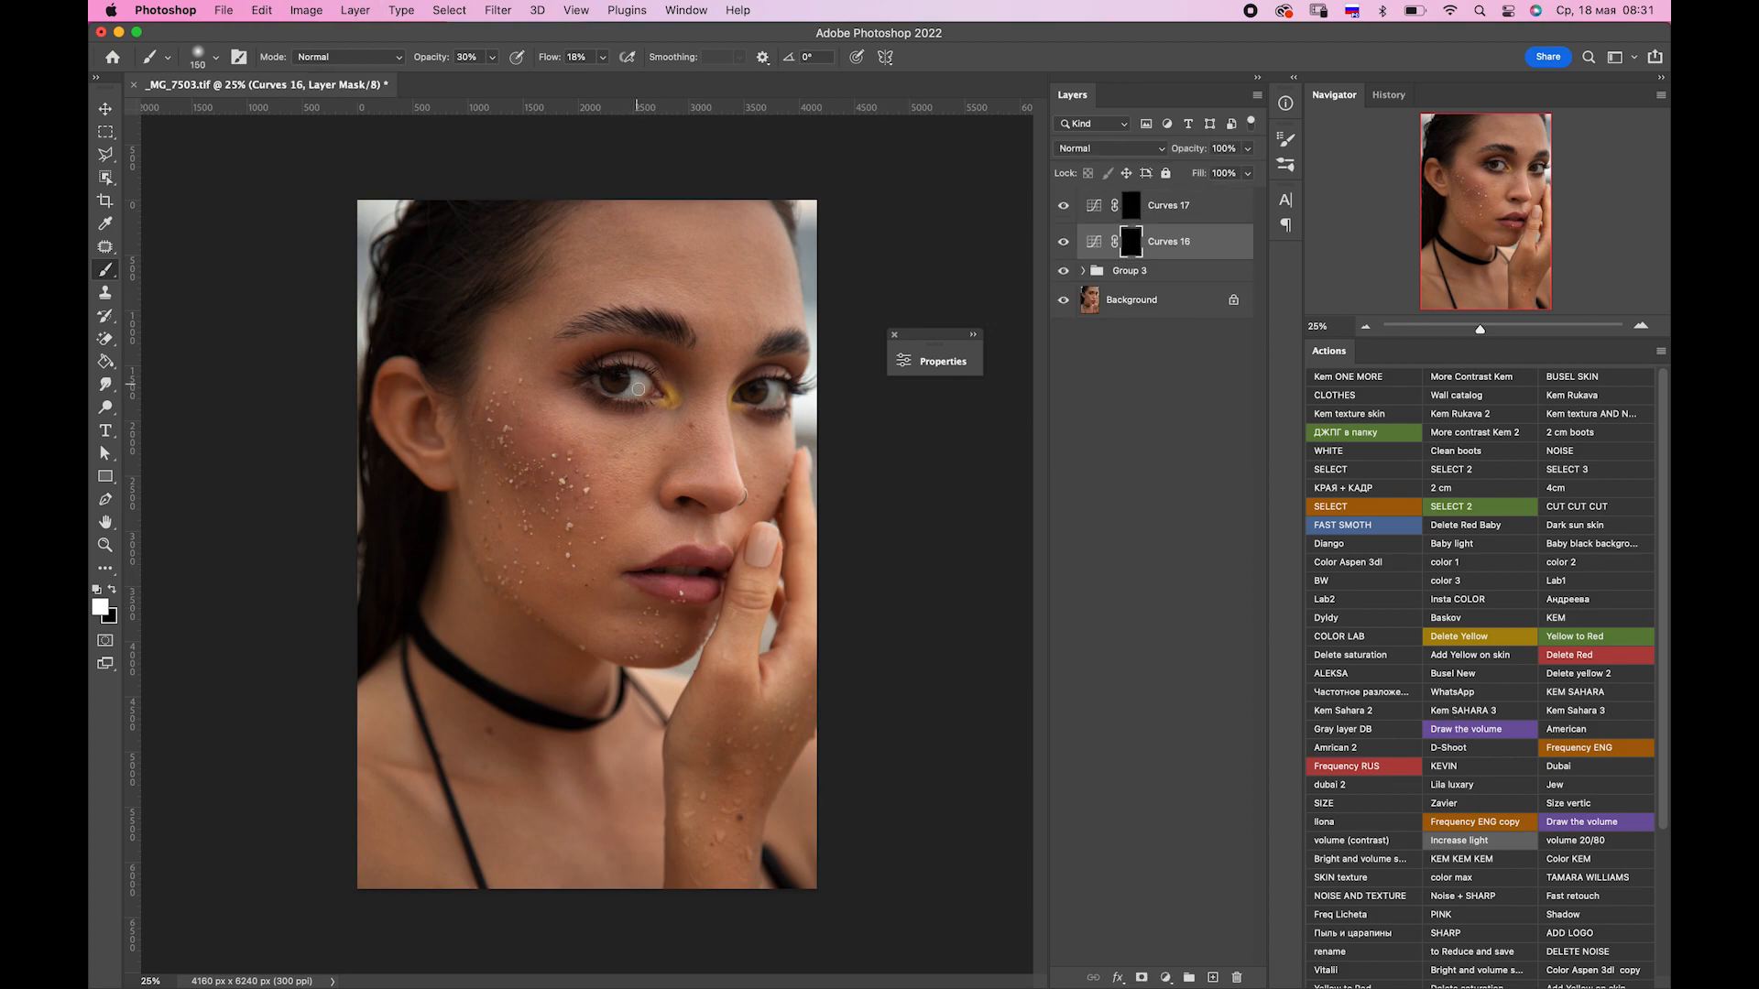
click(772, 399)
key(bracketleft)
Add a Hue/Saturation layer above Curves 16 with the Blues at saturation -36 and lightness +39.
click(1165, 976)
click(1191, 745)
click(760, 436)
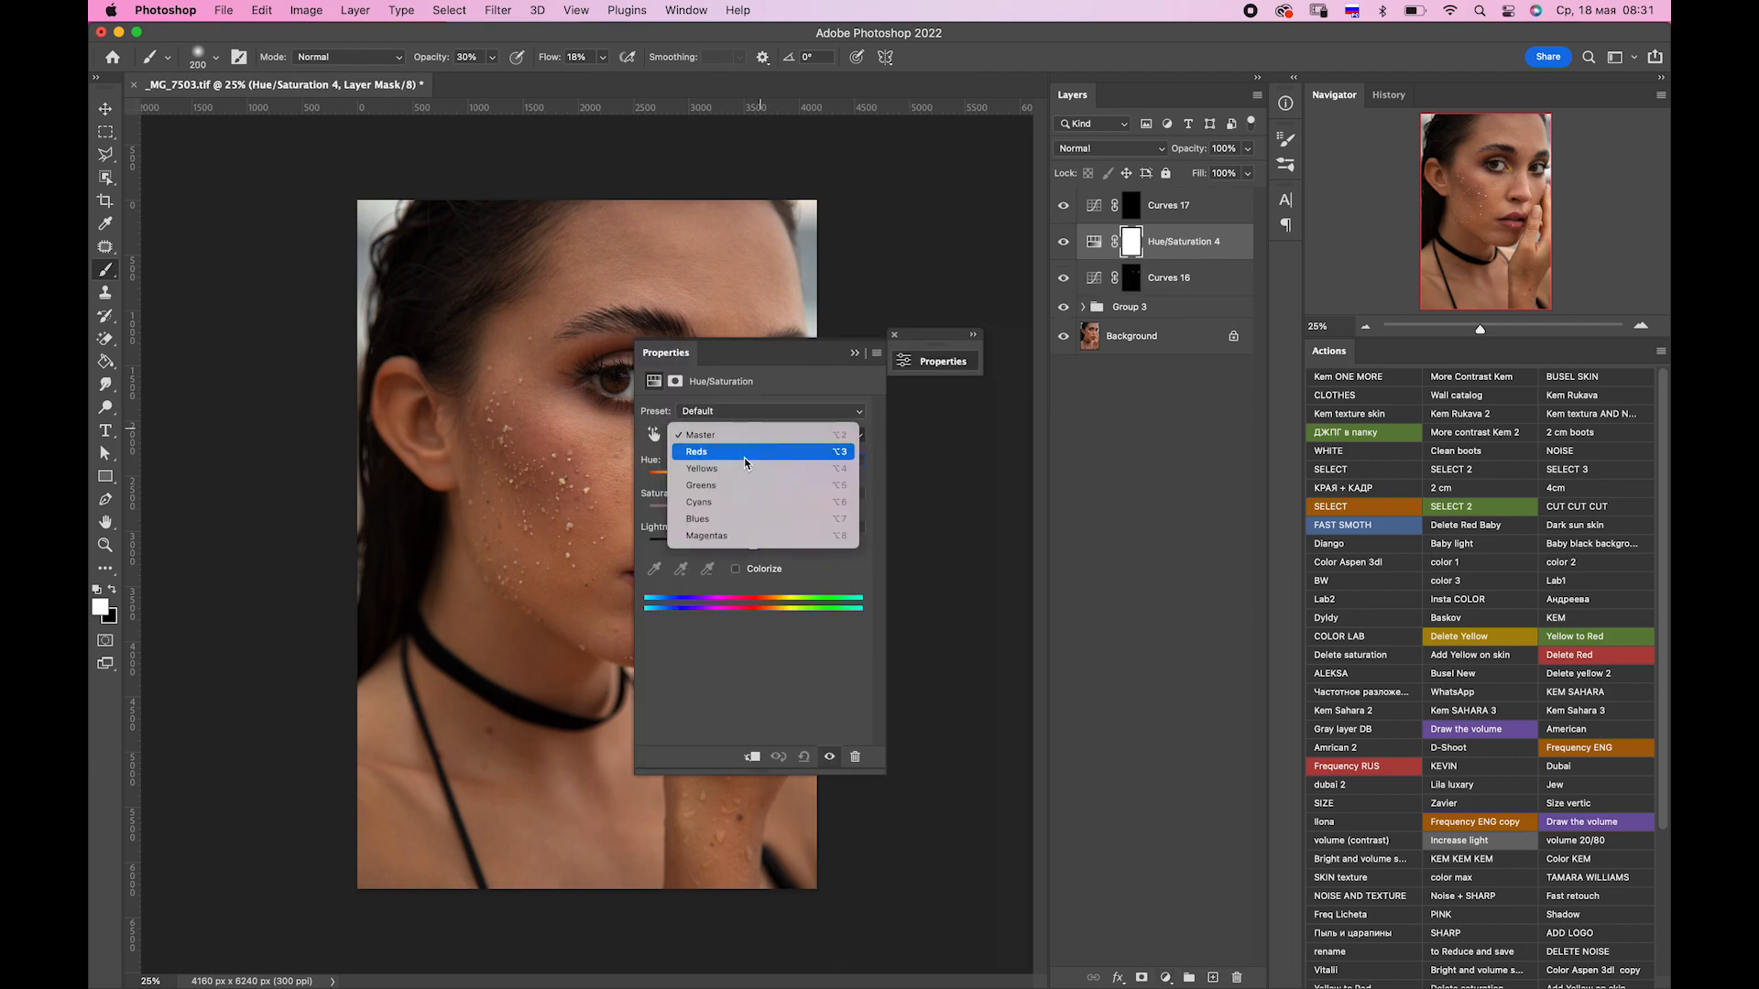
click(748, 504)
drag(787, 346, 1020, 344)
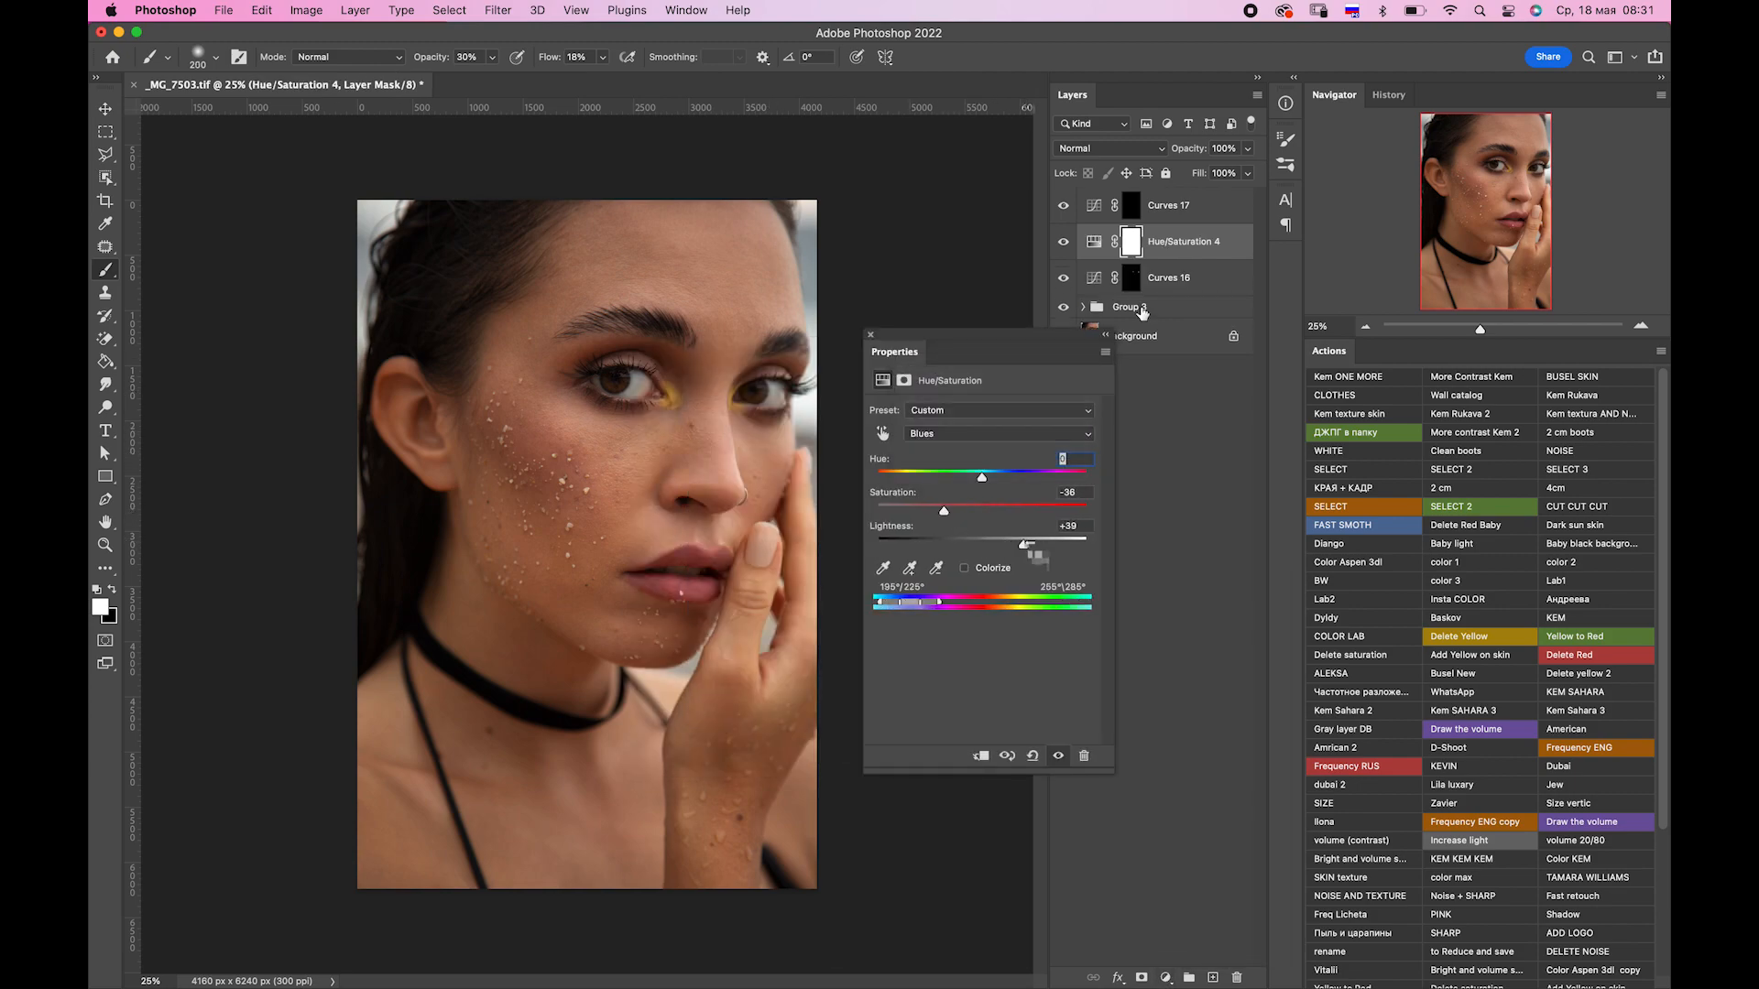
Add a Curves layer above Hue/Saturation 4 and raise its curve to brighten the image.
click(1166, 977)
click(1186, 680)
drag(761, 537, 745, 513)
click(918, 361)
Group Hue/Saturation 4 with the new Curves layer, add a black mask to the group, and set the brush opacity to 100%.
shift+click(1183, 278)
key(super+g)
alt+click(1142, 978)
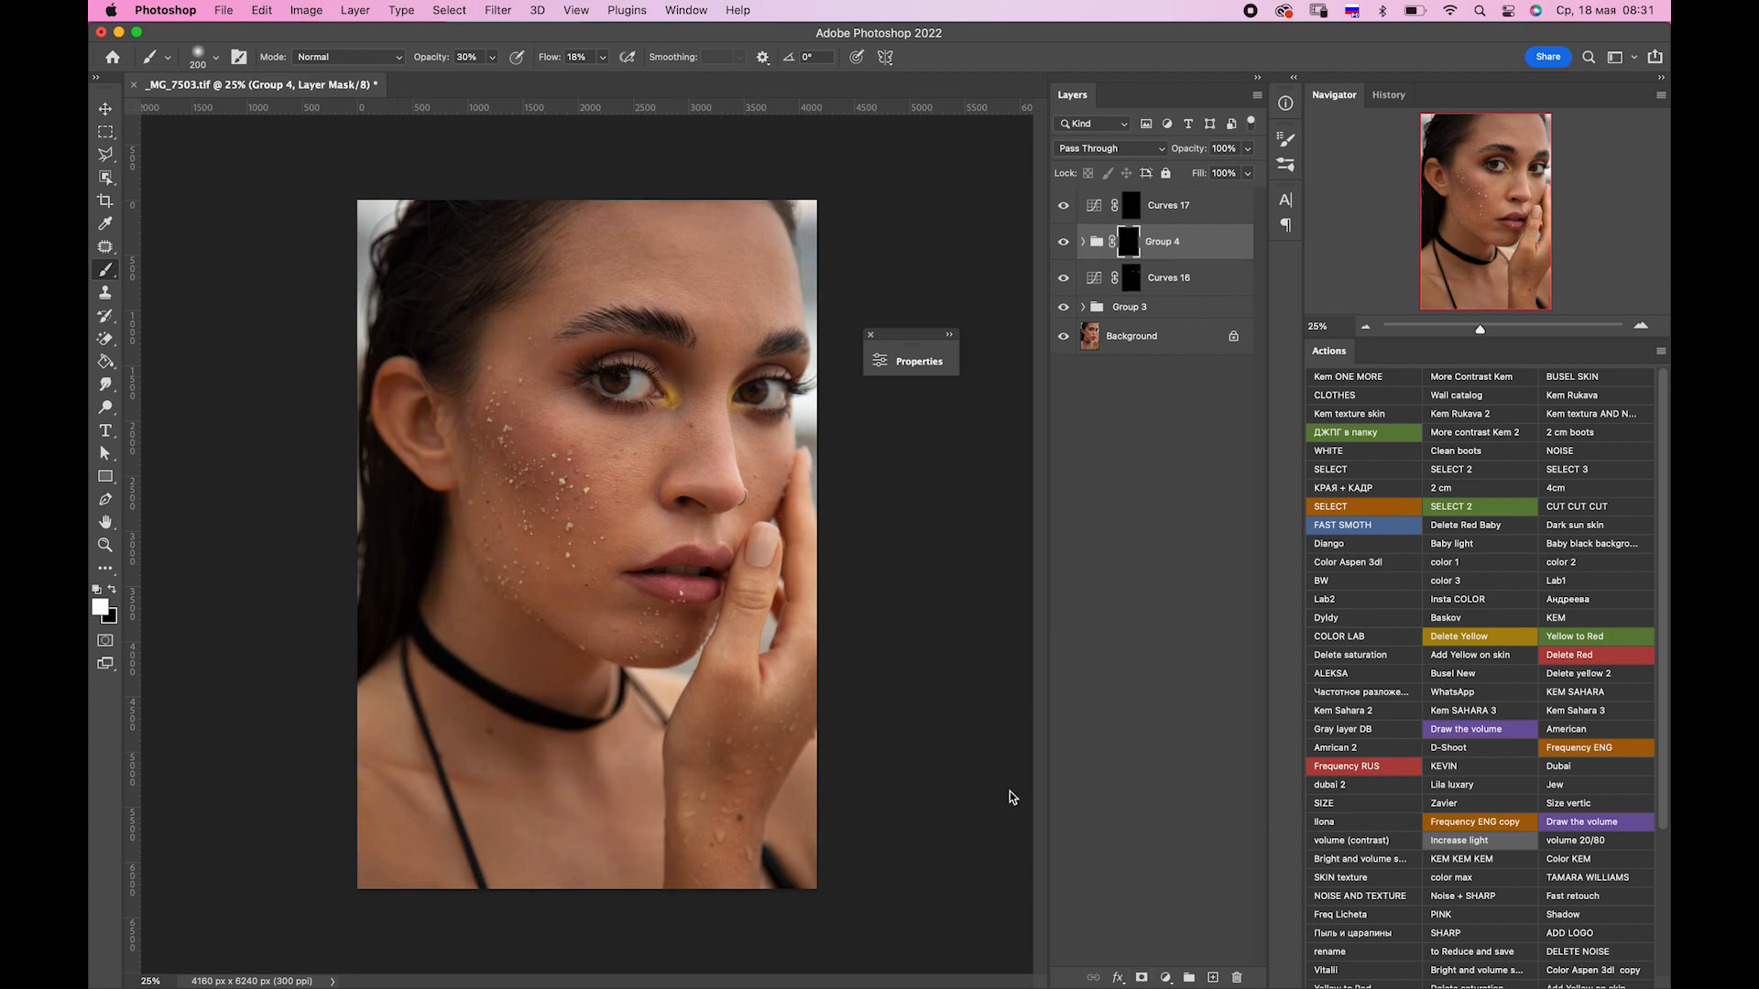
drag(602, 57, 706, 90)
key(0)
Stamp all visible layers into a new layer above Curves 17 and group everything above the Background.
click(1174, 209)
key(super+alt+shift+e)
key(shift+b)
shift+click(1194, 351)
key(super+g)
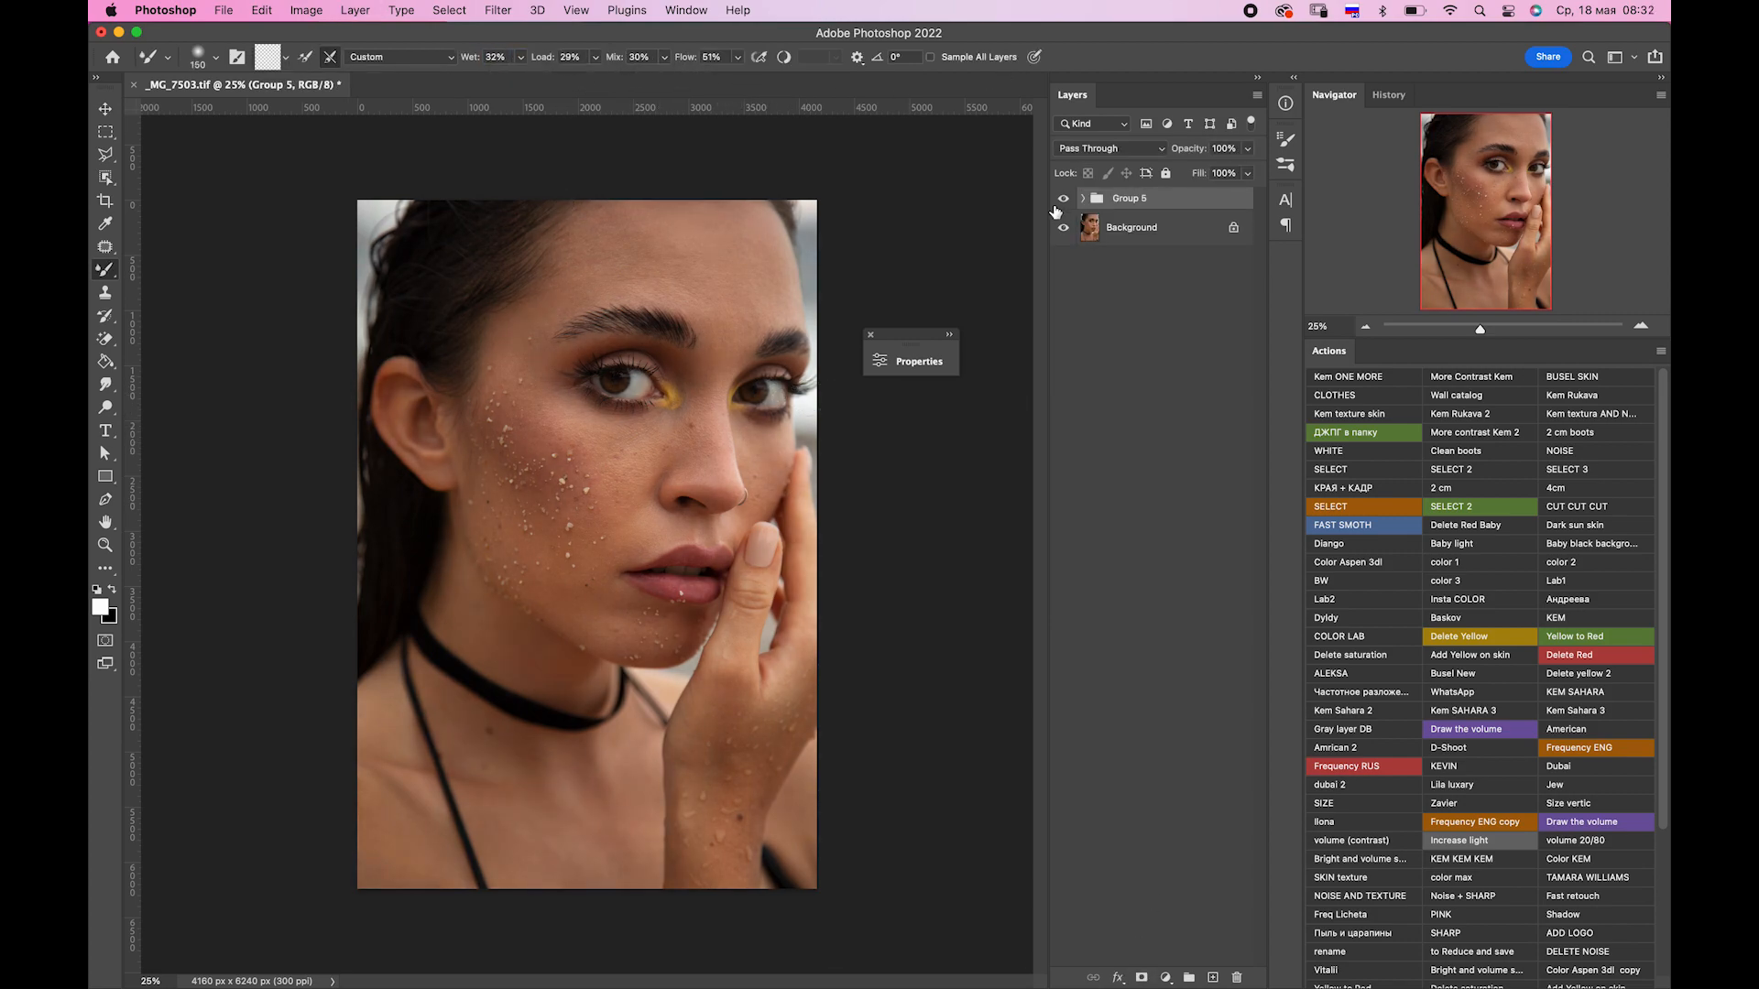
Flatten the portrait into the Background, save the file, and close the floating Properties panel.
key(super+s)
click(1104, 388)
click(907, 342)
click(870, 333)
Run the Frequency RUS action, accept its settings, and smooth the skin on Layer 1 with the Mixer Brush.
click(1364, 766)
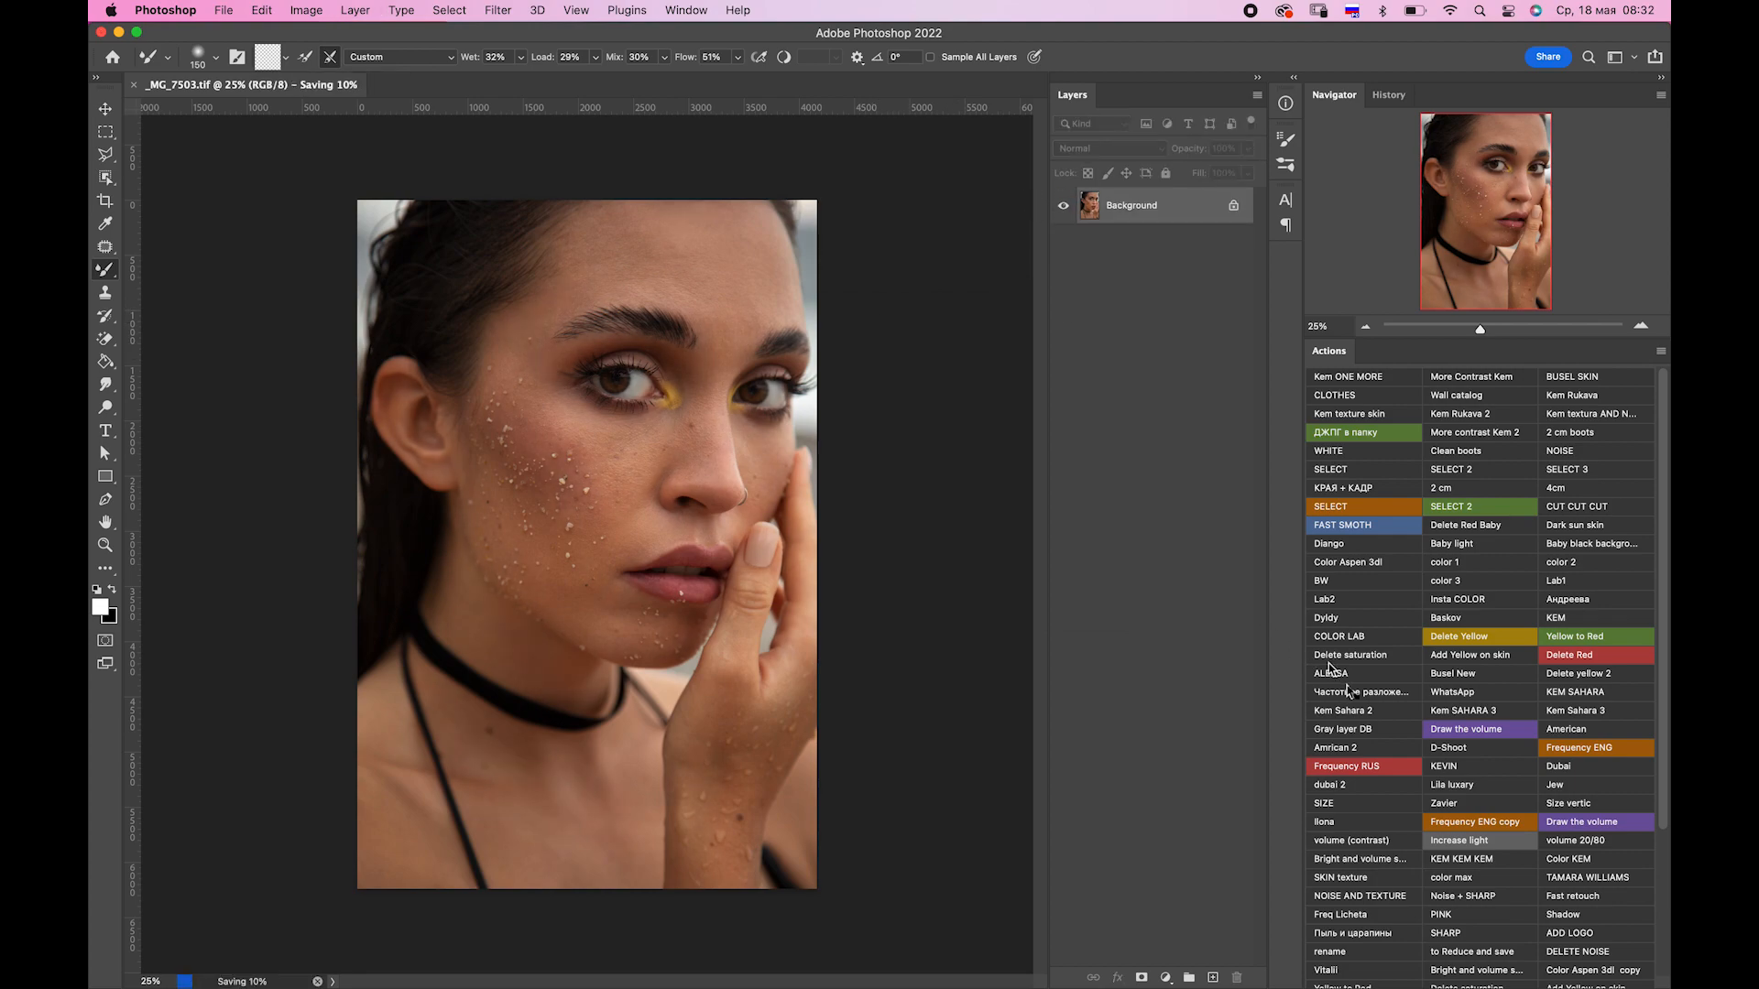
key(Return)
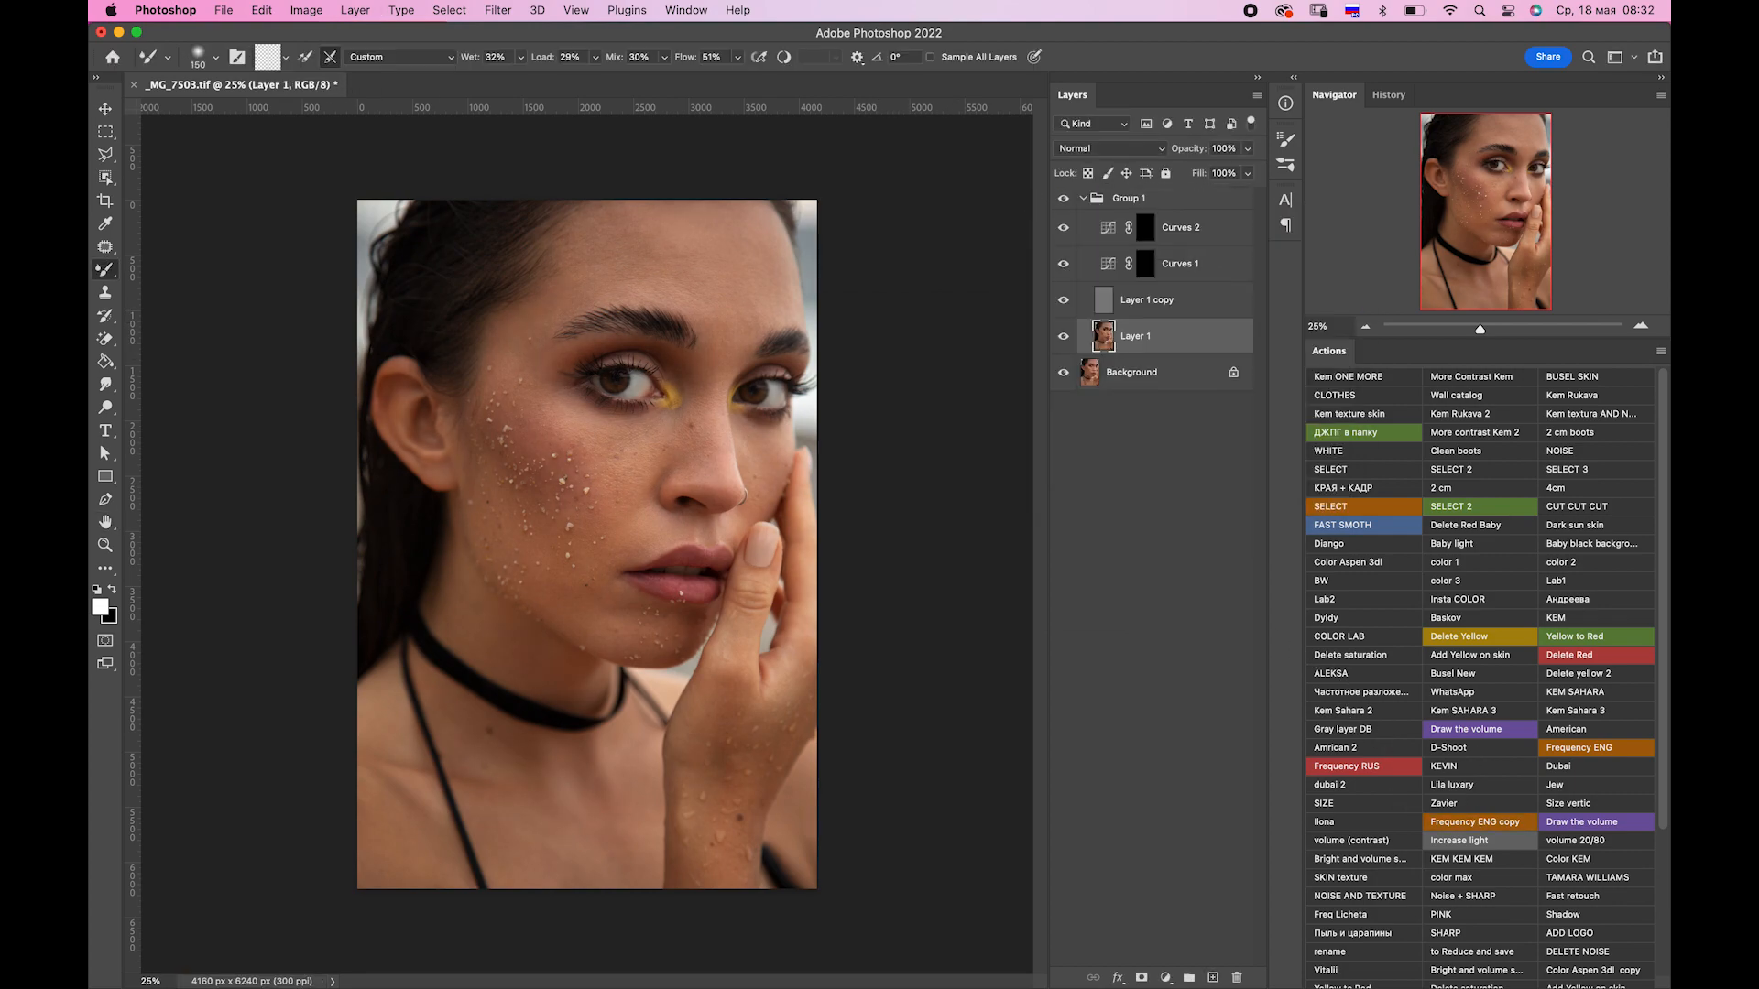
key(bracketleft)
key(bracketright)
key(bracketright)
Paint beside the nearer eye on the Curves 1 mask with the Brush, and set its opacity to 45%.
click(1144, 263)
key(shift+b)
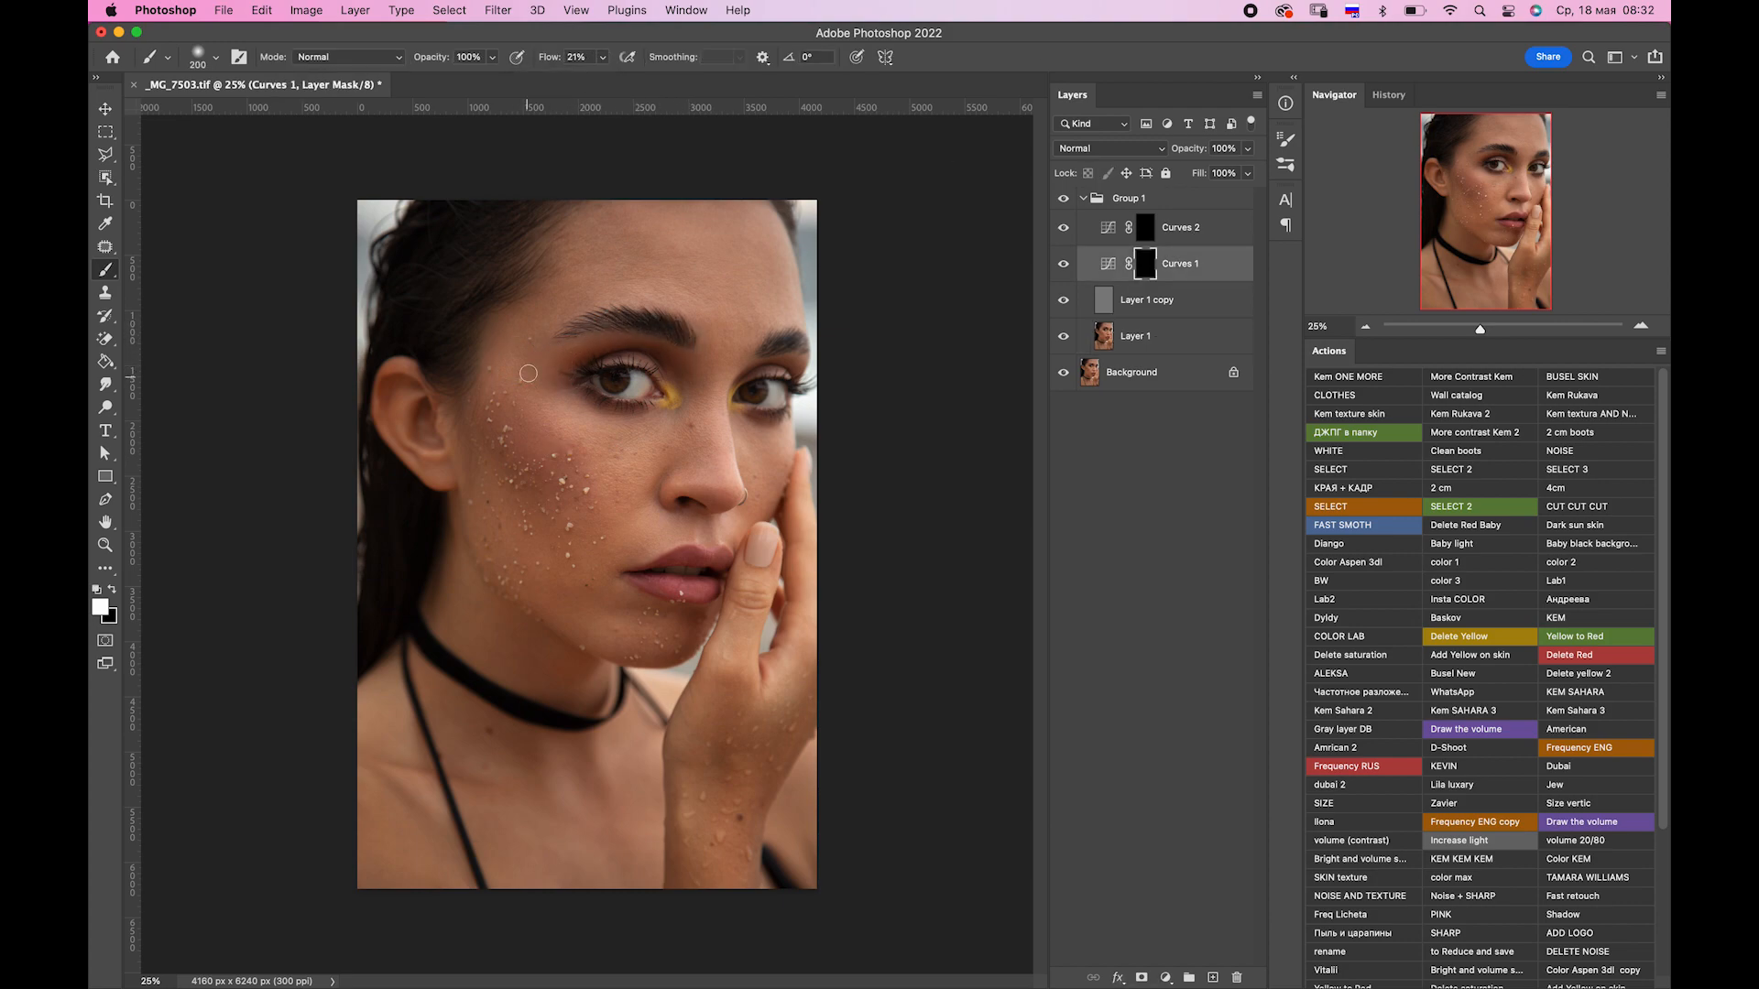
key(bracketleft)
key(bracketleft)
key(bracketleft)
key(4)
key(5)
Blend the forehead and cheek skin on Layer 1 with the Mixer Brush at sizes 400 to 600.
key(alt+bracketleft)
key(alt+bracketleft)
key(shift+b)
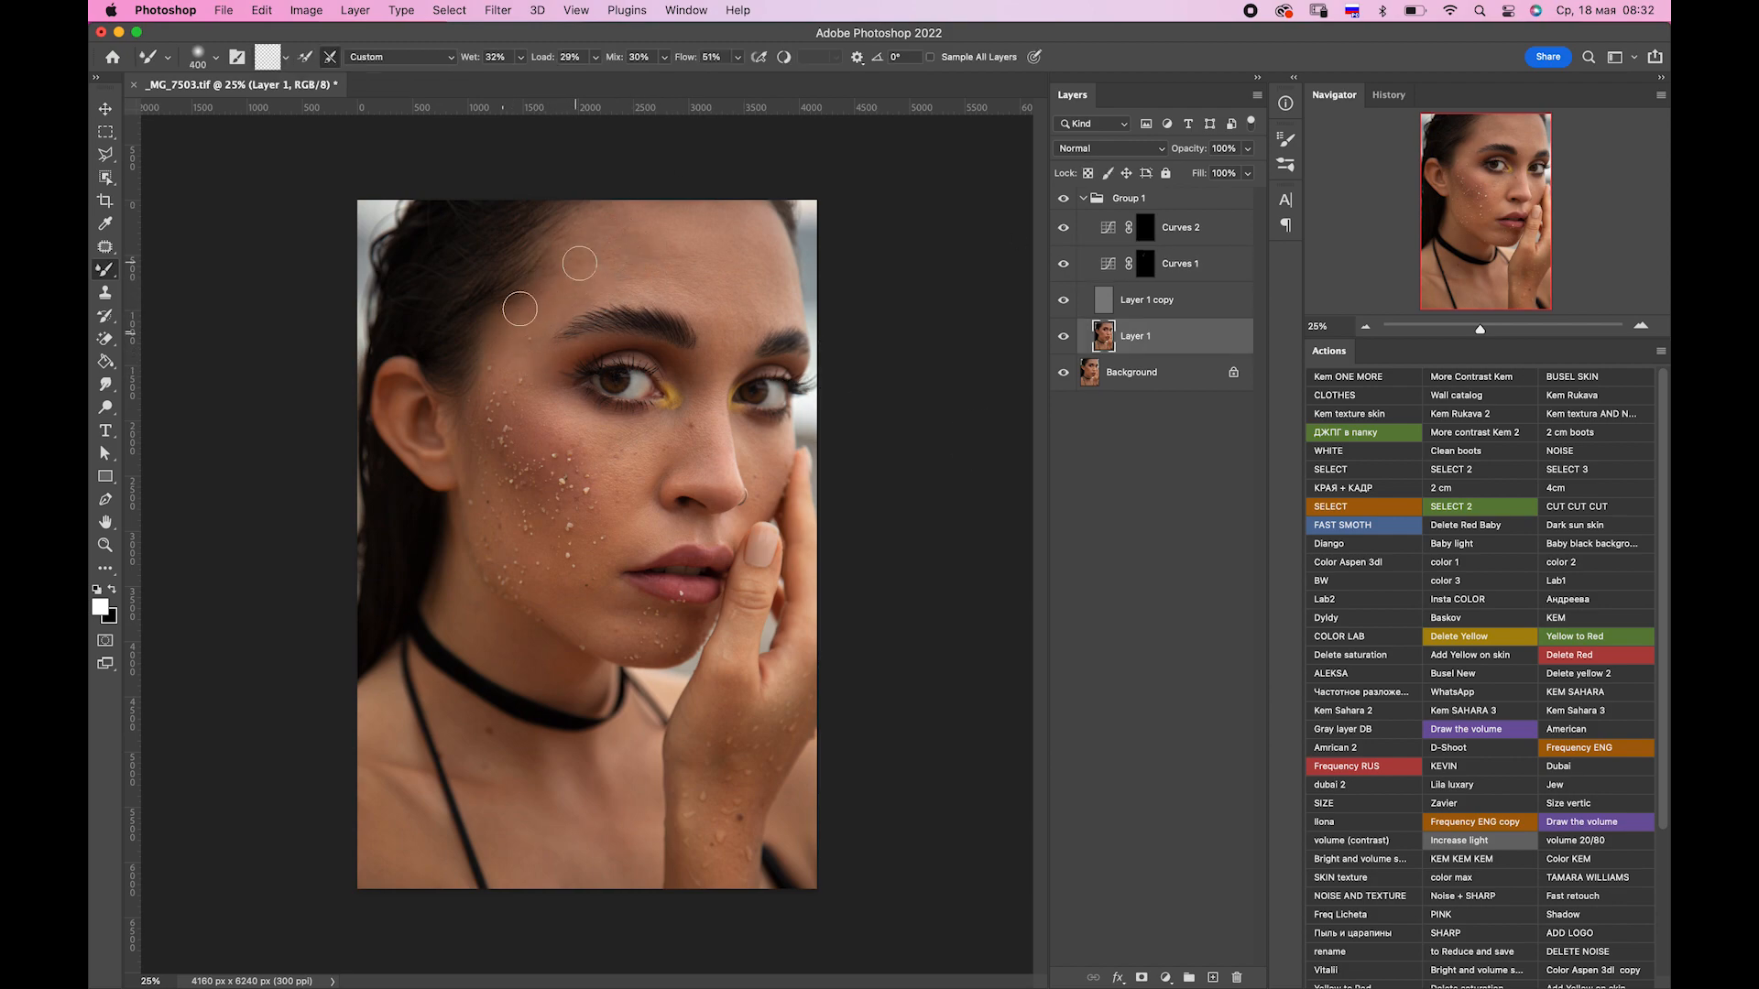
key(bracketright)
key(bracketright)
key(bracketright)
key(bracketright)
key(bracketleft)
key(bracketleft)
key(bracketleft)
key(bracketleft)
key(bracketleft)
key(bracketleft)
key(bracketright)
key(bracketright)
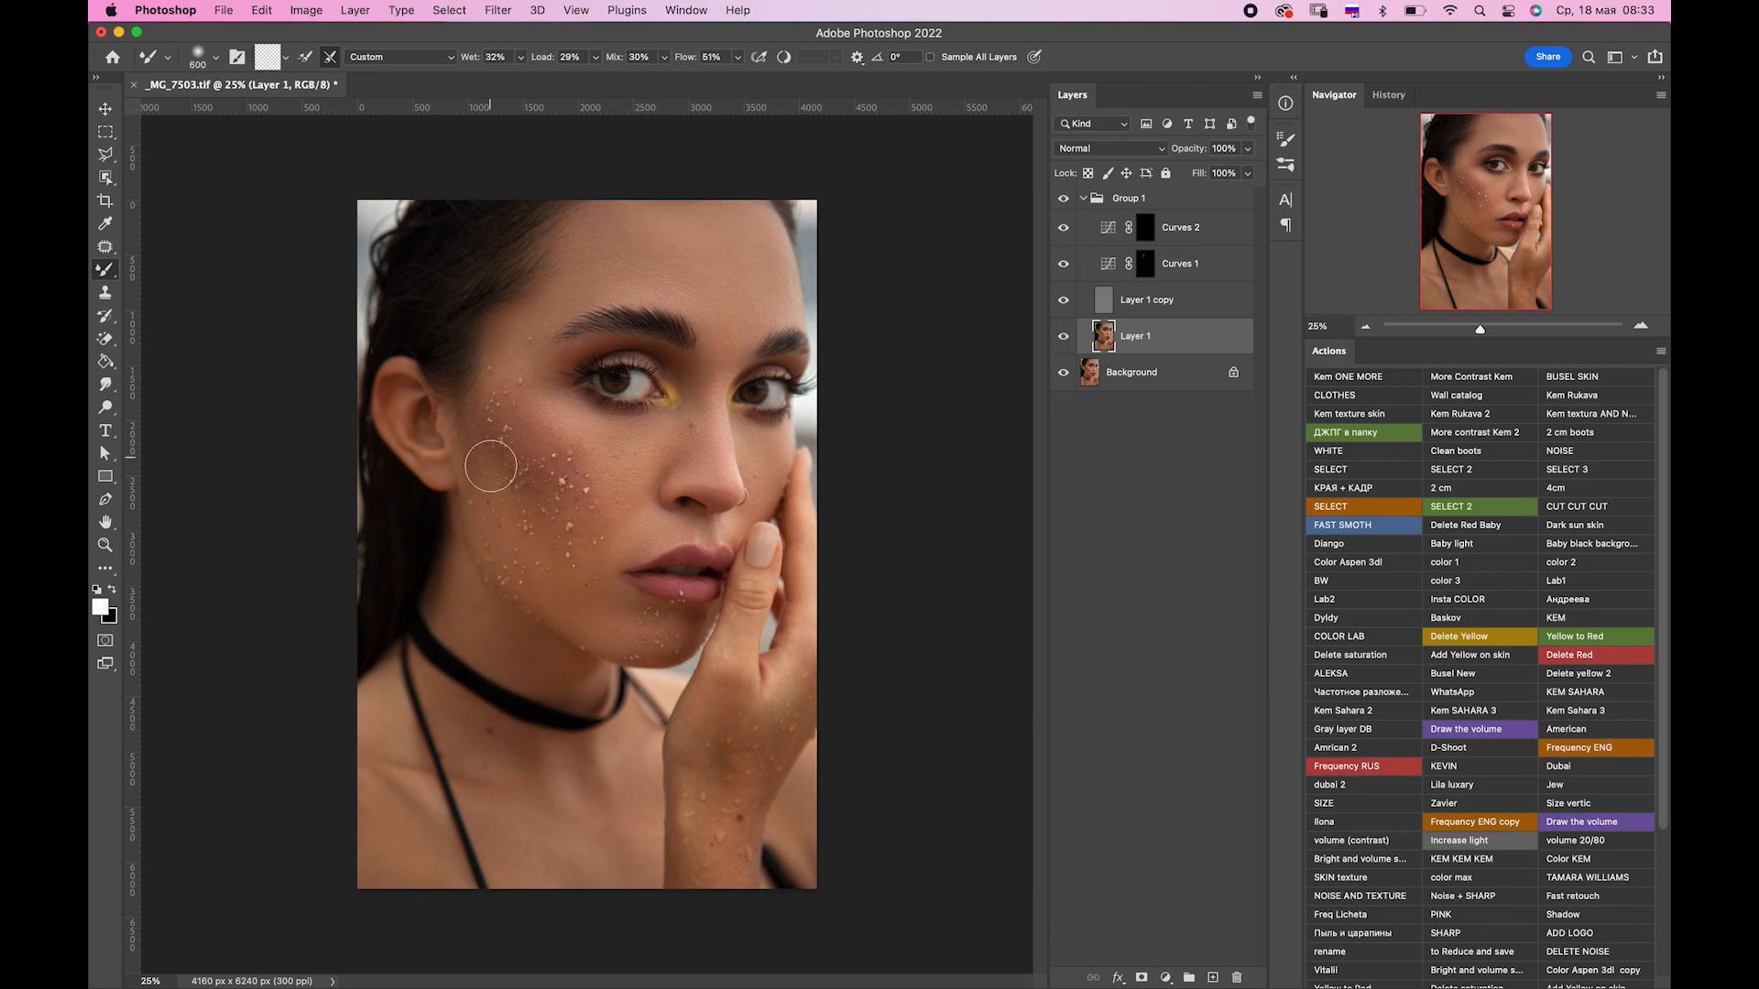
Paint the cheek shading on the Curves 1 and Curves 2 masks at 45% brush opacity, and lower the Curves 2 layer opacity.
click(1147, 273)
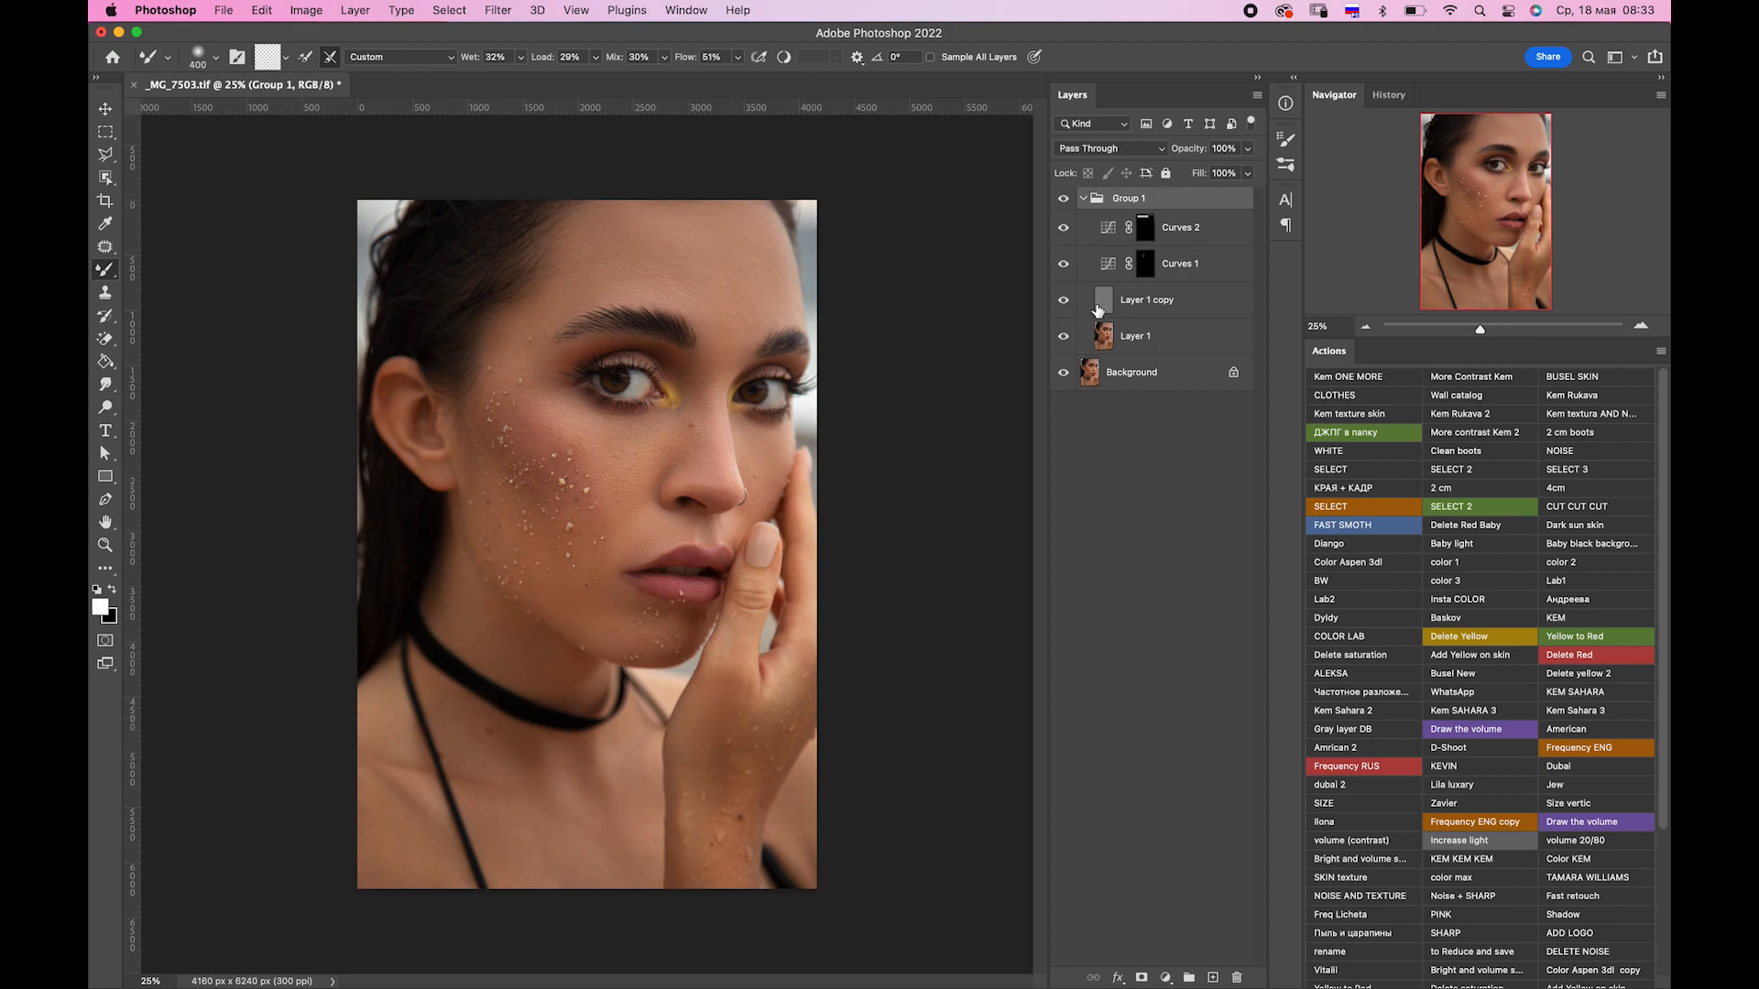
key(b)
key(bracketleft)
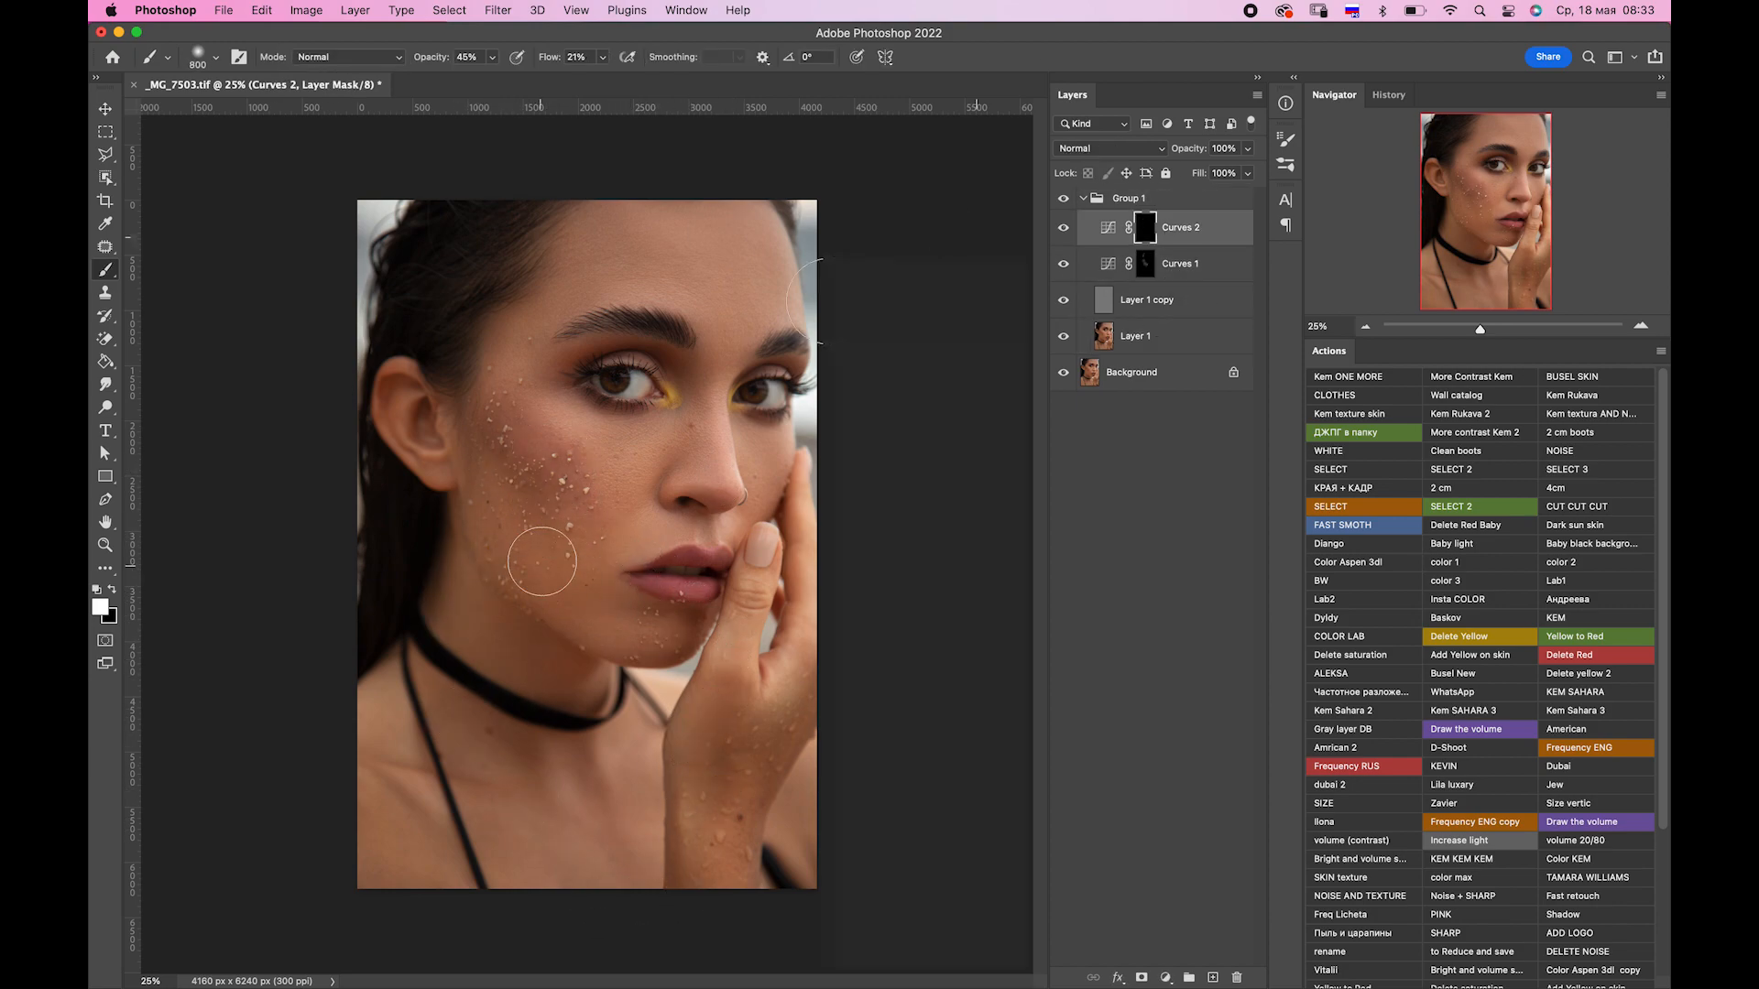
key(alt+bracketright)
click(1248, 148)
drag(1249, 170, 1198, 169)
Group Layer 1 and Layer 1 copy, set the group's opacity to 36%, and compare it hidden and shown.
click(1182, 301)
shift+click(1177, 335)
key(super+g)
click(1248, 149)
click(1064, 294)
click(1063, 295)
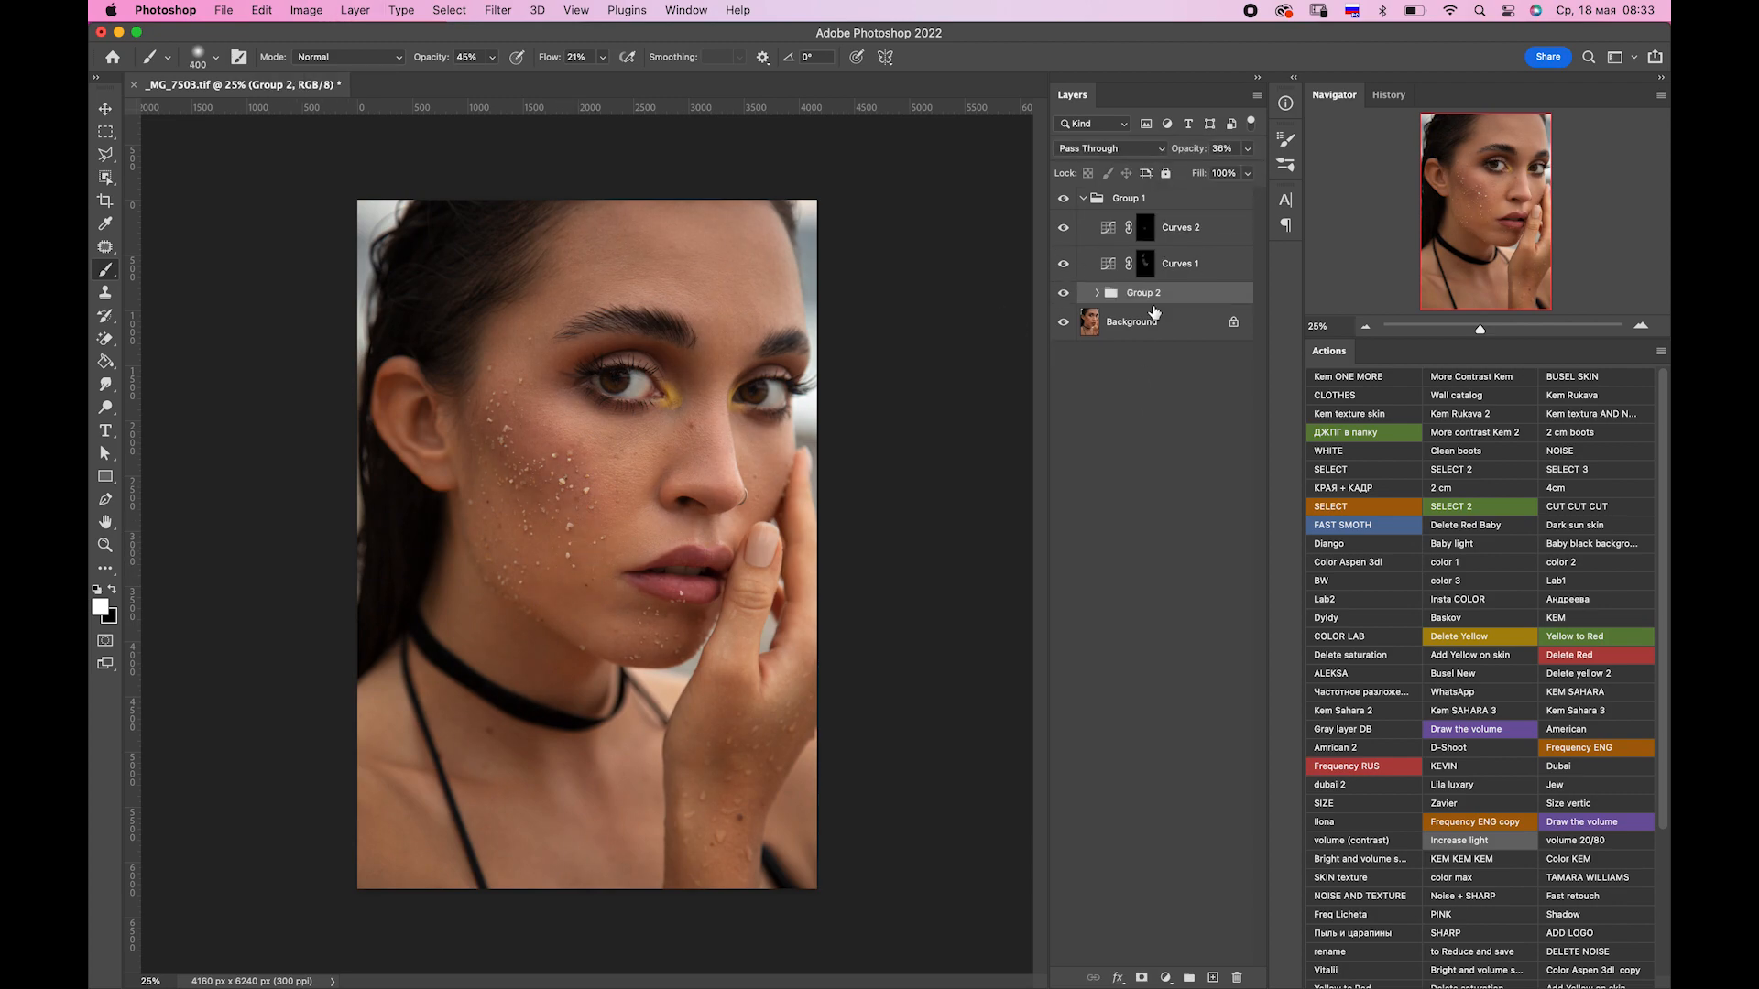
Compare the portrait with Group 1 hidden and shown, and flatten and save the image.
click(1083, 199)
click(1064, 199)
click(1064, 199)
key(super+shift+e)
key(super+s)
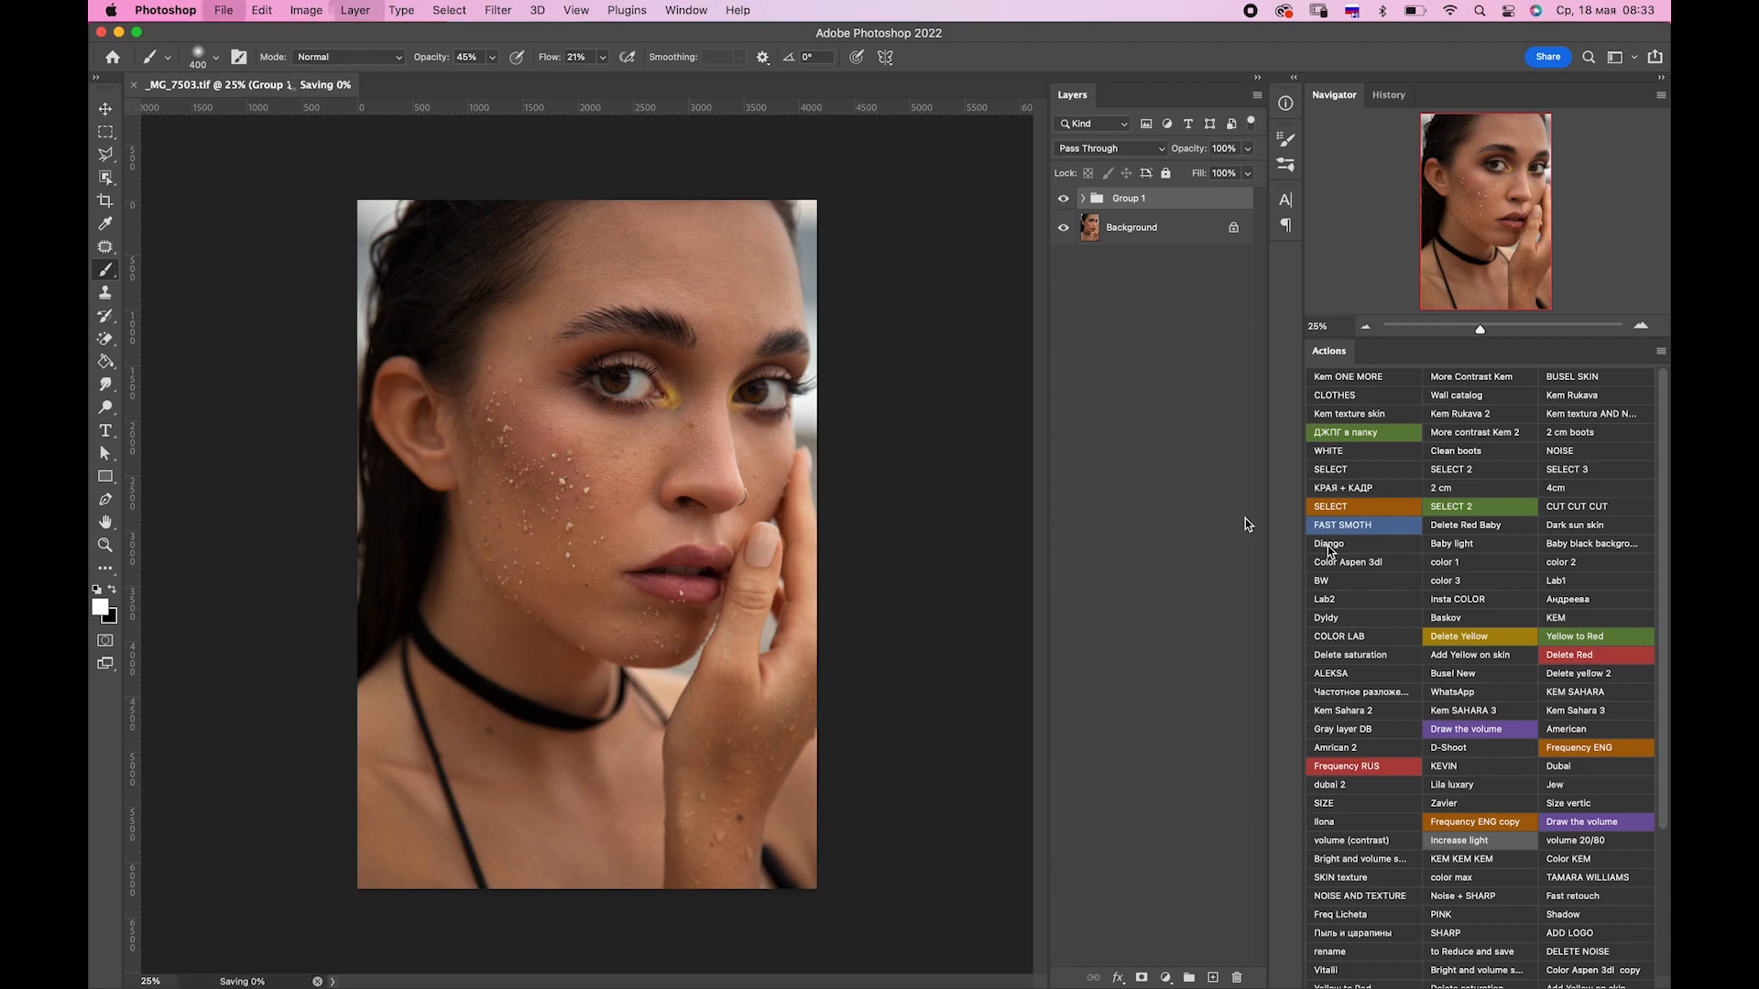
Run the Frequency ENG copy action and blend the skin near the brow on Layer 1 with a size 150 to 200 Mixer Brush.
drag(1480, 329, 1492, 331)
drag(1485, 209, 1493, 175)
key(super+minus)
key(super+minus)
key(super+minus)
click(1454, 820)
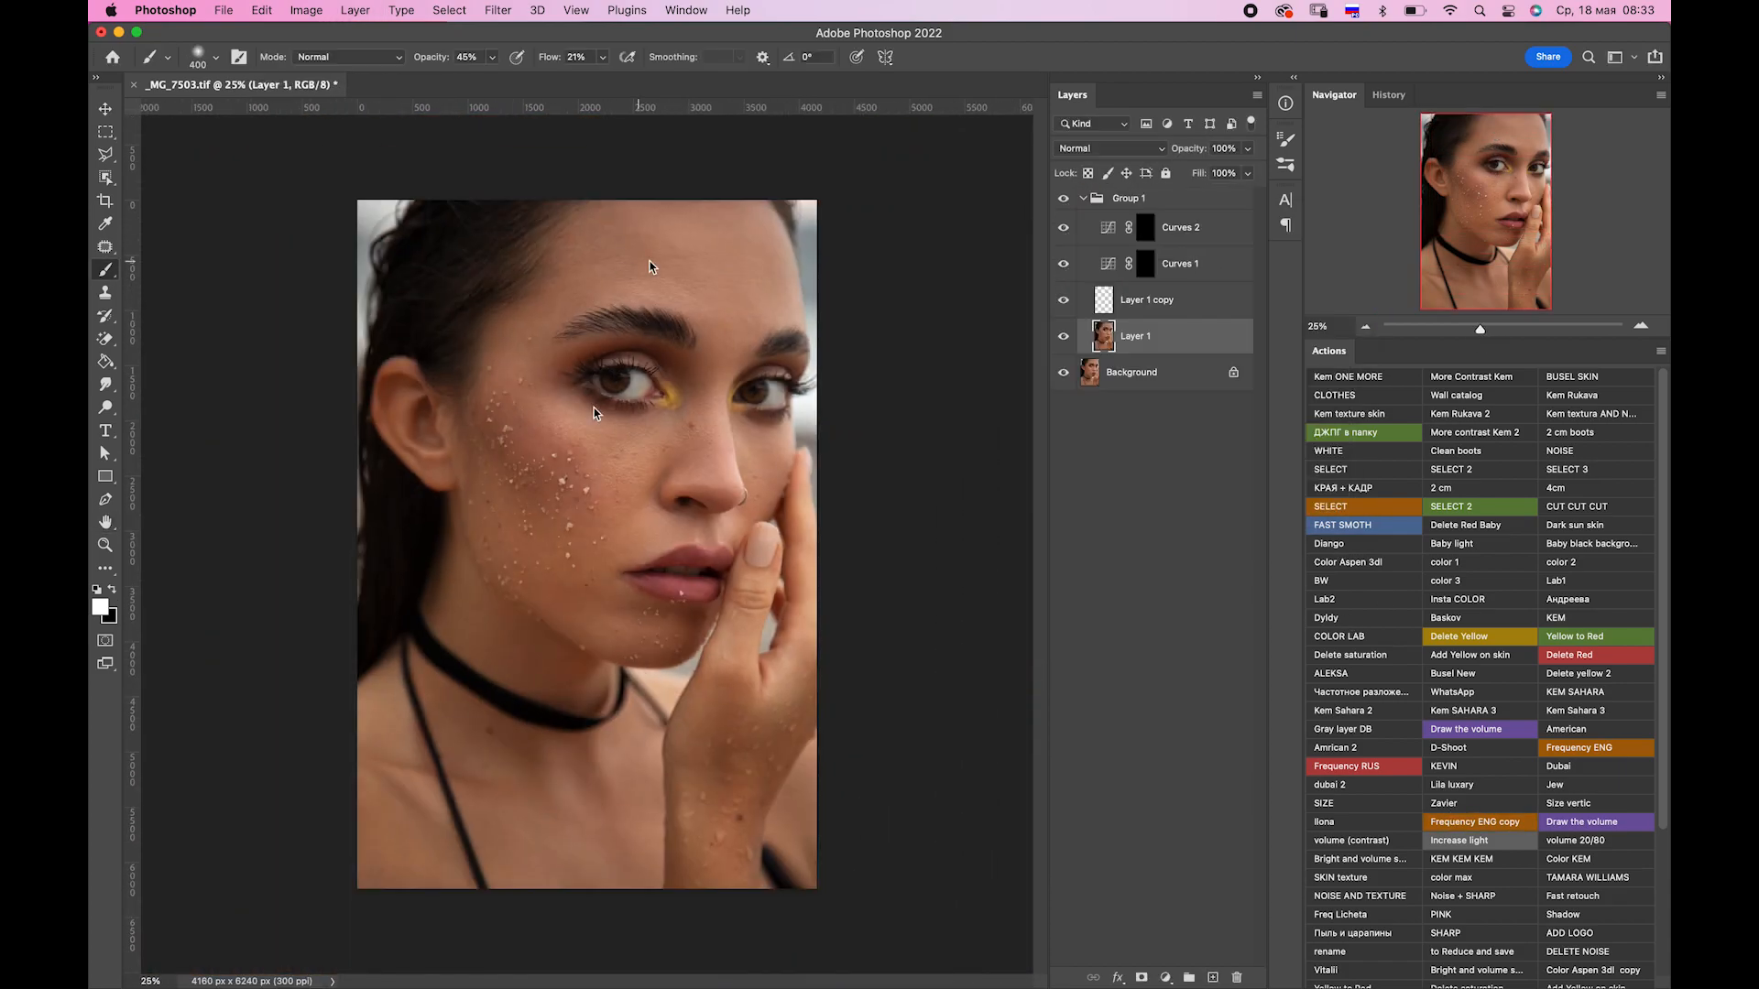
key(shift+b)
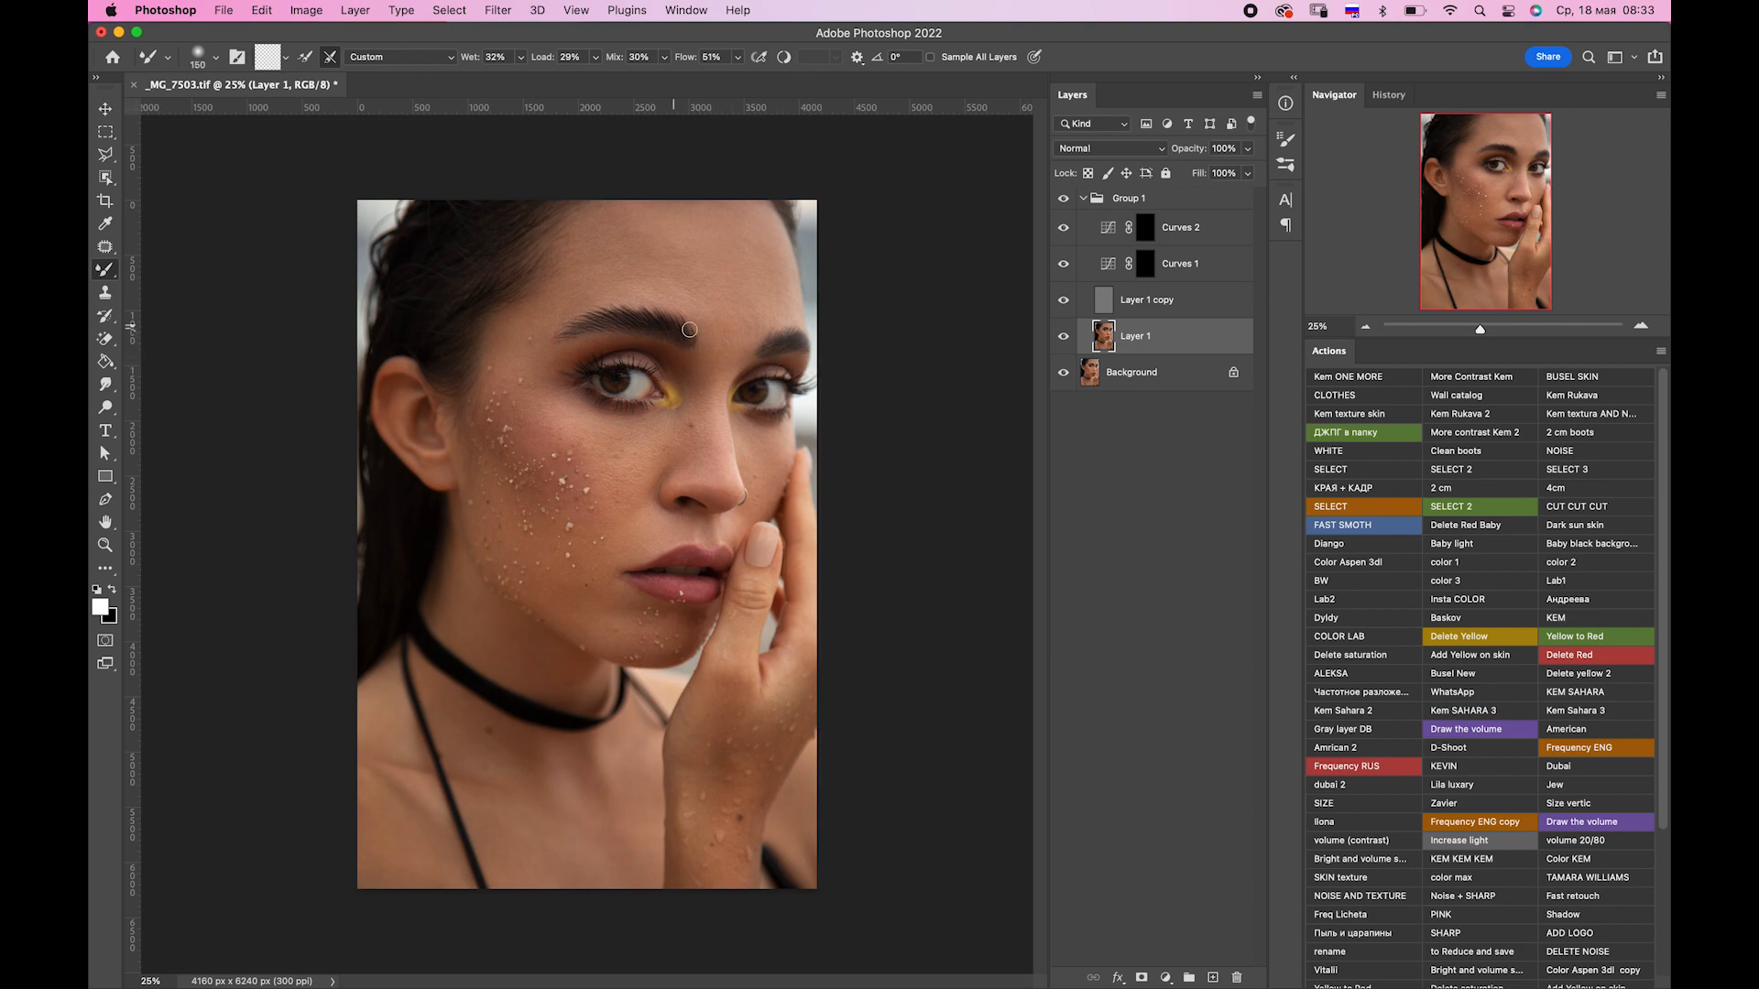
key(bracketright)
key(bracketright)
Set the opacity of Group 1 to 79% and compare the portrait with the group hidden and shown.
click(1182, 228)
click(1196, 199)
click(1063, 198)
click(1062, 199)
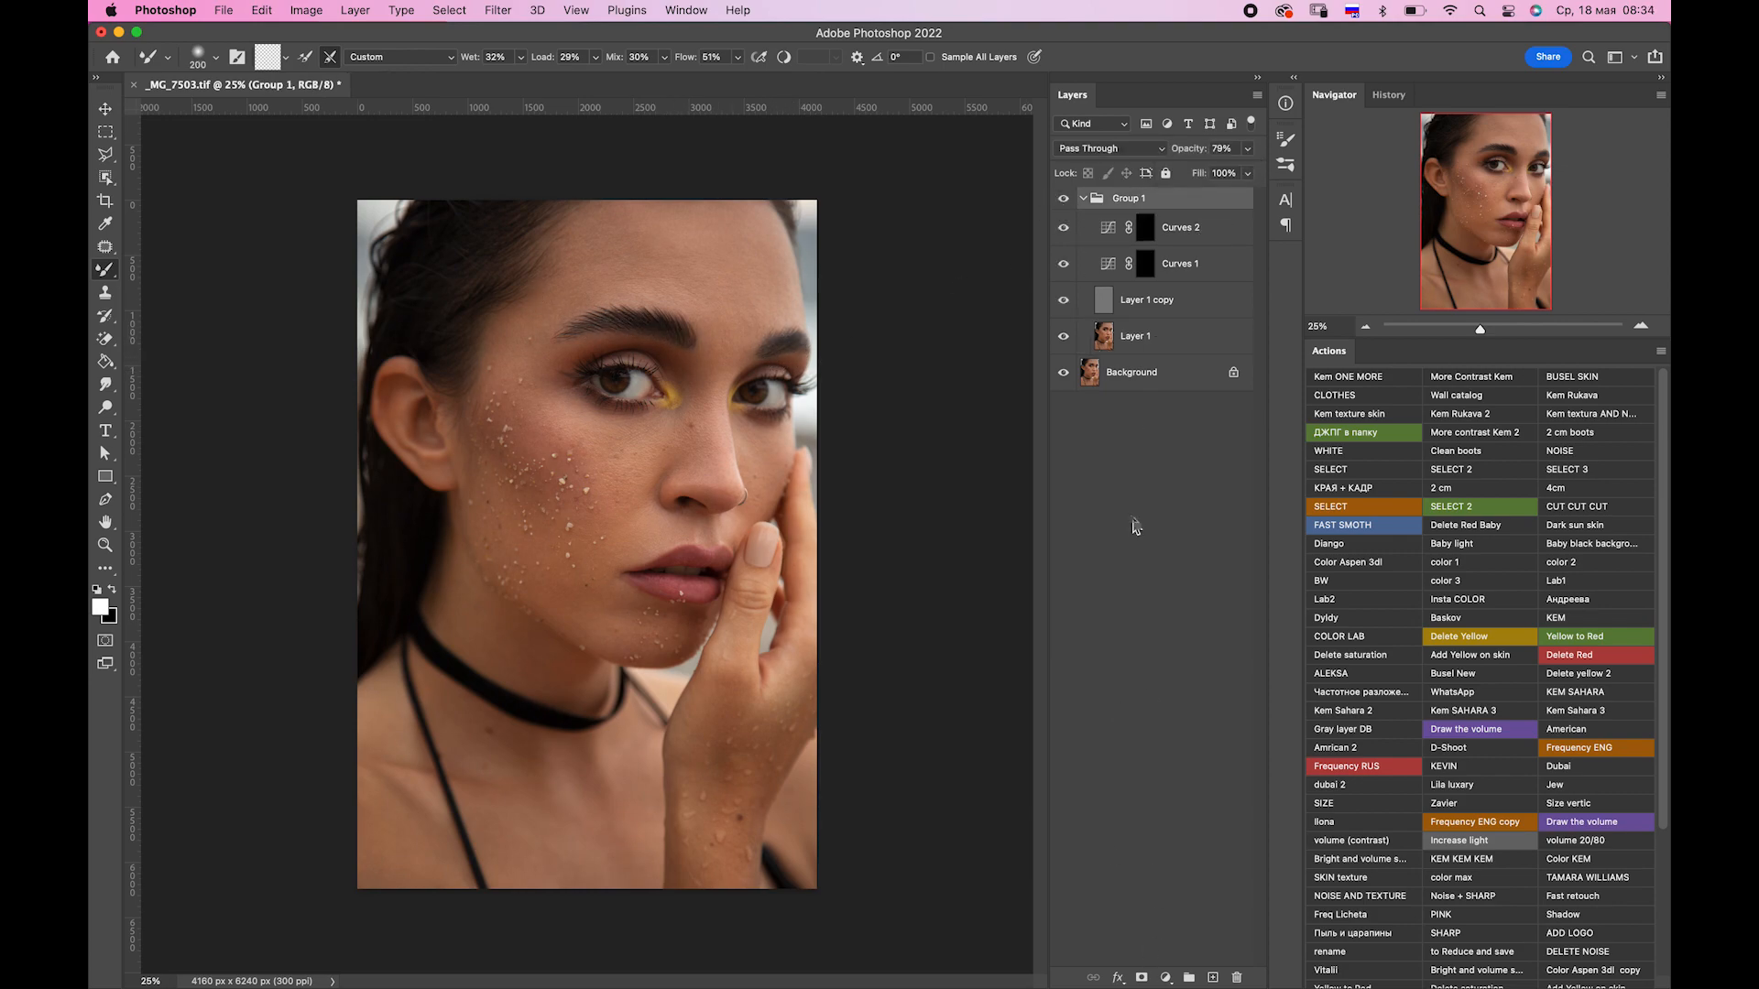
Blend the lips on Layer 1 with the Mixer Brush at size 250, and reduce the brush to size 175.
click(1136, 336)
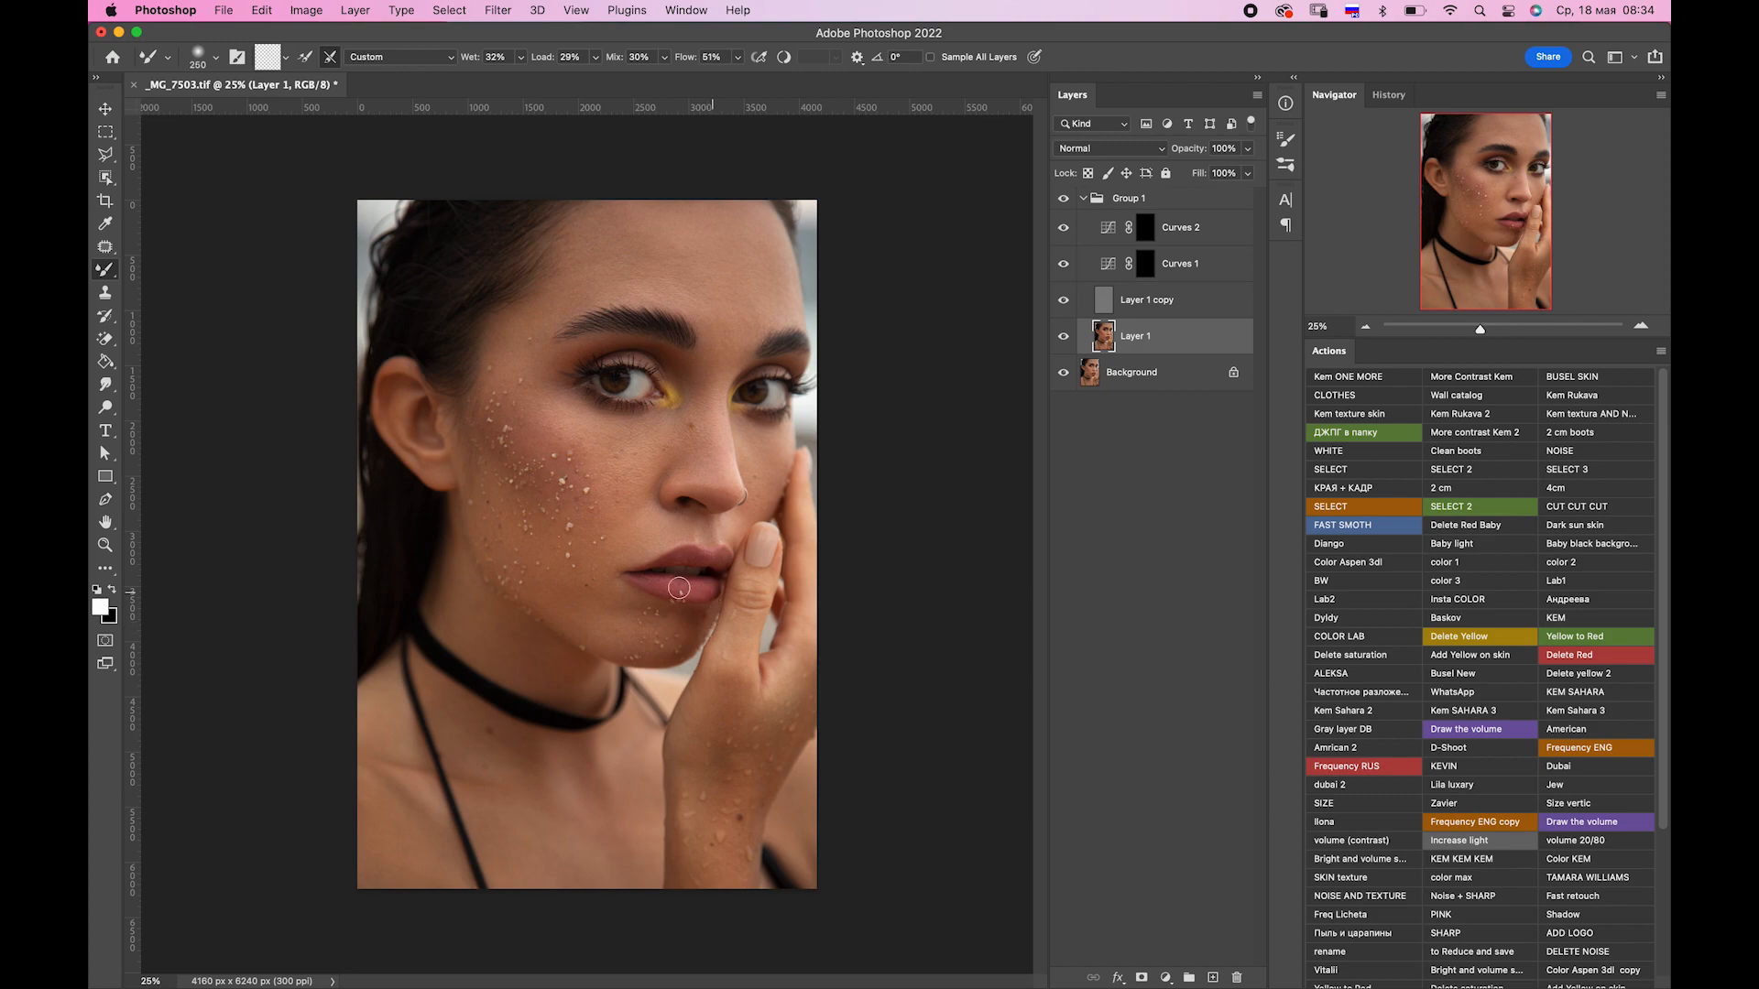
key(bracketleft)
key(bracketleft)
key(bracketleft)
Add a black mask to Group 1 and reveal the eye area and lips with the Brush at 100% opacity and flow.
click(1152, 199)
alt+click(1141, 977)
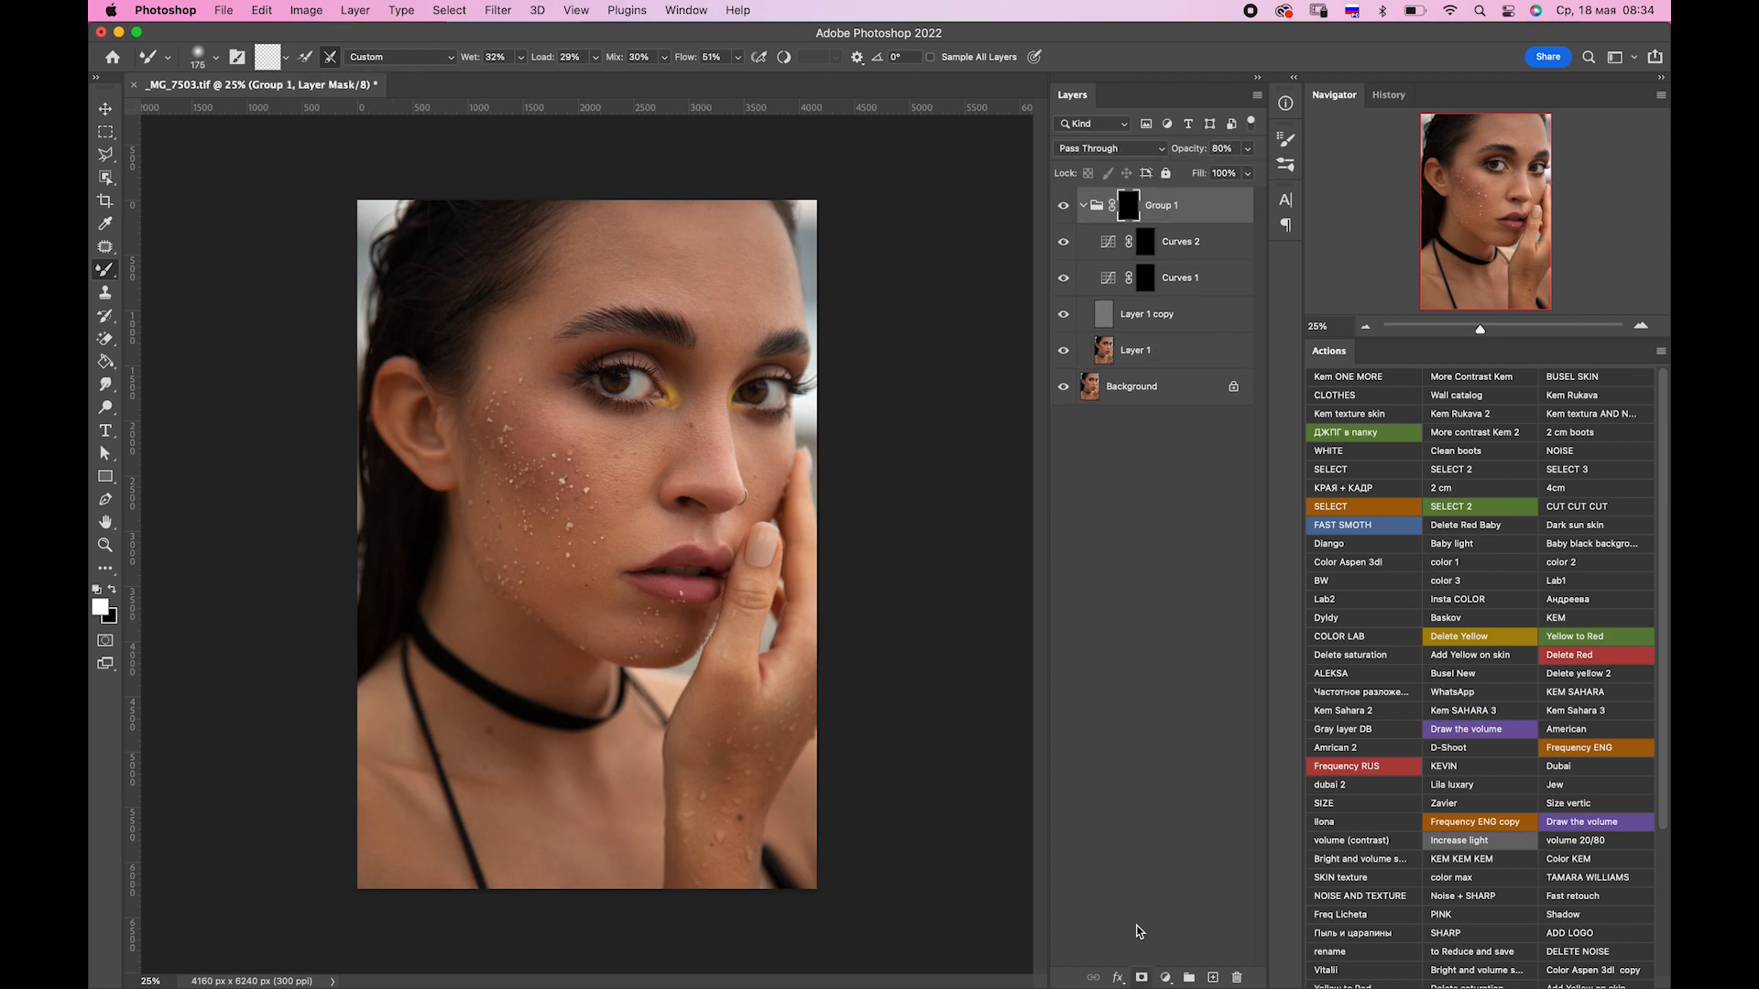
key(shift+b)
drag(602, 57, 705, 80)
drag(492, 56, 563, 79)
drag(568, 334, 761, 366)
mouse_move(660, 587)
mouse_down()
mouse_move(695, 596)
mouse_move(743, 556)
mouse_up()
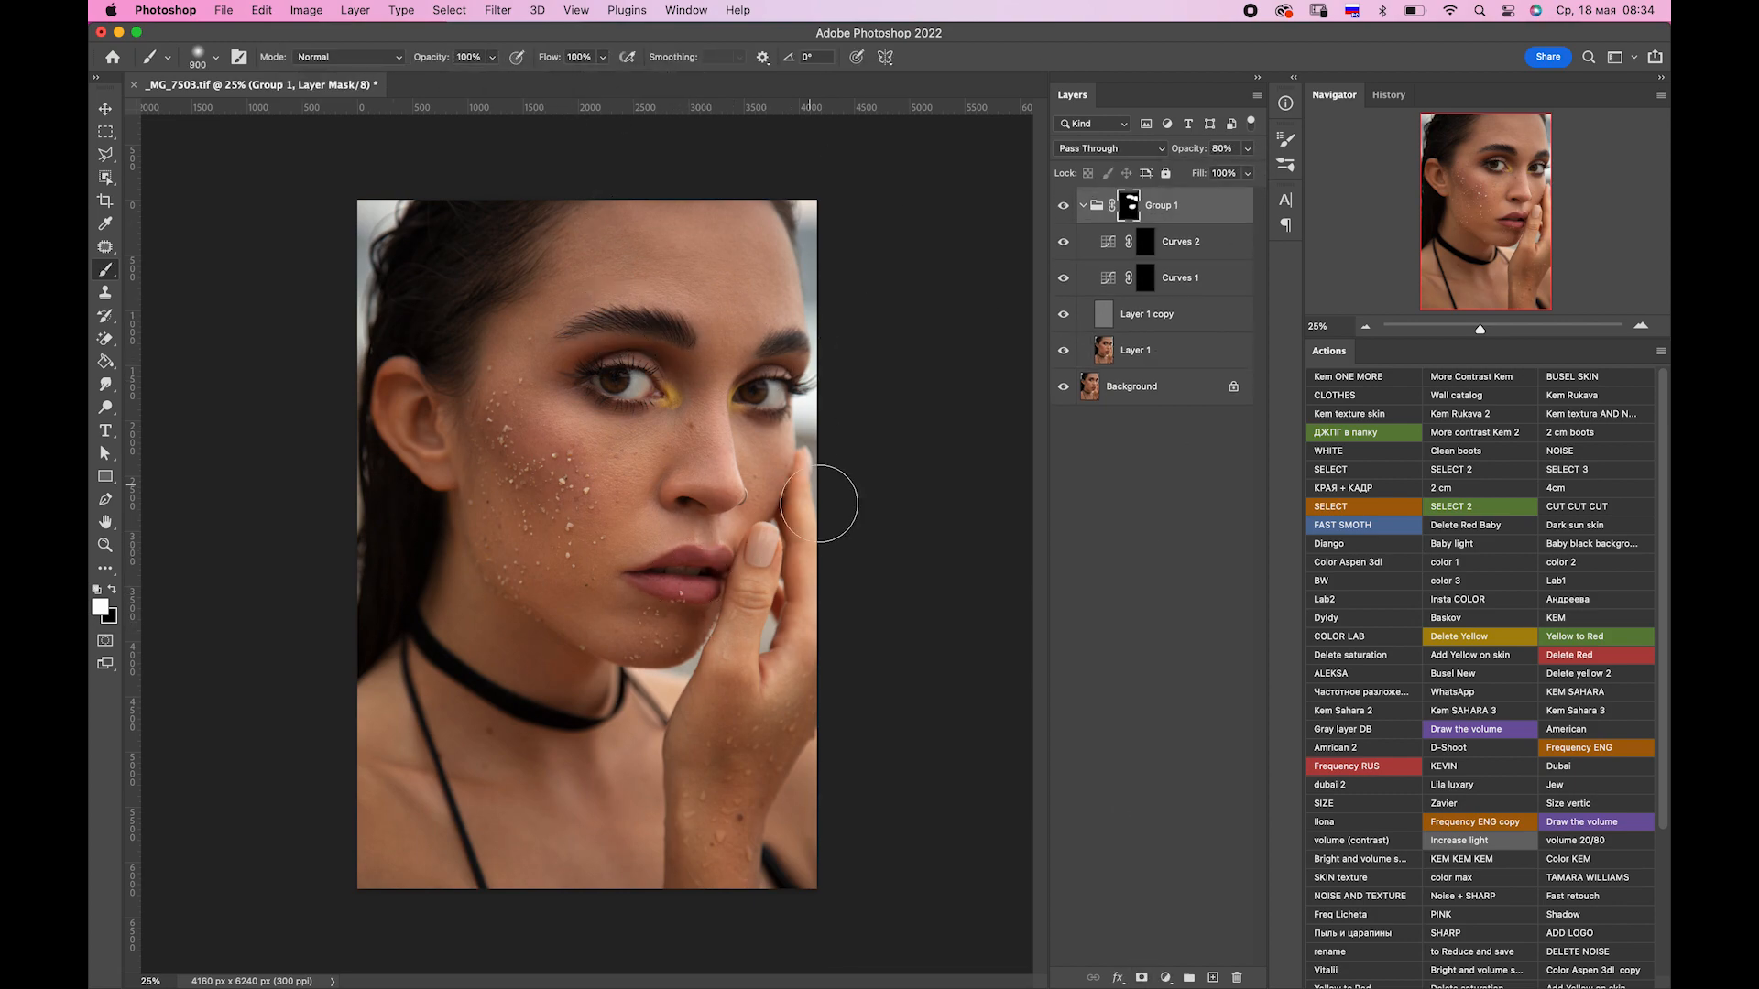
Flatten the retouched portrait into the Background and save the file.
key(super+shift+e)
drag(1479, 329, 1488, 328)
drag(1484, 211, 1486, 189)
key(super+s)
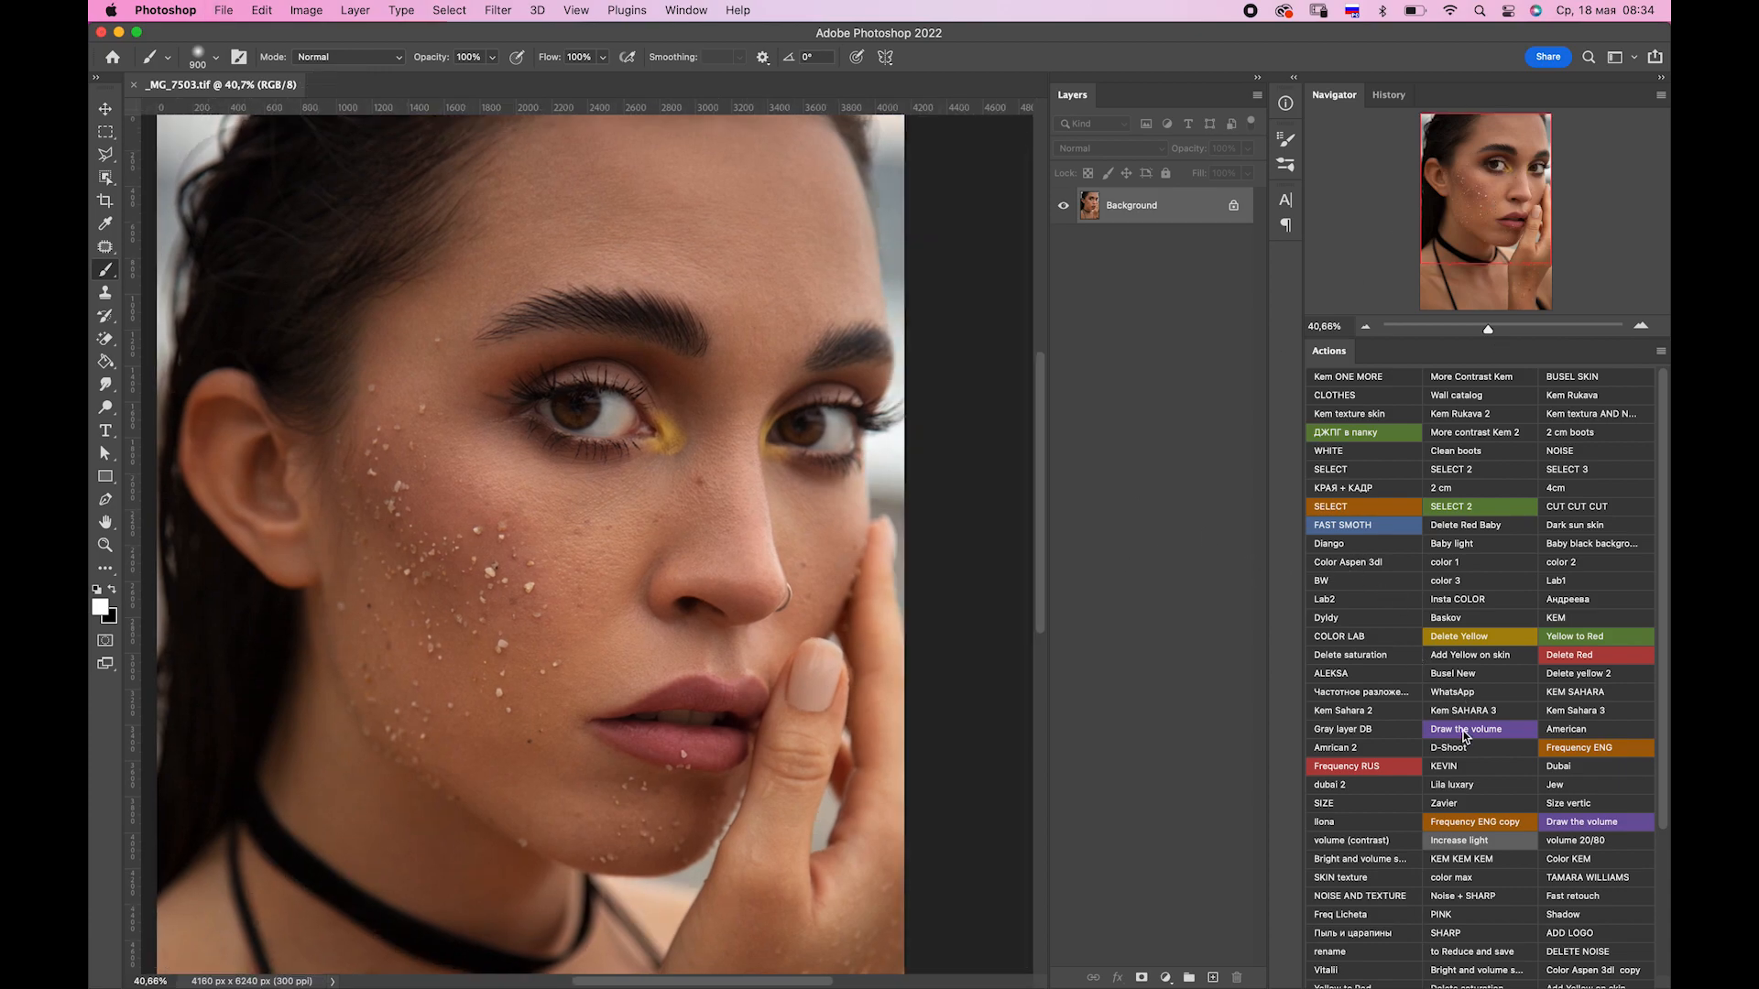
Run the Draw the volume action and shade the nose bridge on the Curves 1 and Curves 2 masks with a size 45 brush.
click(1463, 731)
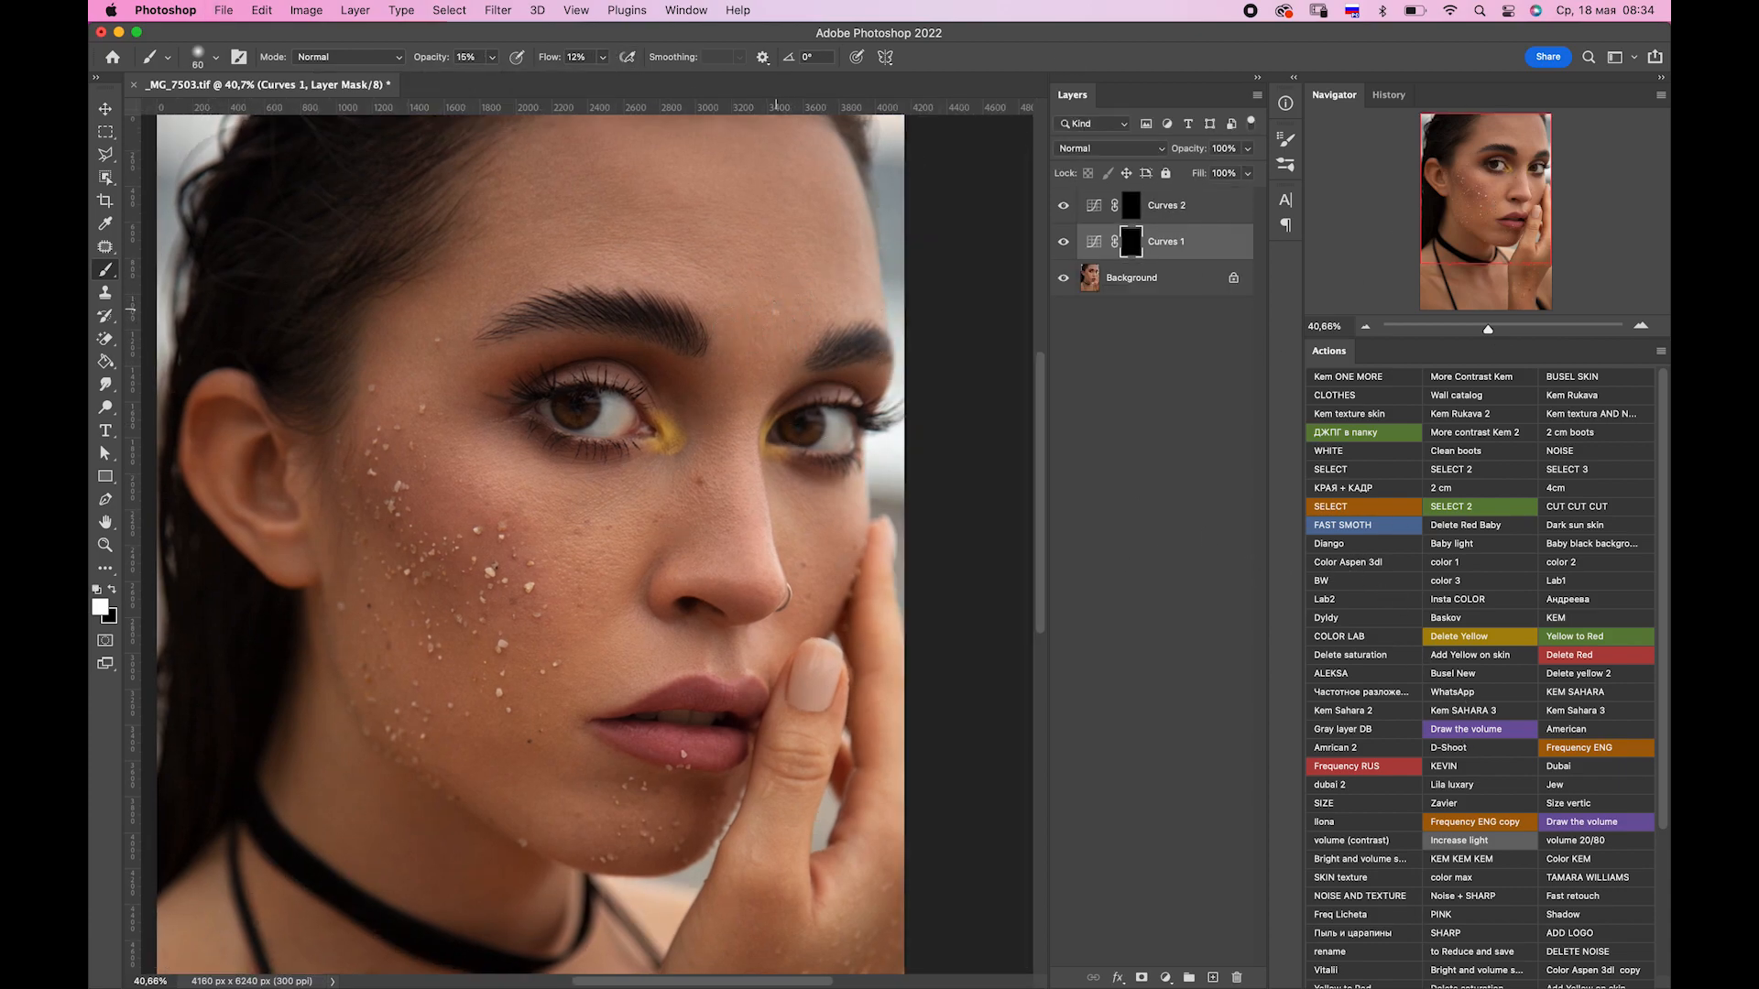
key(bracketleft)
key(bracketleft)
key(alt+bracketright)
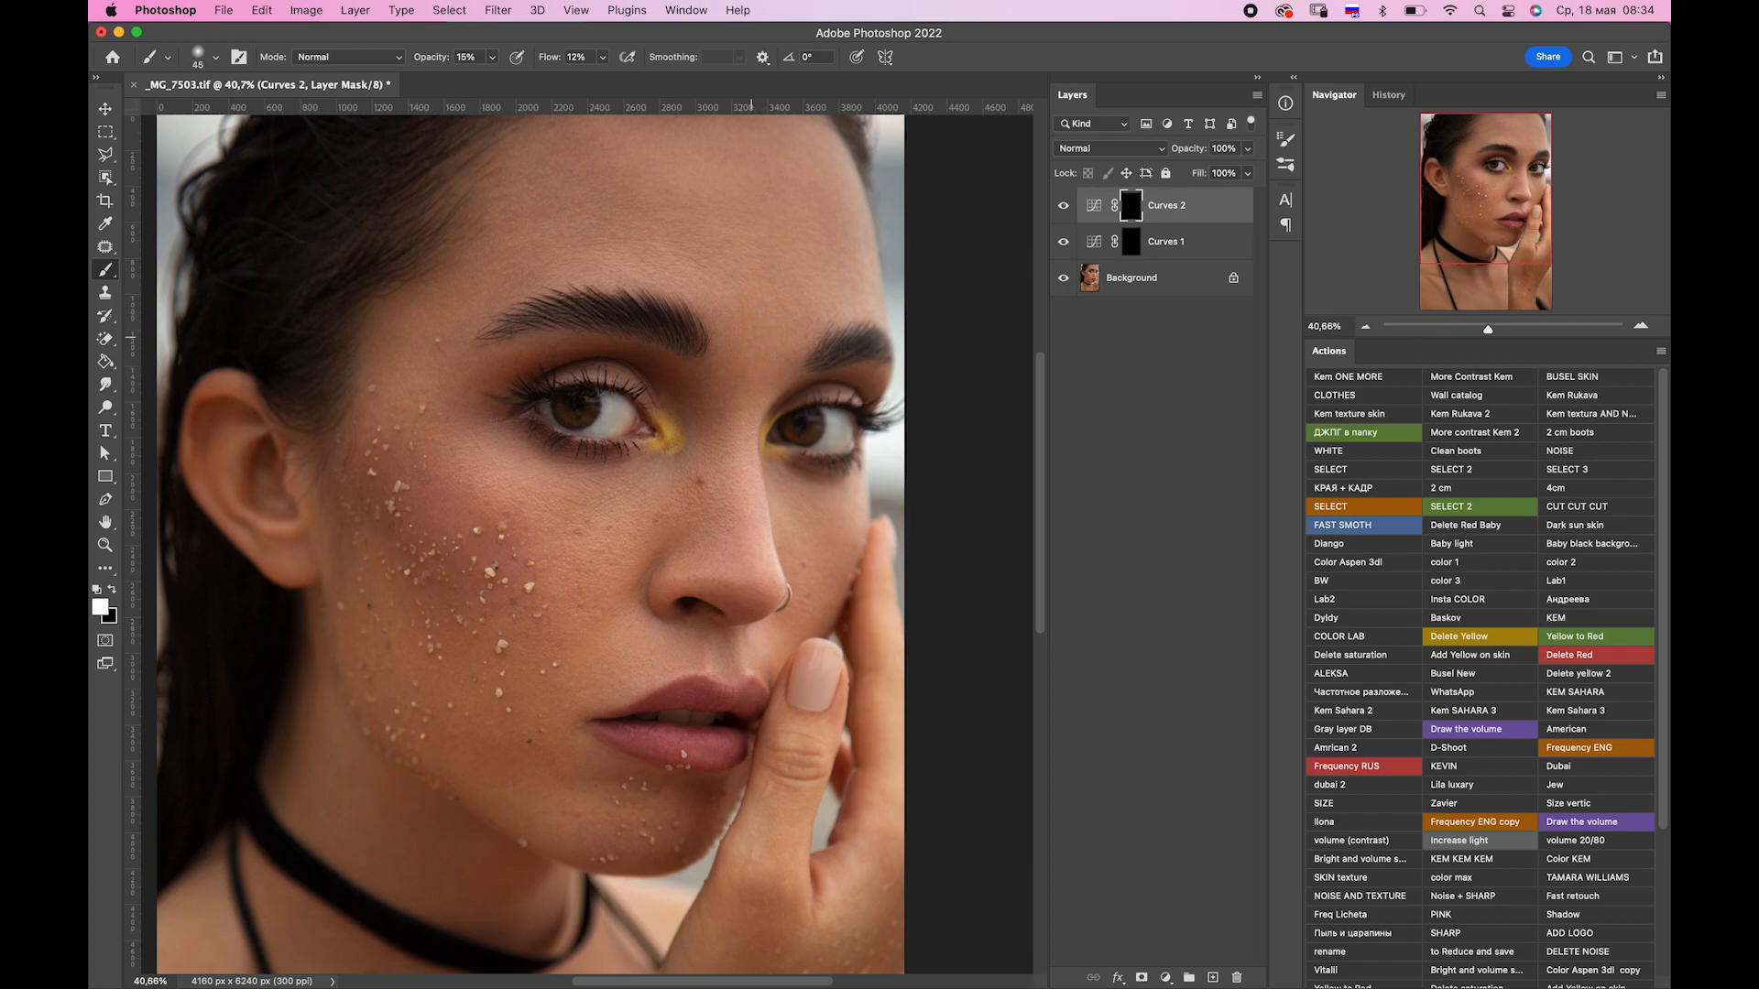
key(alt+bracketleft)
key(bracketright)
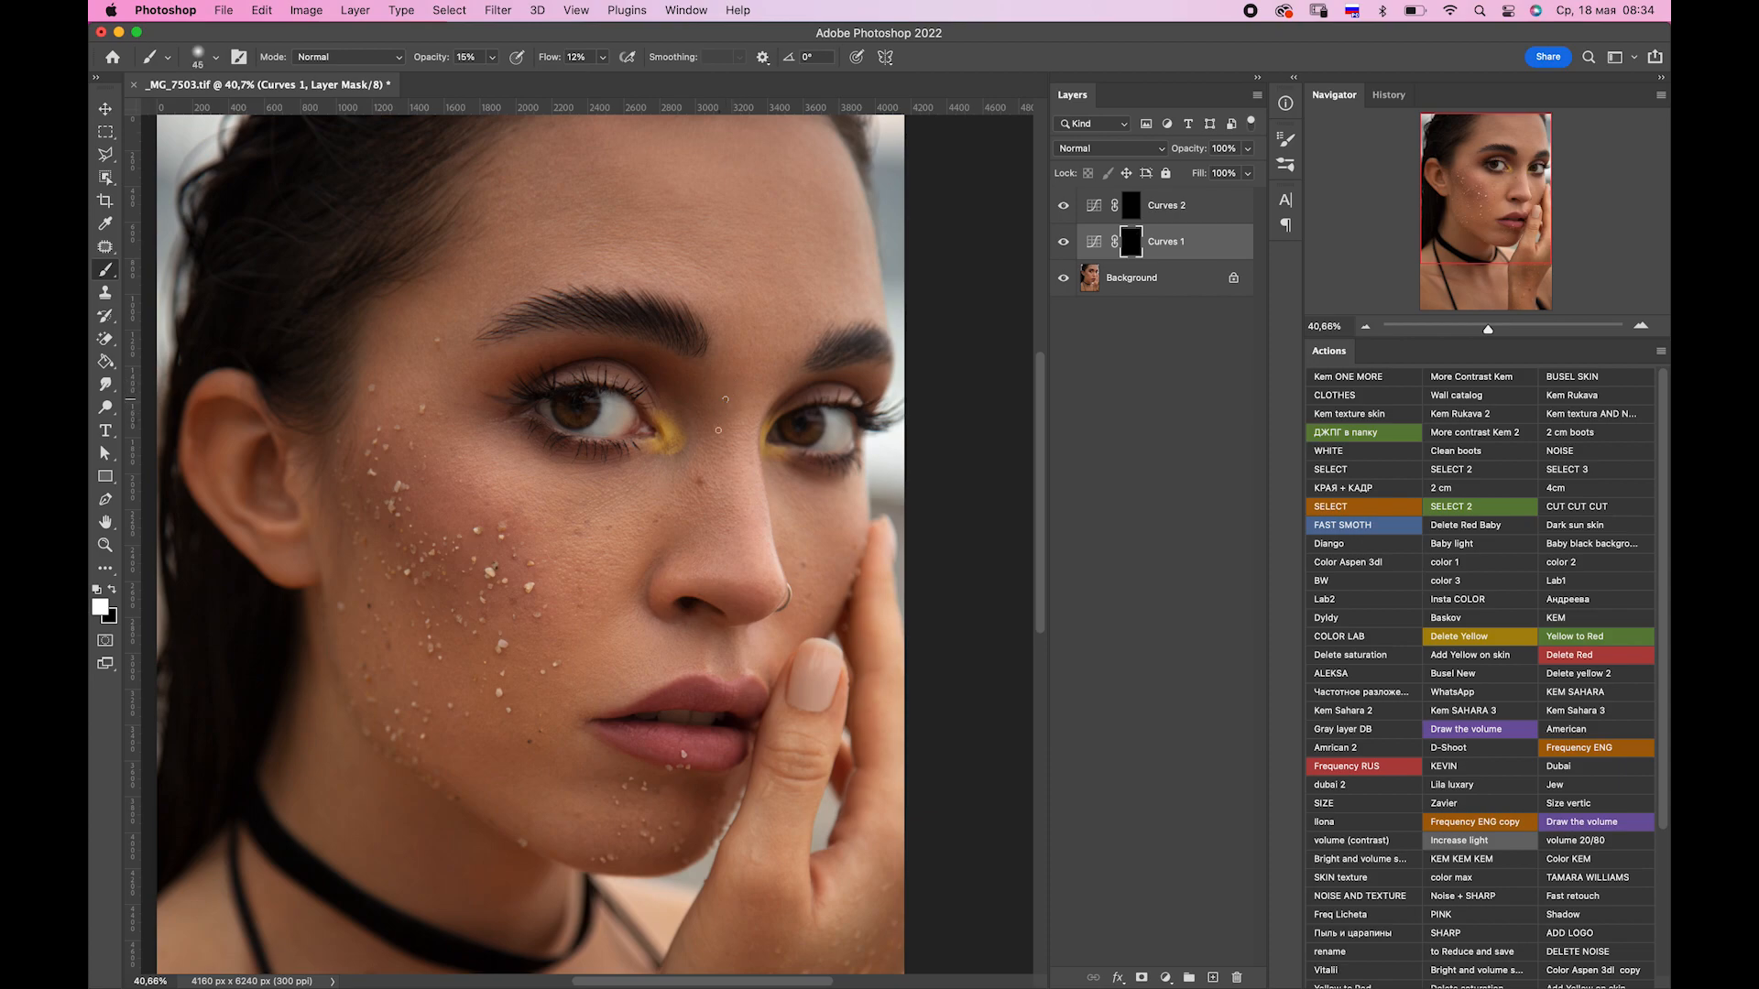
Add another Draw the volume pair above Curves 1 and paint around the farther brow on the Curves 3 mask from brush size 70 upward.
click(1434, 727)
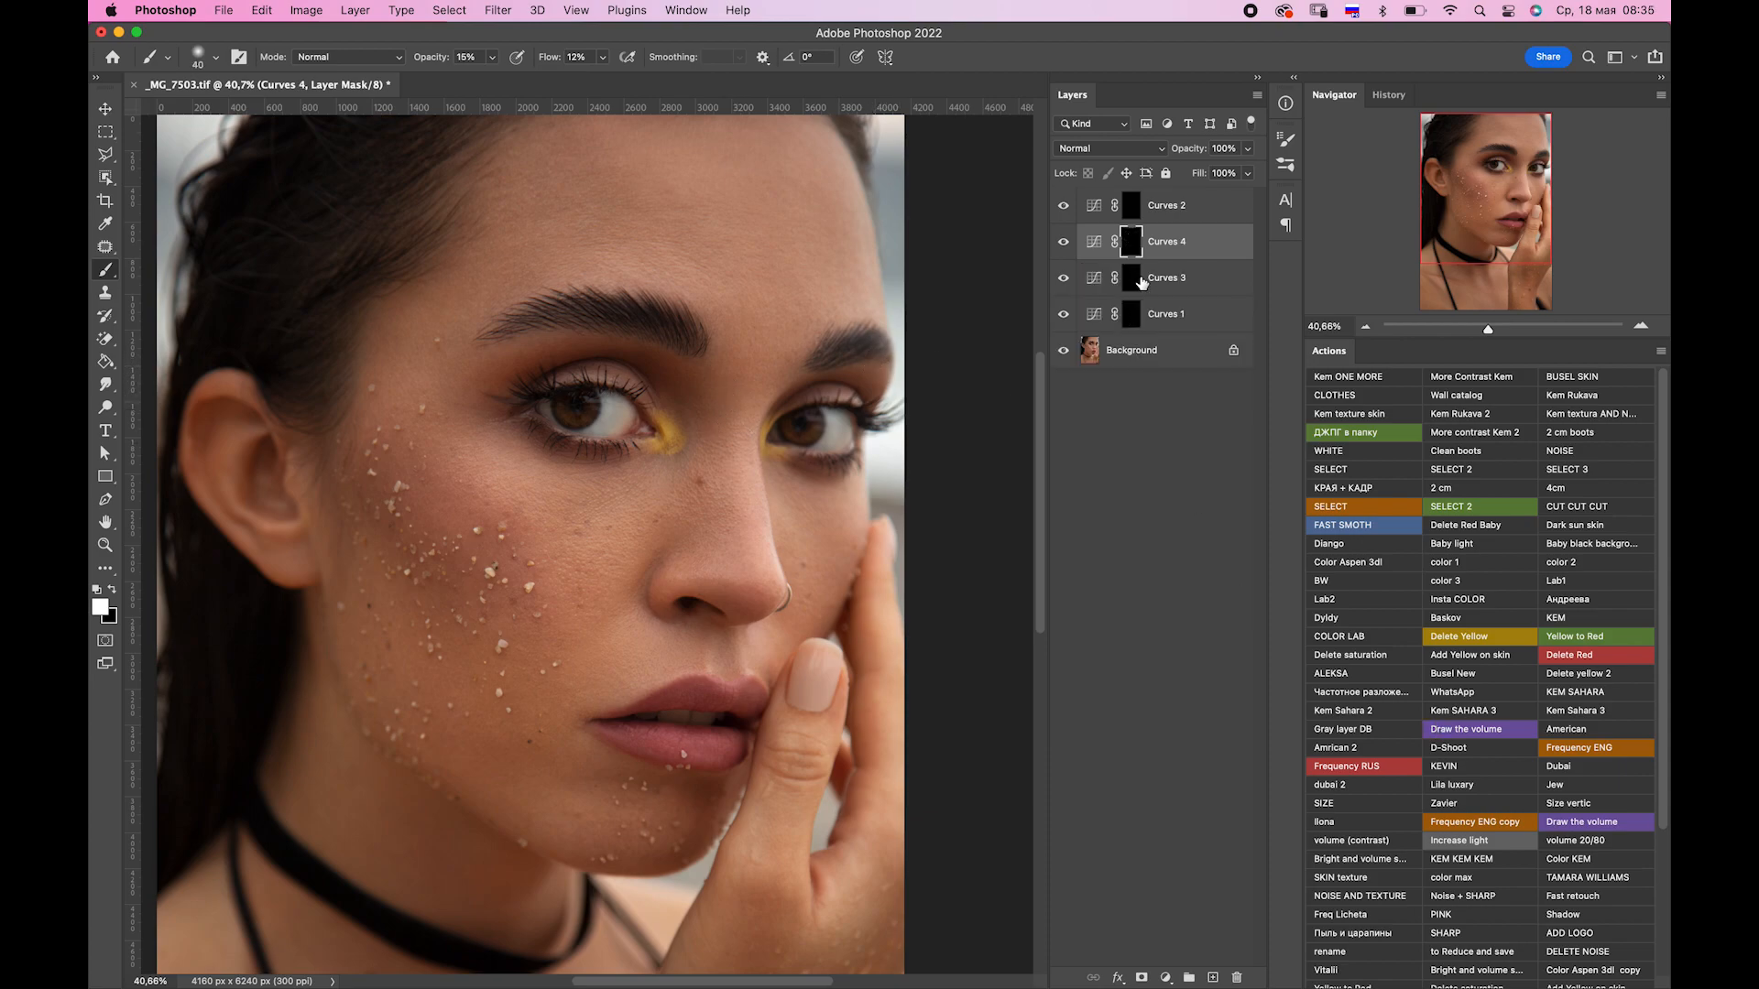
click(1137, 280)
key(bracketleft)
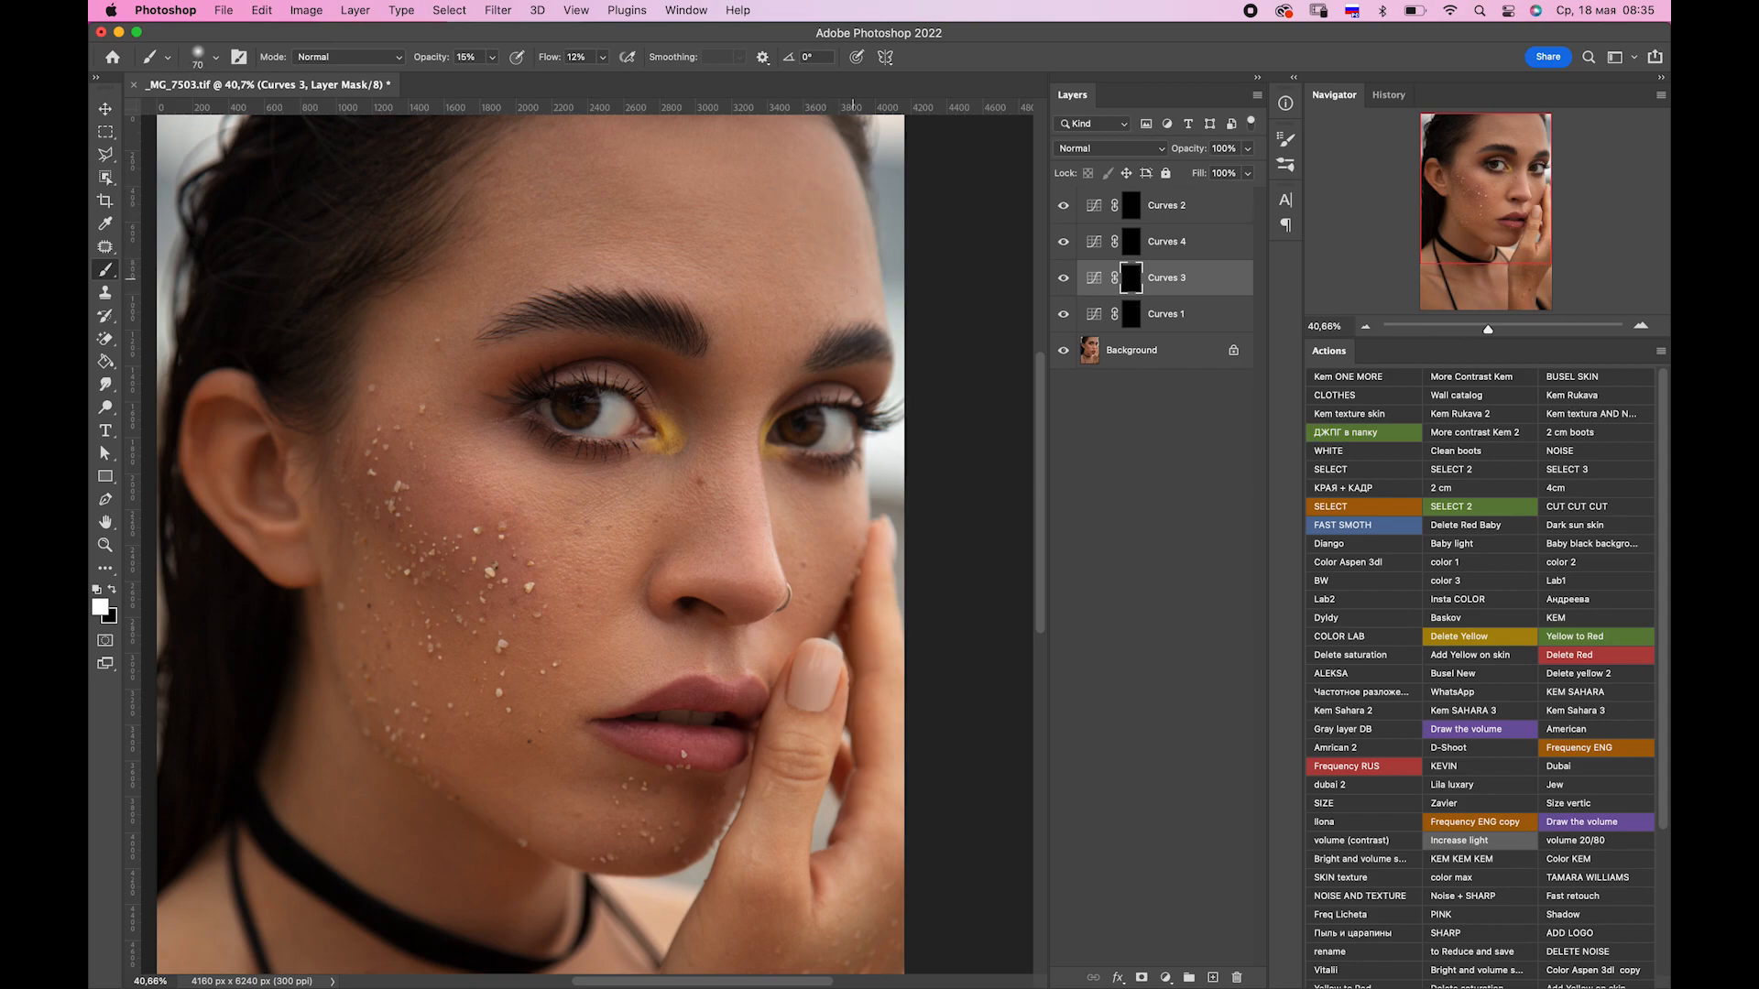
key(bracketright)
key(bracketright)
key(bracketright)
key(bracketright)
key(bracketright)
key(bracketright)
key(bracketright)
Add a further pair of black-masked Curves layers above Curves 3, and select the Curves 5 mask with a size 50 brush.
key(F2)
key(alt+bracketleft)
key(bracketleft)
key(bracketleft)
key(bracketleft)
key(bracketleft)
key(bracketleft)
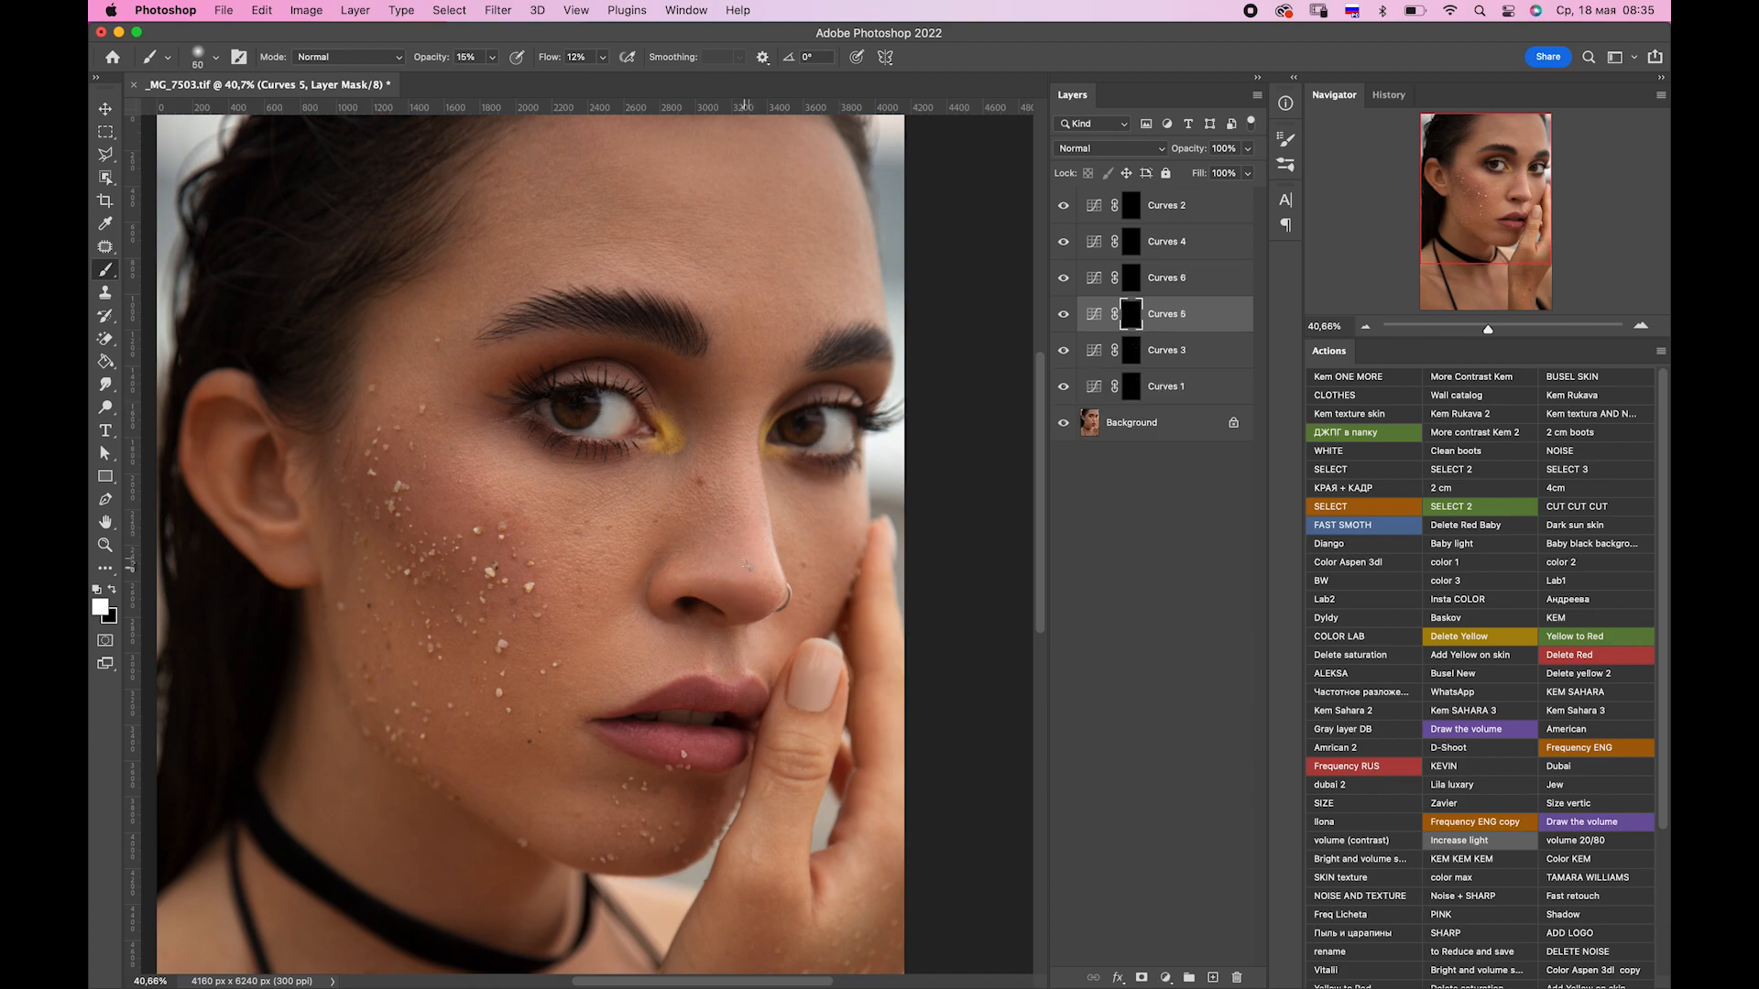
Set the brush flow to 34% and paint around the nostril on the Curves 5 mask with a size 200 brush.
key(shift+3)
key(shift+4)
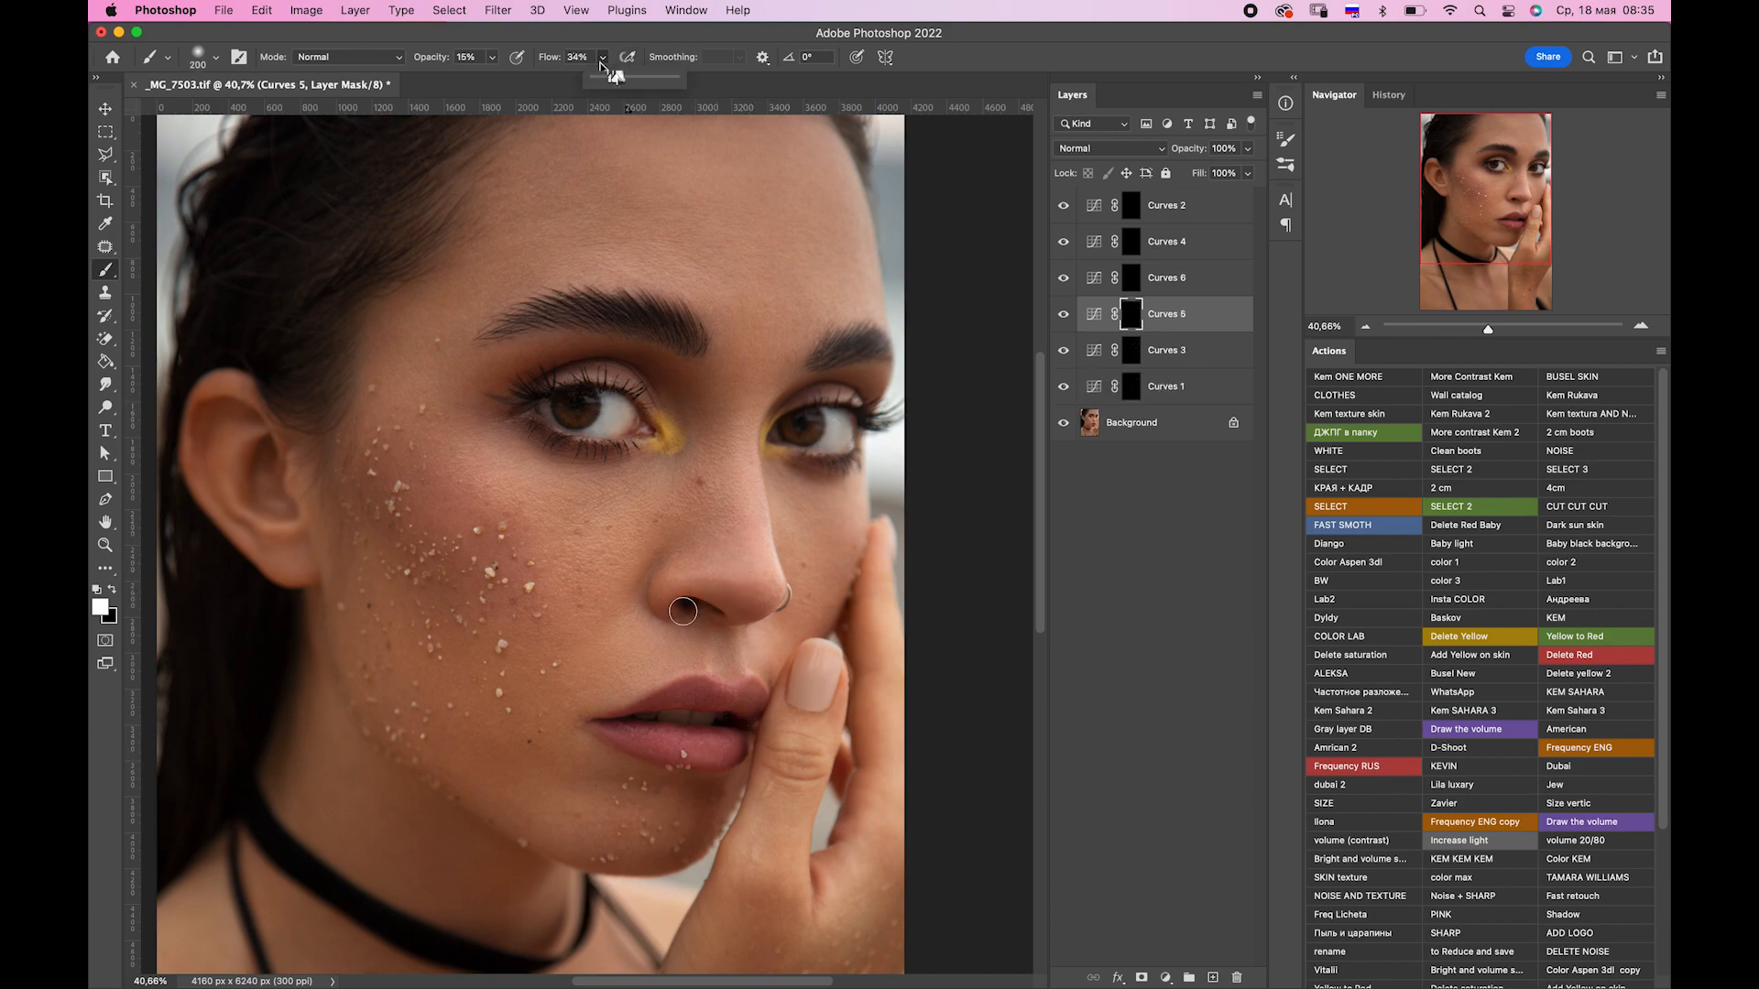
click(1364, 327)
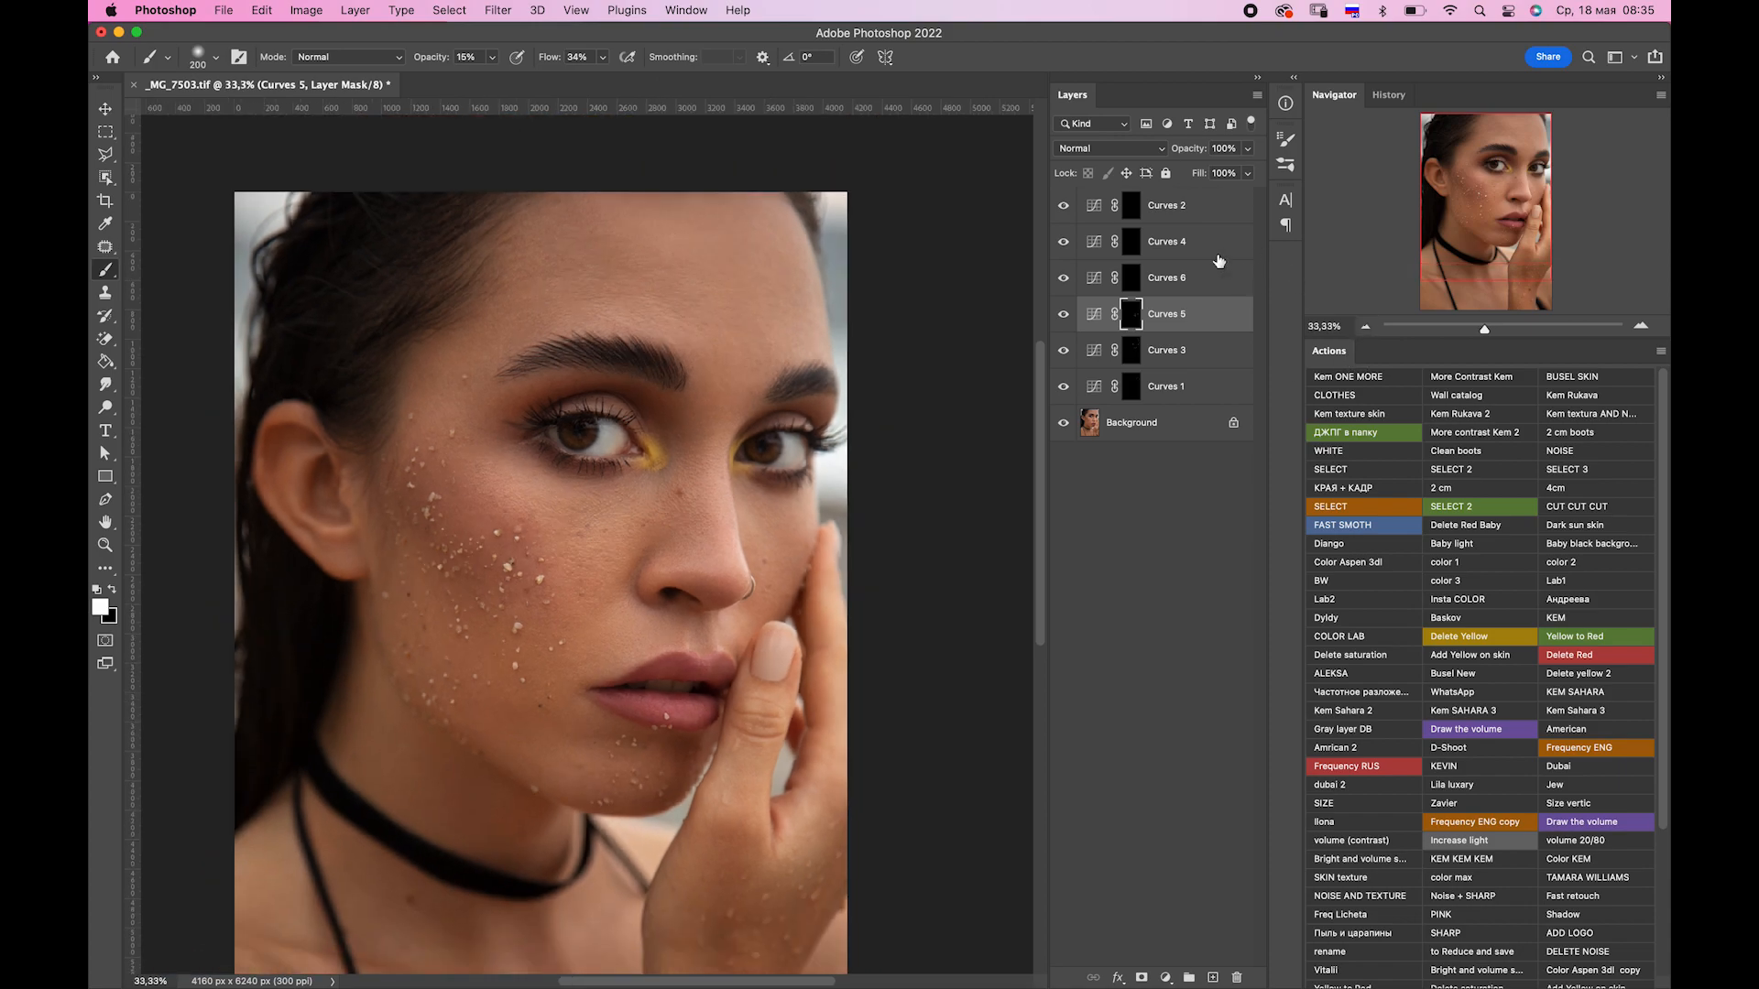
Add another pair of black-masked Curves layers above Curves 5 and prepare a size 500 brush on the Curves 7 mask.
key(F2)
key(bracketright)
key(bracketright)
key(bracketright)
key(bracketright)
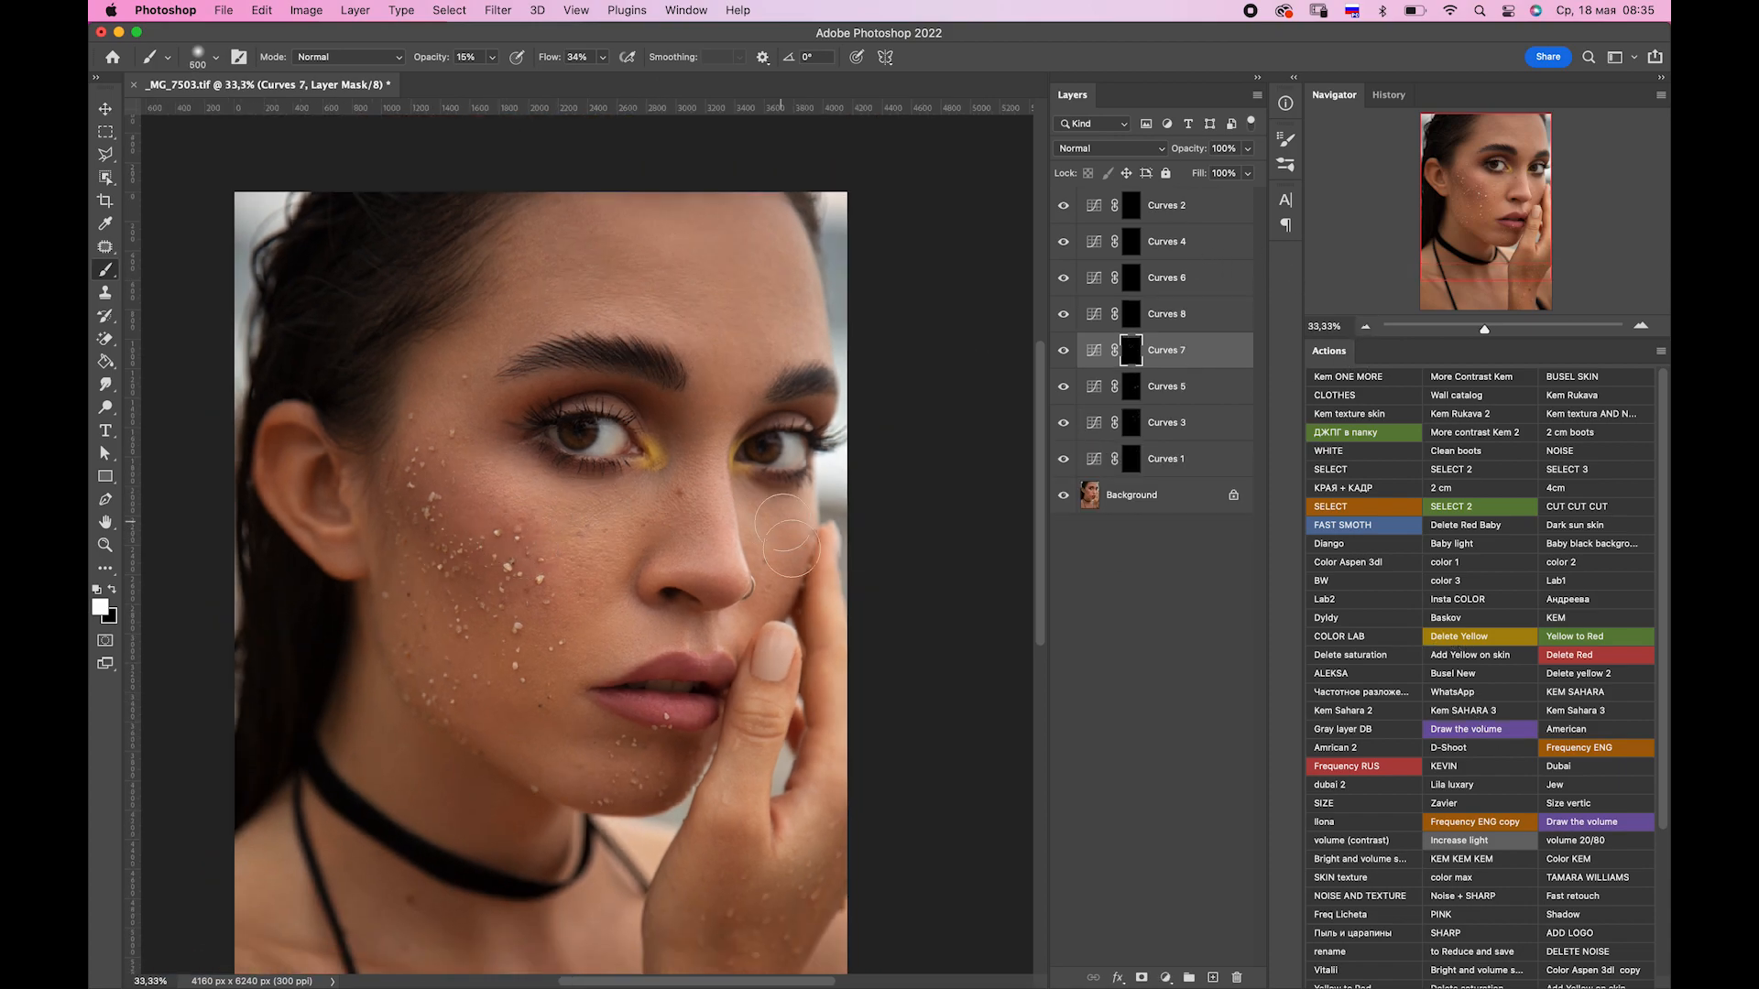
Group Curves 1 through Curves 8, adjust the group's opacity, and merge it into the saved image.
click(1176, 208)
shift+click(1176, 459)
key(super+g)
drag(1247, 148, 1244, 165)
key(super+minus)
key(shift+super+e)
key(super+s)
Run the Delete Red action with a size 600 brush, and merge the masked Hue/Saturation correction into the saved image.
click(1569, 655)
key(bracketright)
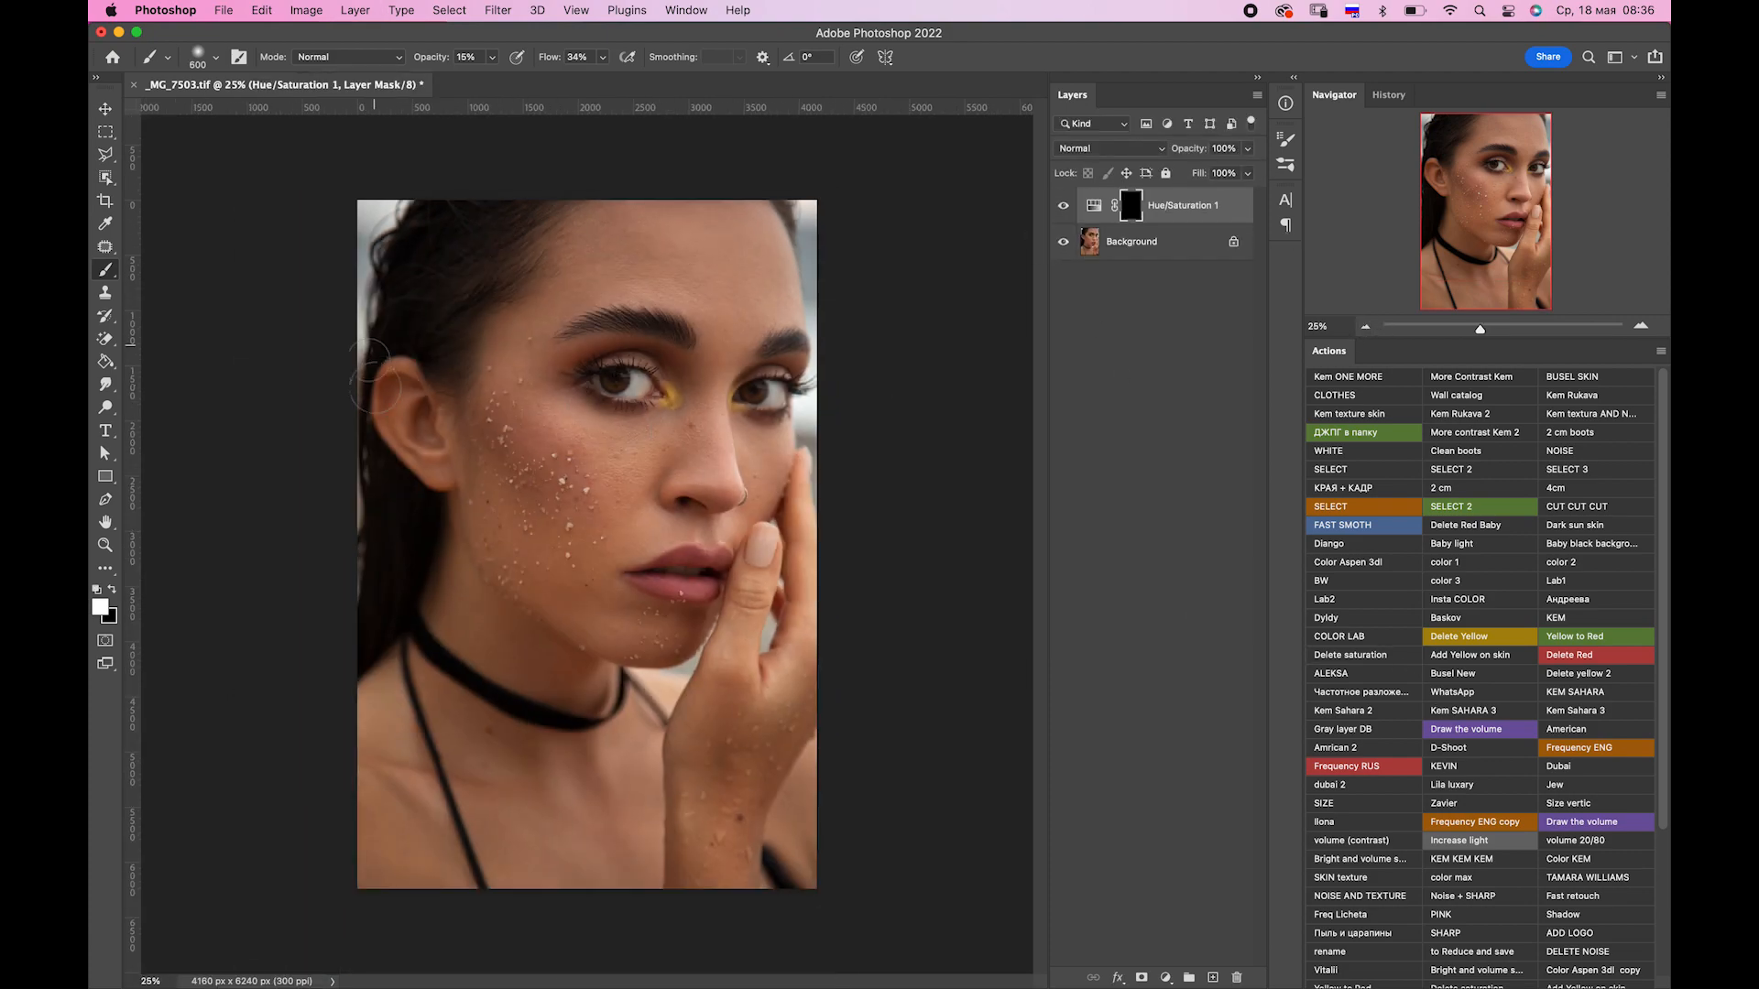
key(shift+super+e)
key(super+s)
Run the Delete Yellow action, paint its mask from the face to the hand with a size 1000 brush, and merge and save.
click(1467, 637)
key(bracketright)
key(bracketright)
key(bracketright)
mouse_move(479, 381)
mouse_down()
mouse_move(427, 532)
mouse_move(716, 780)
mouse_up()
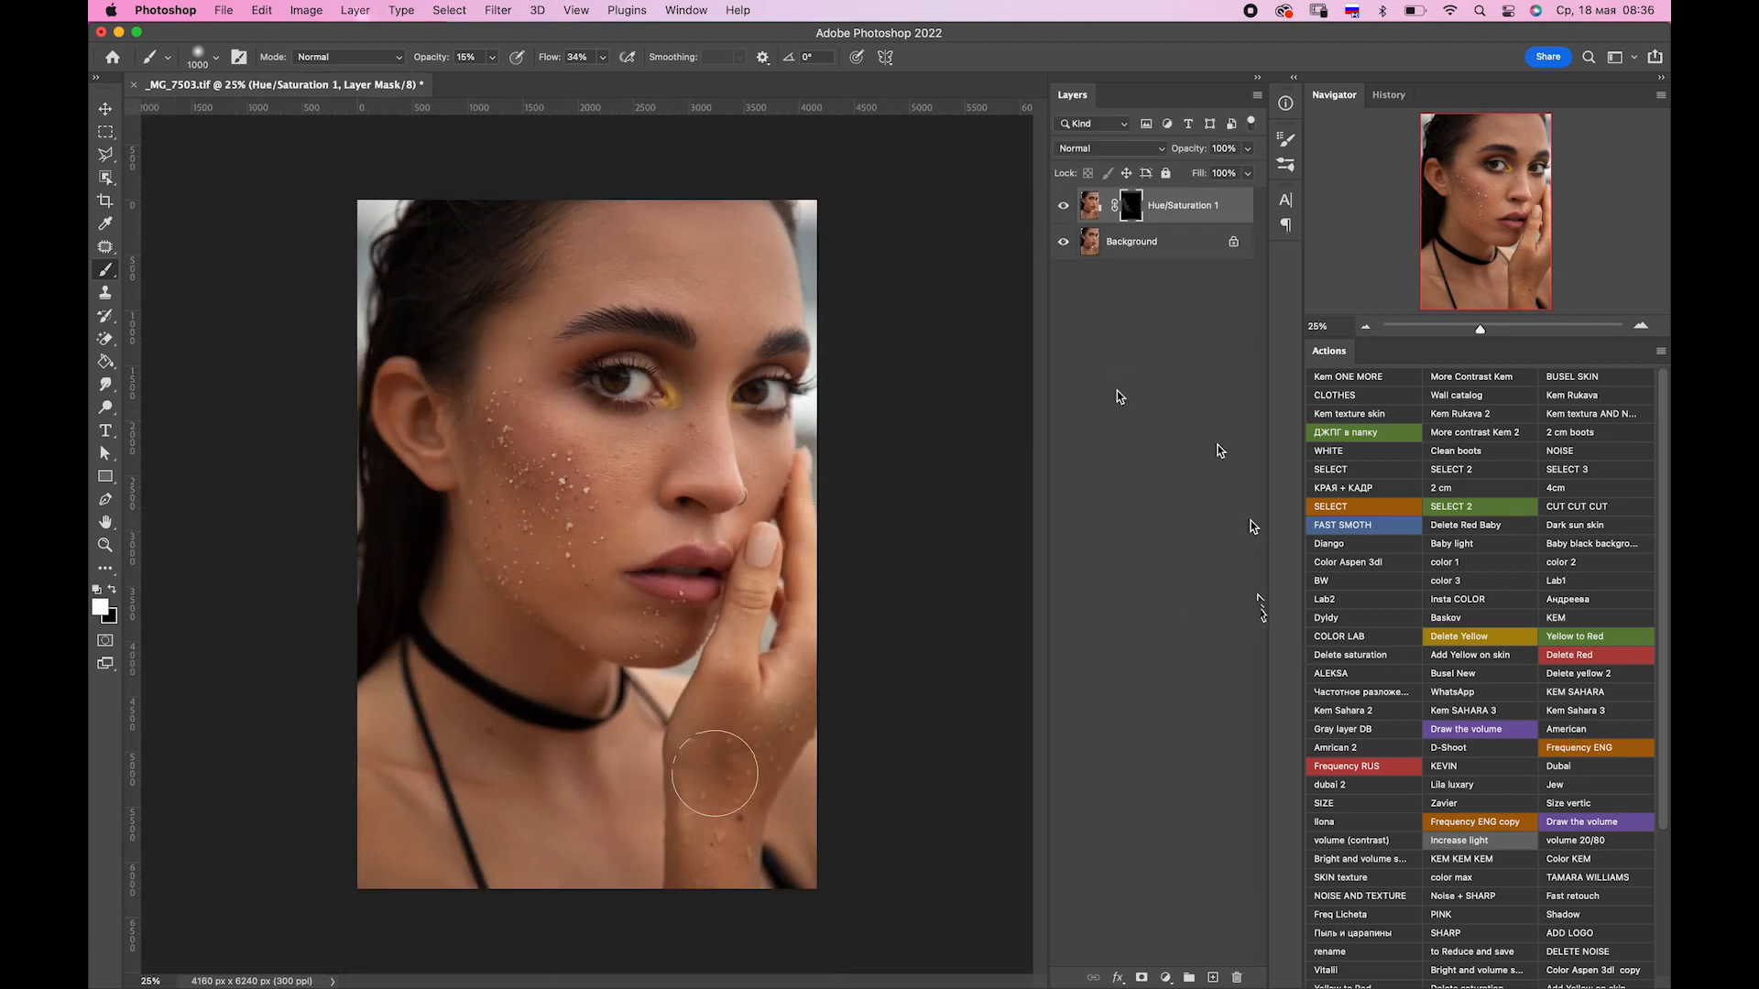
key(shift+super+e)
key(super+s)
Add a monochrome Channel Mixer layer with Red at -30, Green at +40 and Blue at +77.
click(1165, 978)
click(1191, 819)
drag(644, 356, 1011, 411)
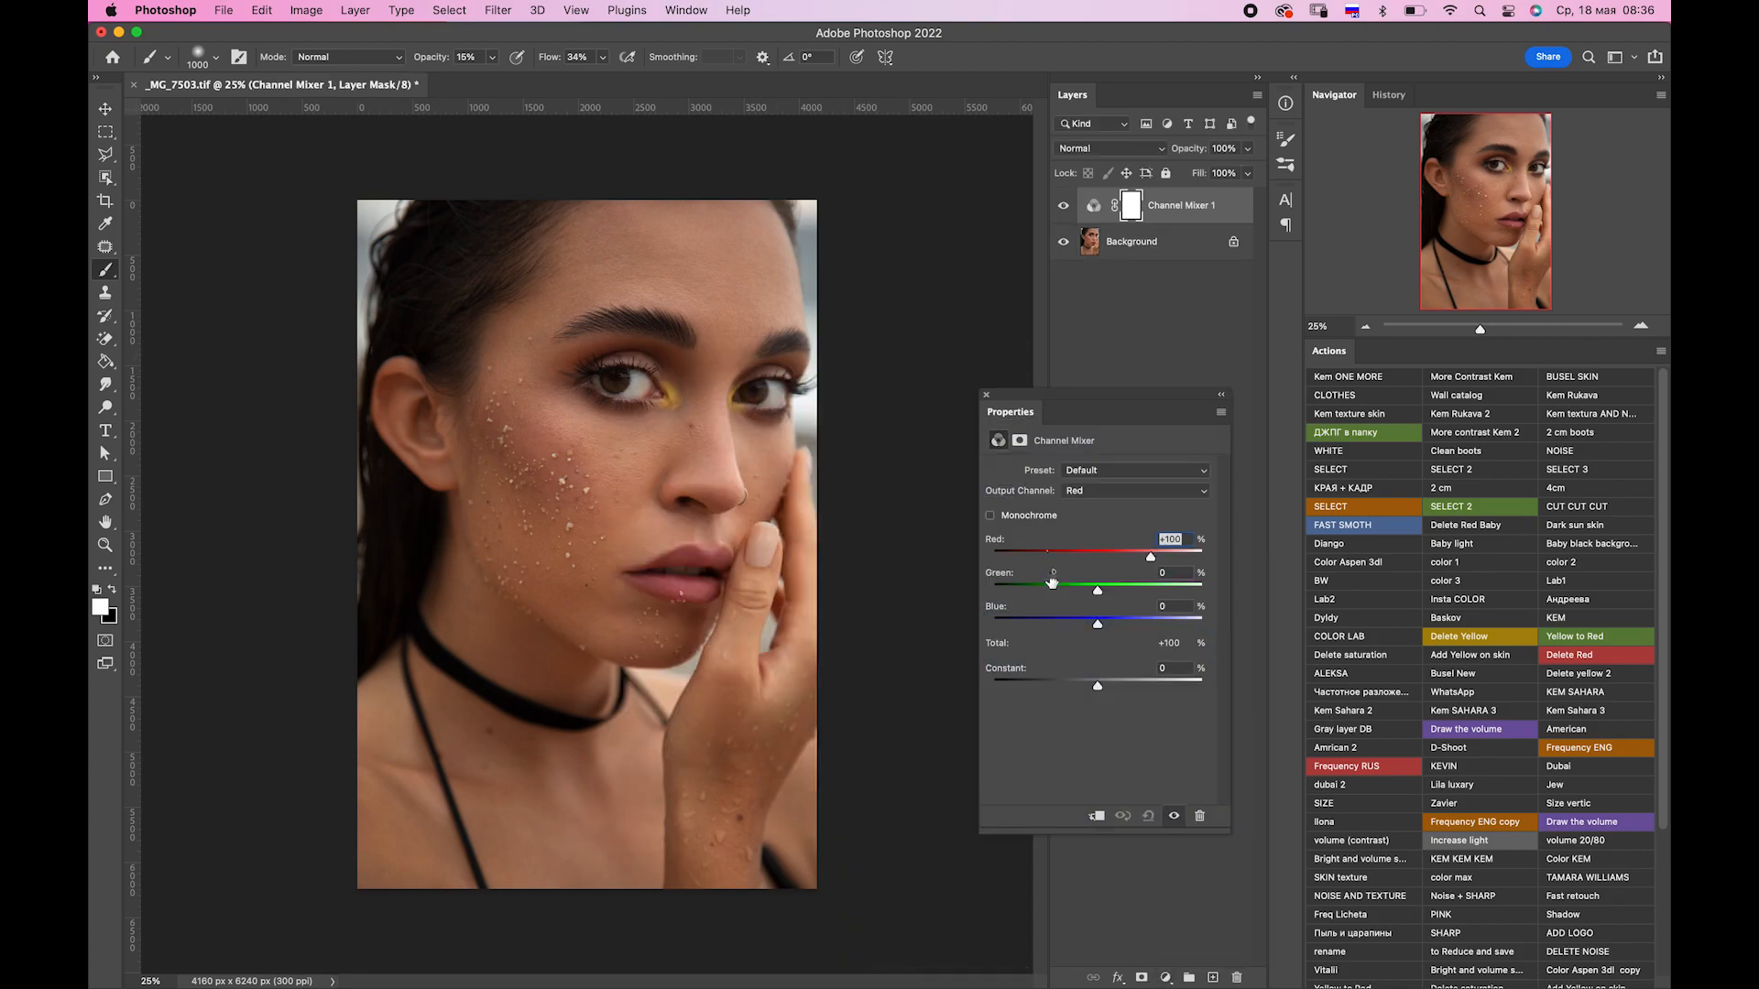
click(990, 515)
drag(1118, 557, 1080, 555)
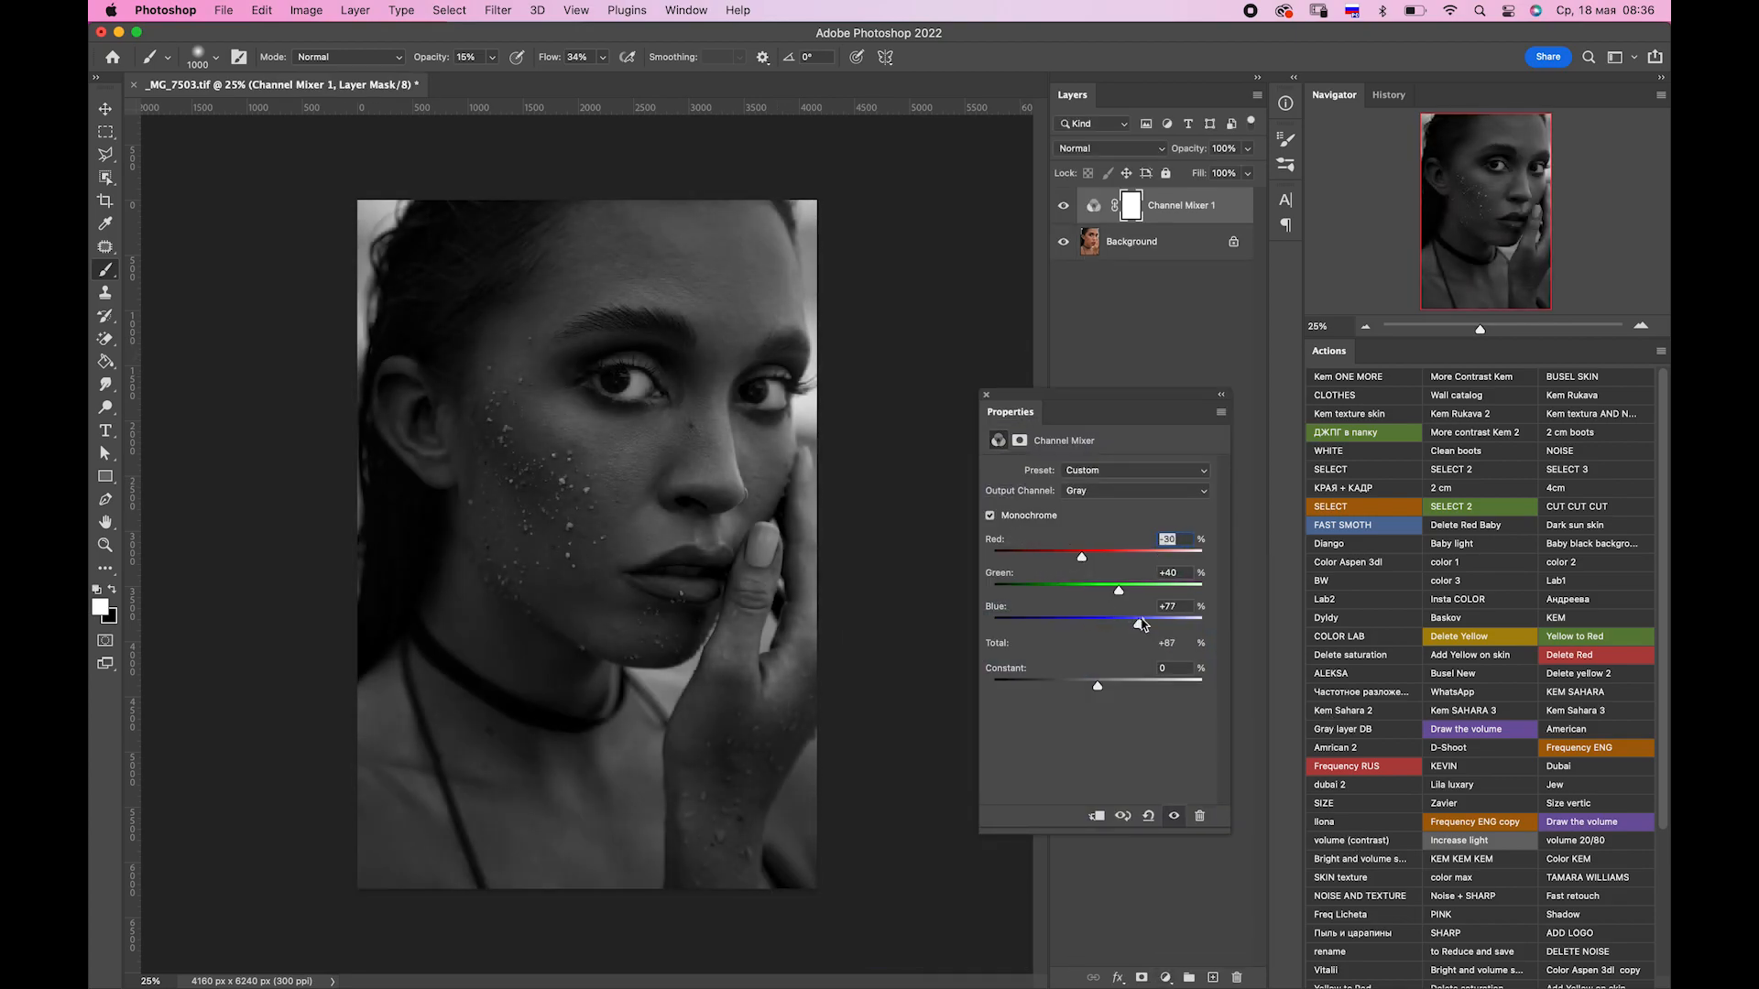
Set the Channel Mixer to Luminosity, duplicate it as a hidden copy, and lower Channel Mixer 1 to 14% opacity.
click(1110, 148)
click(1086, 633)
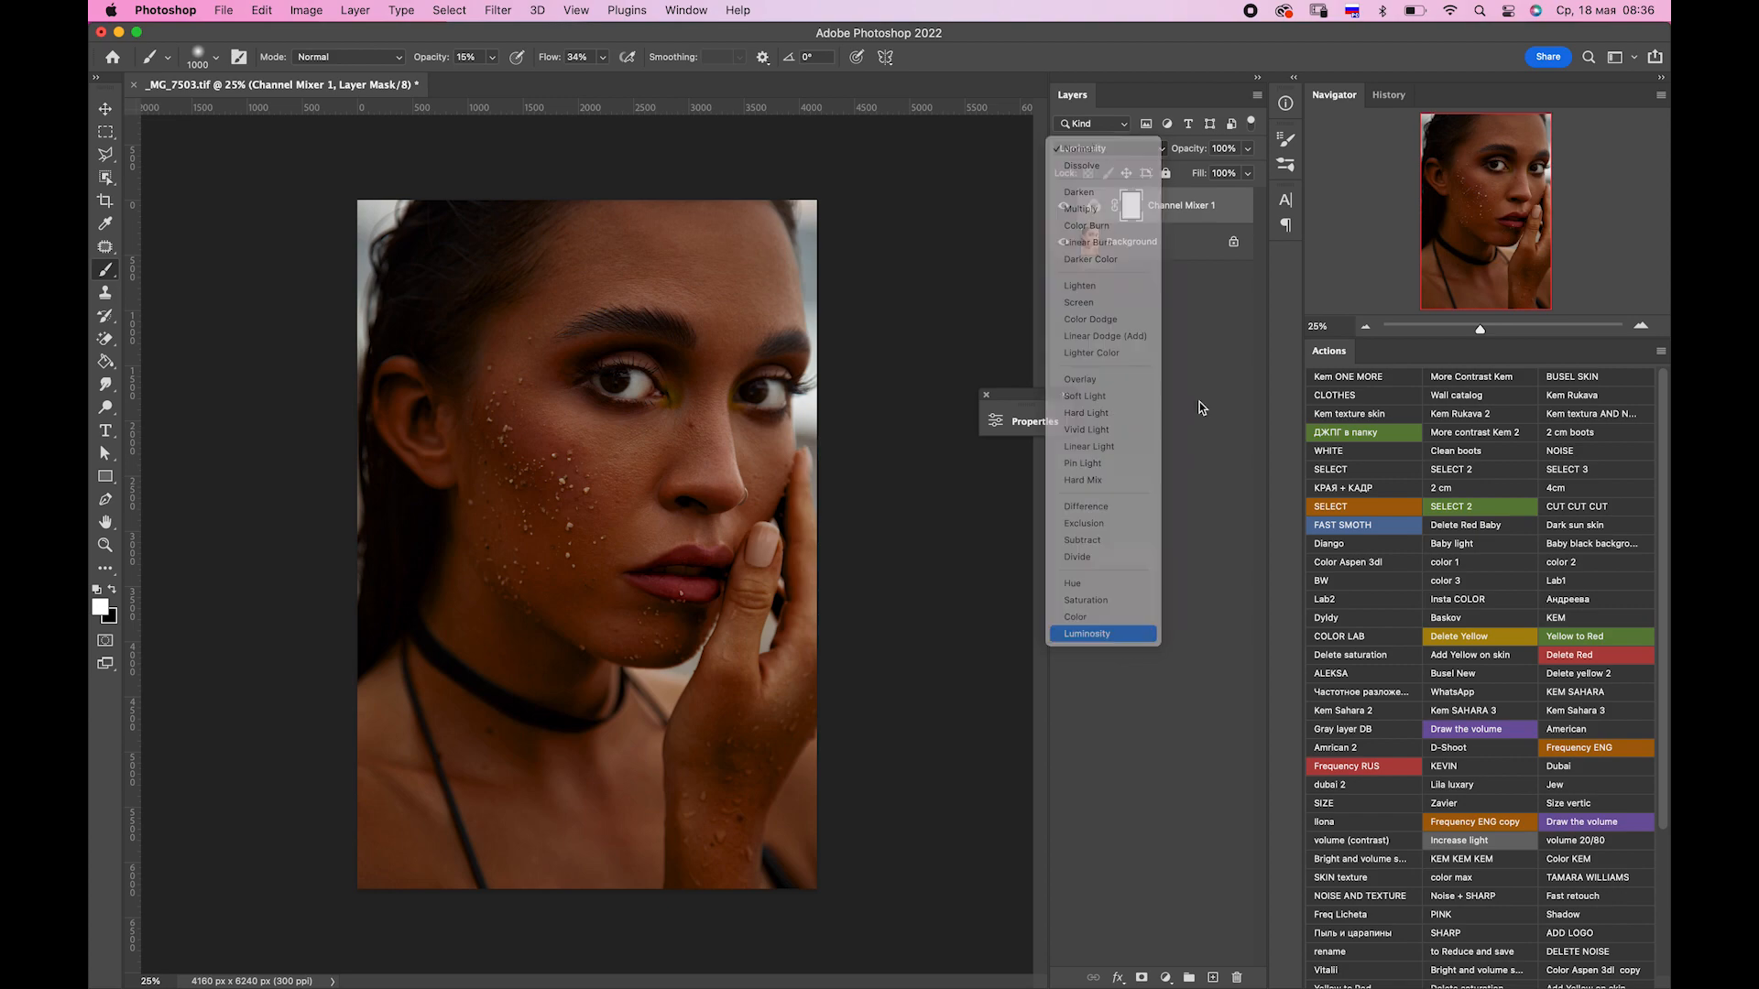
key(super+j)
click(1064, 205)
click(1110, 148)
click(1190, 242)
drag(1246, 148, 1178, 183)
Mask the inner eye corners and lips out of Channel Mixer 1 with a black brush at 100% opacity and flow.
key(x)
mouse_move(492, 57)
mouse_down()
mouse_move(506, 81)
mouse_move(572, 80)
mouse_up()
drag(602, 57, 669, 81)
key(bracketleft)
key(bracketleft)
key(bracketleft)
key(bracketleft)
key(bracketleft)
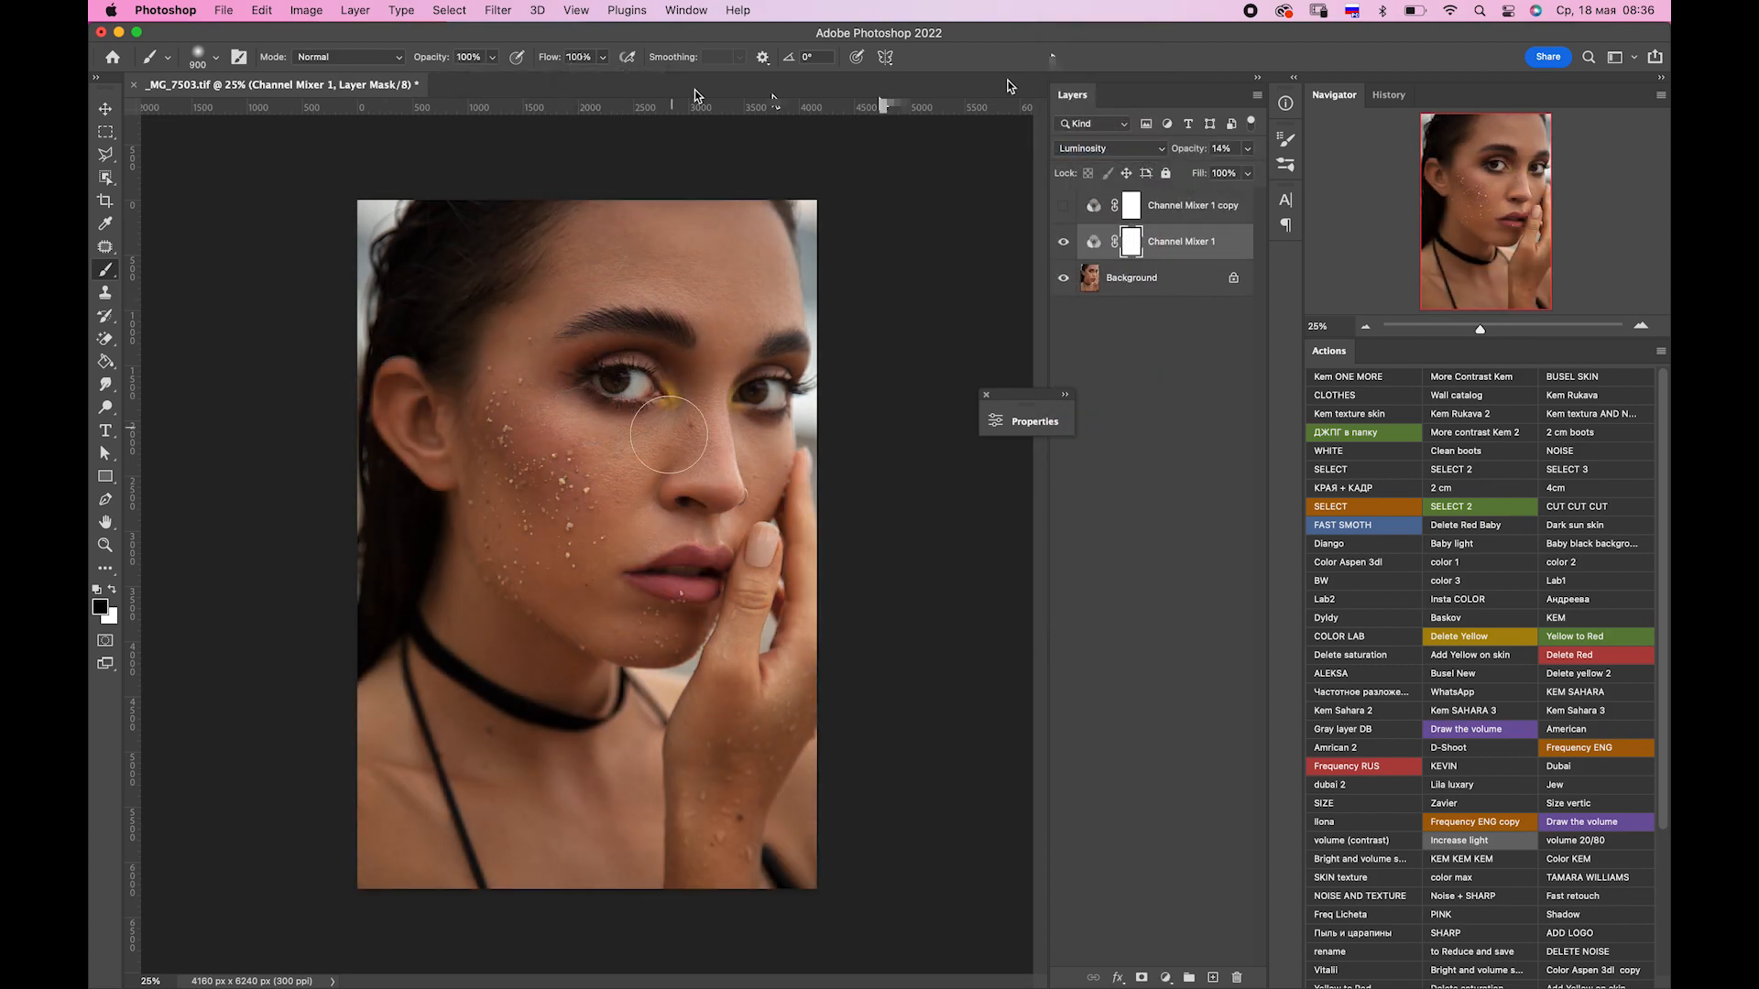
click(668, 399)
click(745, 394)
key(bracketleft)
click(687, 557)
Show Channel Mixer 1 copy, change its blend mode, and lower its opacity.
click(1131, 203)
click(1063, 206)
click(1110, 149)
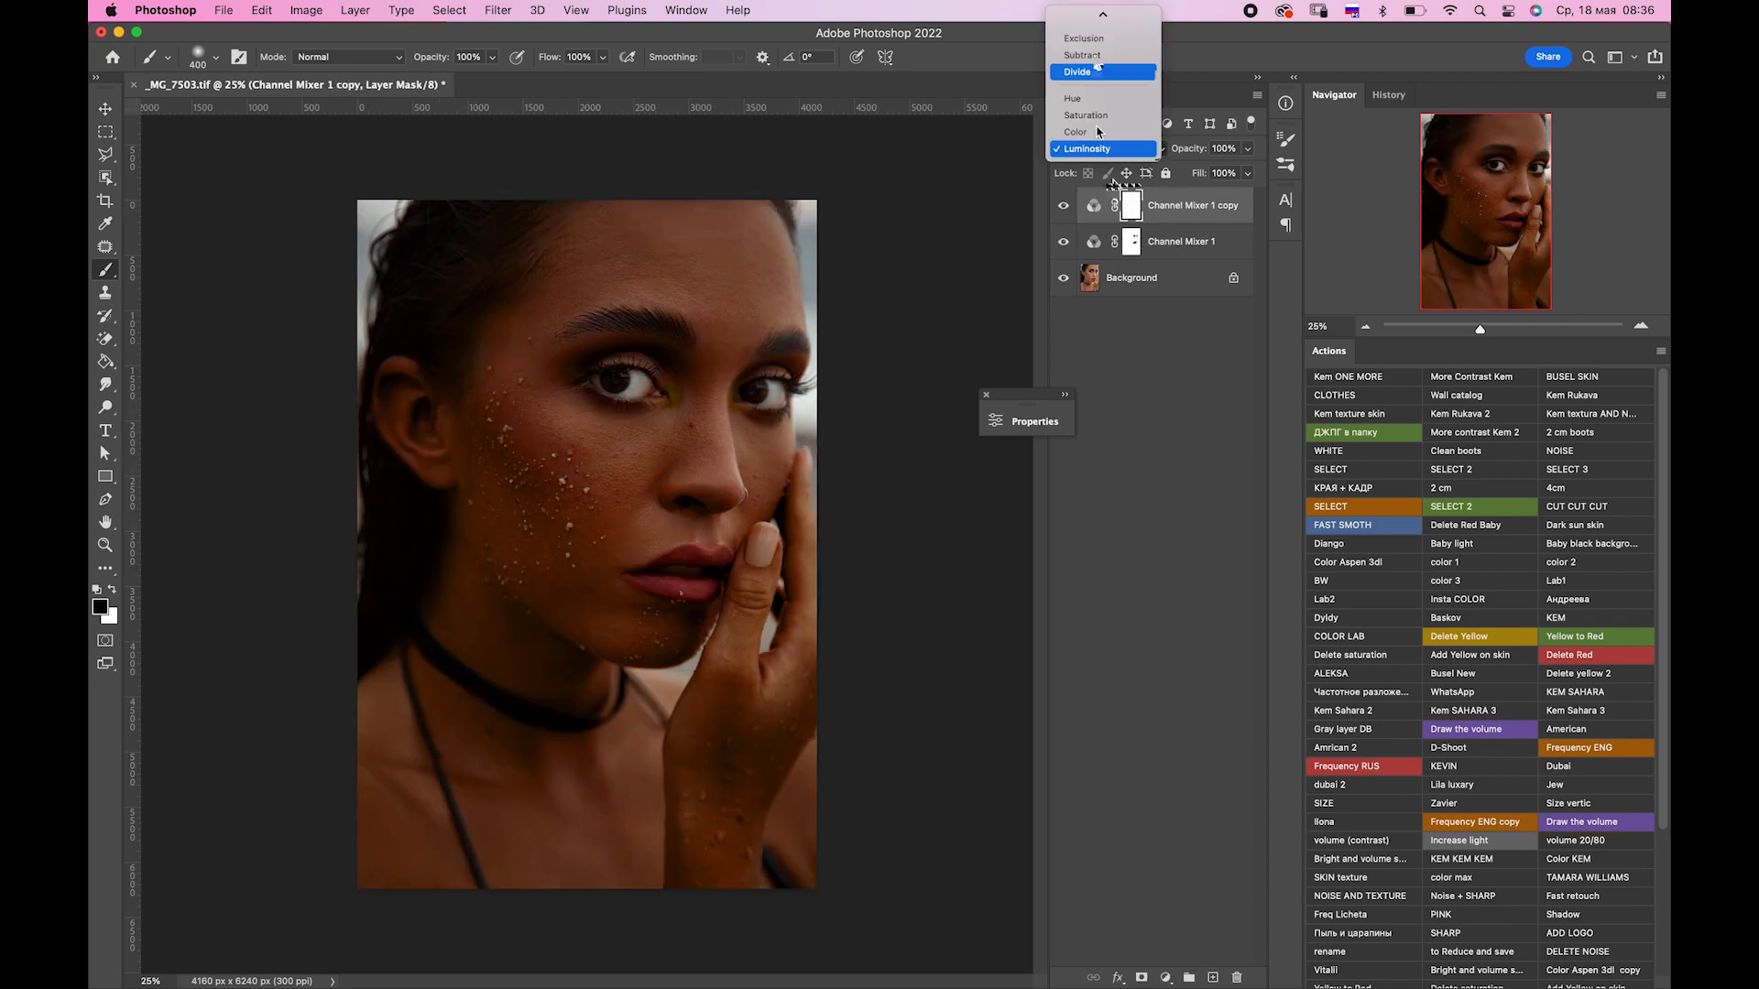
click(1086, 264)
drag(1239, 152, 1210, 174)
Group the two Channel Mixer layers and compare the portrait with the group hidden and shown.
shift+click(1166, 246)
key(super+g)
click(1063, 199)
click(1063, 199)
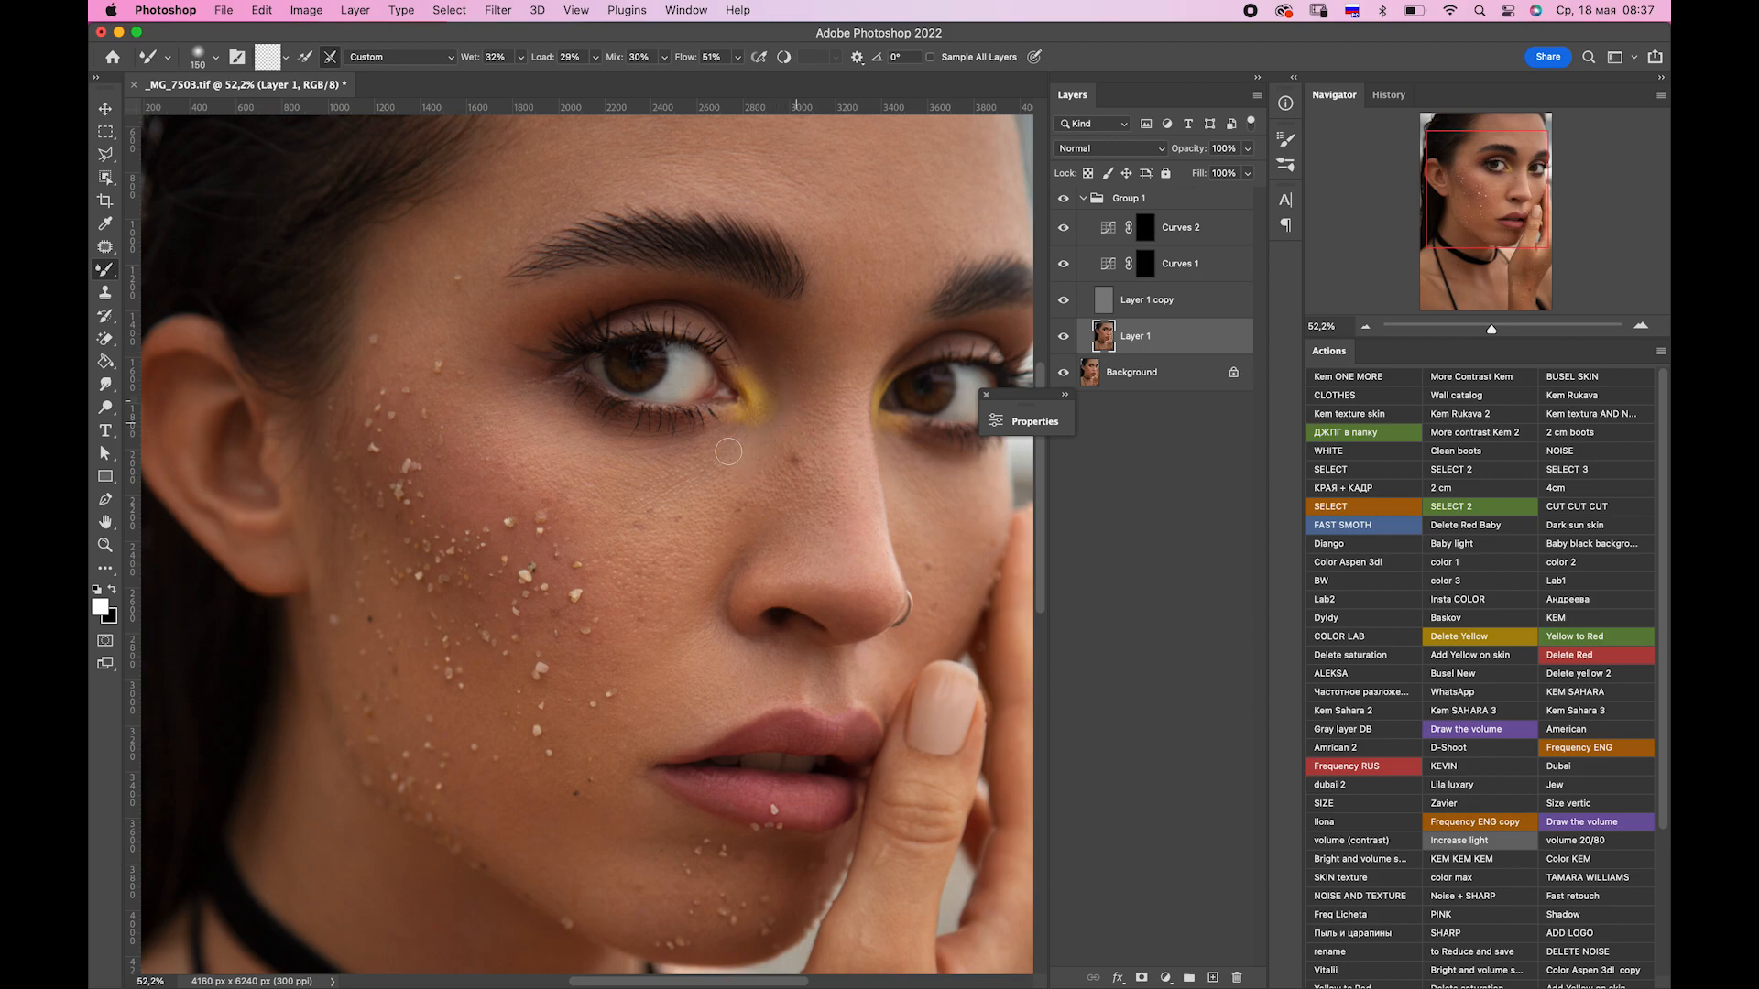
Select the Layer 1 copy texture layer for retouching with a size 10 Spot Healing Brush.
click(1200, 235)
key(BackSpace)
key(BackSpace)
click(1173, 299)
key(j)
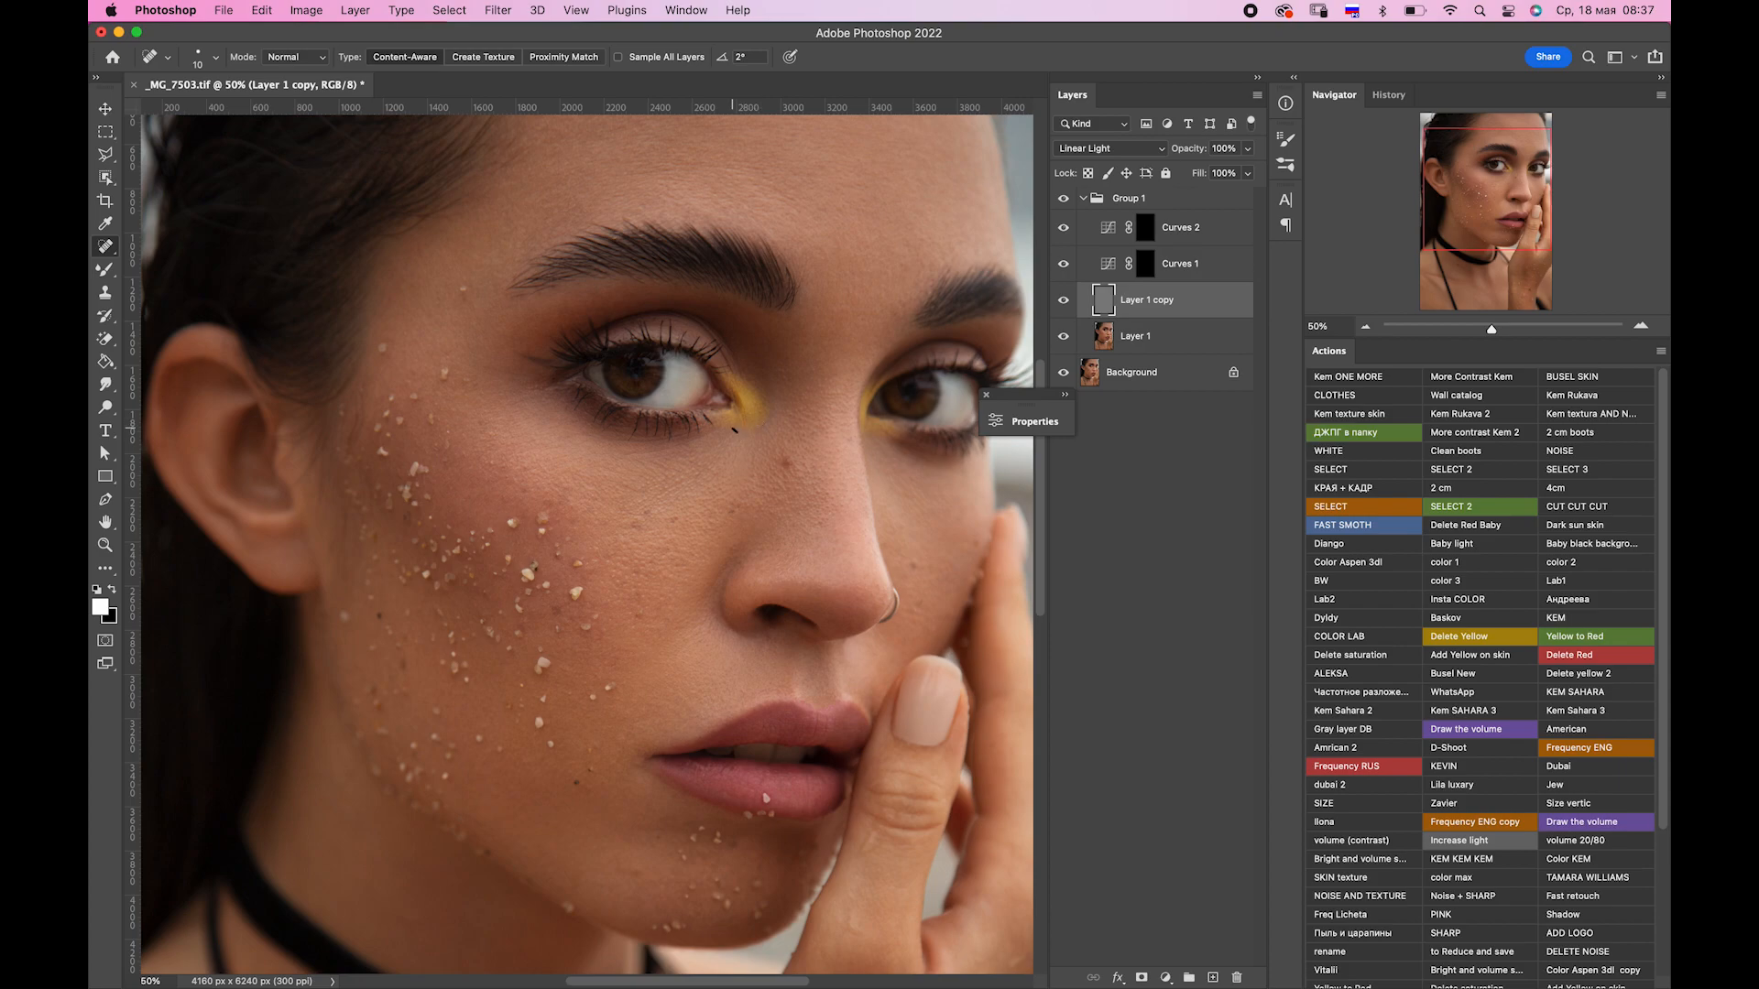
Touch up the Curves 2 mask around the face with a white size 200 brush and a size 125 Eraser.
click(1182, 198)
key(super+minus)
key(super+minus)
key(super+minus)
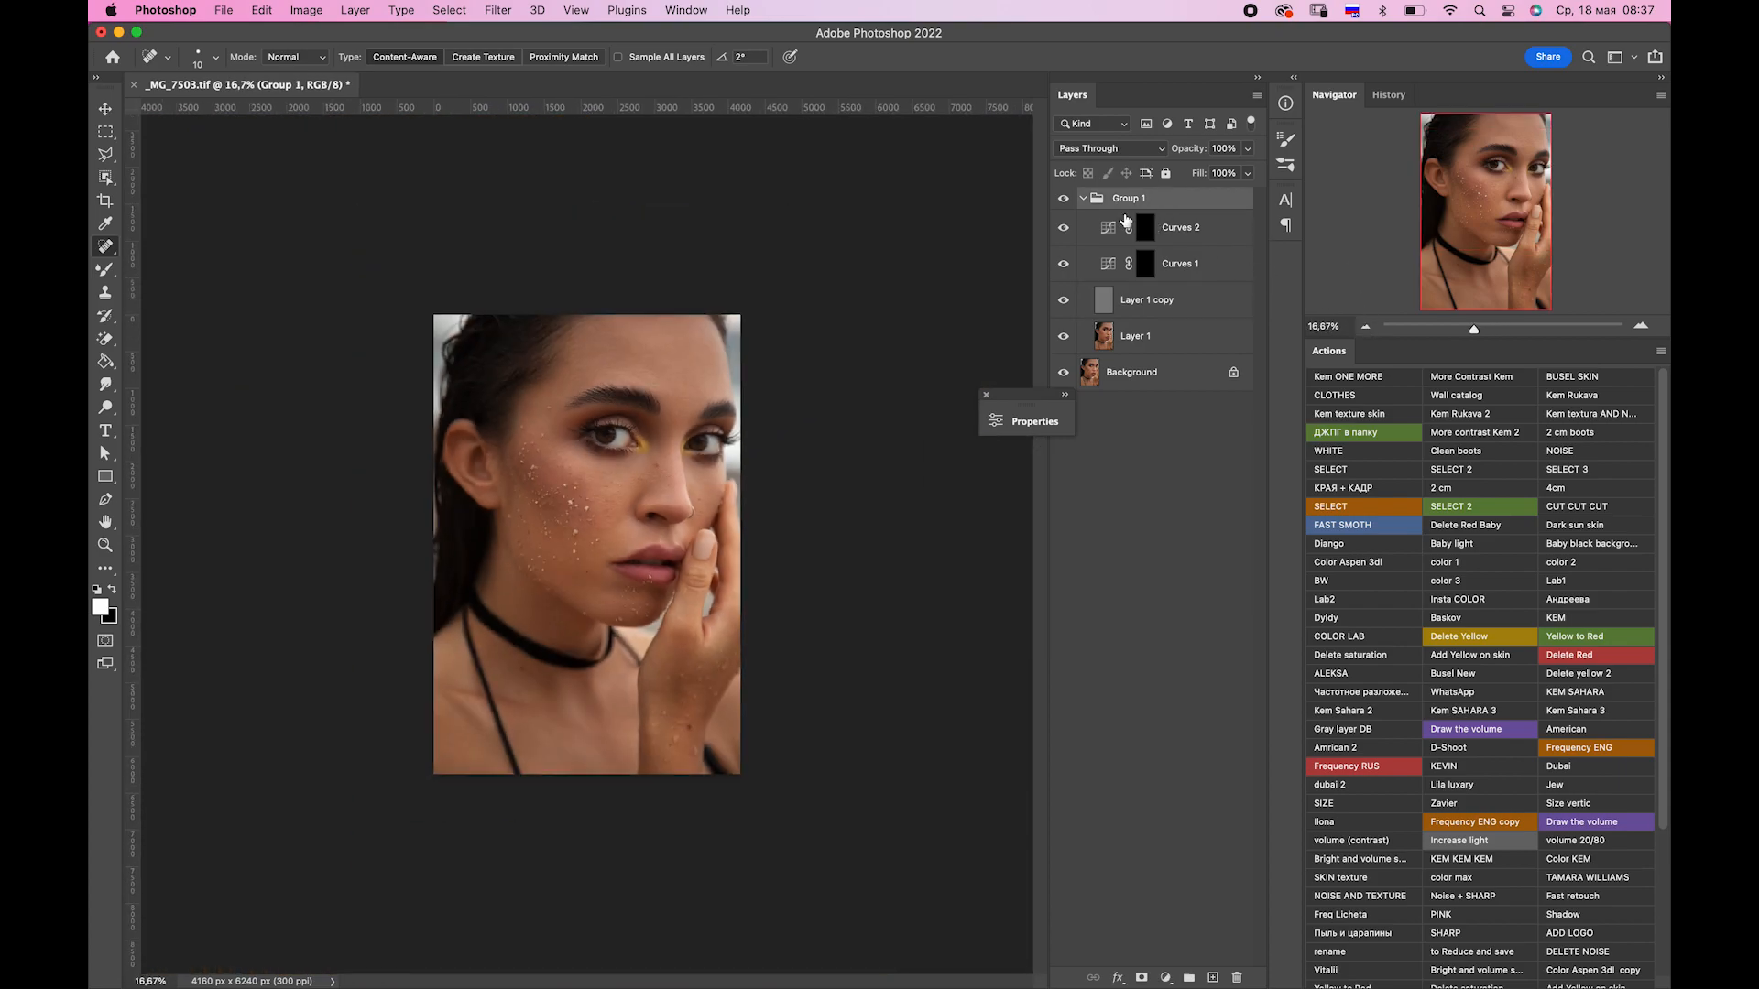
key(super+plus)
key(super+plus)
click(1145, 227)
key(b)
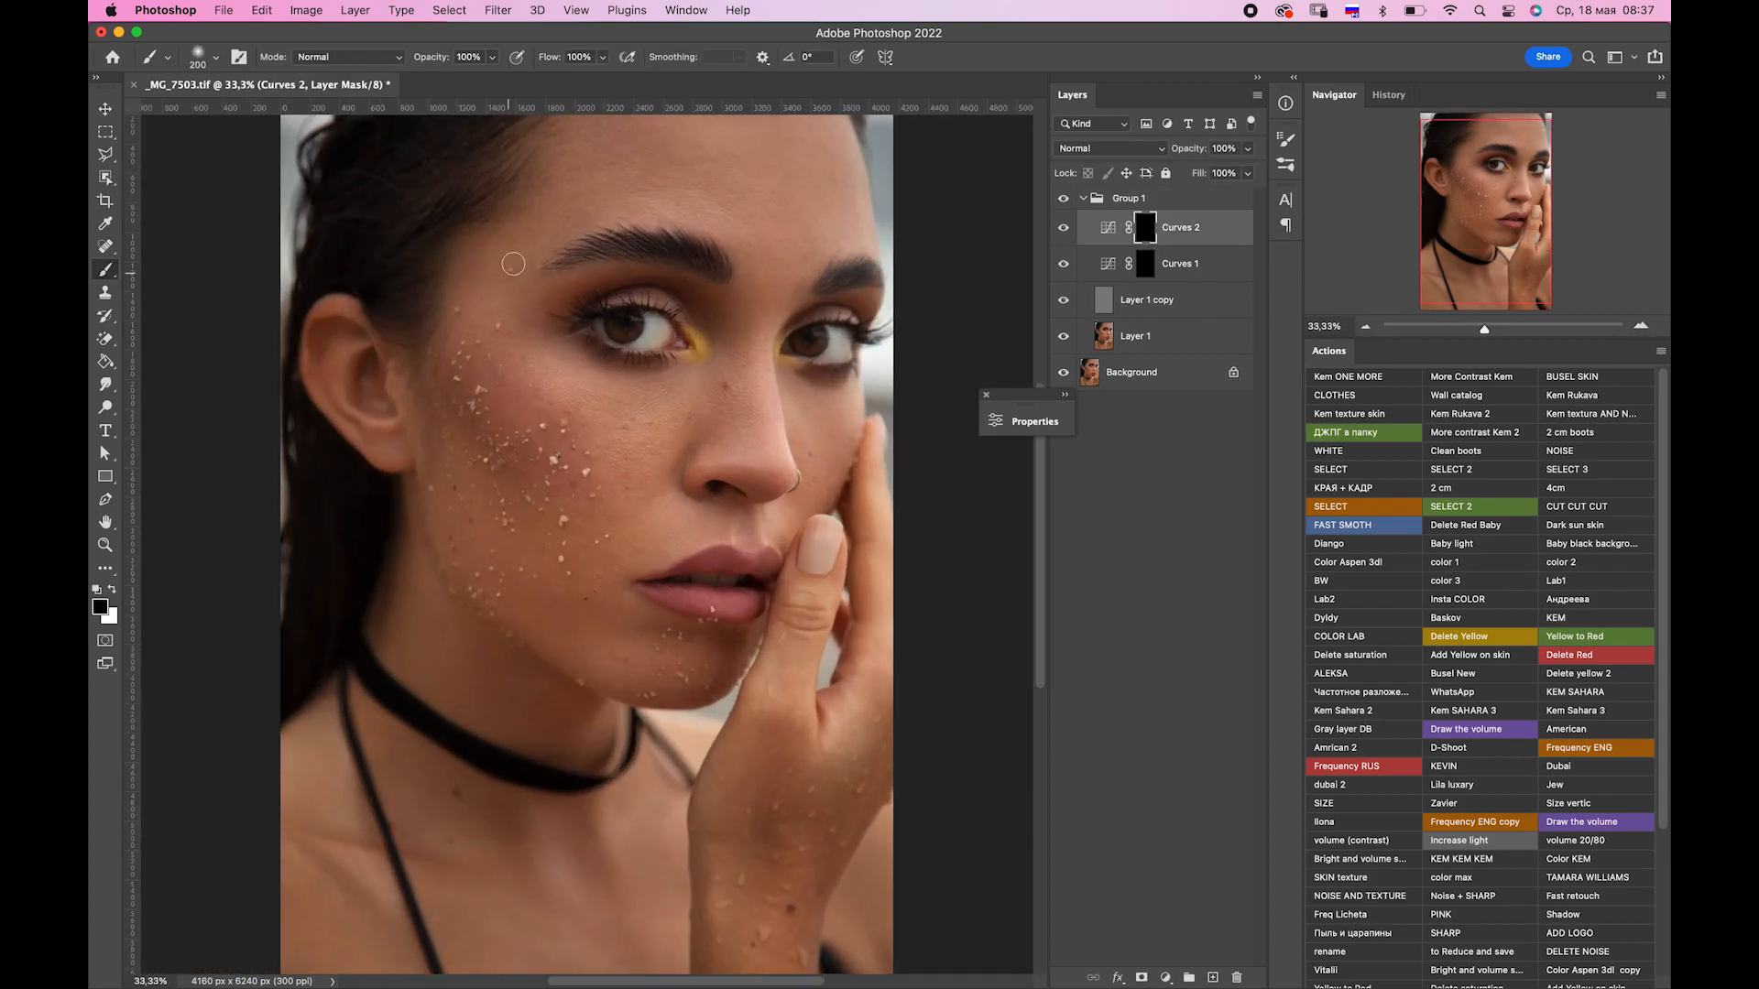
key(x)
key(e)
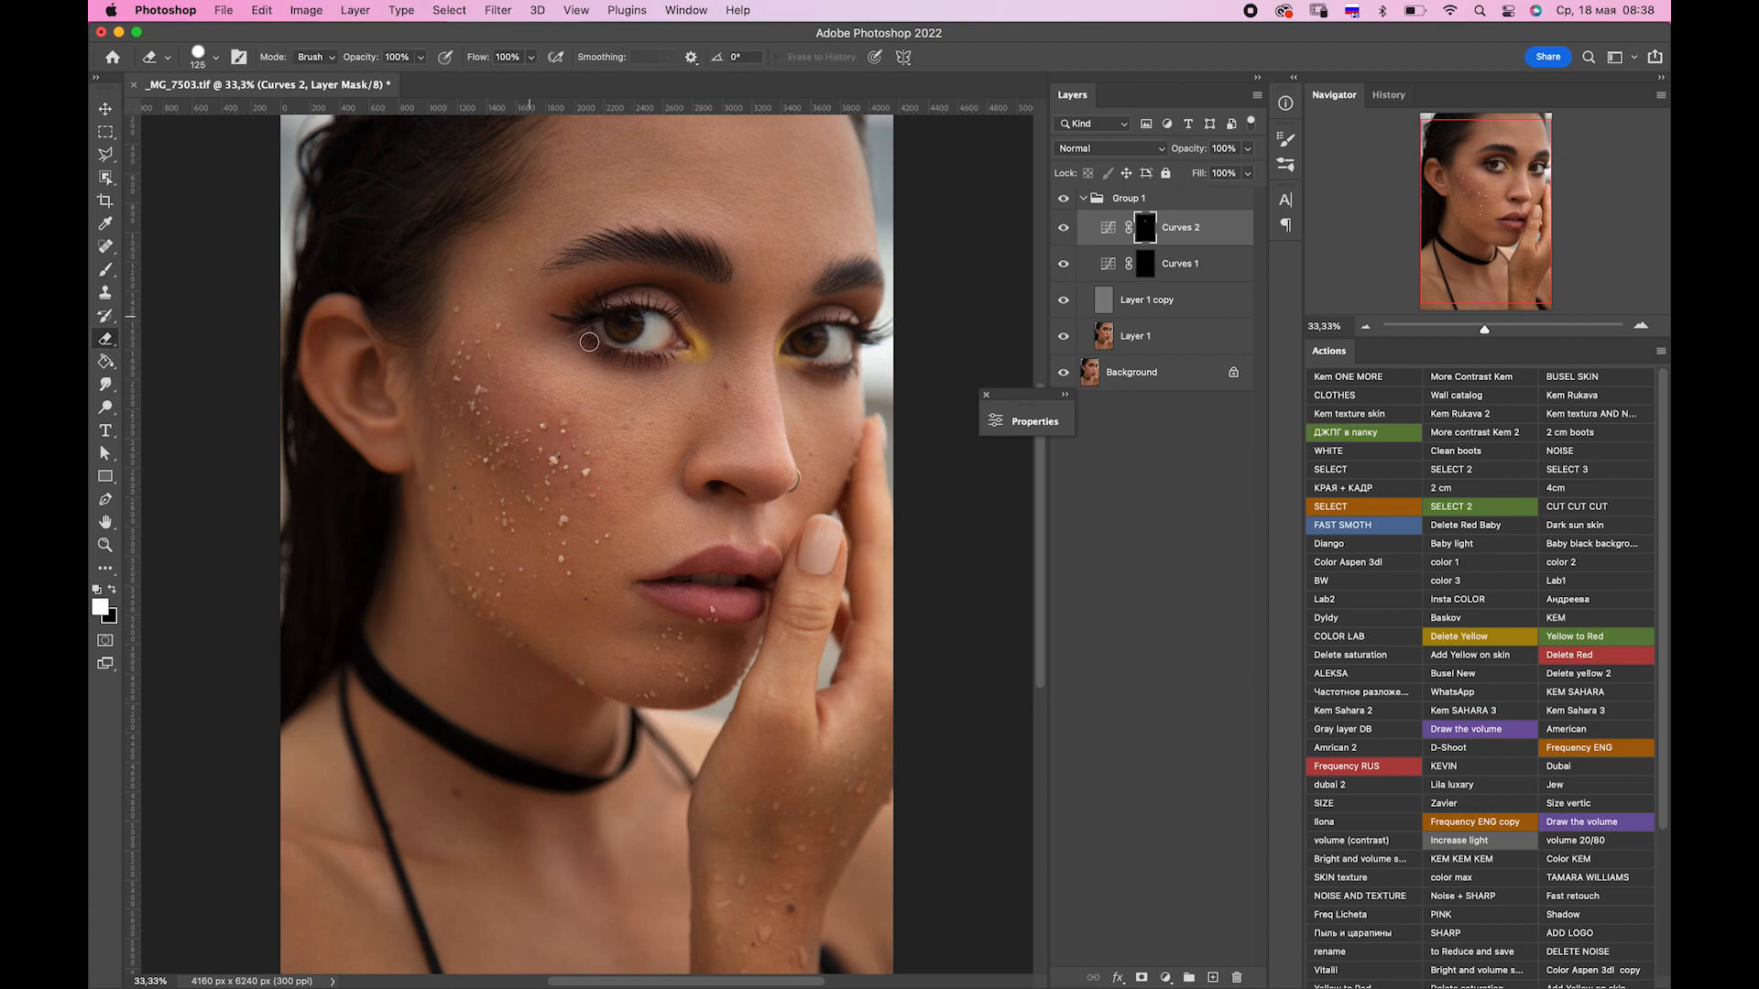
Adjust the Curves 2 opacity and compare the portrait with Group 1 hidden and shown.
click(1247, 148)
click(1207, 168)
click(1364, 327)
click(1083, 198)
click(1062, 199)
click(1062, 199)
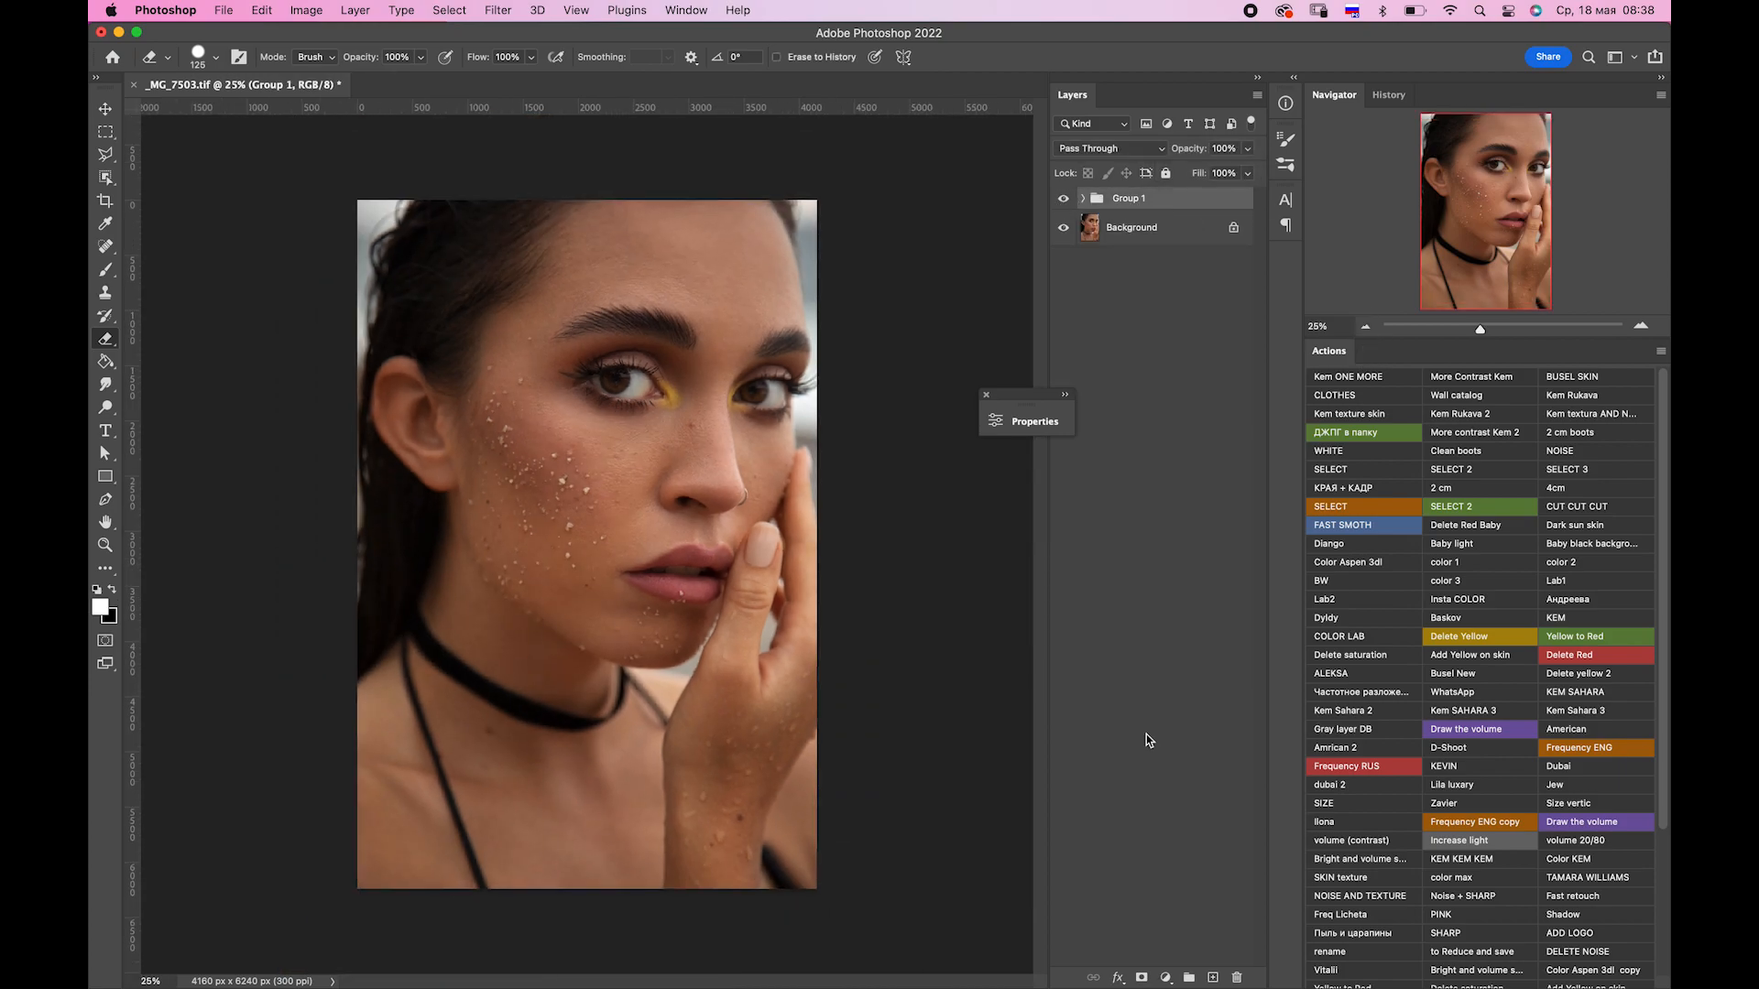
Add a black mask to Group 1 and reveal the effect on the forehead and cheek with a size 1100 white brush.
alt+click(1141, 977)
key(b)
key(bracketright)
key(bracketright)
key(bracketright)
key(bracketright)
key(bracketright)
key(bracketright)
key(bracketright)
key(bracketright)
key(bracketright)
key(bracketright)
key(bracketright)
key(bracketright)
key(bracketright)
key(bracketright)
key(bracketright)
key(bracketright)
key(bracketright)
key(bracketright)
key(bracketright)
key(bracketright)
mouse_move(569, 316)
mouse_down()
mouse_move(726, 455)
mouse_move(712, 206)
mouse_move(563, 417)
mouse_up()
Add a Curves layer and pull in the Green and Blue white points, with Blue at input 244, output 255.
click(1165, 978)
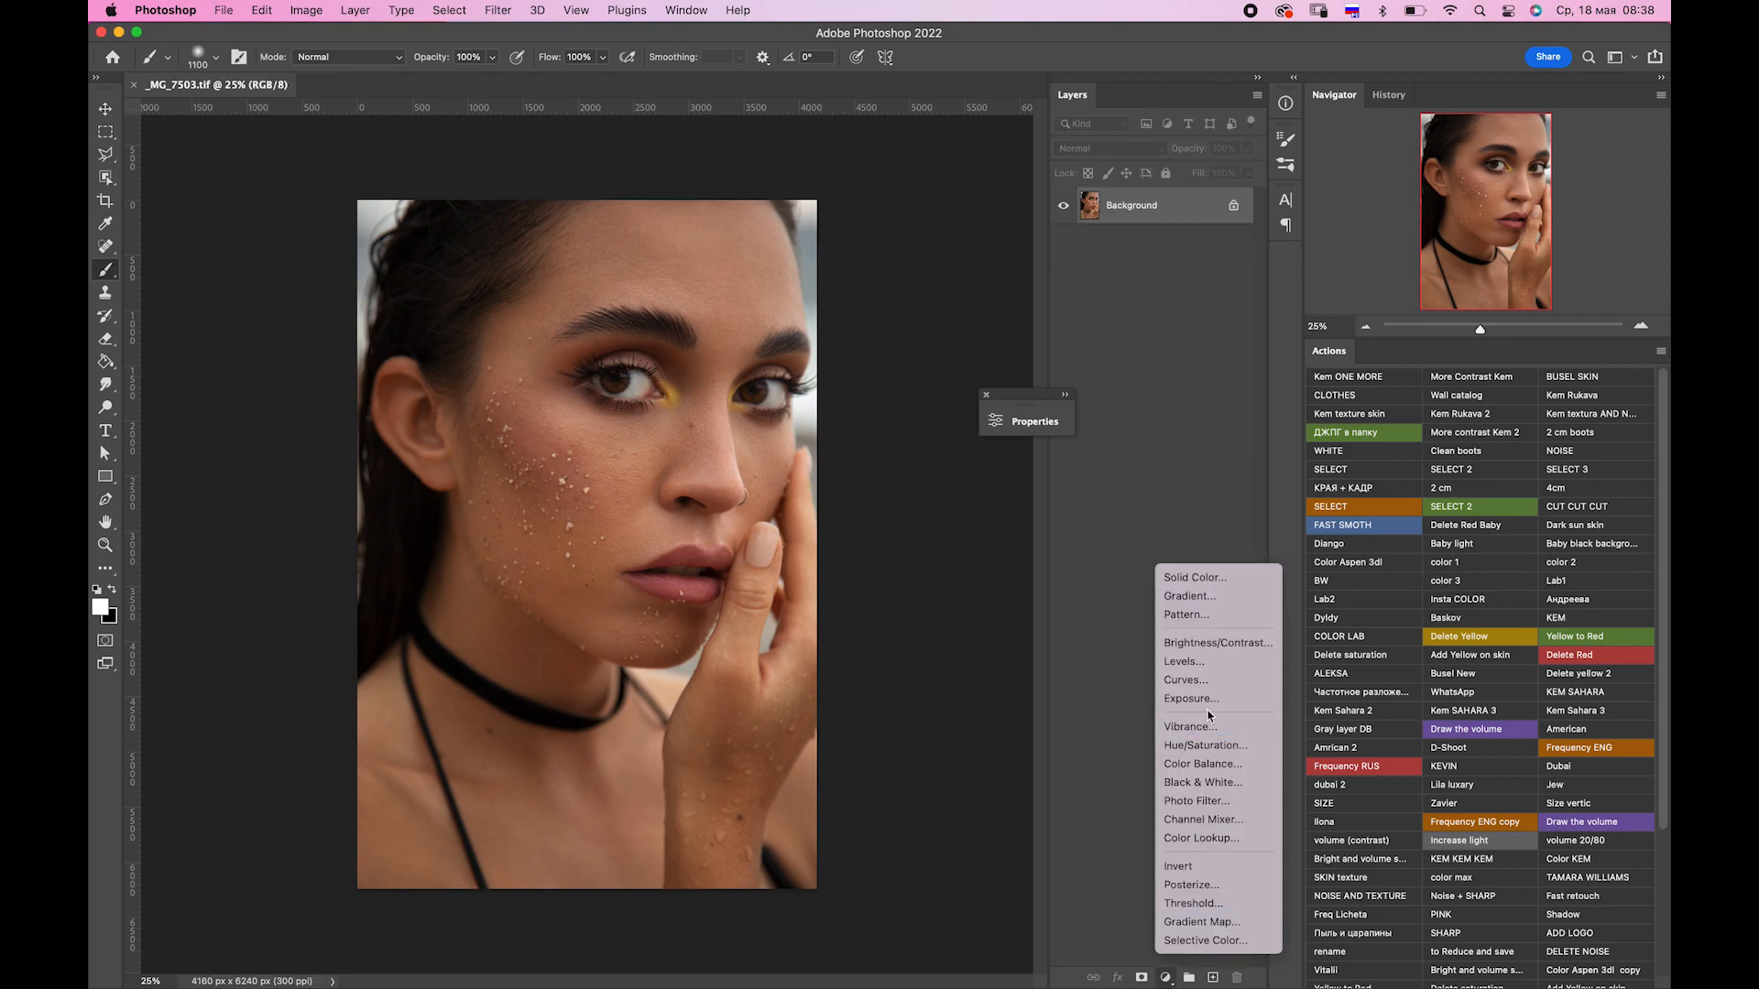
click(1190, 683)
drag(842, 412, 1193, 430)
click(1187, 513)
click(1154, 551)
drag(1297, 535, 1291, 534)
click(1225, 513)
click(1223, 530)
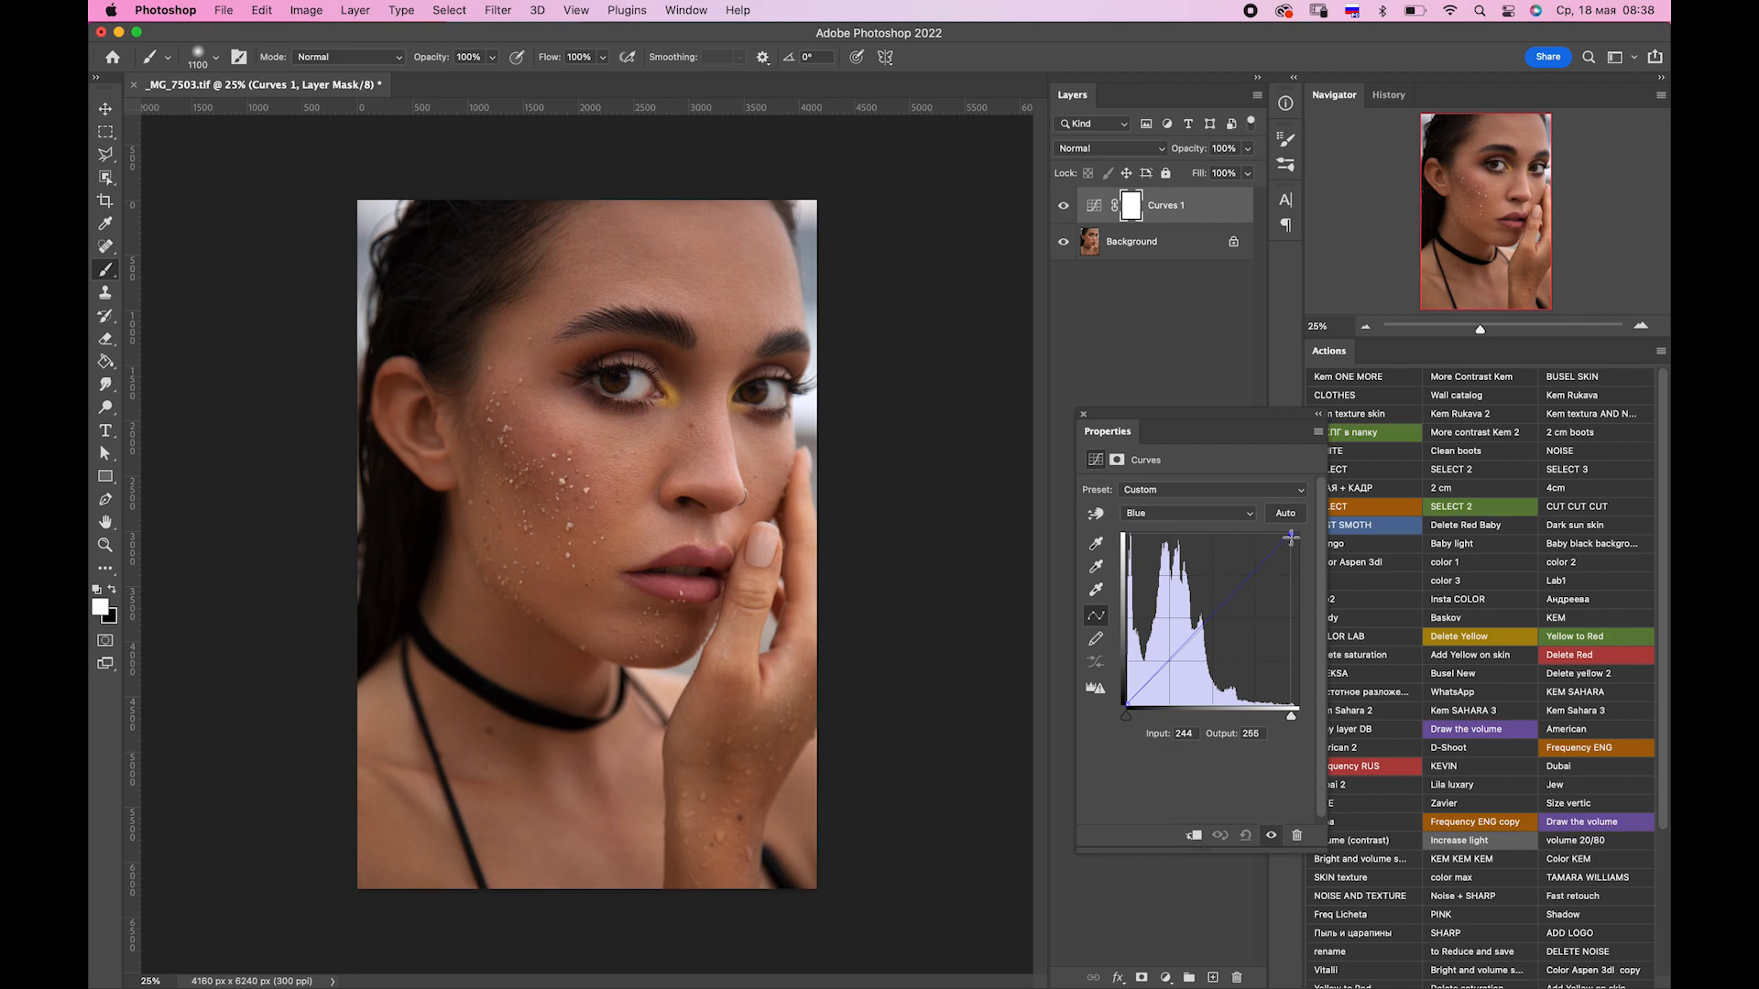
Set an RGB midtone point at input 134, output 132, and a Red curve point at 132 on Curves 1.
click(1161, 513)
click(1140, 463)
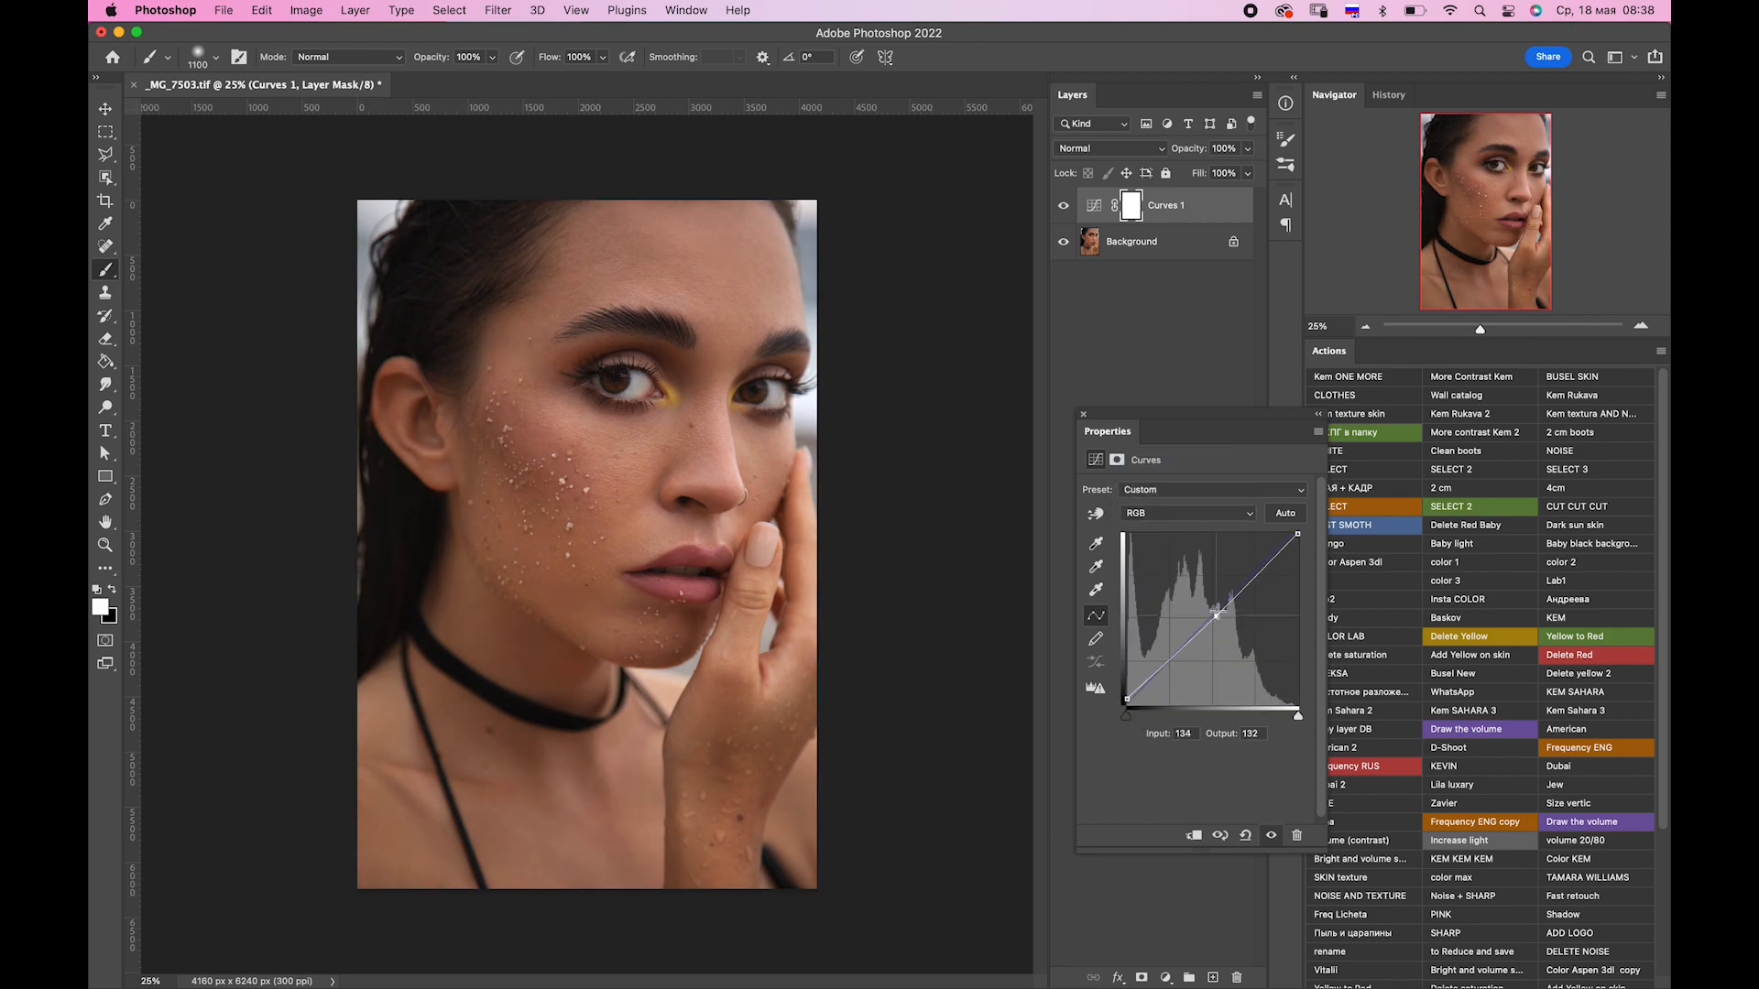
click(1186, 513)
click(1149, 530)
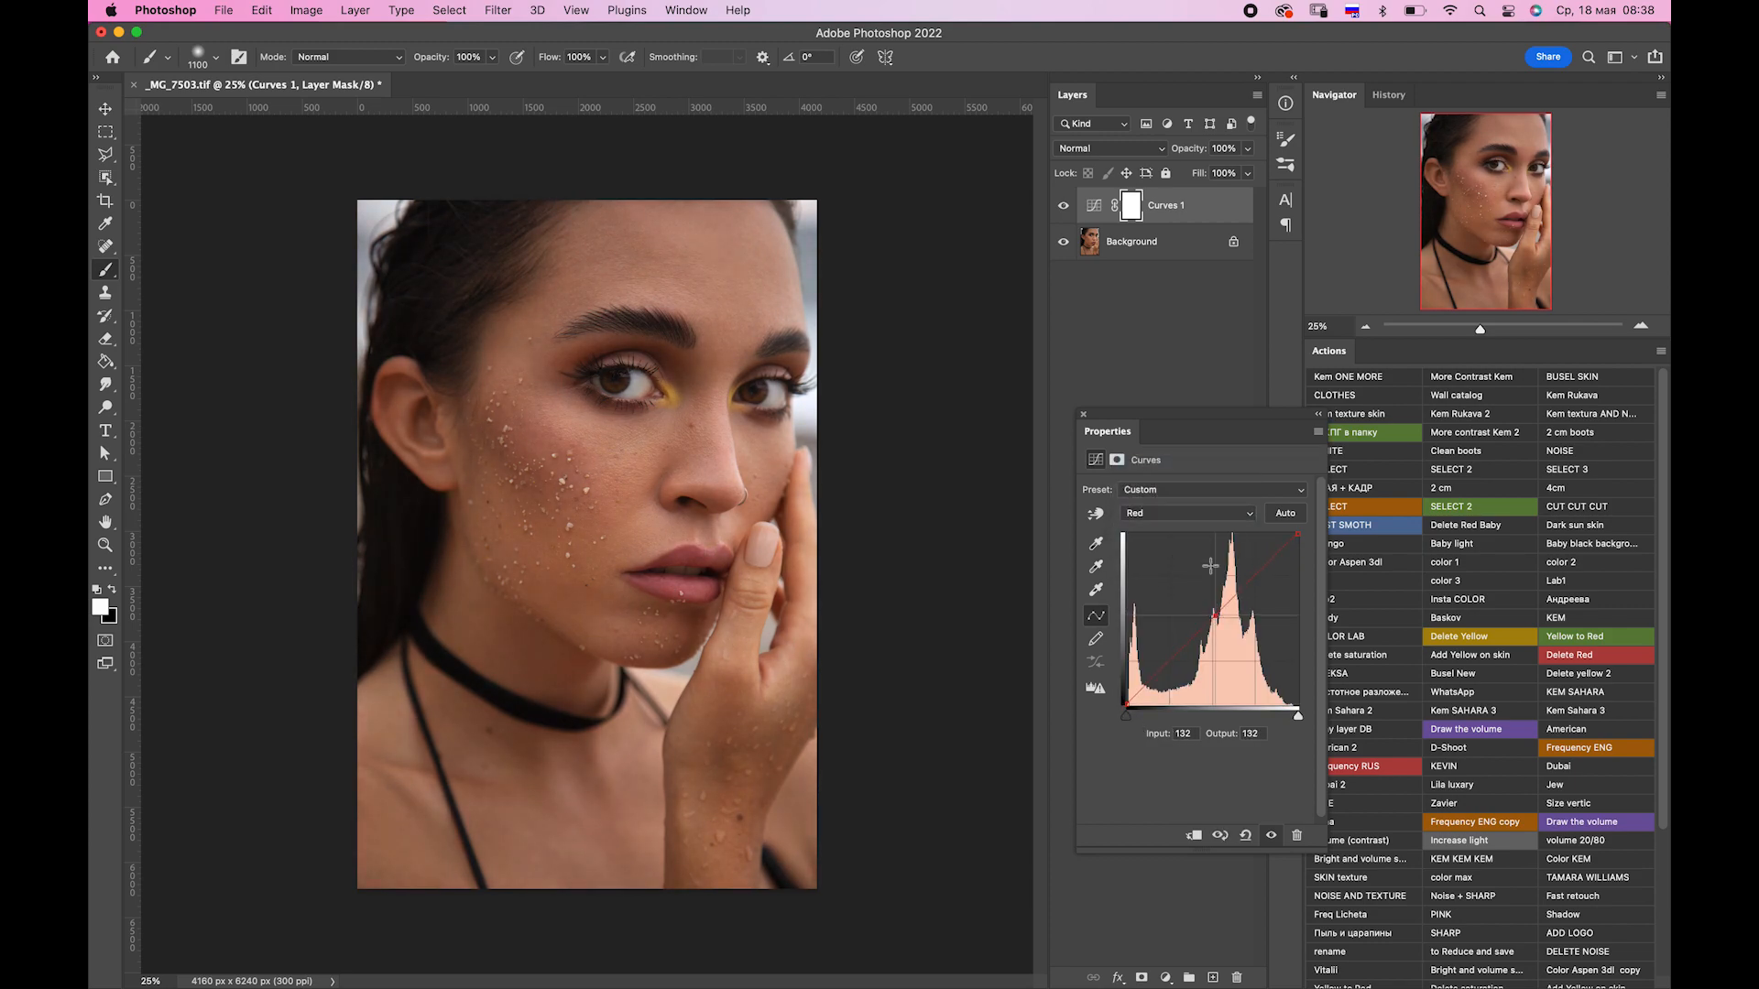
Set the Green black point to input 3, output 0, adjust the Blue black point, and lower Curves 1 to 73% opacity.
click(1186, 513)
click(1182, 529)
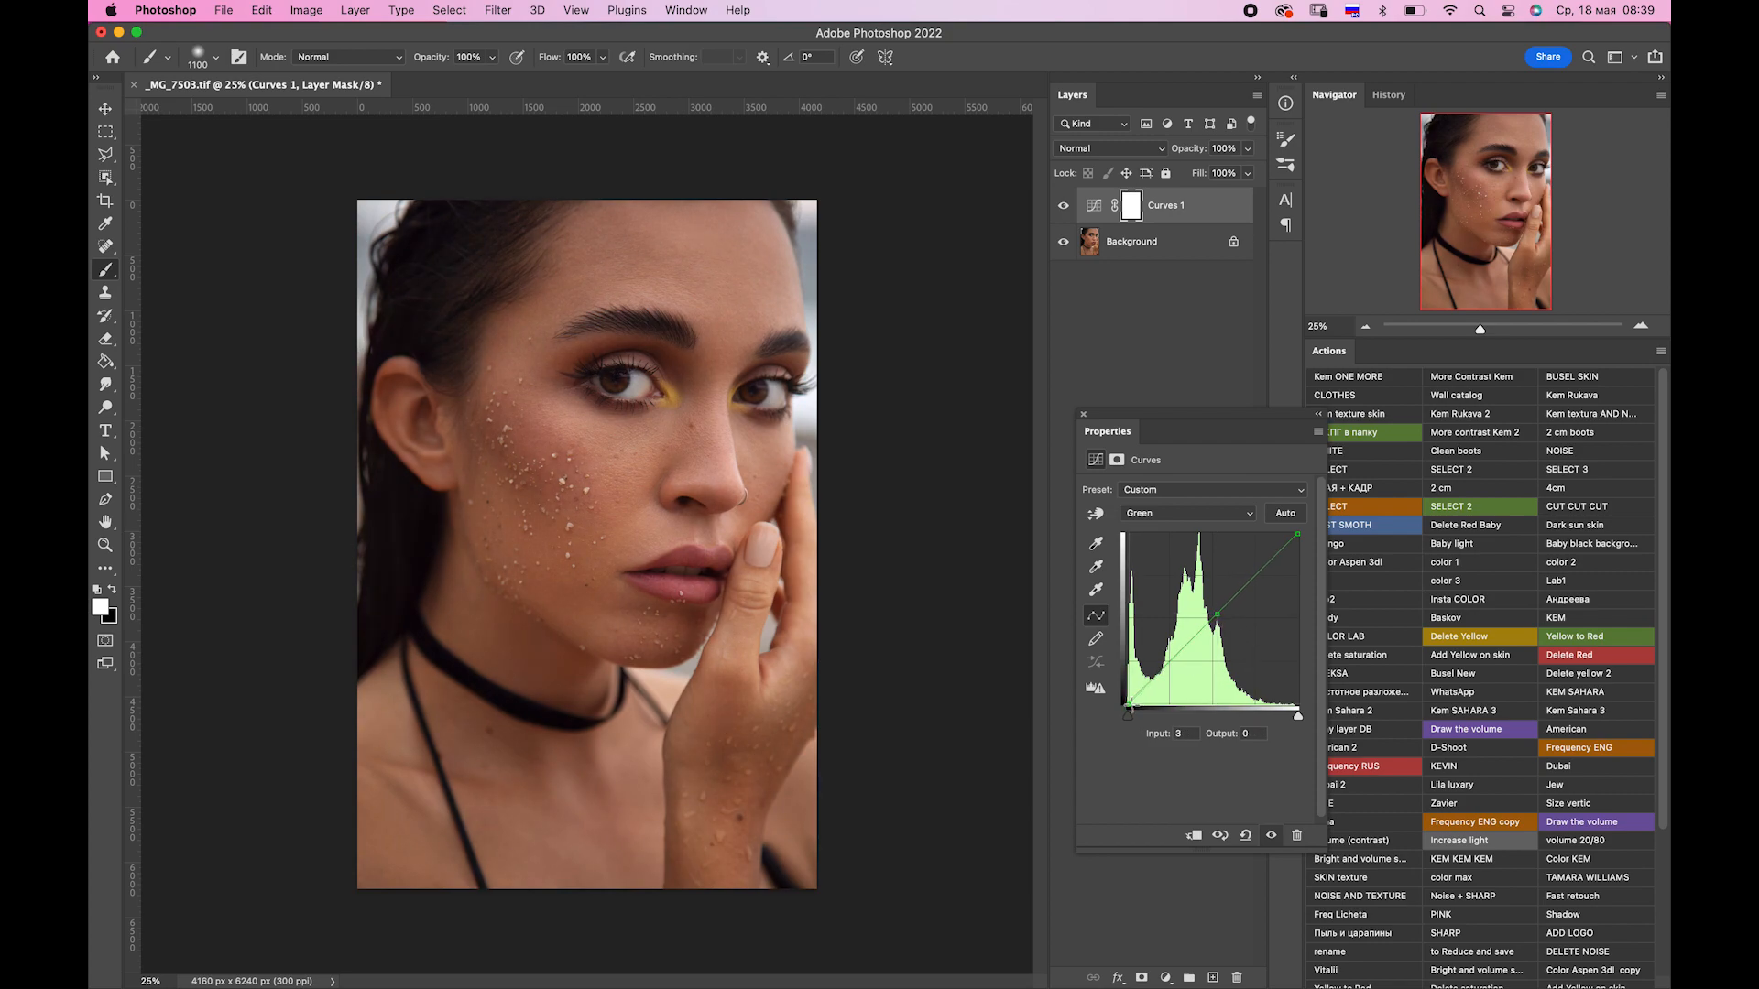
click(1186, 512)
click(1154, 527)
drag(1126, 705, 1120, 711)
click(1316, 421)
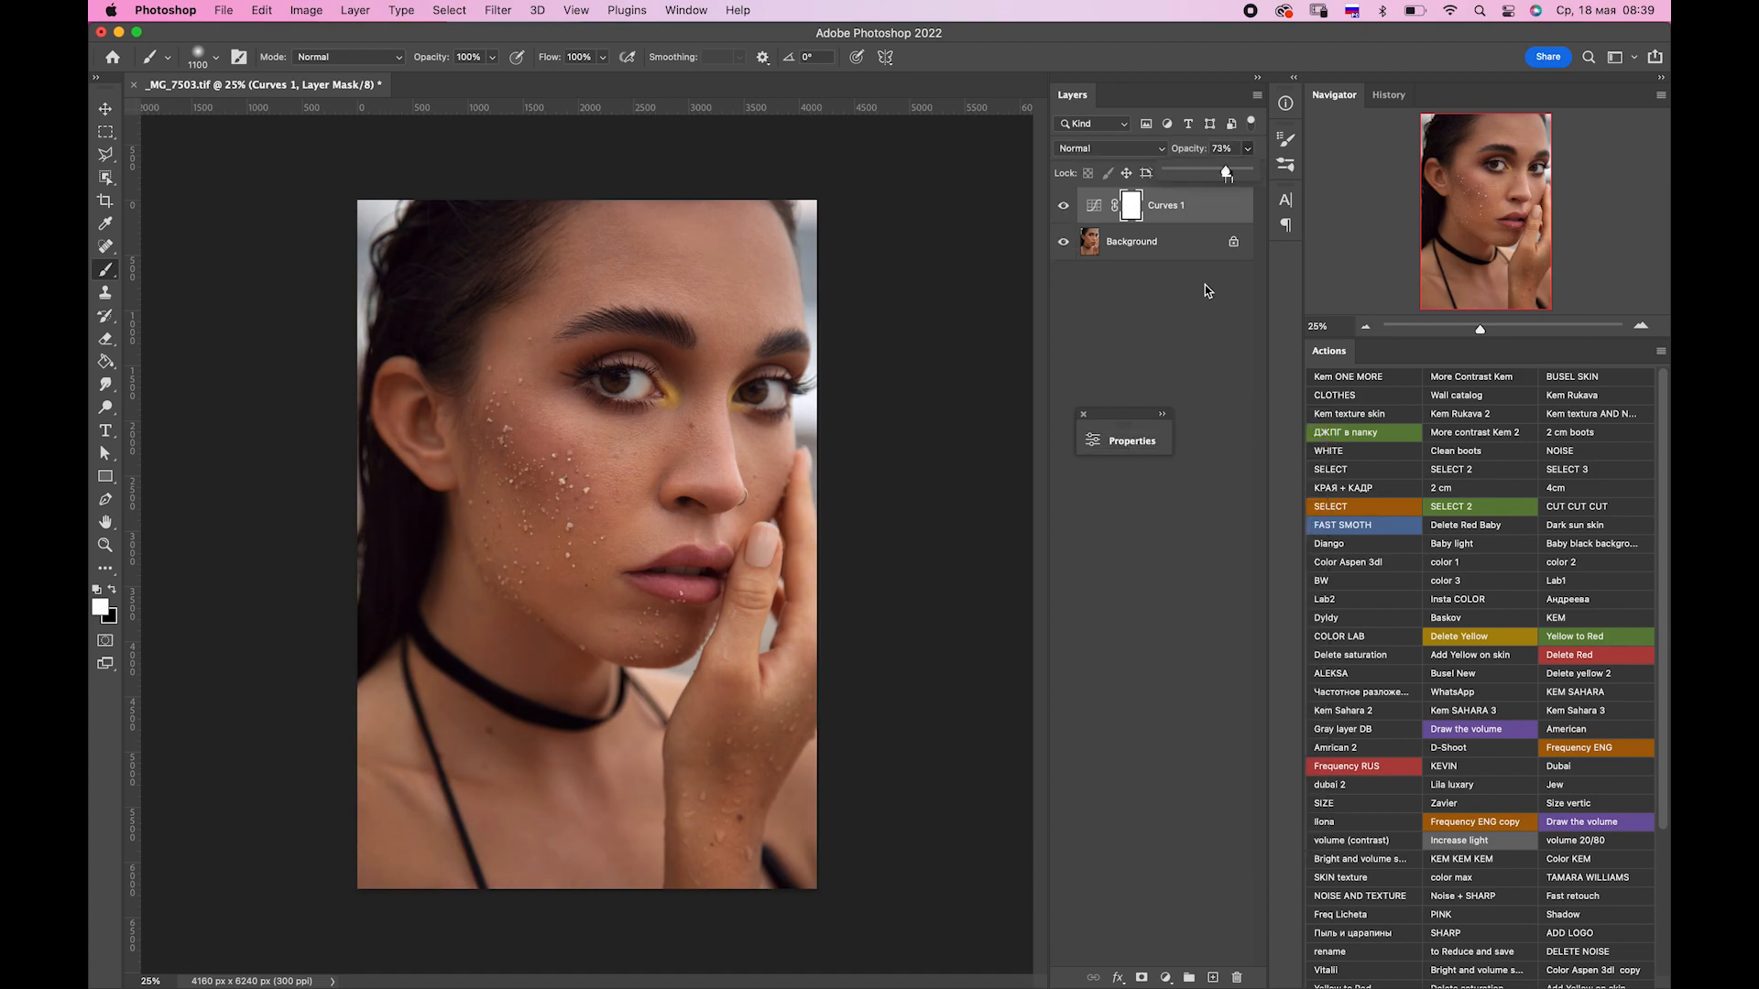
Add a Color Lookup layer using the Fuji ETERNA 250D Fuji 3510 LUT.
click(1165, 977)
click(1210, 838)
click(1161, 414)
click(1191, 504)
click(1191, 738)
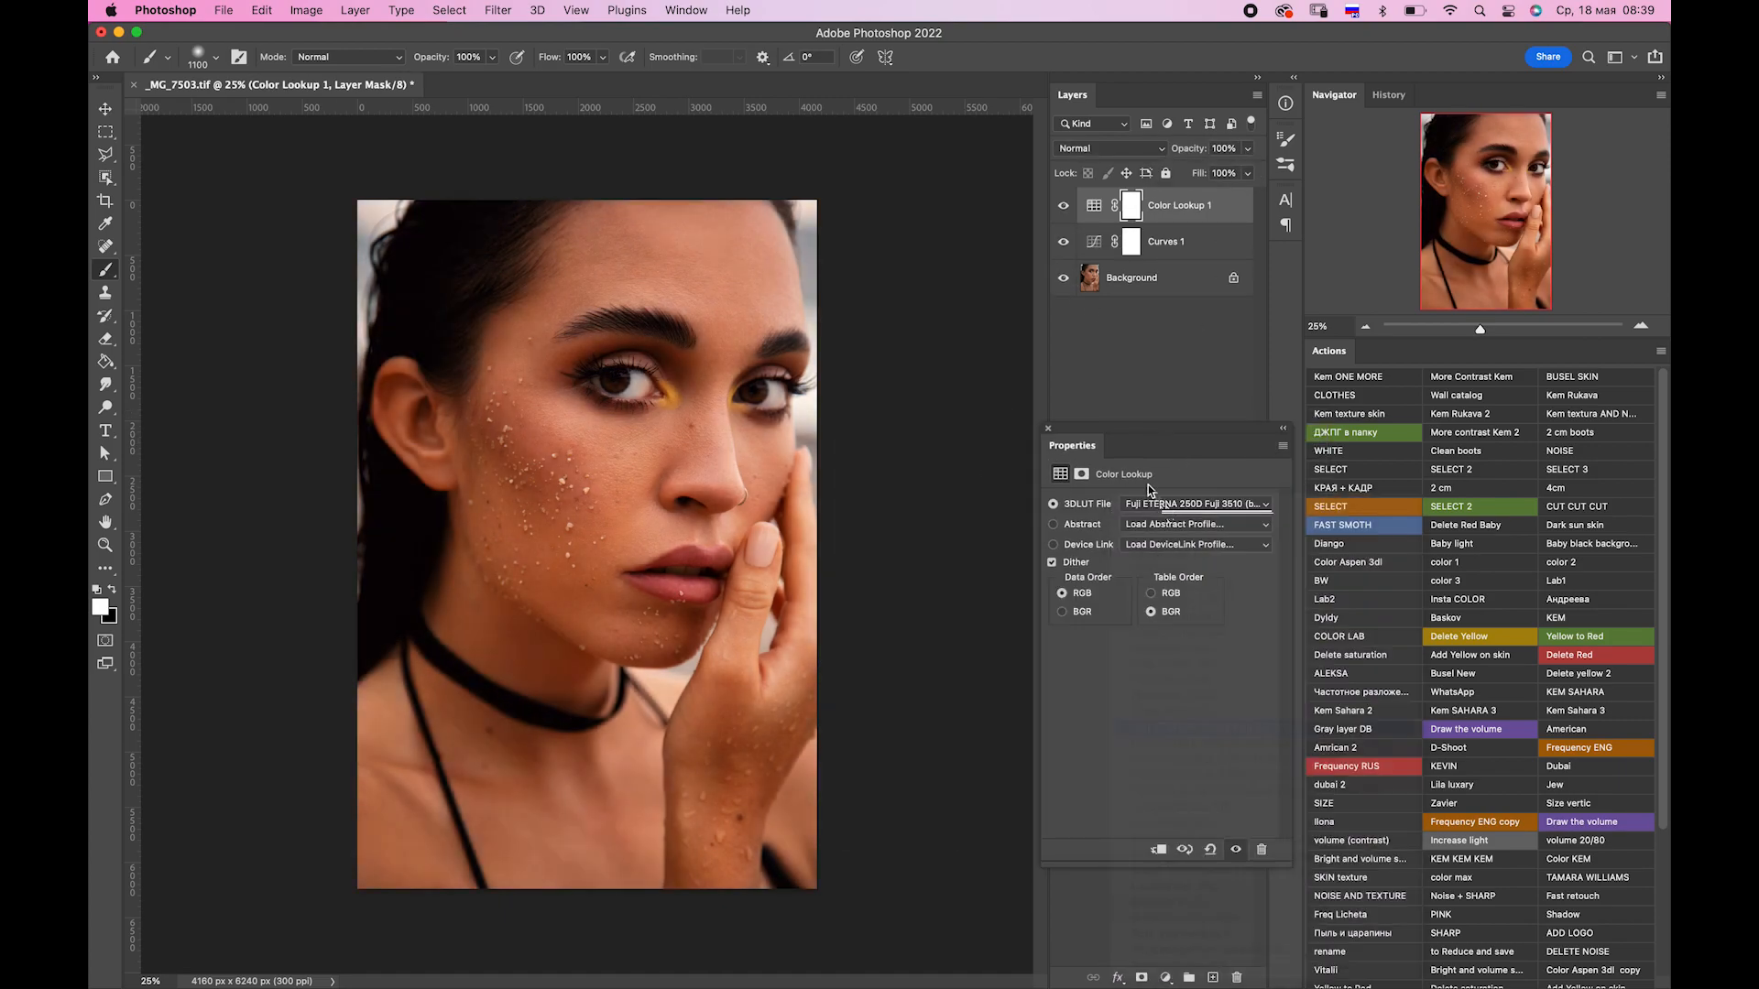
Try the FallColors.look, Kodak 5218 Kodak 2383 and Kodak 5205 Fuji 3510 LUTs on Color Lookup 1.
click(1191, 503)
click(1187, 444)
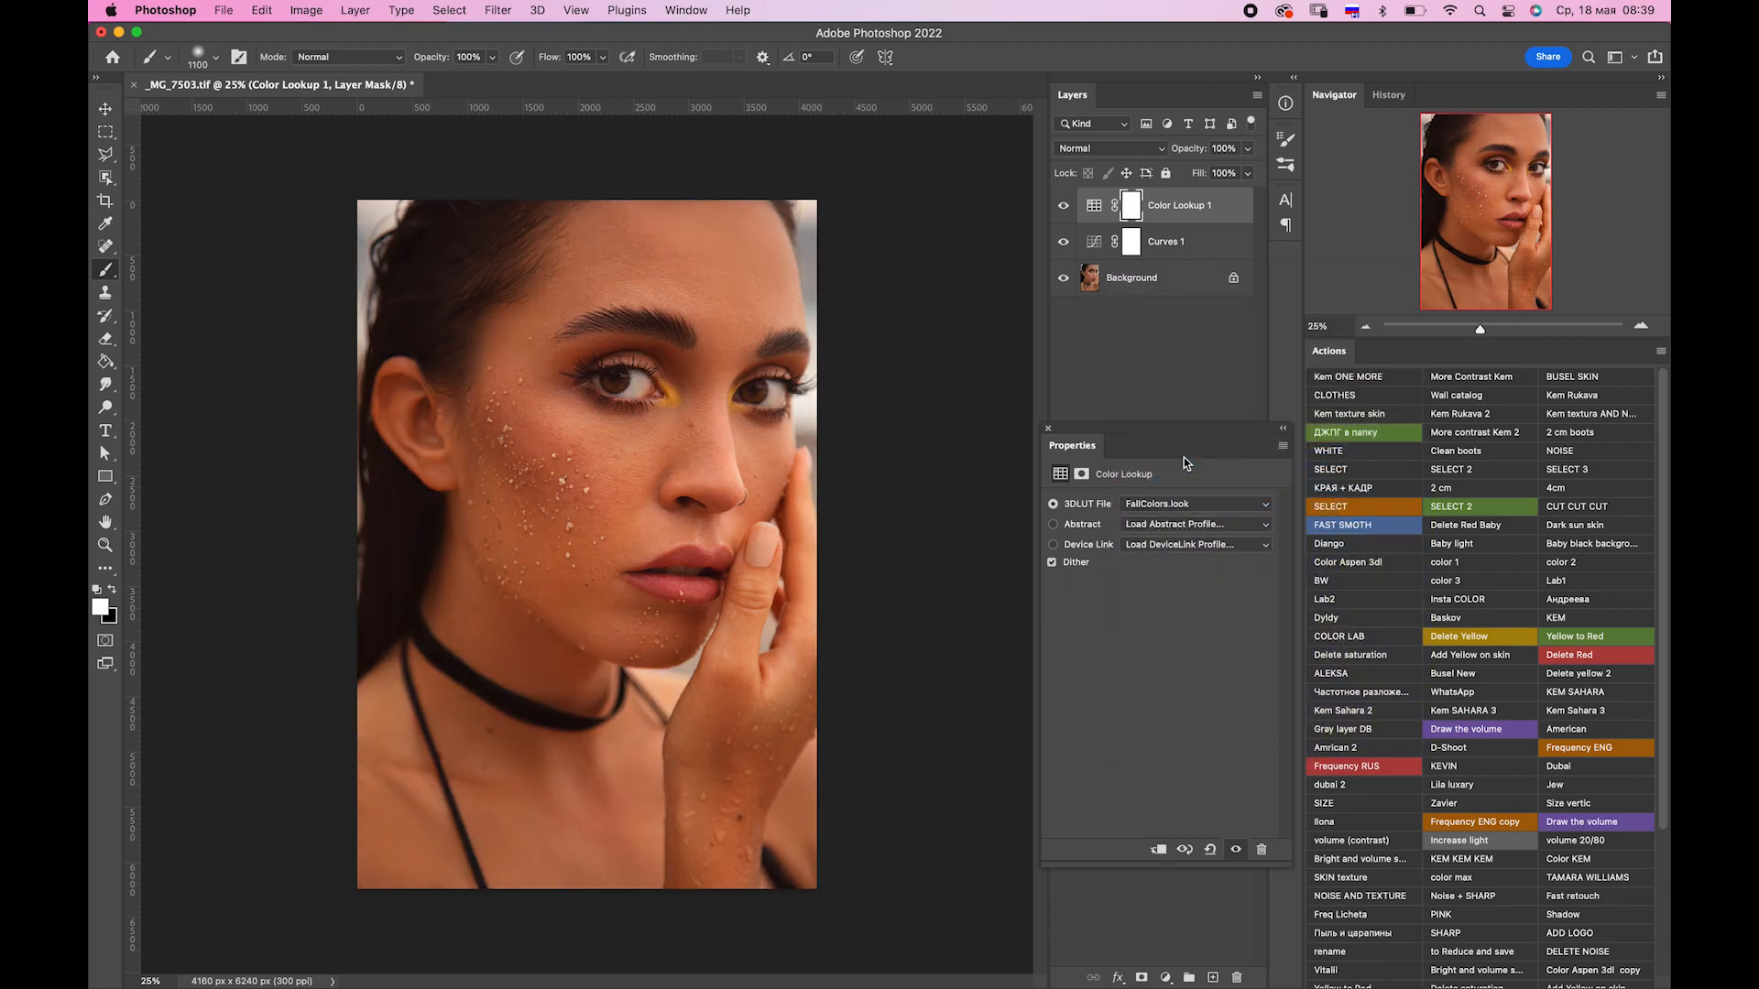
click(1191, 504)
click(1190, 614)
click(1183, 505)
click(1191, 584)
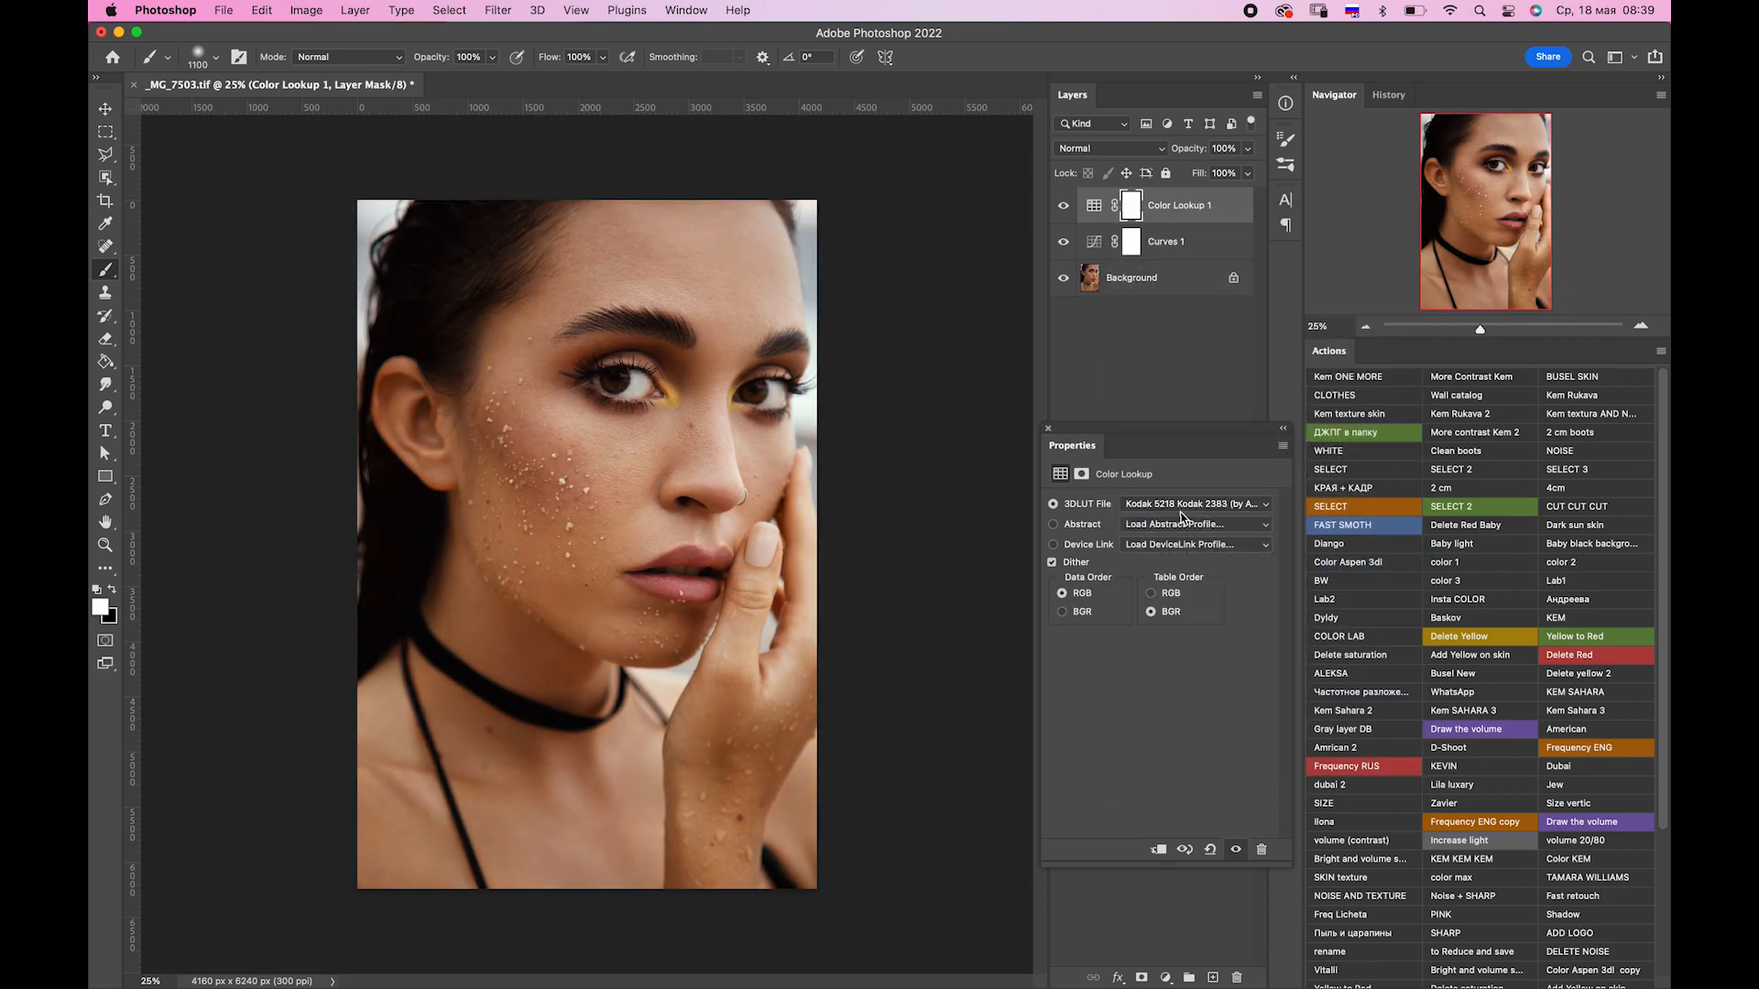
click(1180, 504)
click(1177, 489)
Apply the Kodak 5218 Kodak 2383 LUT to Color Lookup 1 and reduce the layer's opacity.
click(1180, 504)
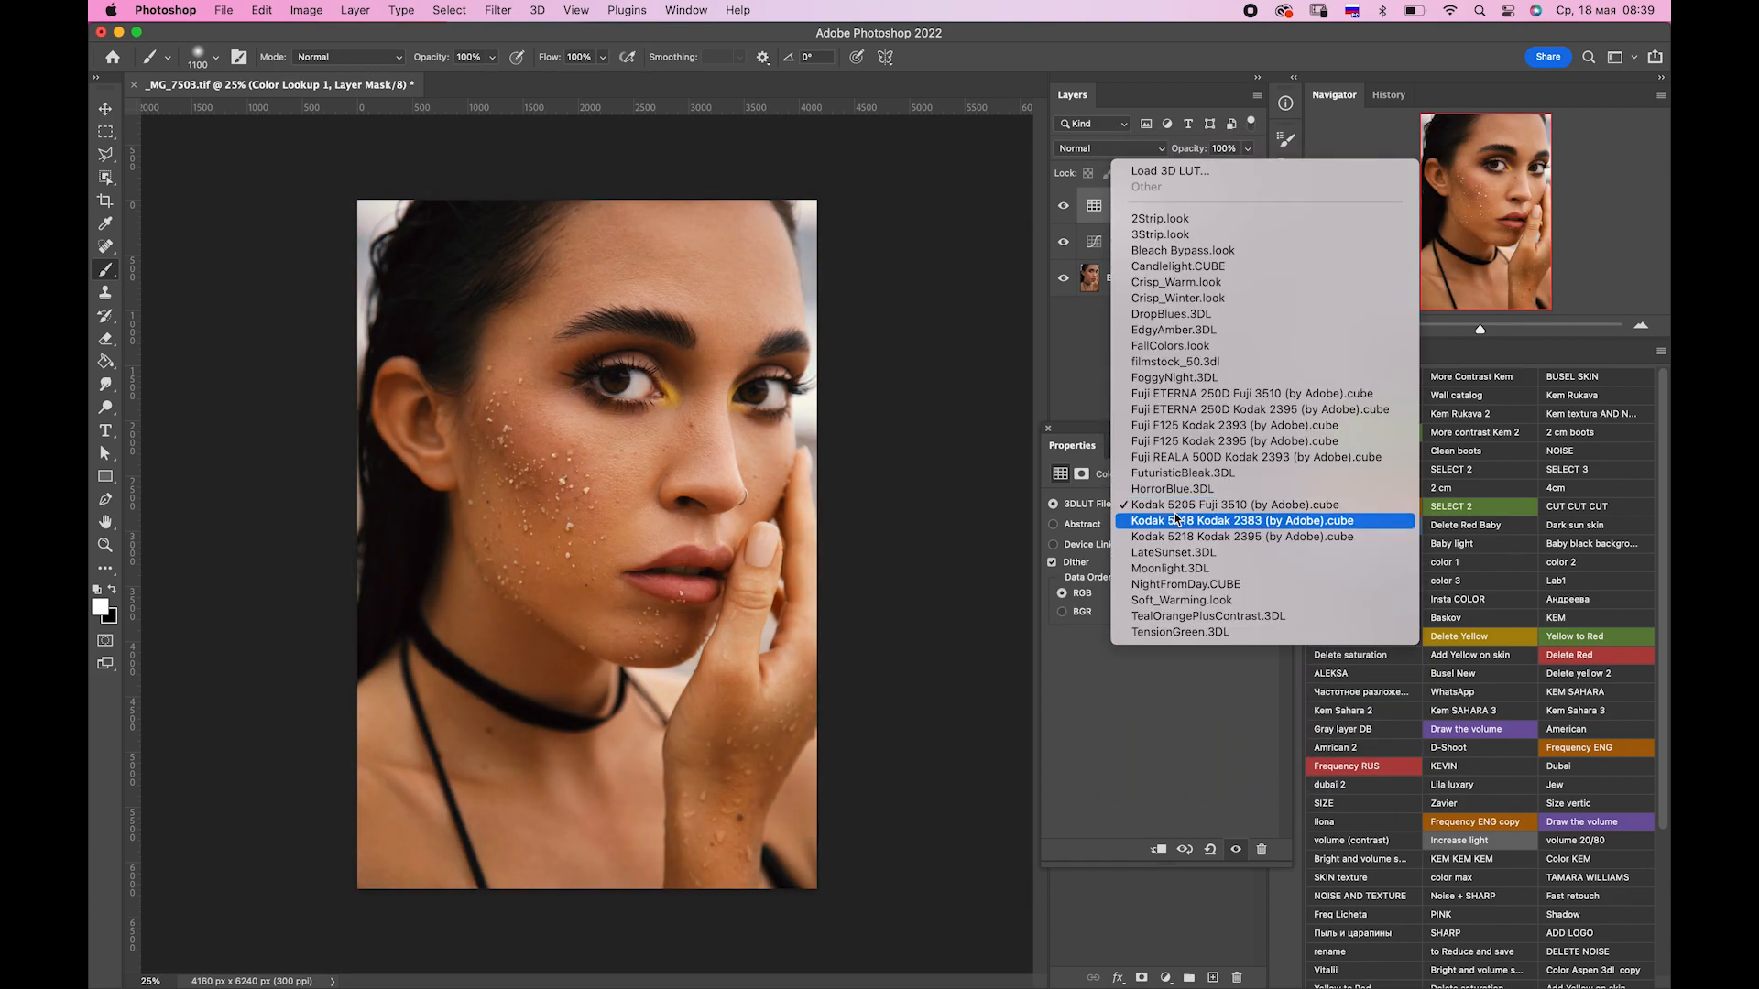
click(1177, 520)
click(1280, 428)
drag(1246, 149, 1179, 171)
Run the Increase light action and pull the Curves 2 white point inward to brighten the highlights.
click(1459, 840)
double_click(1097, 206)
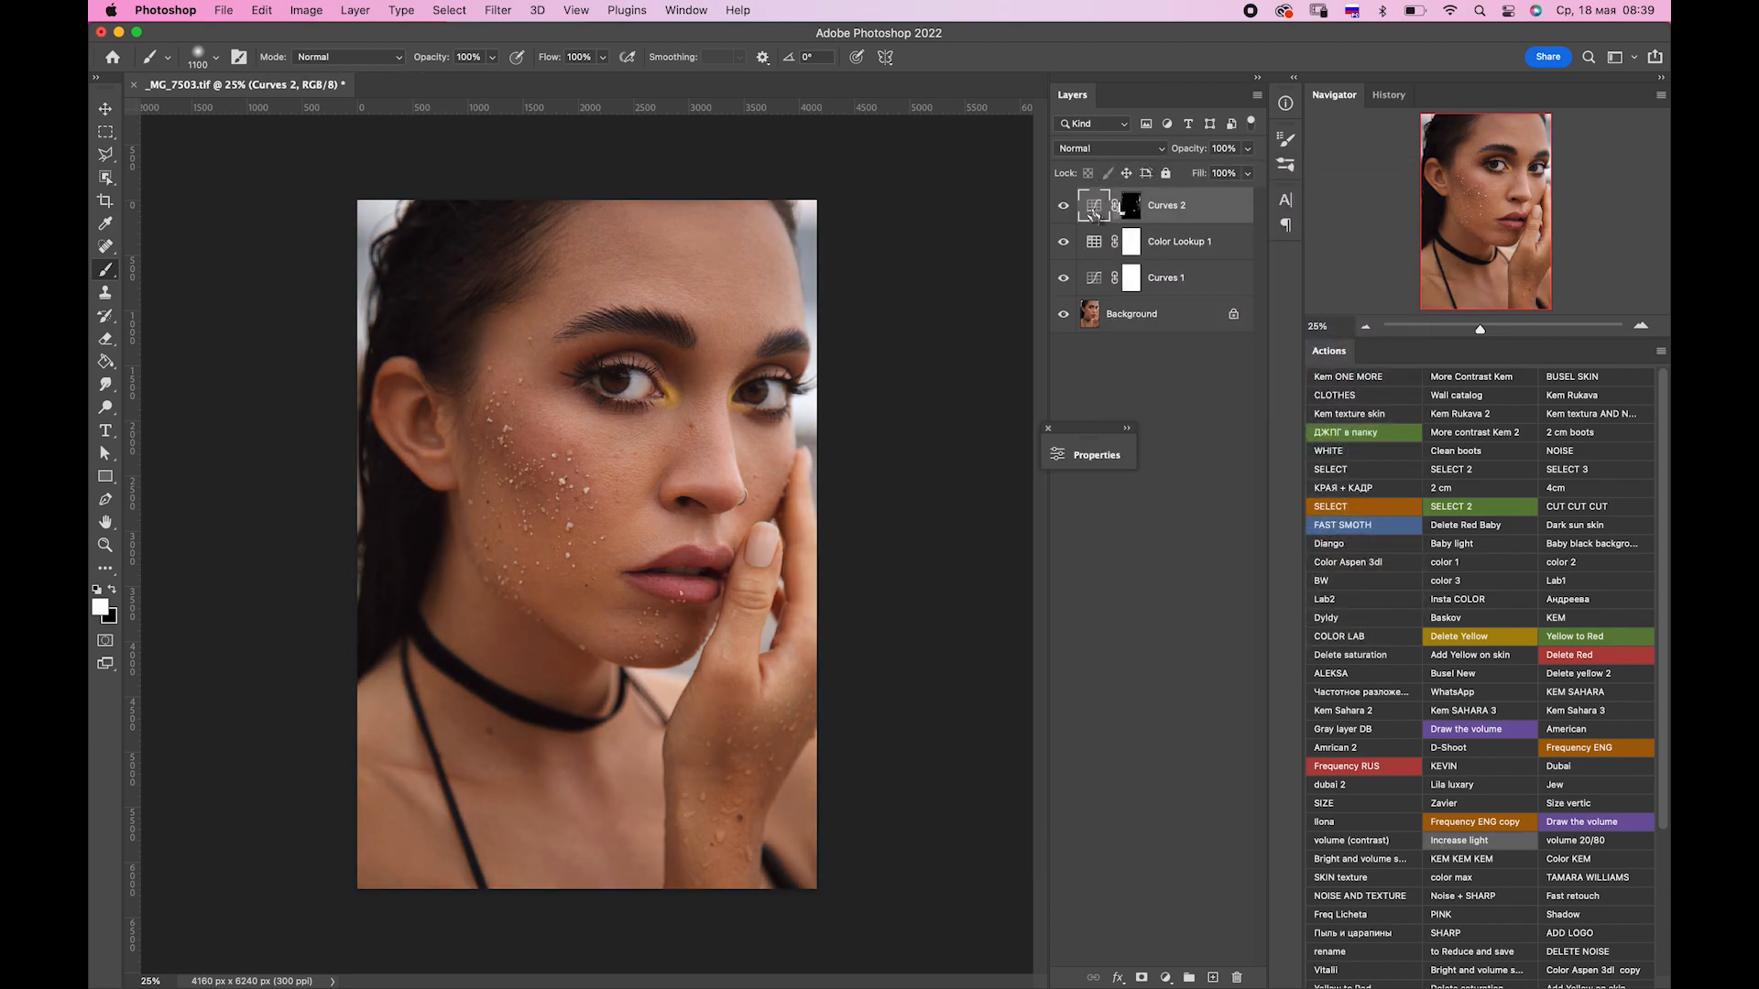
click(1126, 428)
drag(1152, 541, 1135, 542)
click(1172, 420)
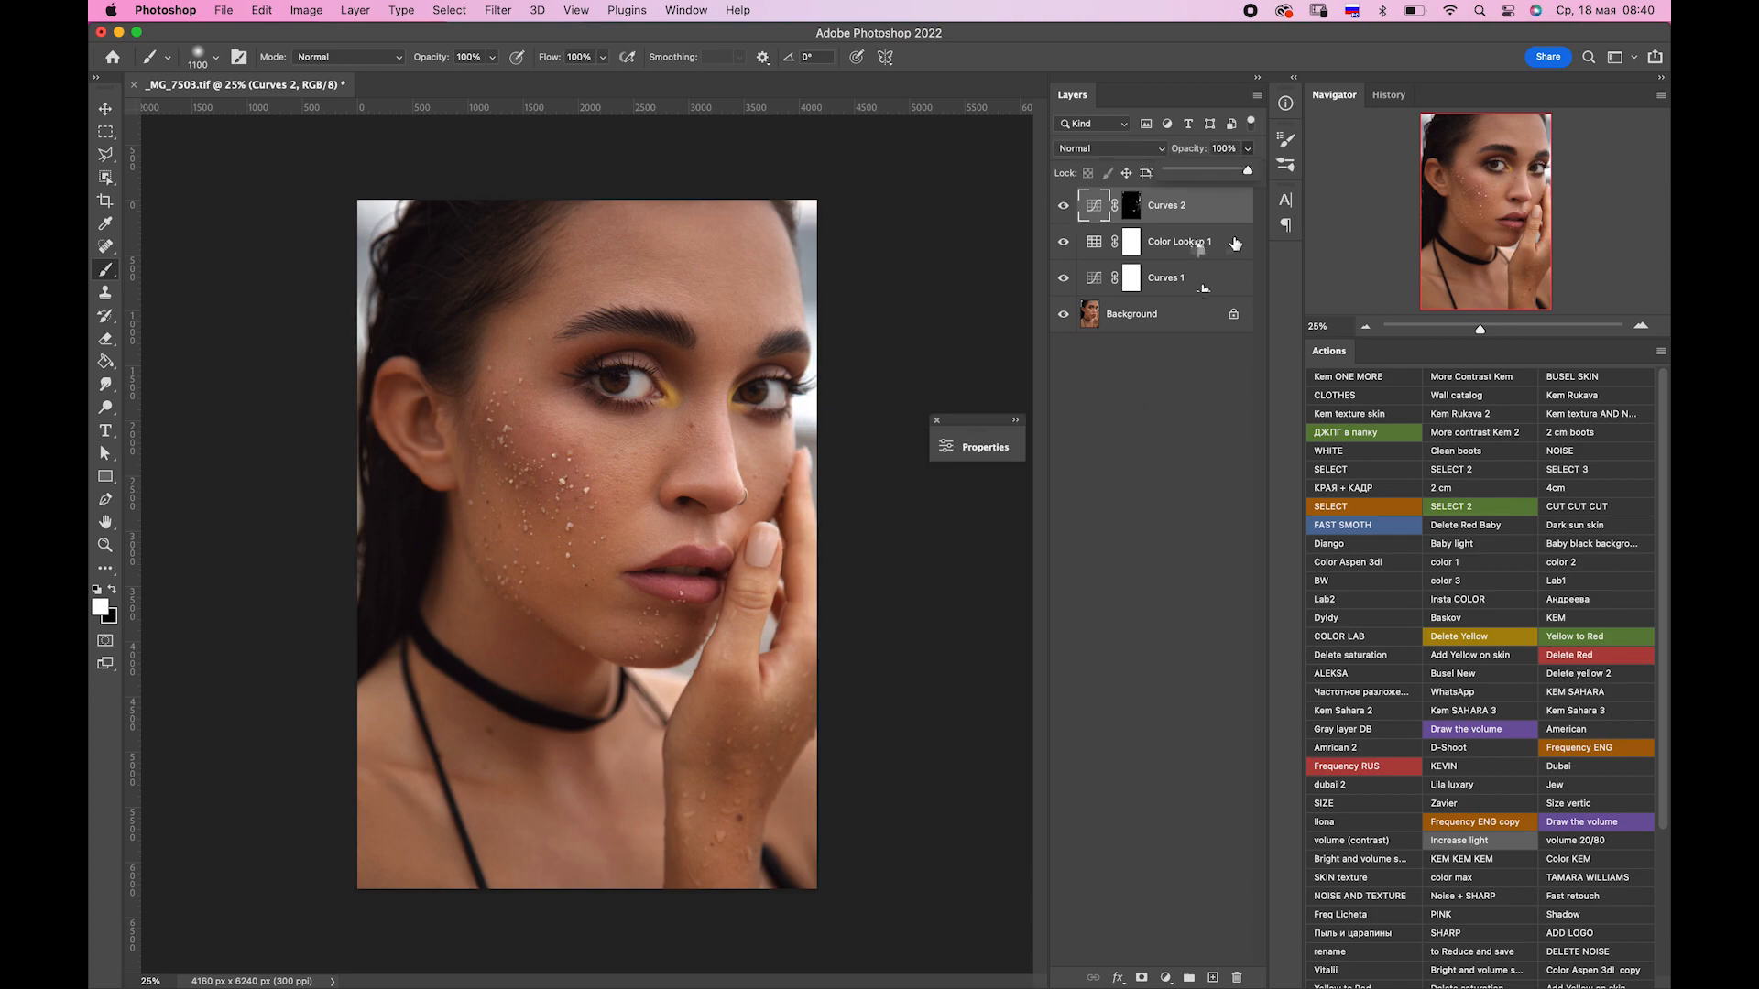
Stamp the visible layers onto a new layer, duplicate it, and set the copy's opacity to 63%.
key(super+alt+shift+e)
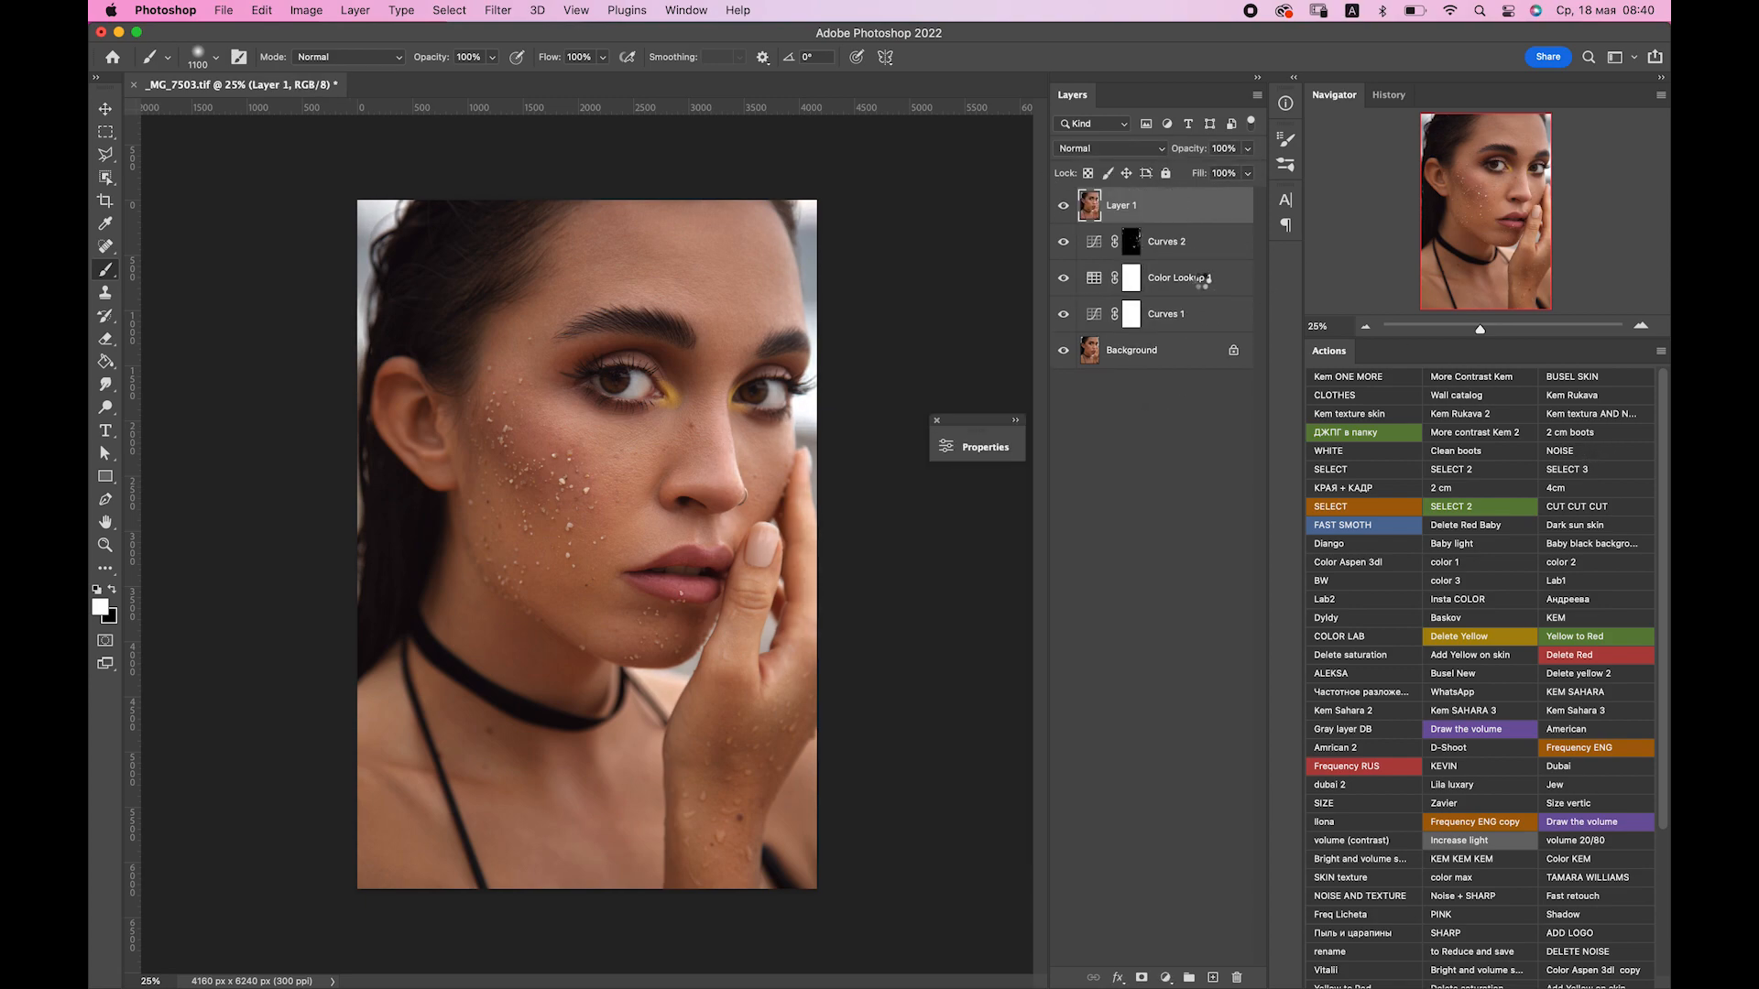
key(super+j)
click(1223, 148)
text(61)
drag(1479, 328, 1500, 334)
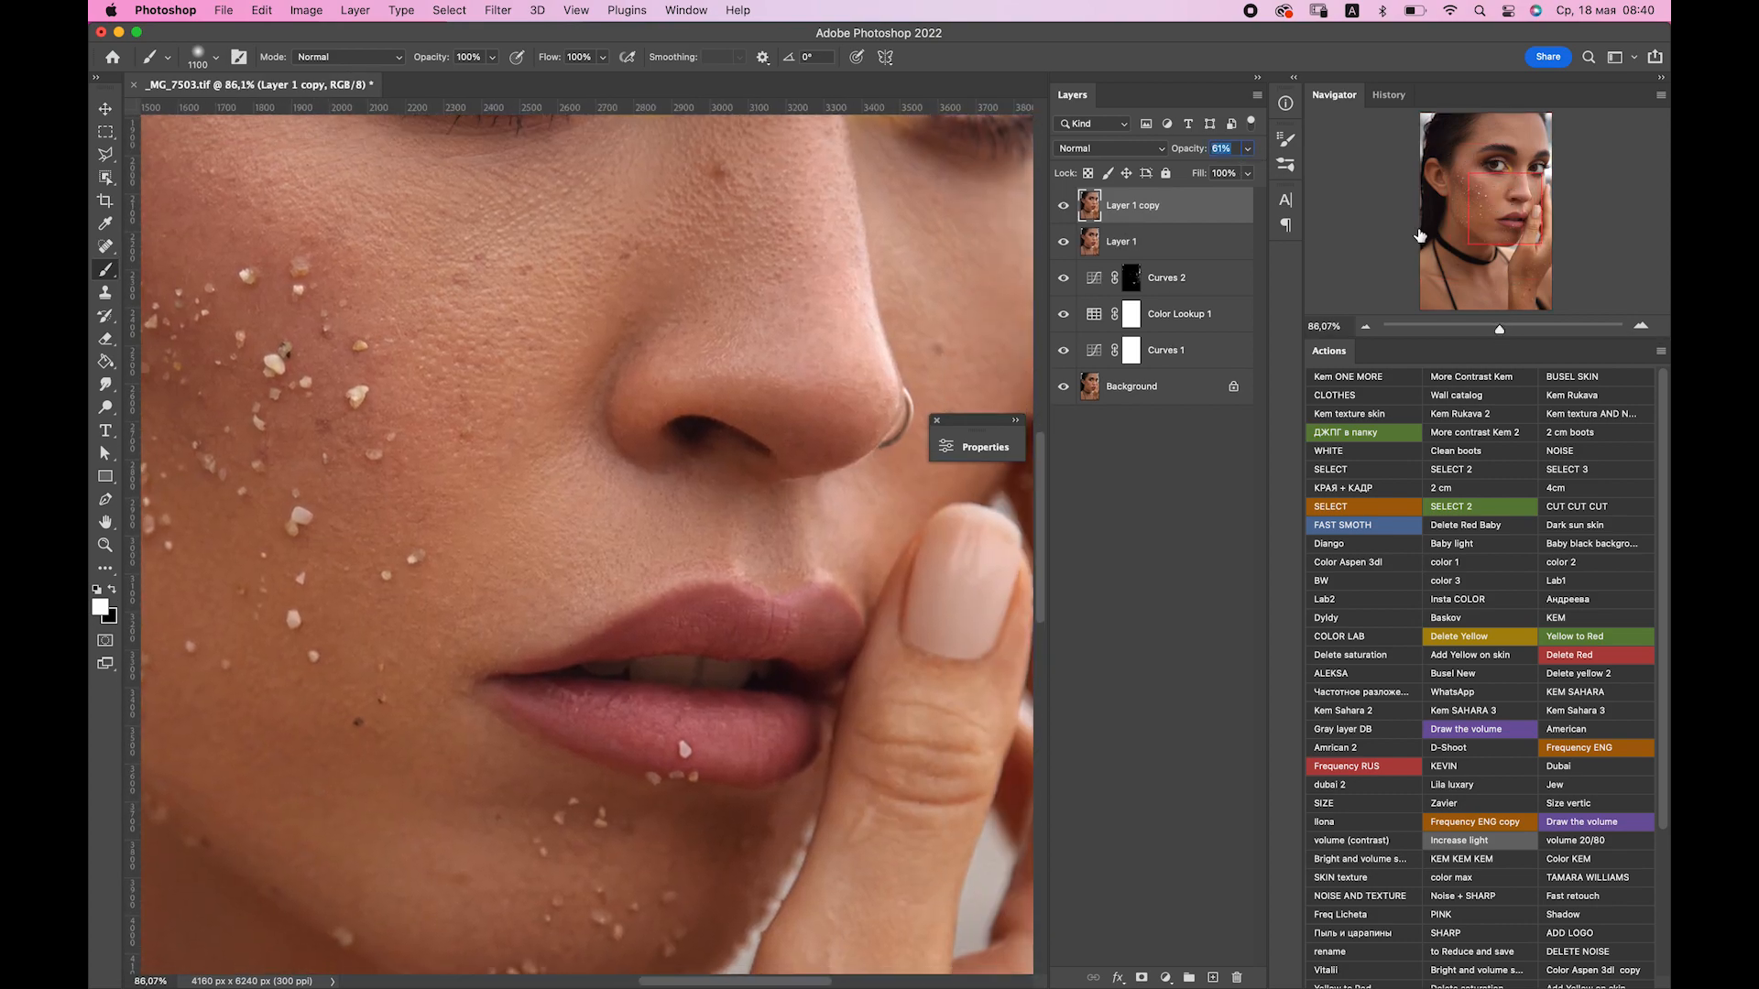
click(1247, 149)
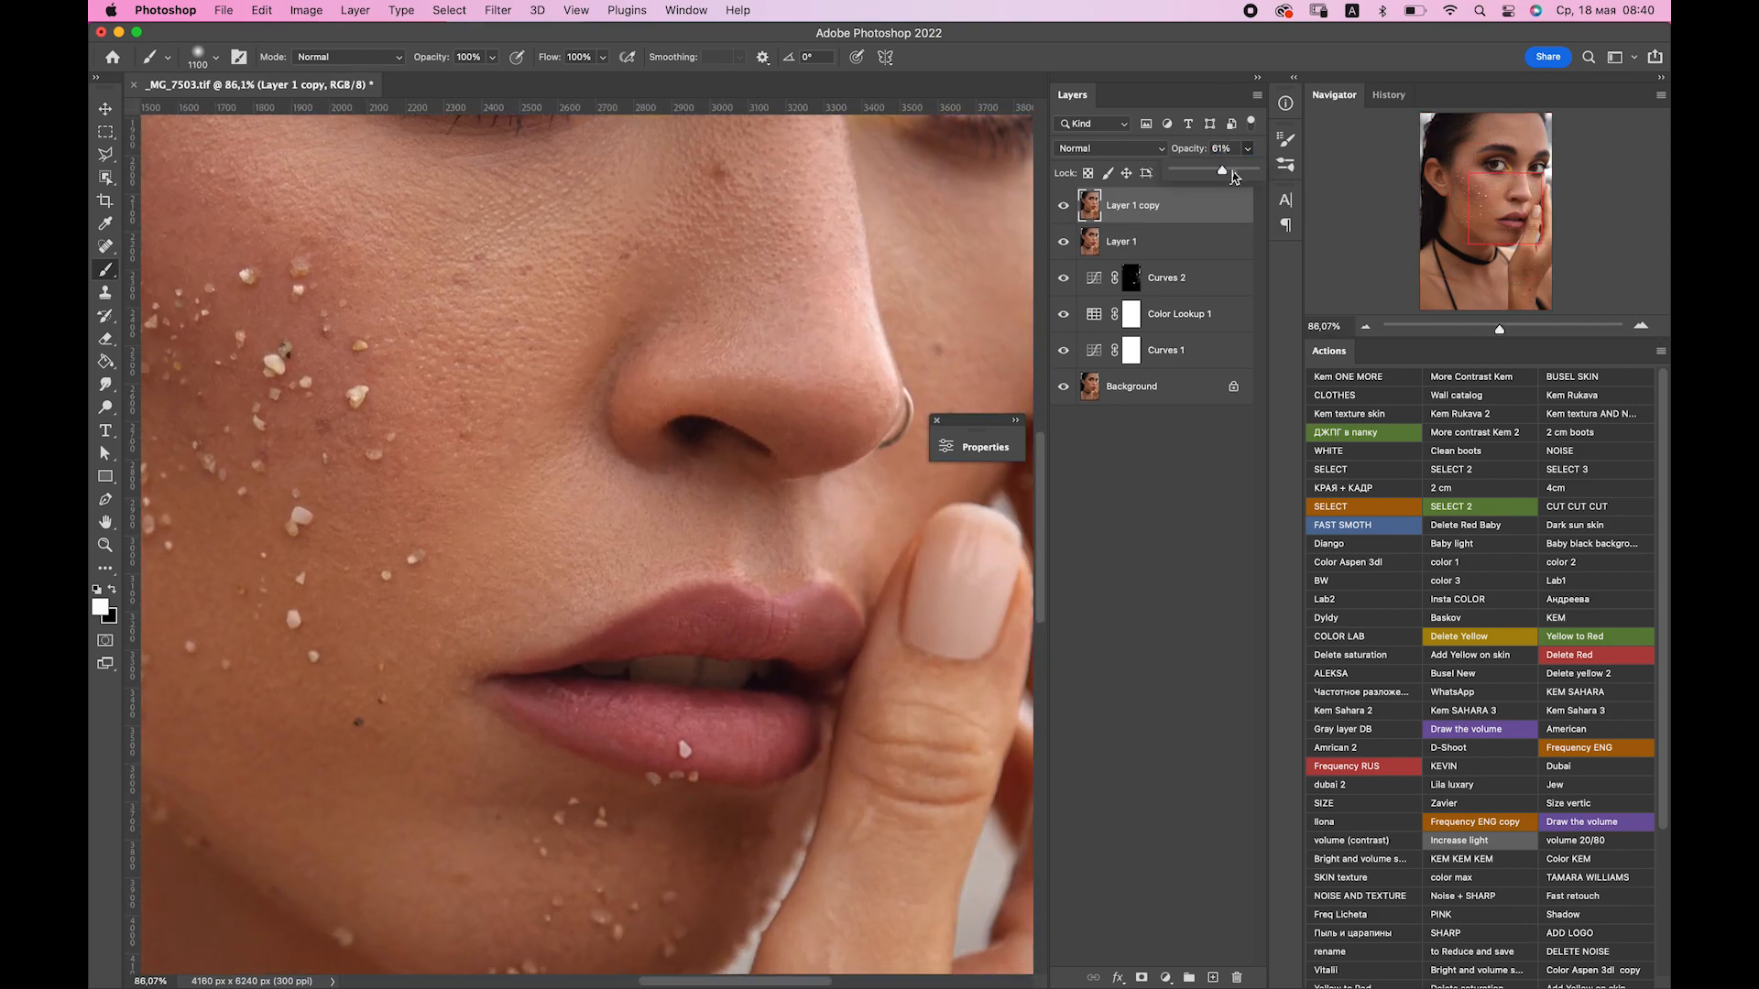
drag(1228, 174, 1230, 175)
Stamp the visible result onto a new top layer for cleanup with a size 10 Spot Healing Brush.
key(super+alt+shift+e)
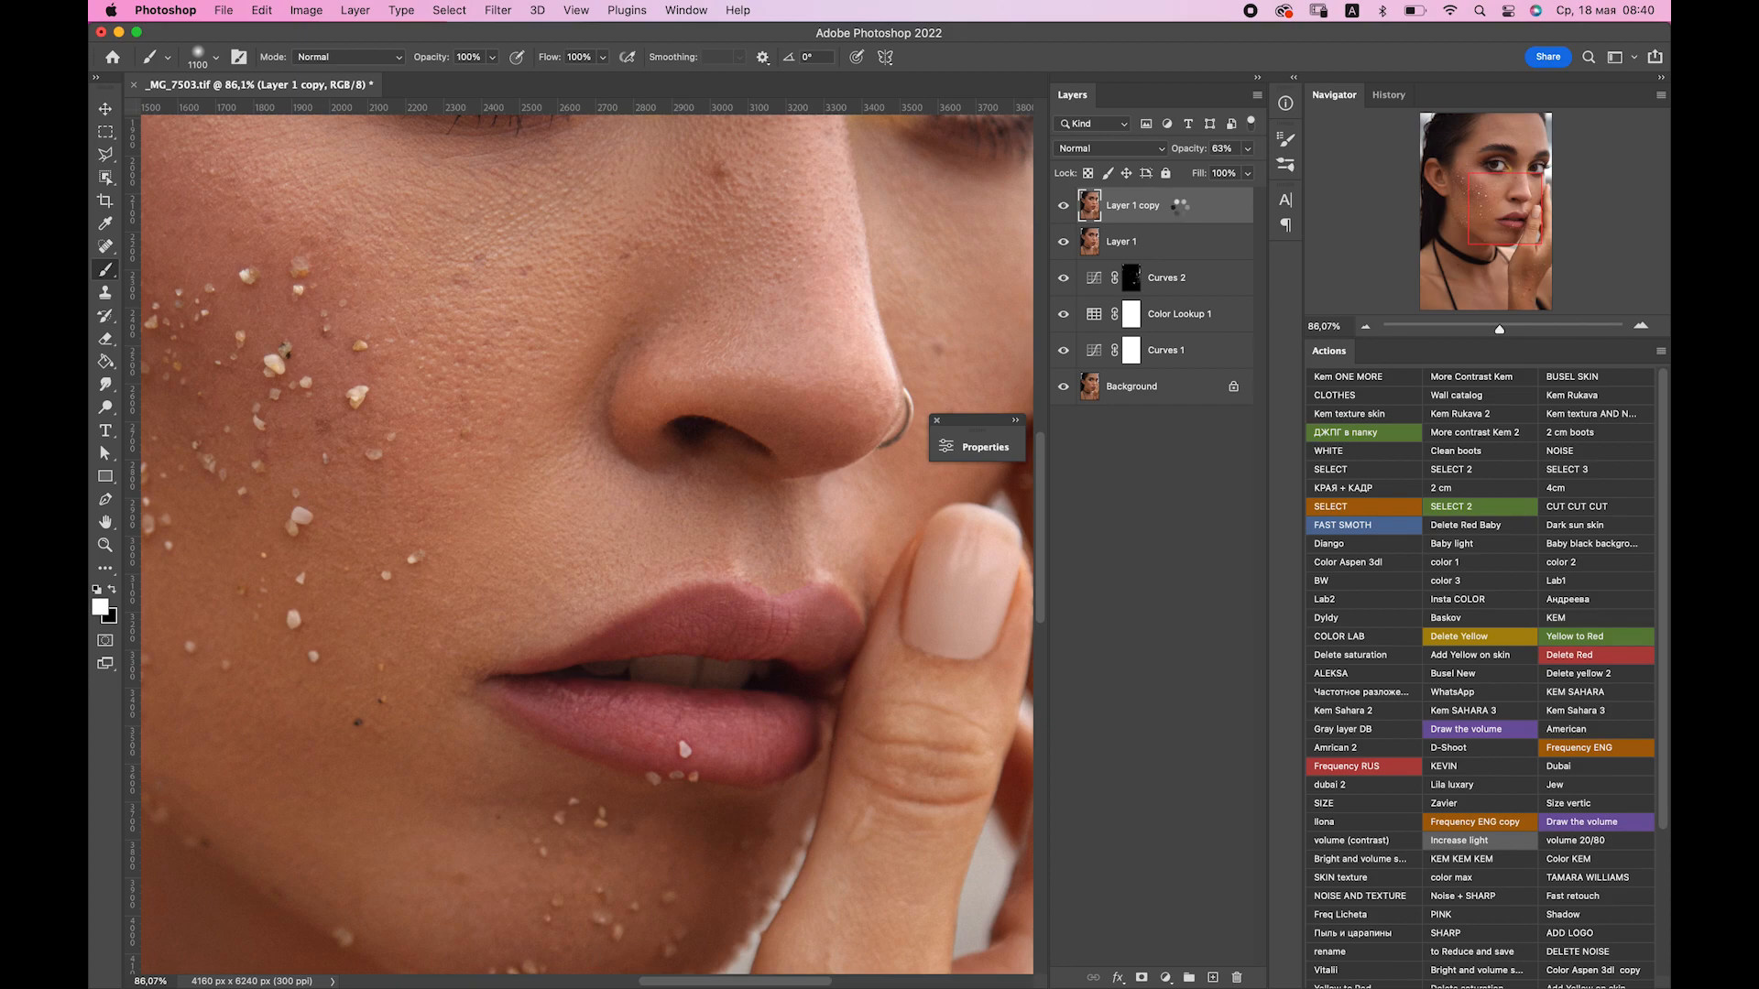
key(j)
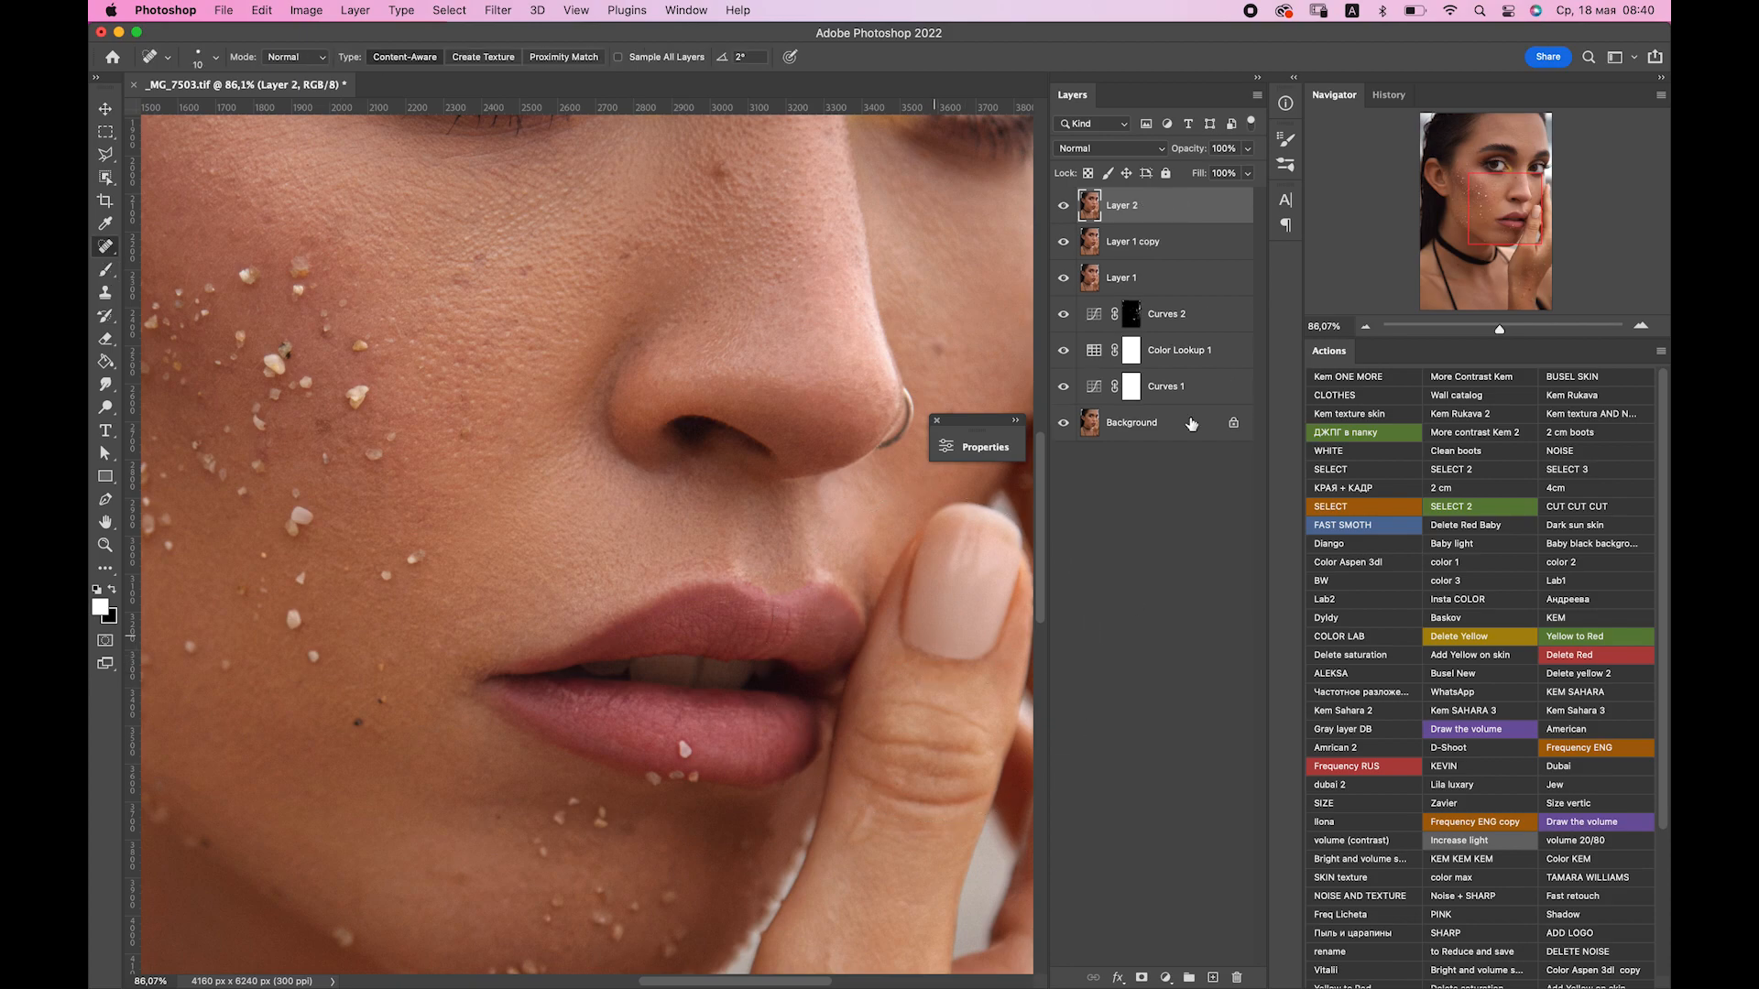
click(1371, 379)
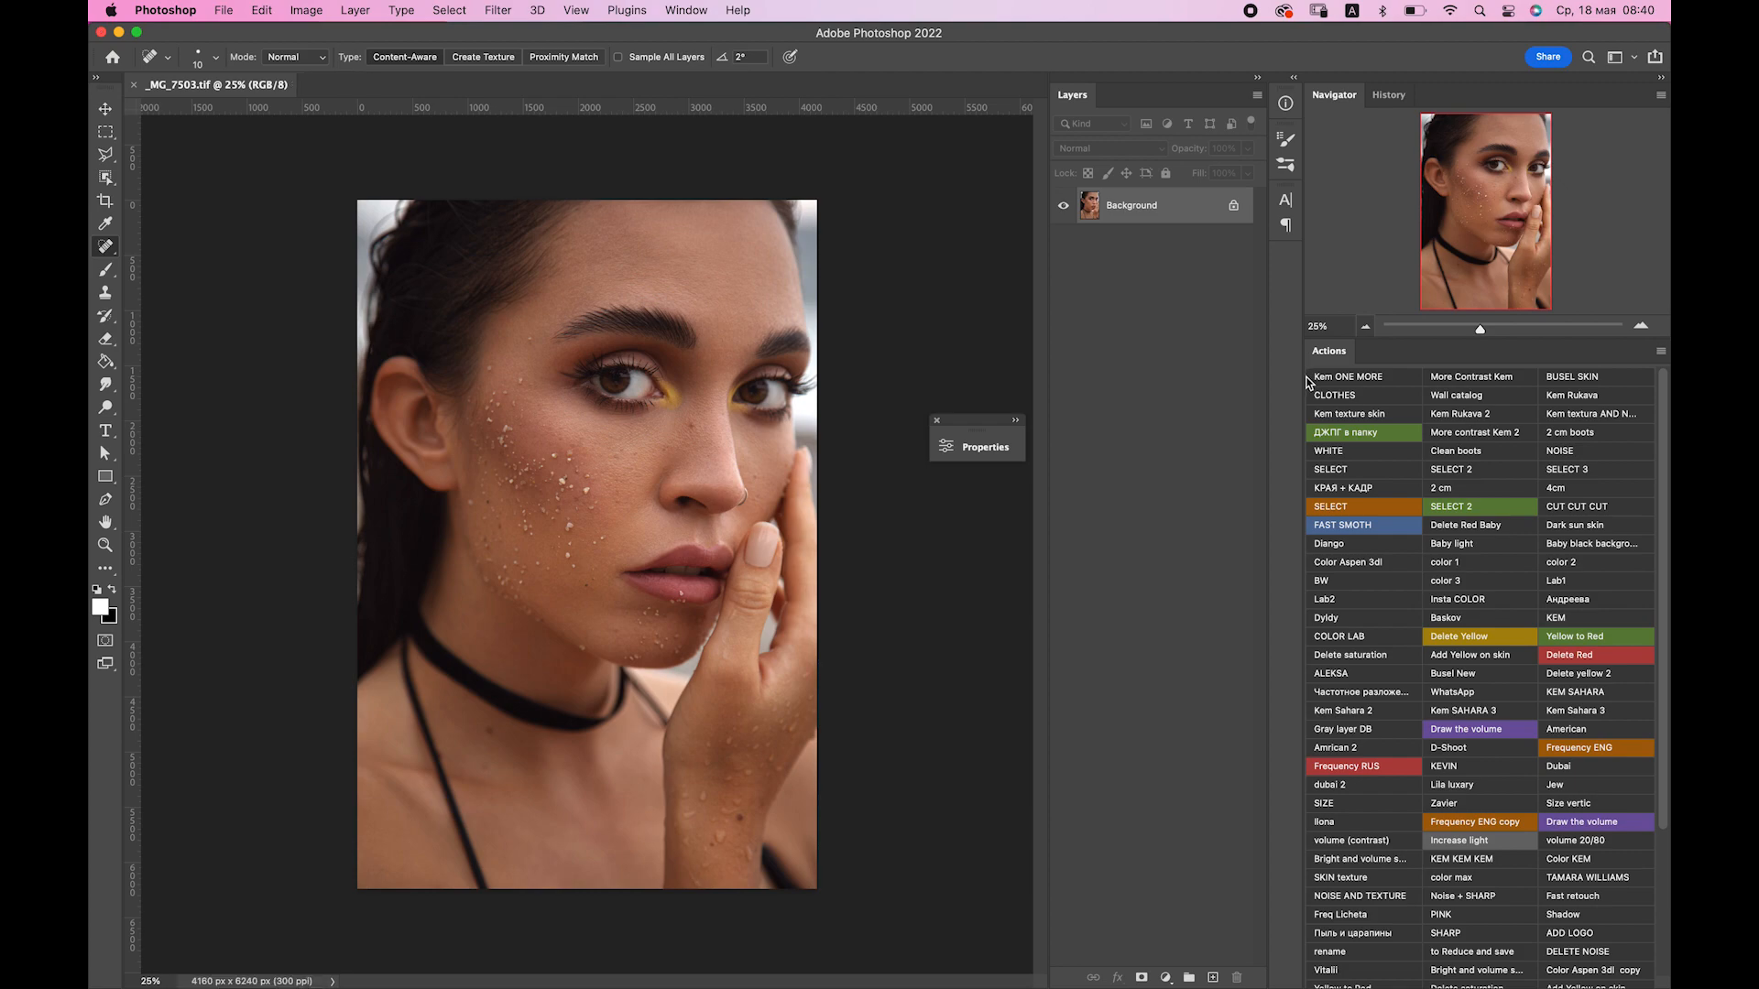
Restore the opening _MG_7503.tif history snapshot and paste the retouched image over it for a before-and-after comparison.
click(1388, 95)
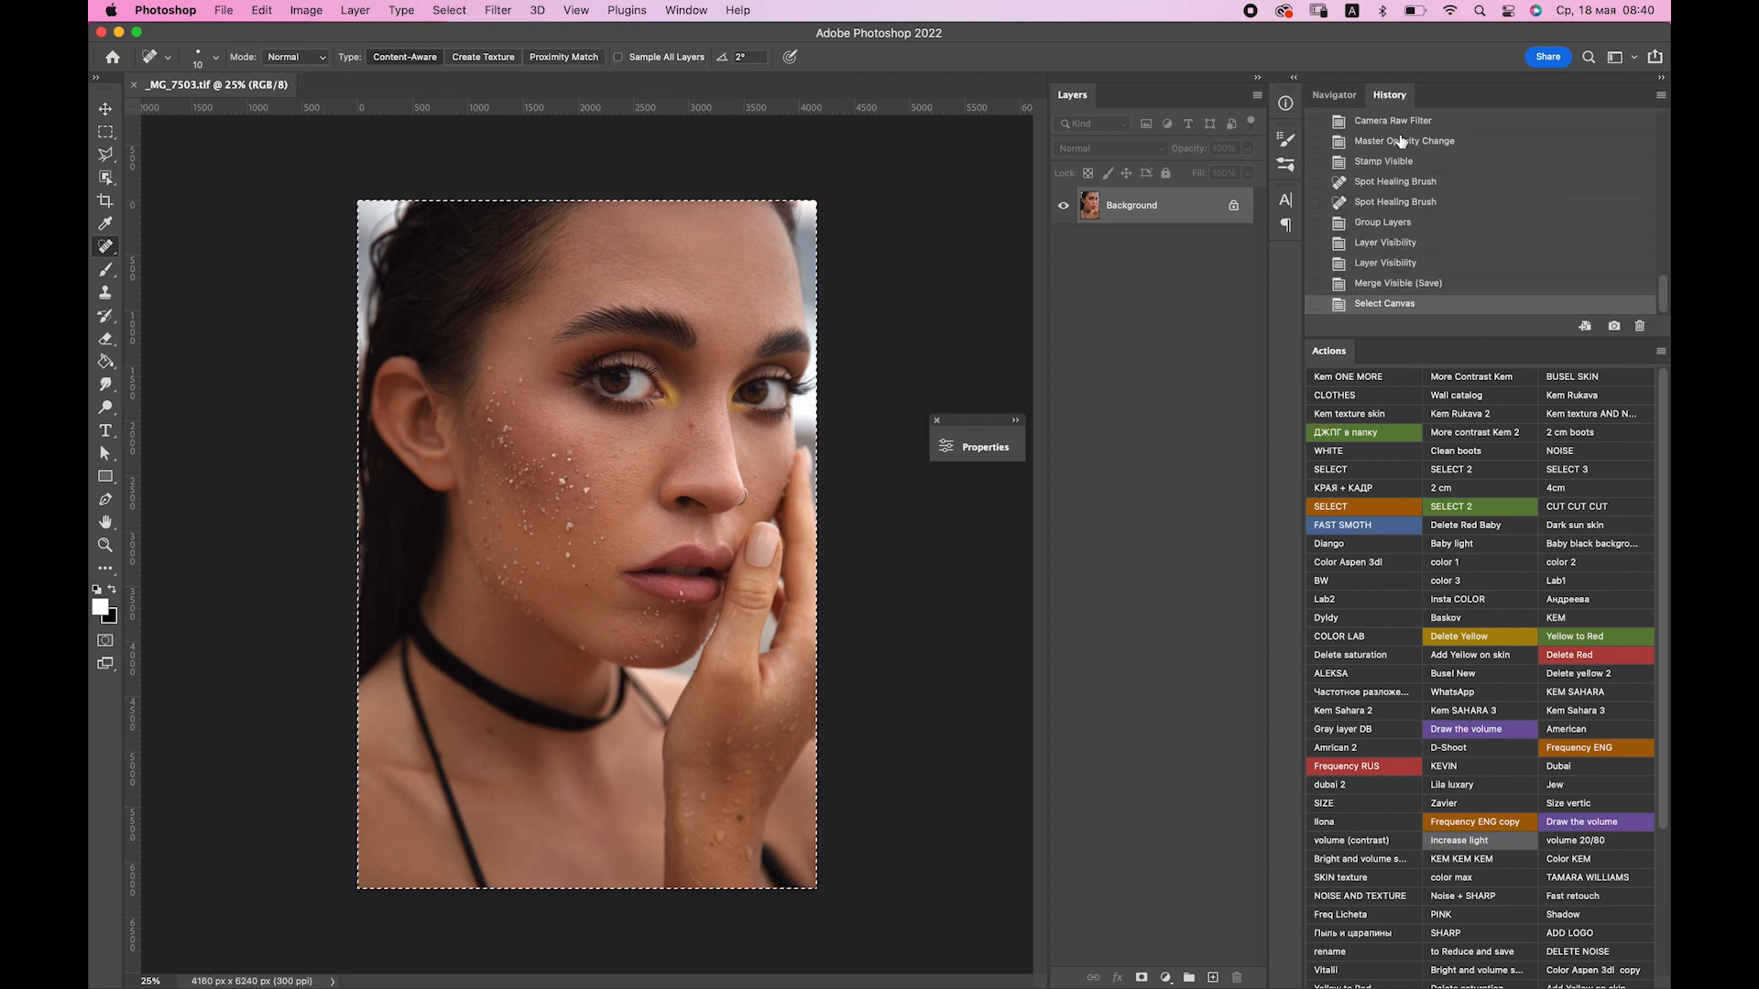
click(1389, 142)
key(super+v)
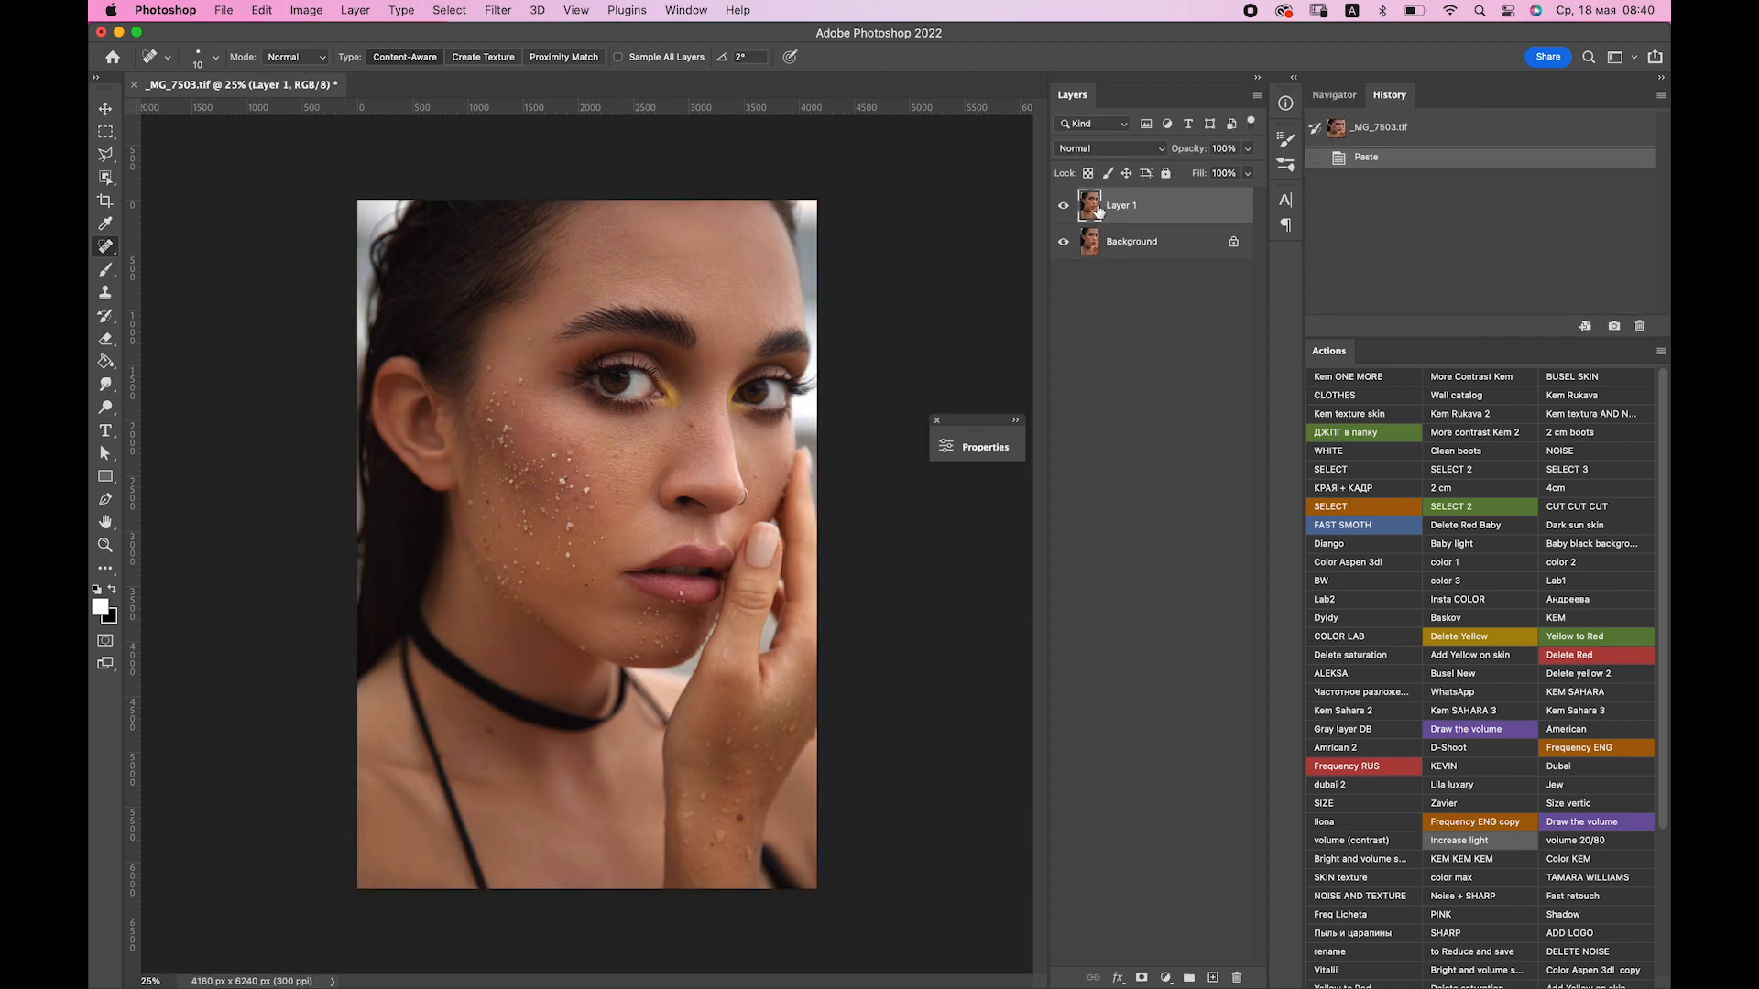
click(1063, 206)
click(1065, 205)
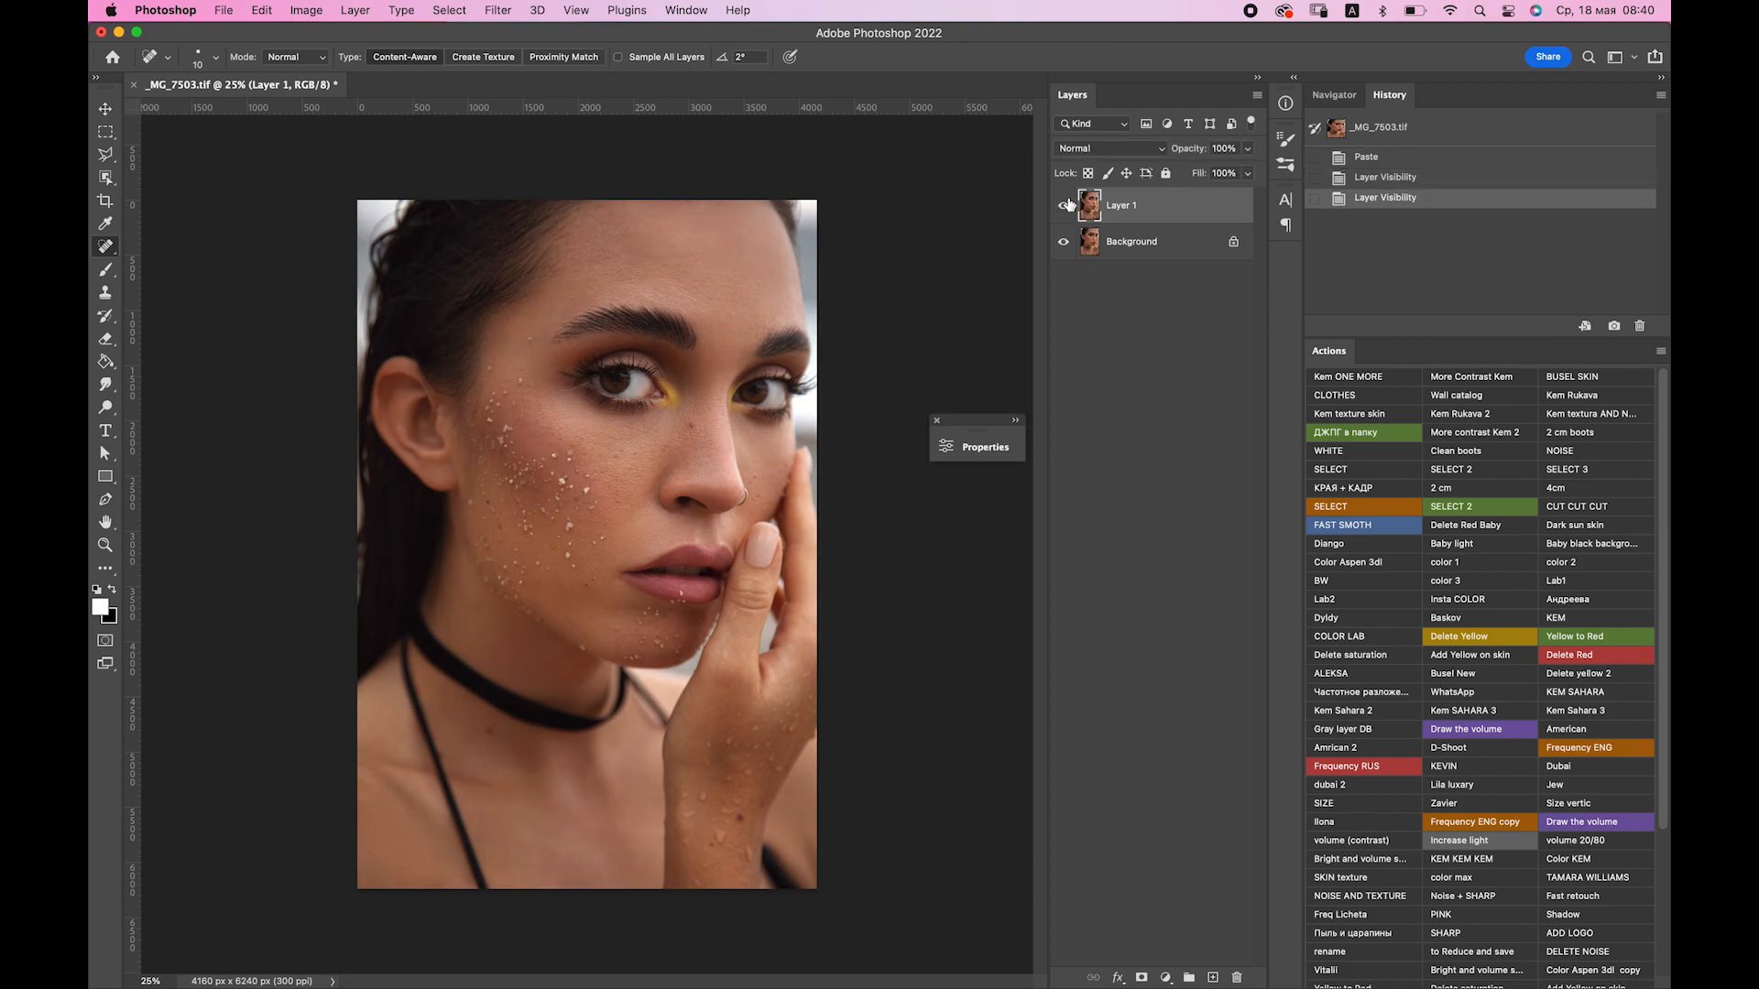
Toggle the visibility of Layer 1 to compare the retouched portrait with the original.
click(1066, 205)
click(1063, 205)
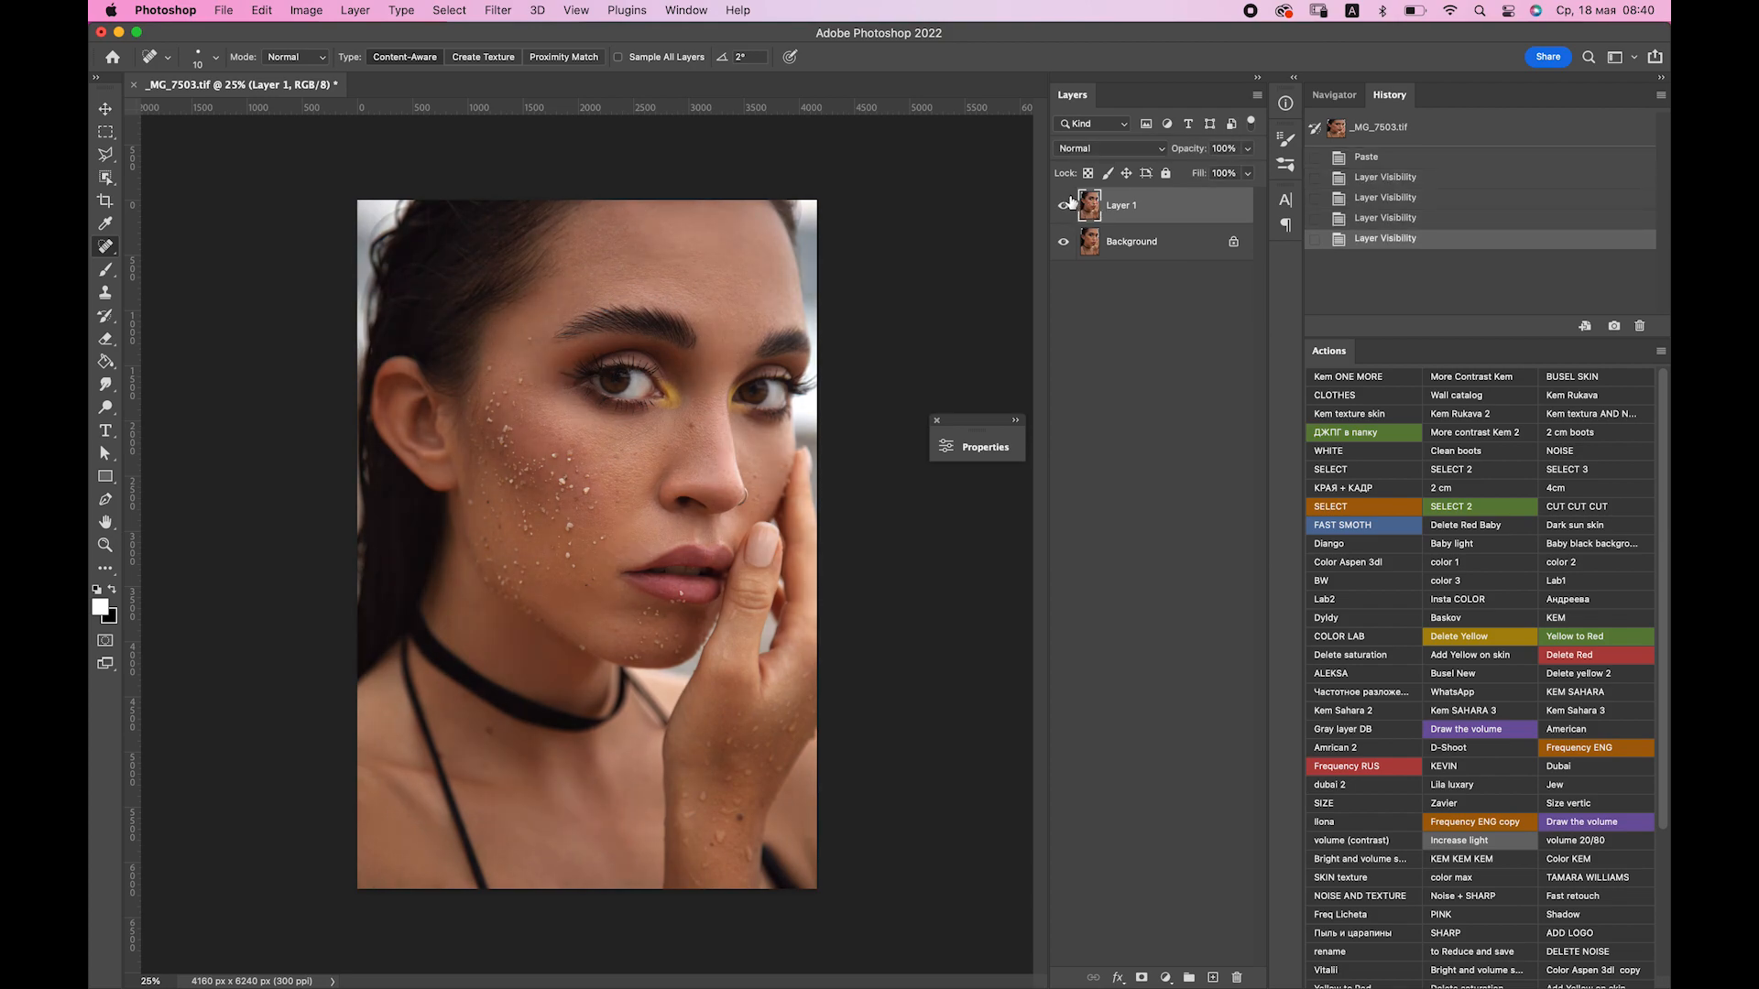
click(1064, 205)
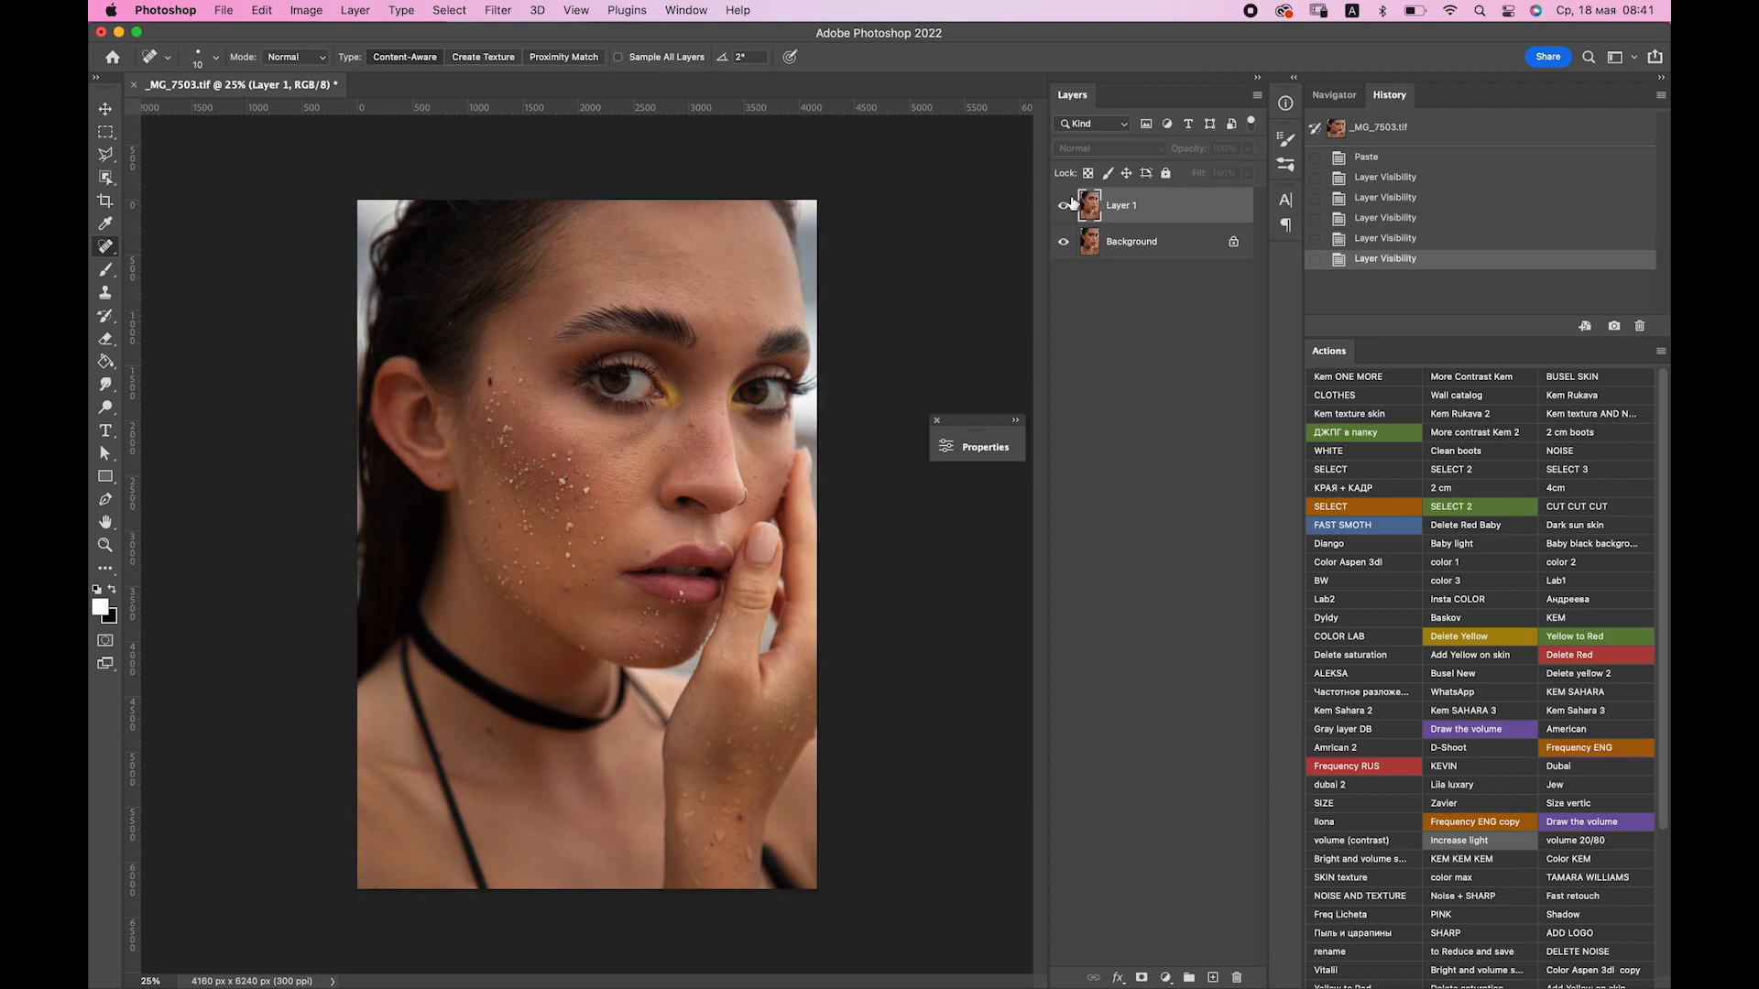
click(1065, 207)
Add a monochrome Channel Mixer adjustment layer above Layer 1 with red 0%, green +40% and blue +61%.
click(1166, 976)
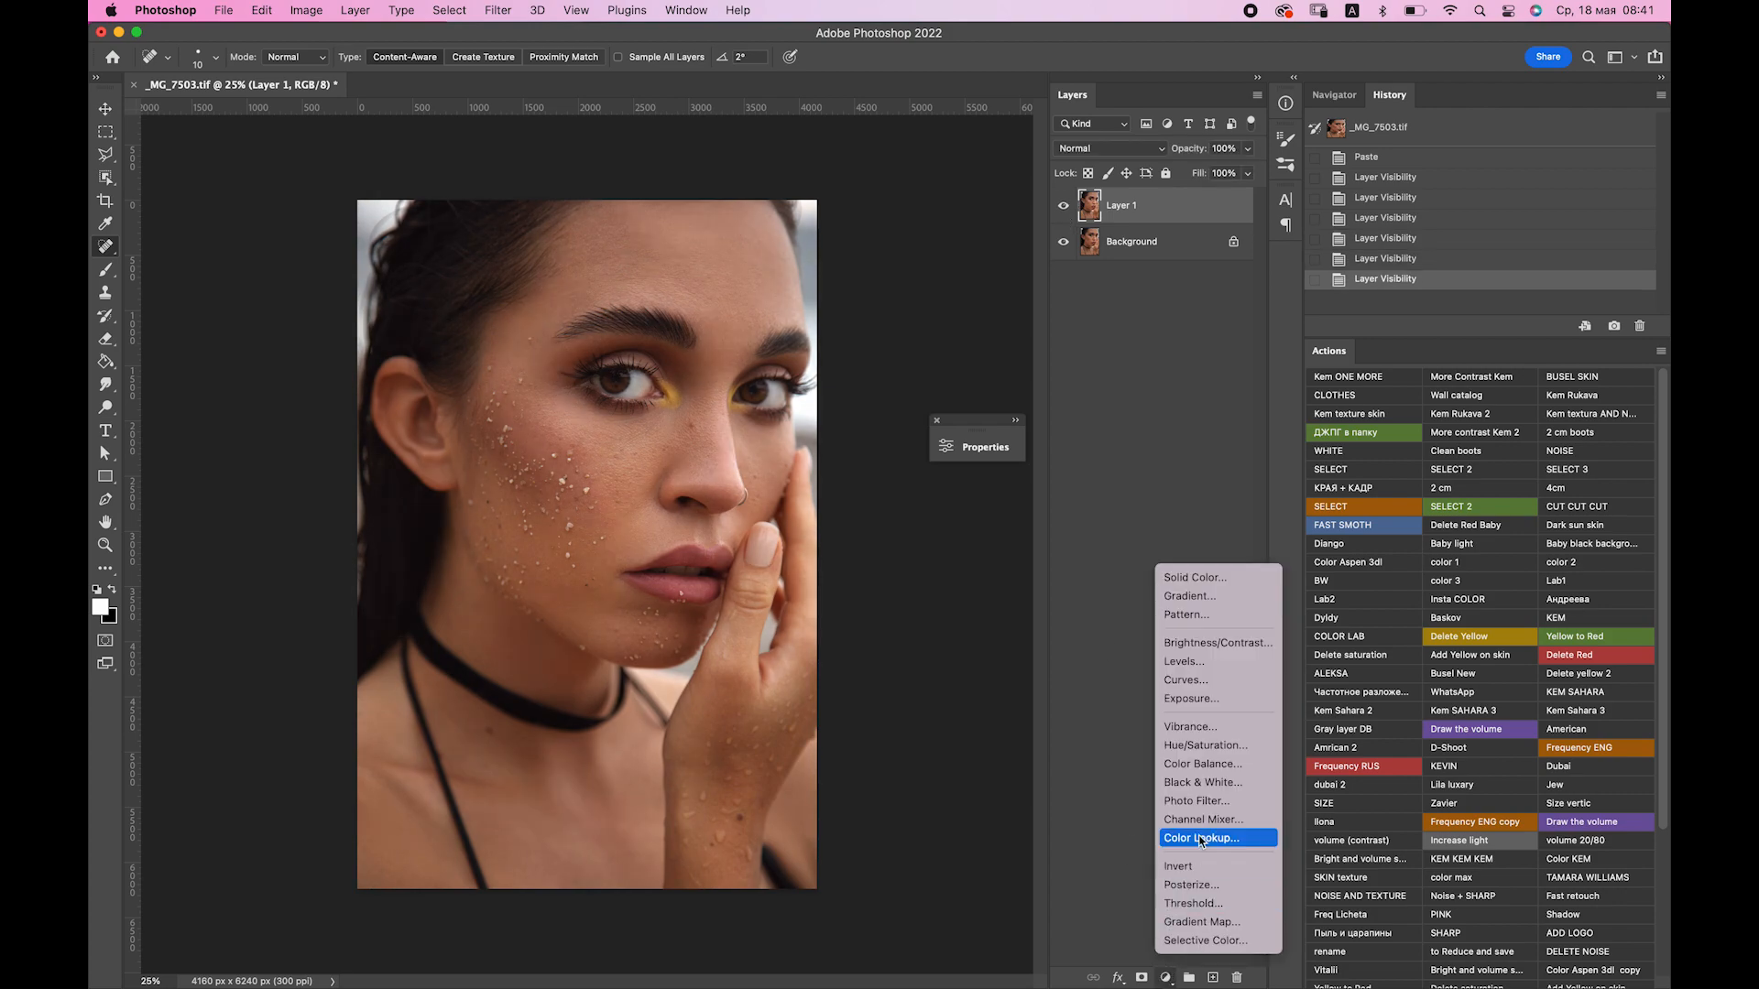
click(1007, 492)
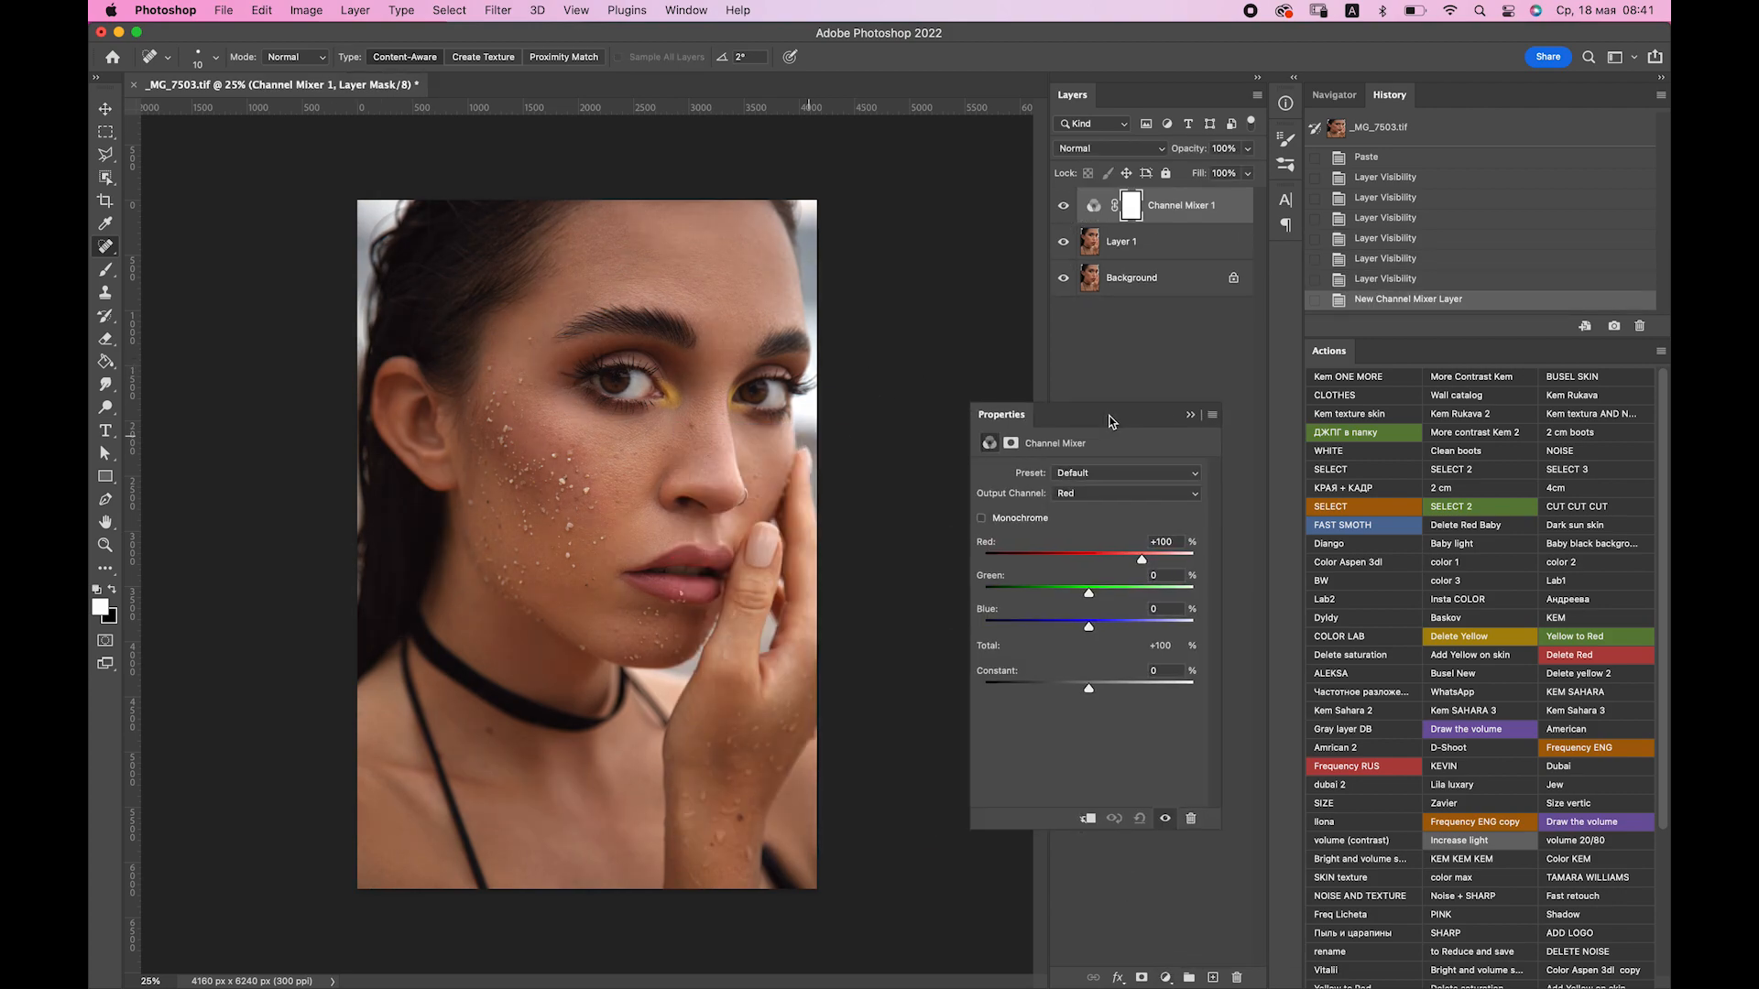
click(1004, 520)
drag(1065, 559, 1086, 563)
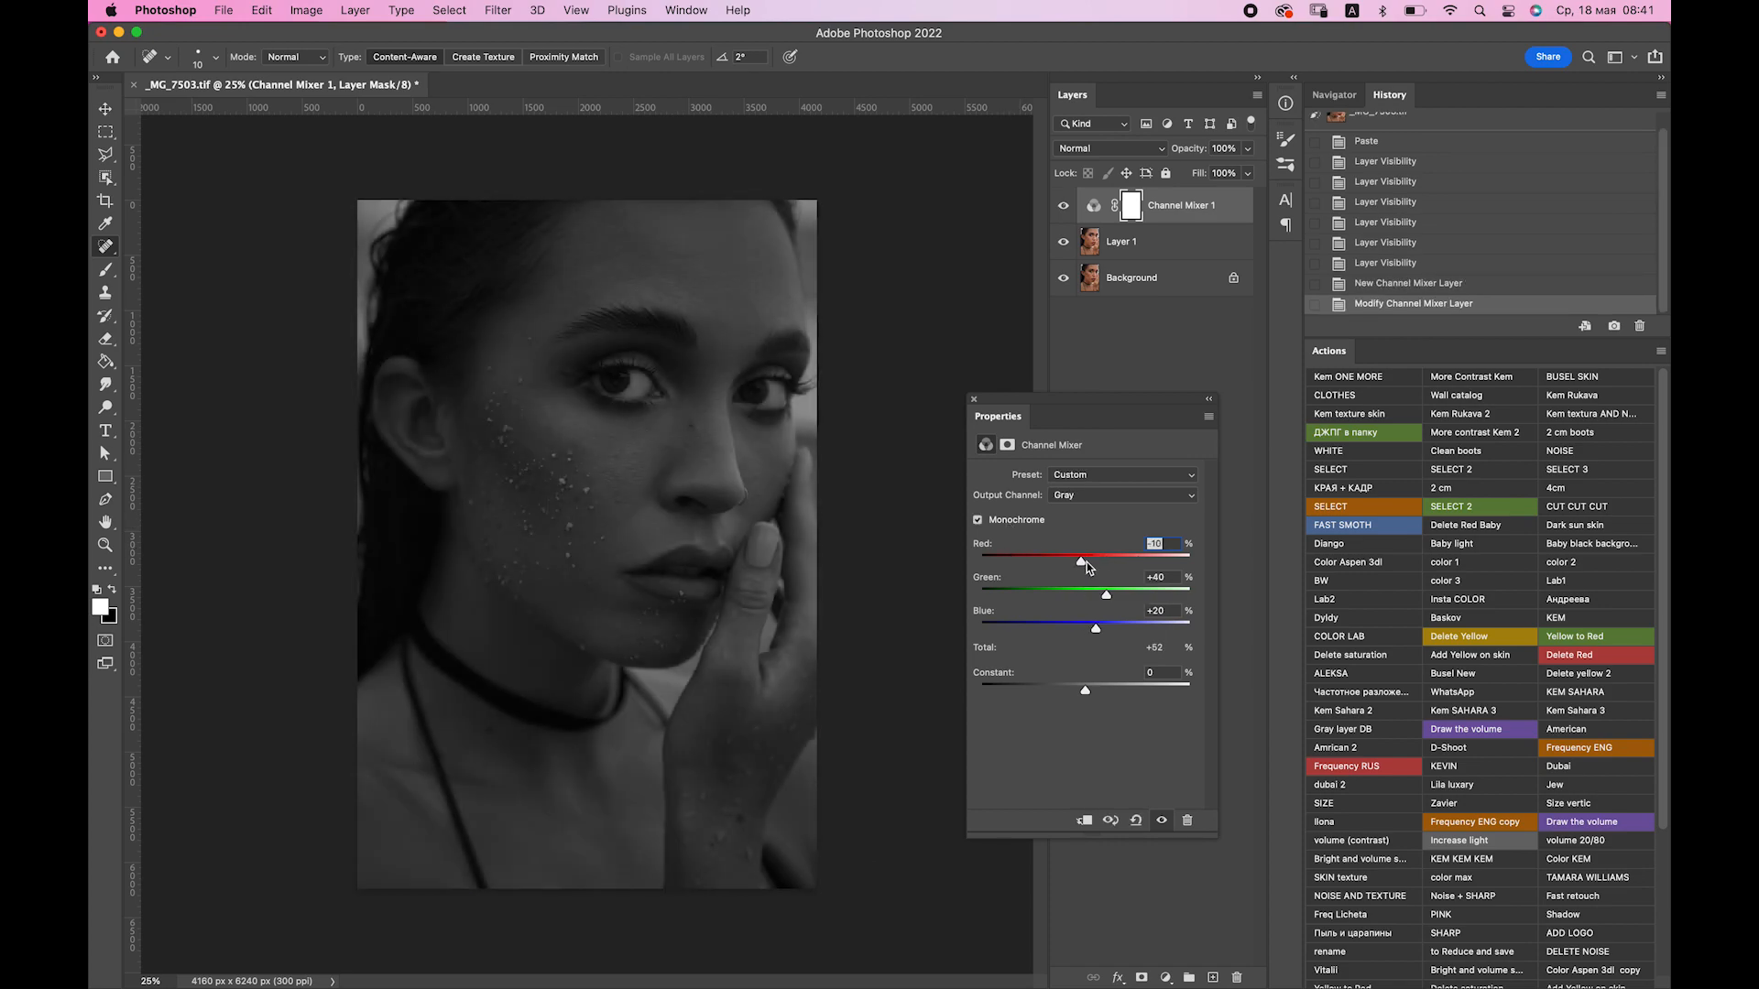
drag(1112, 628, 1114, 630)
drag(1088, 564, 1083, 561)
drag(1115, 631, 1118, 632)
drag(1082, 565, 1088, 567)
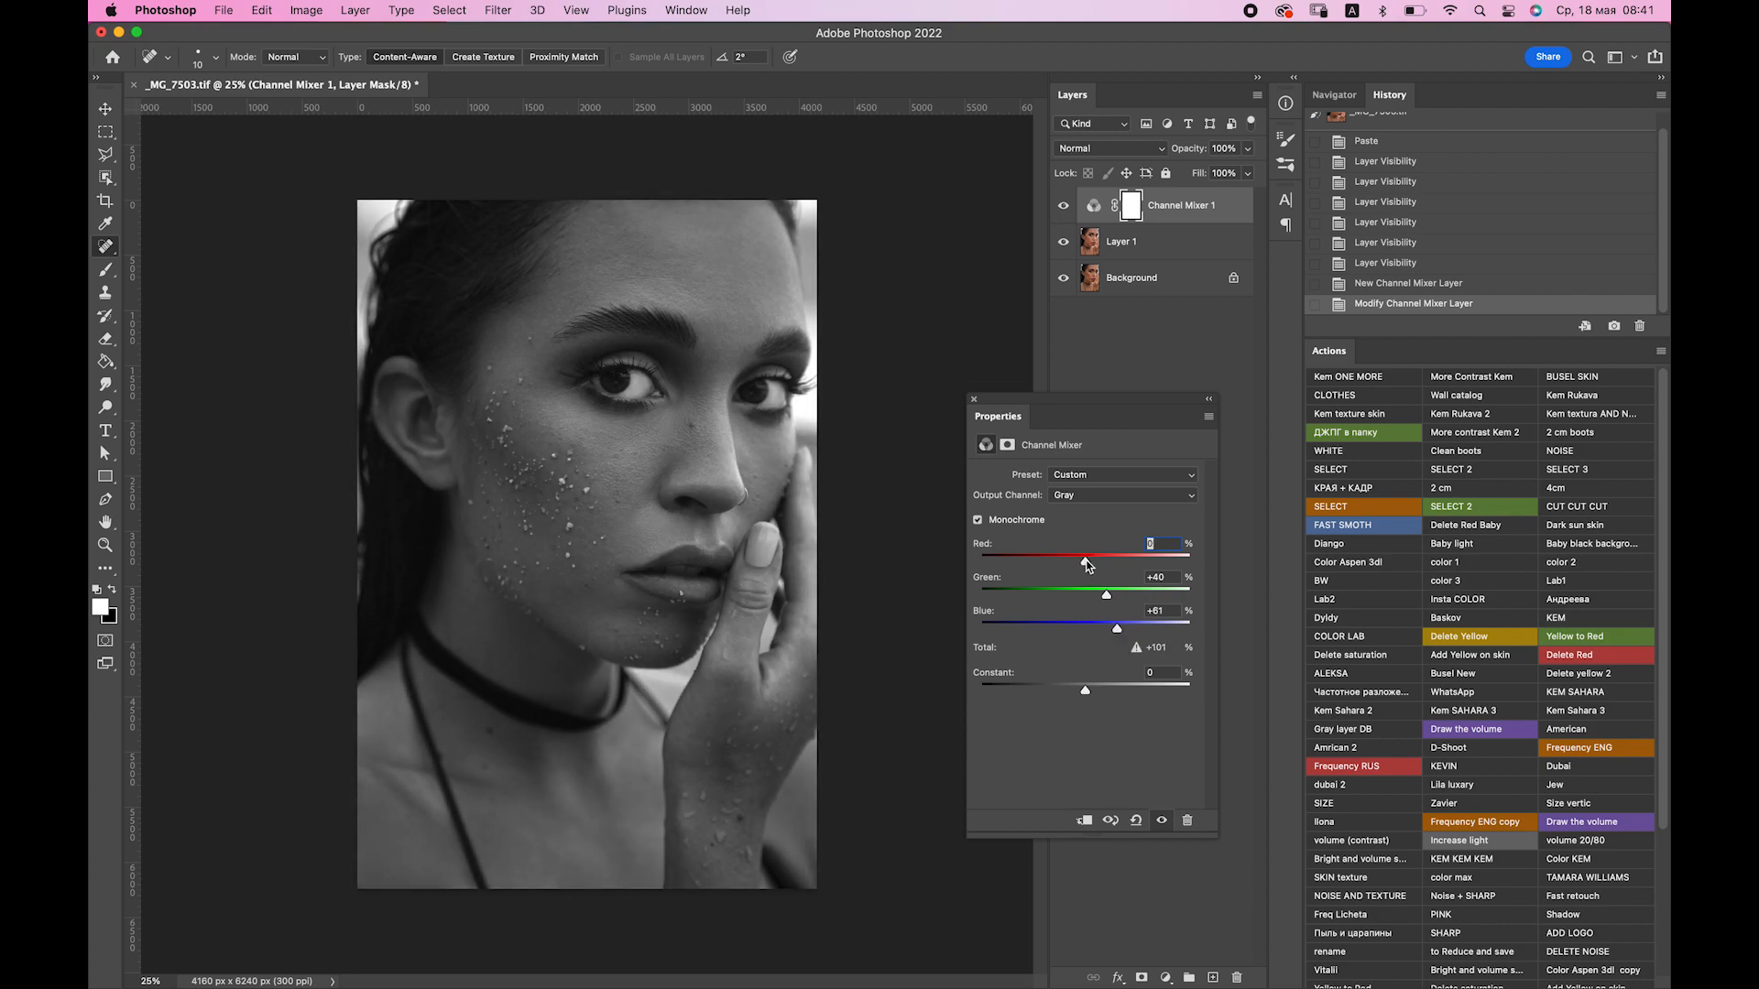
click(1210, 398)
Compare the portrait with and without the Channel Mixer 1 layer, then hide Layer 1 to view the original.
click(1062, 206)
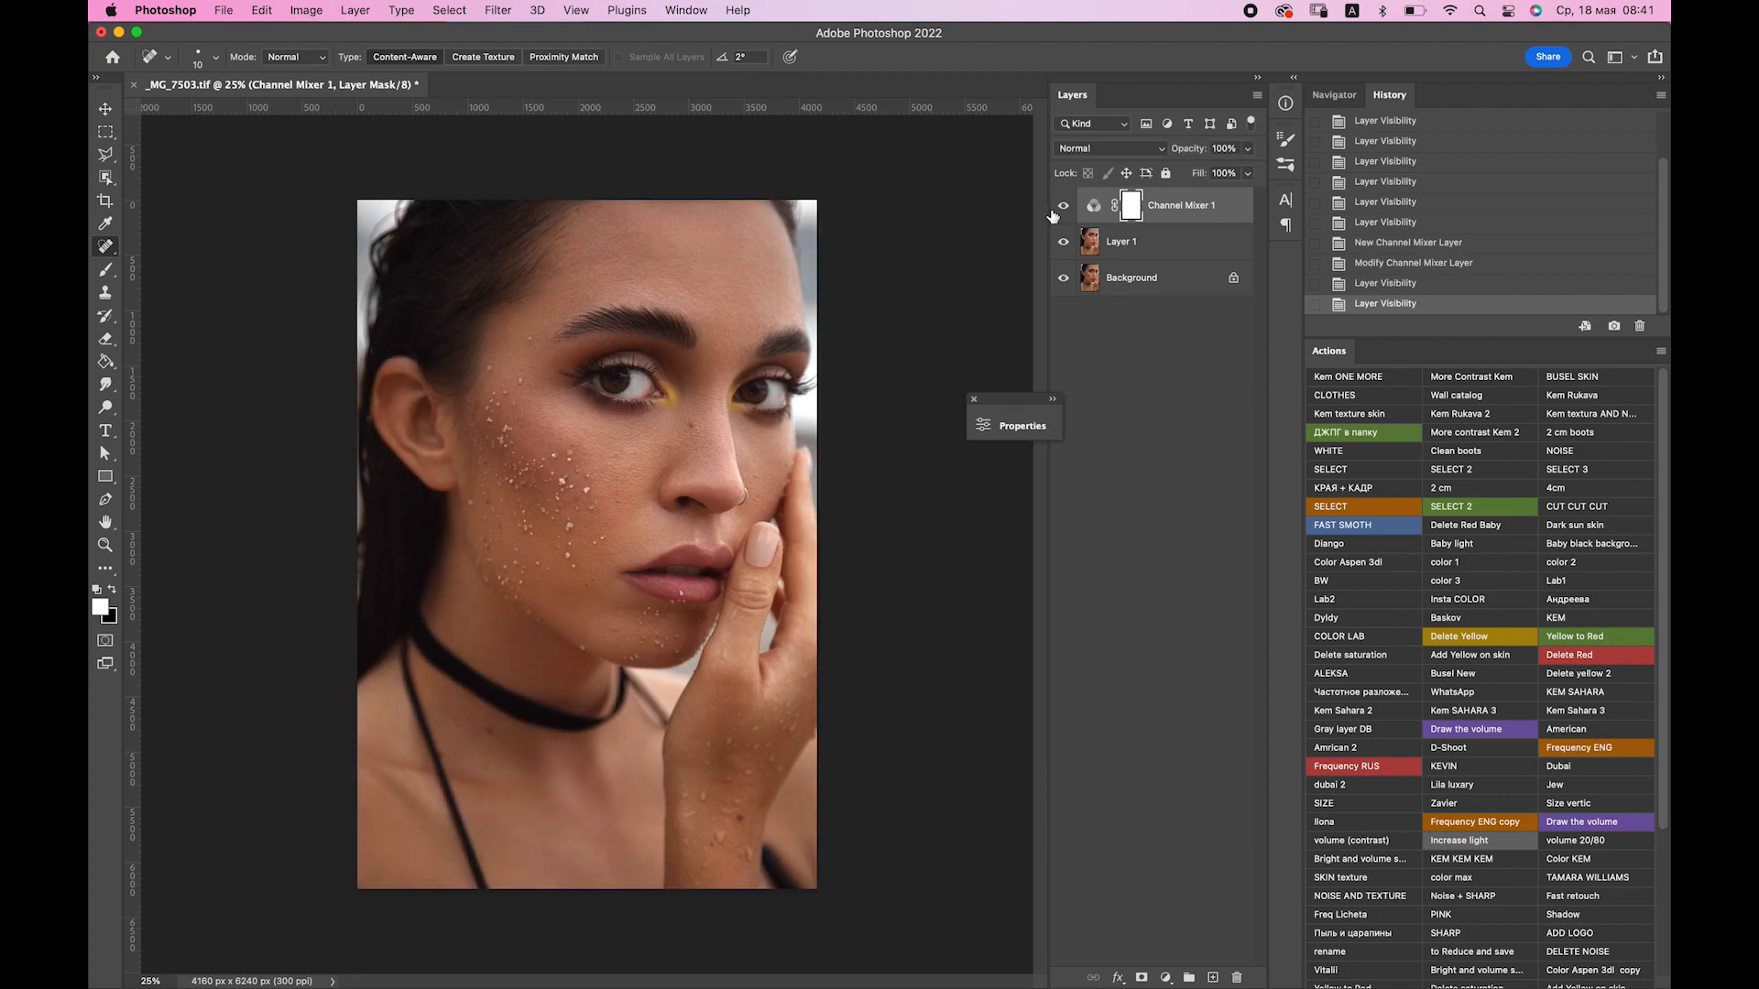
click(1063, 206)
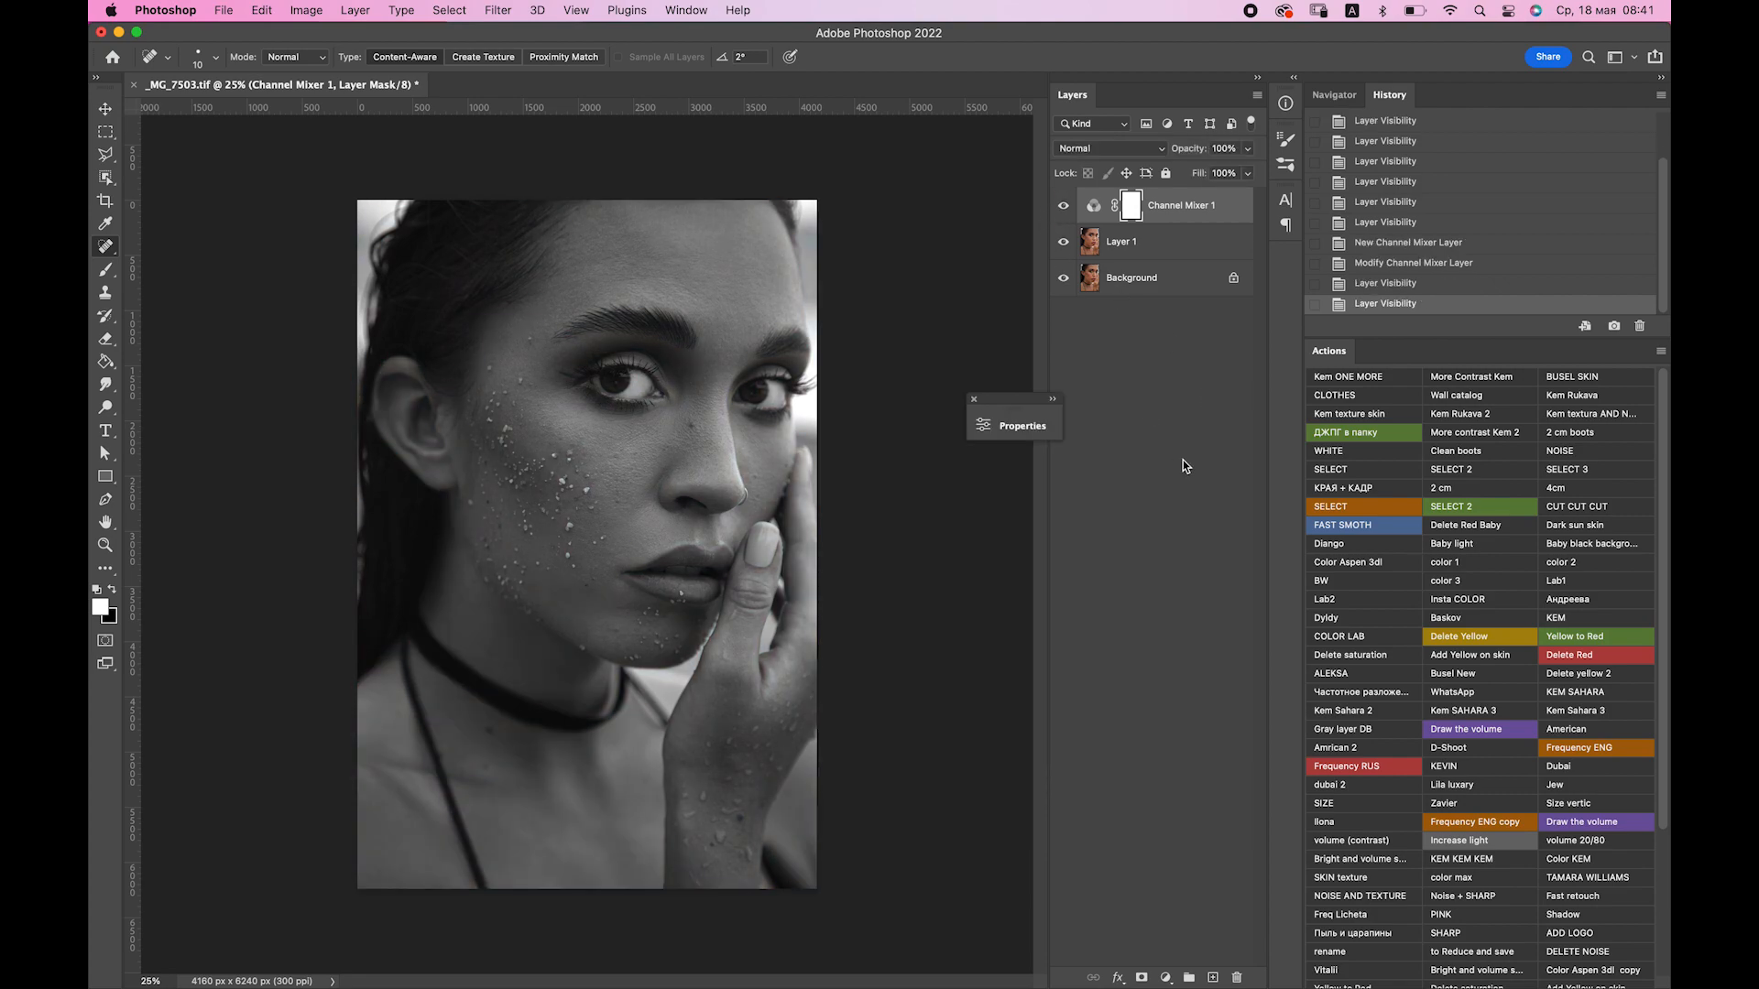
click(1063, 206)
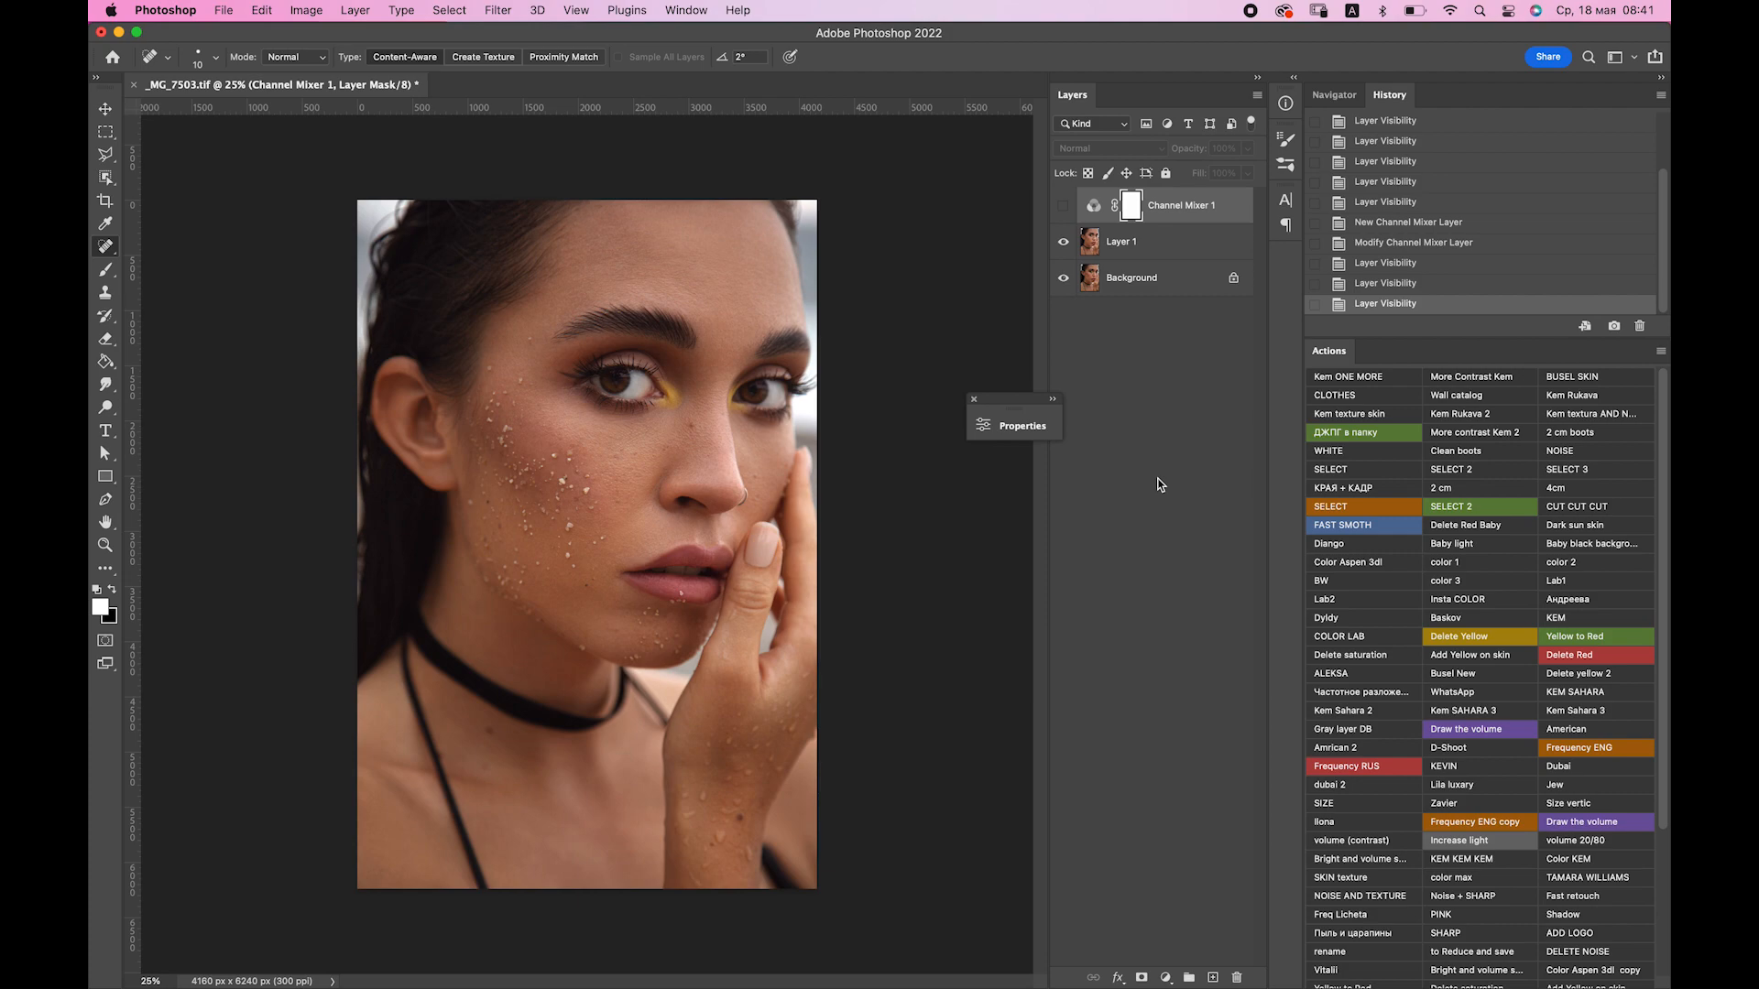
click(1062, 243)
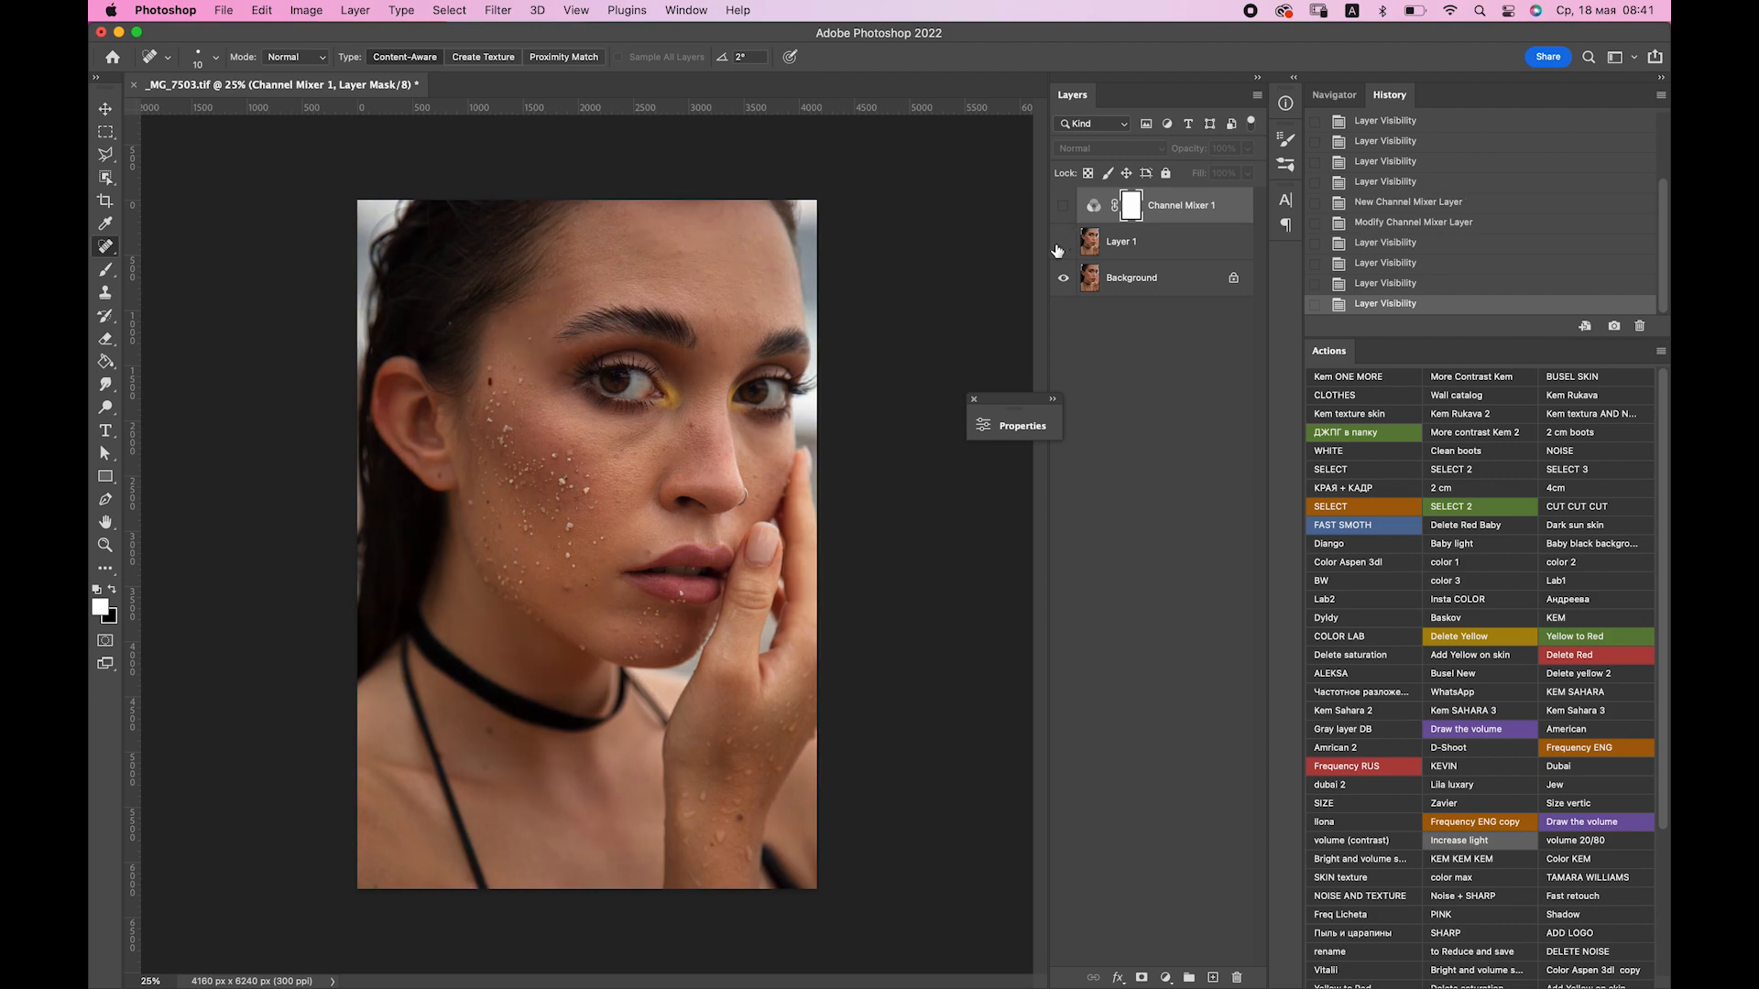